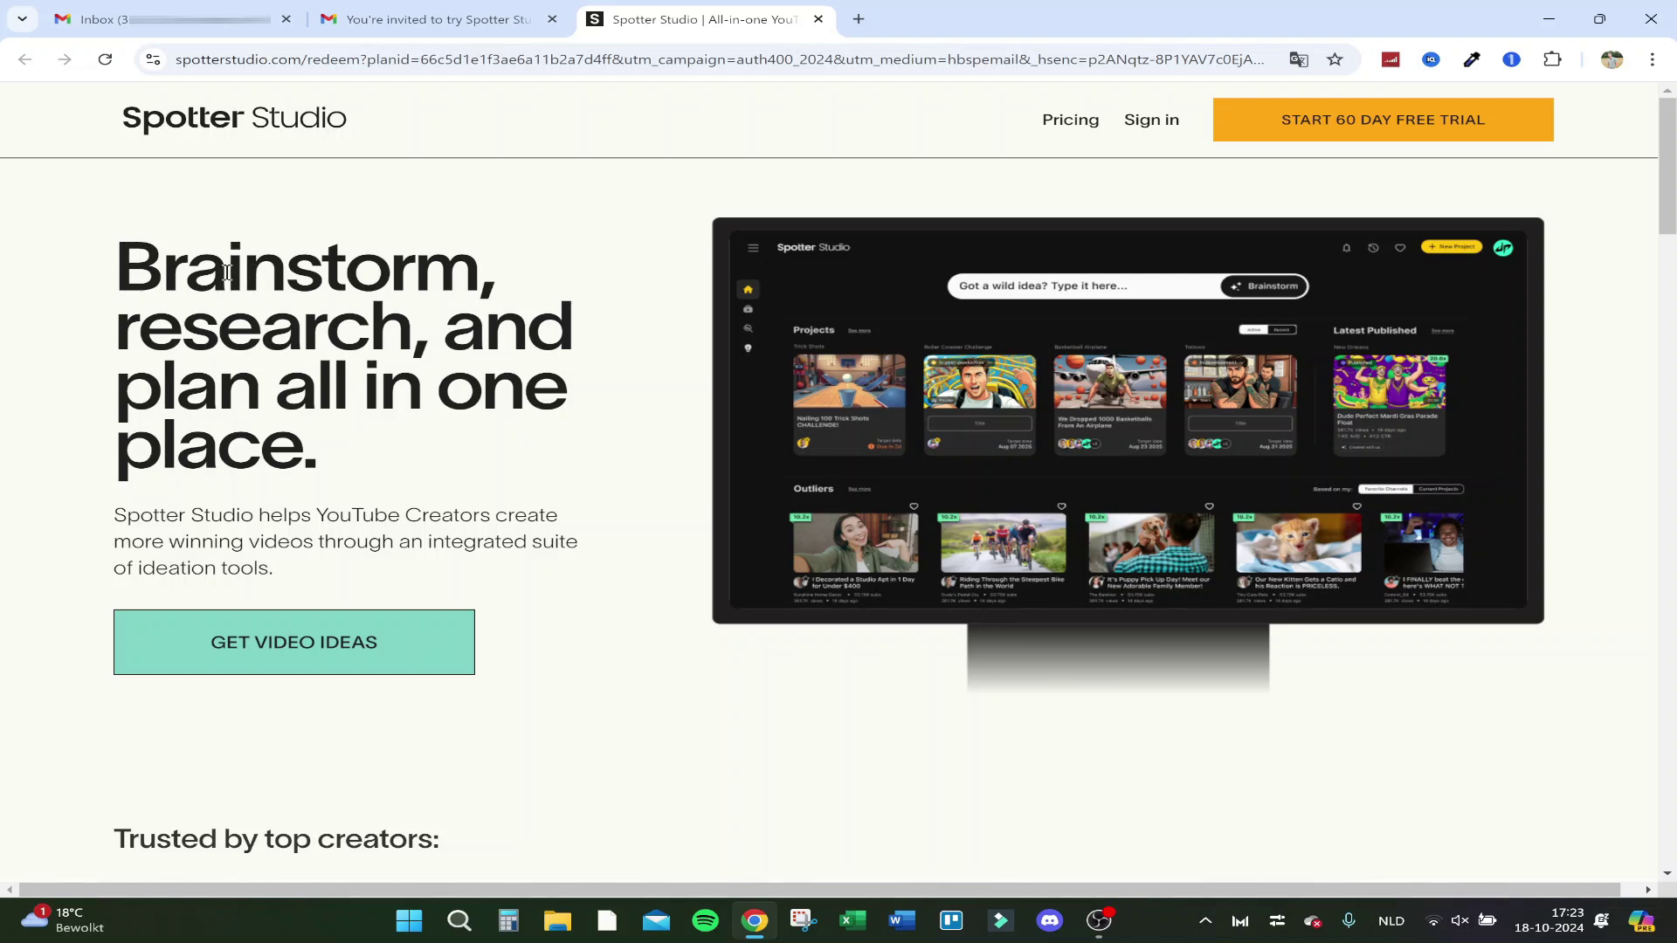
- Read the landing page from the headline past the testimonials down to the $49/month pricing section
left_click_drag(114, 267, 522, 327)
left_click(273, 378)
scroll(618, 427, "down", 2)
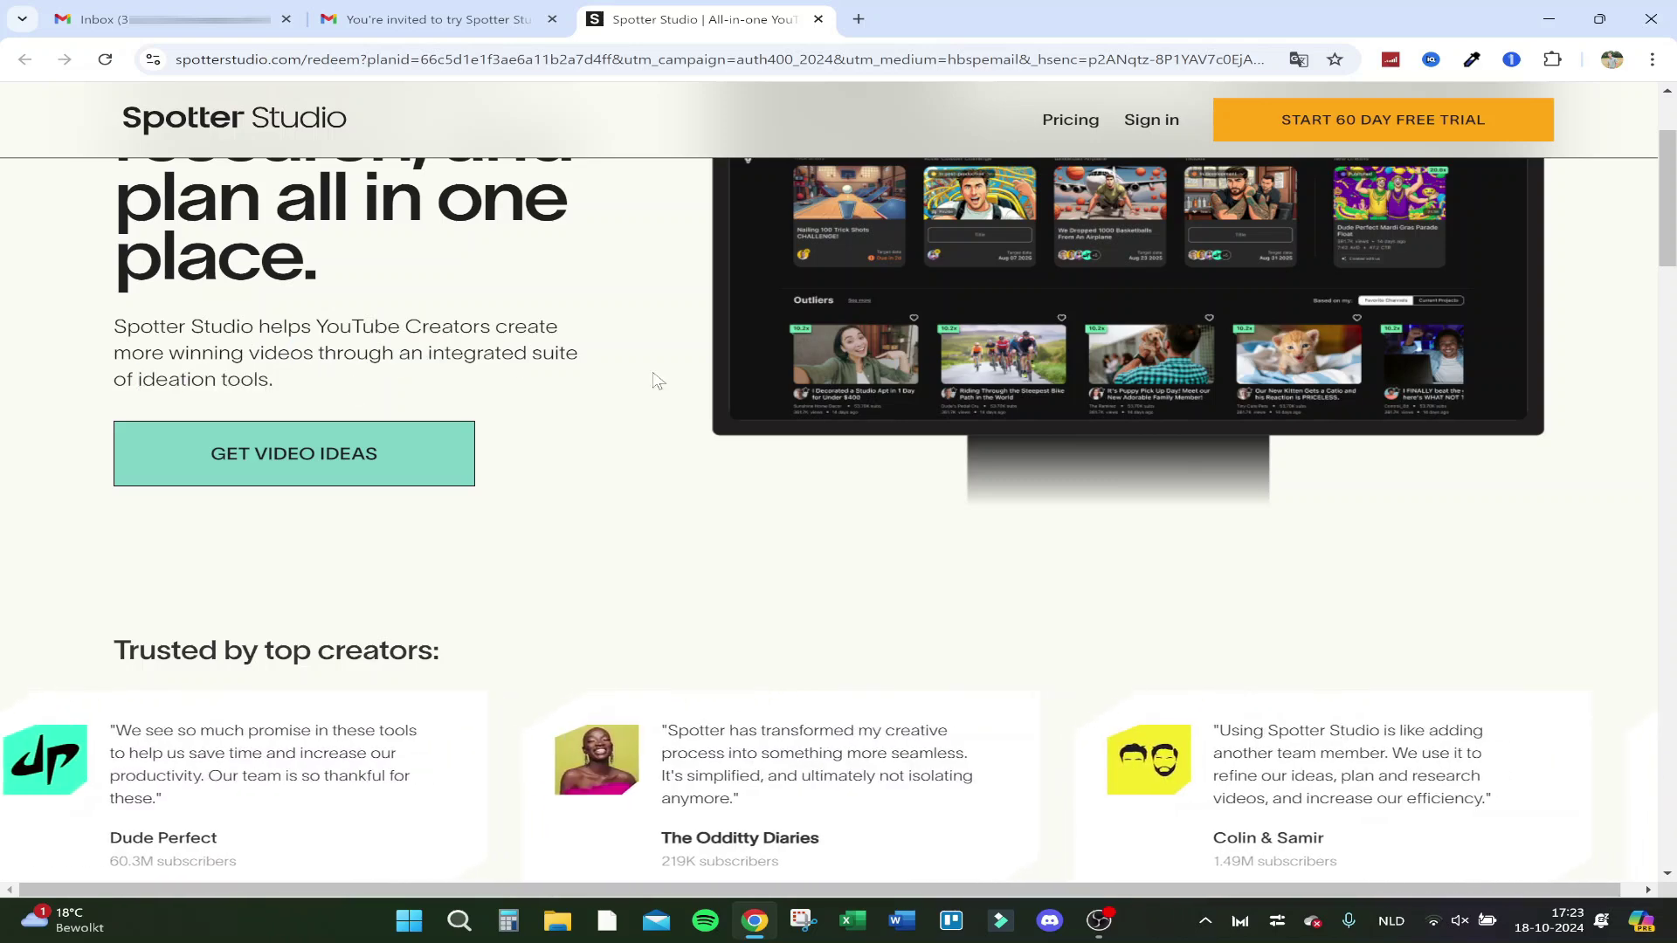
scroll(657, 380, "down", 4)
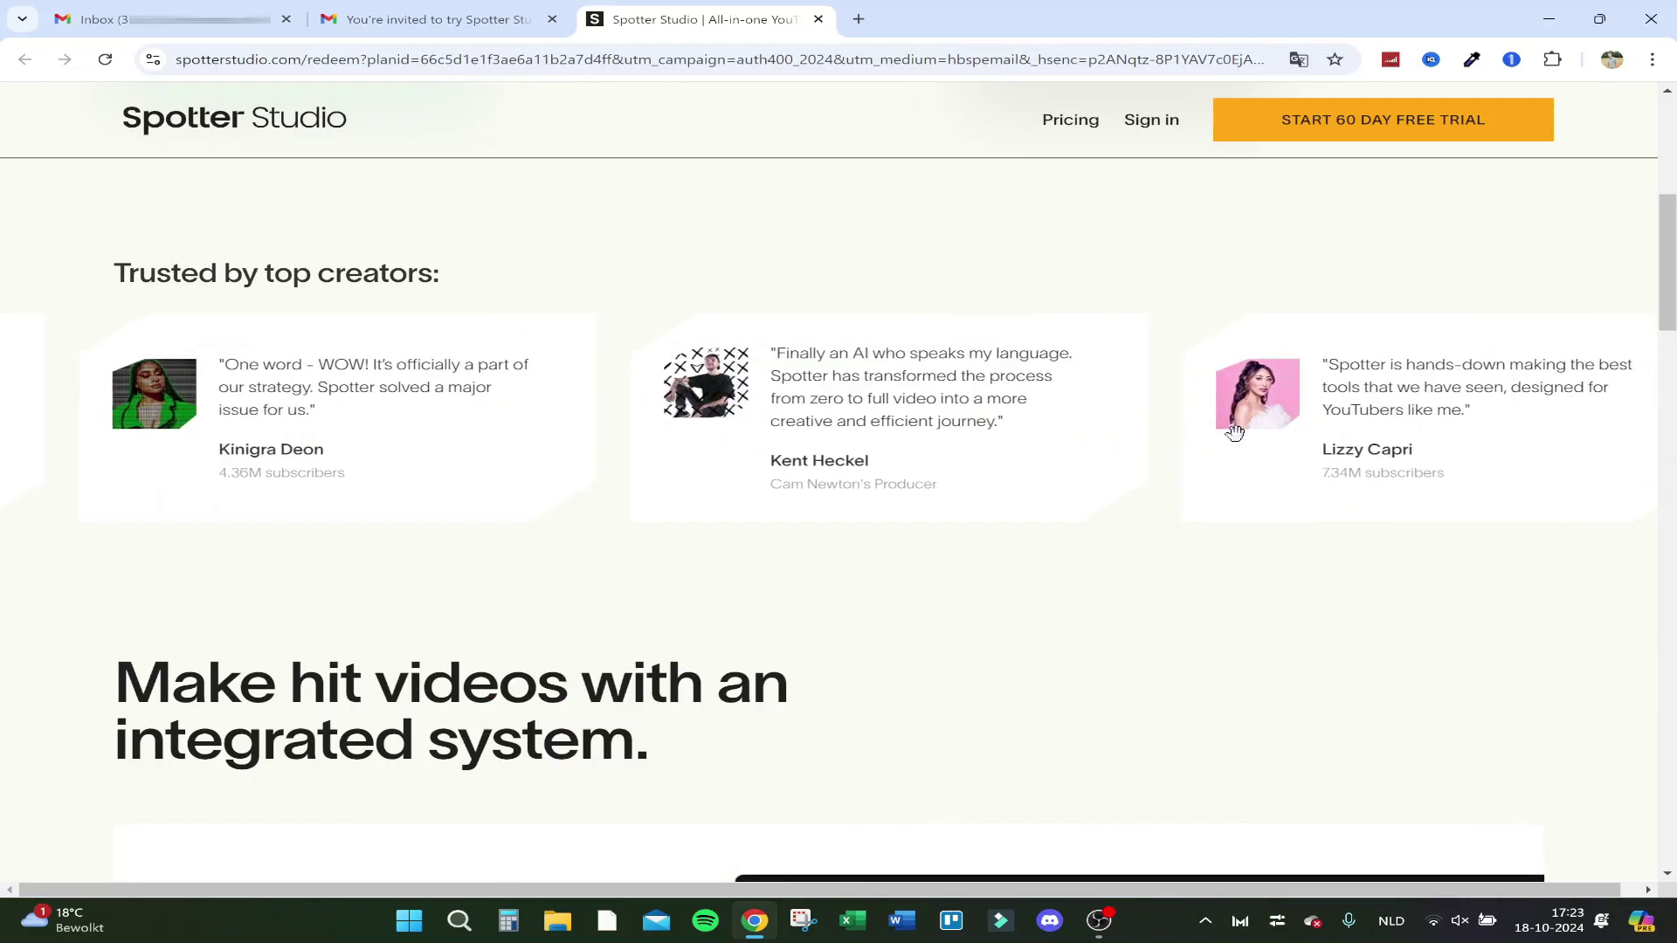
left_click_drag(1004, 421, 122, 367)
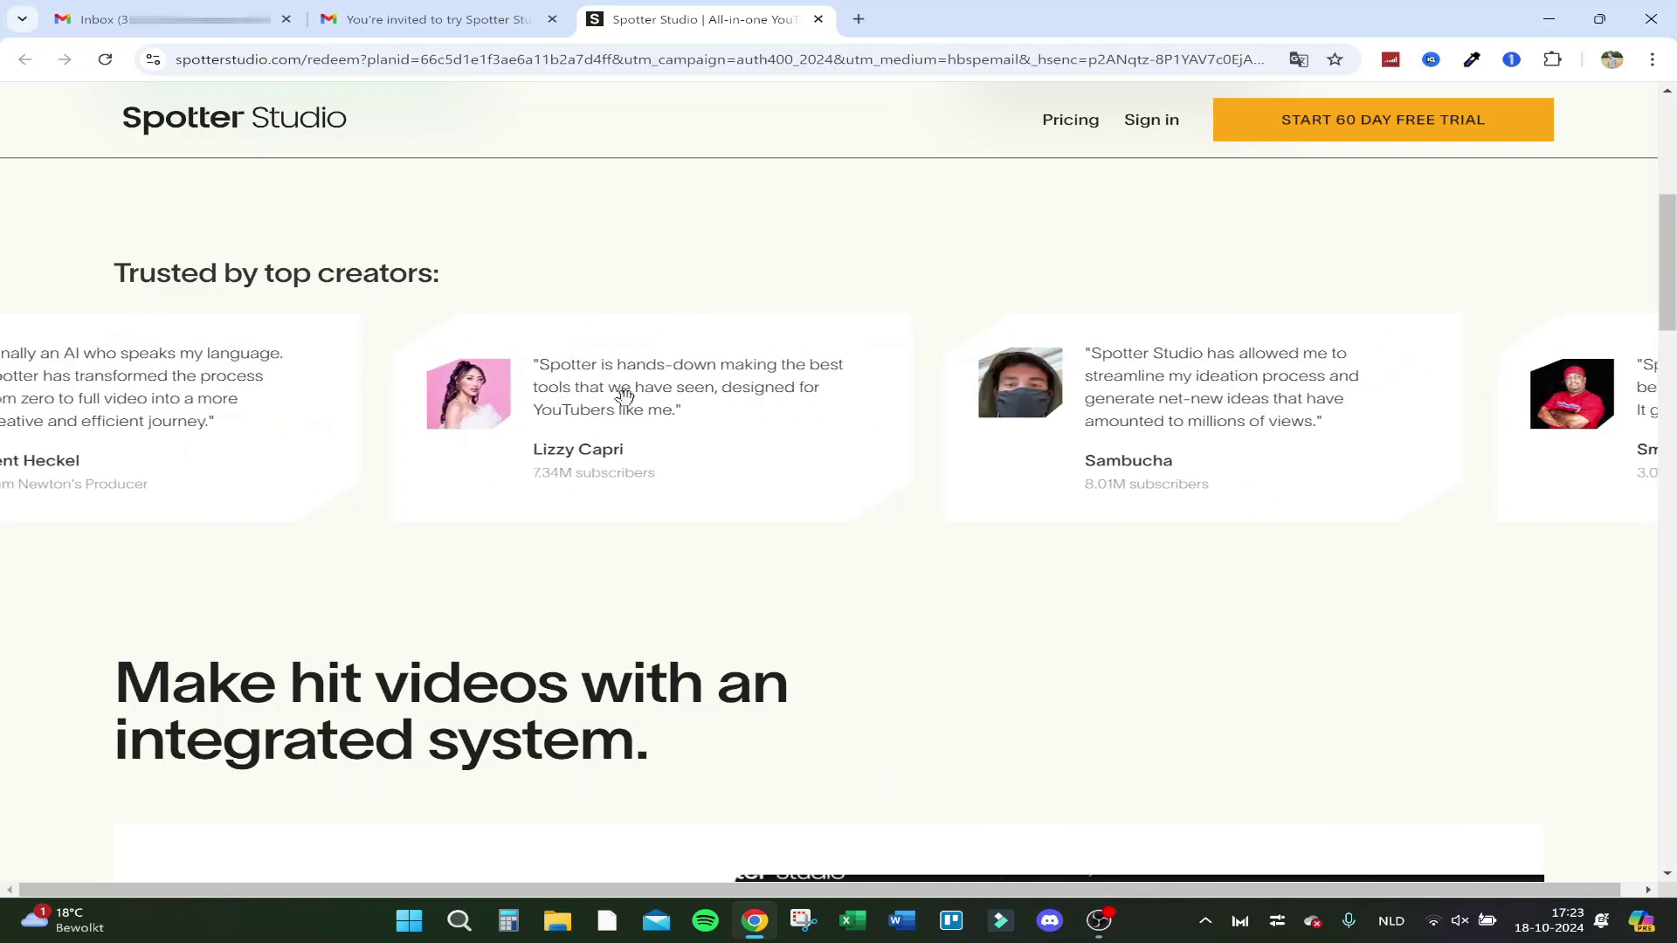
scroll(623, 396, "down", 4)
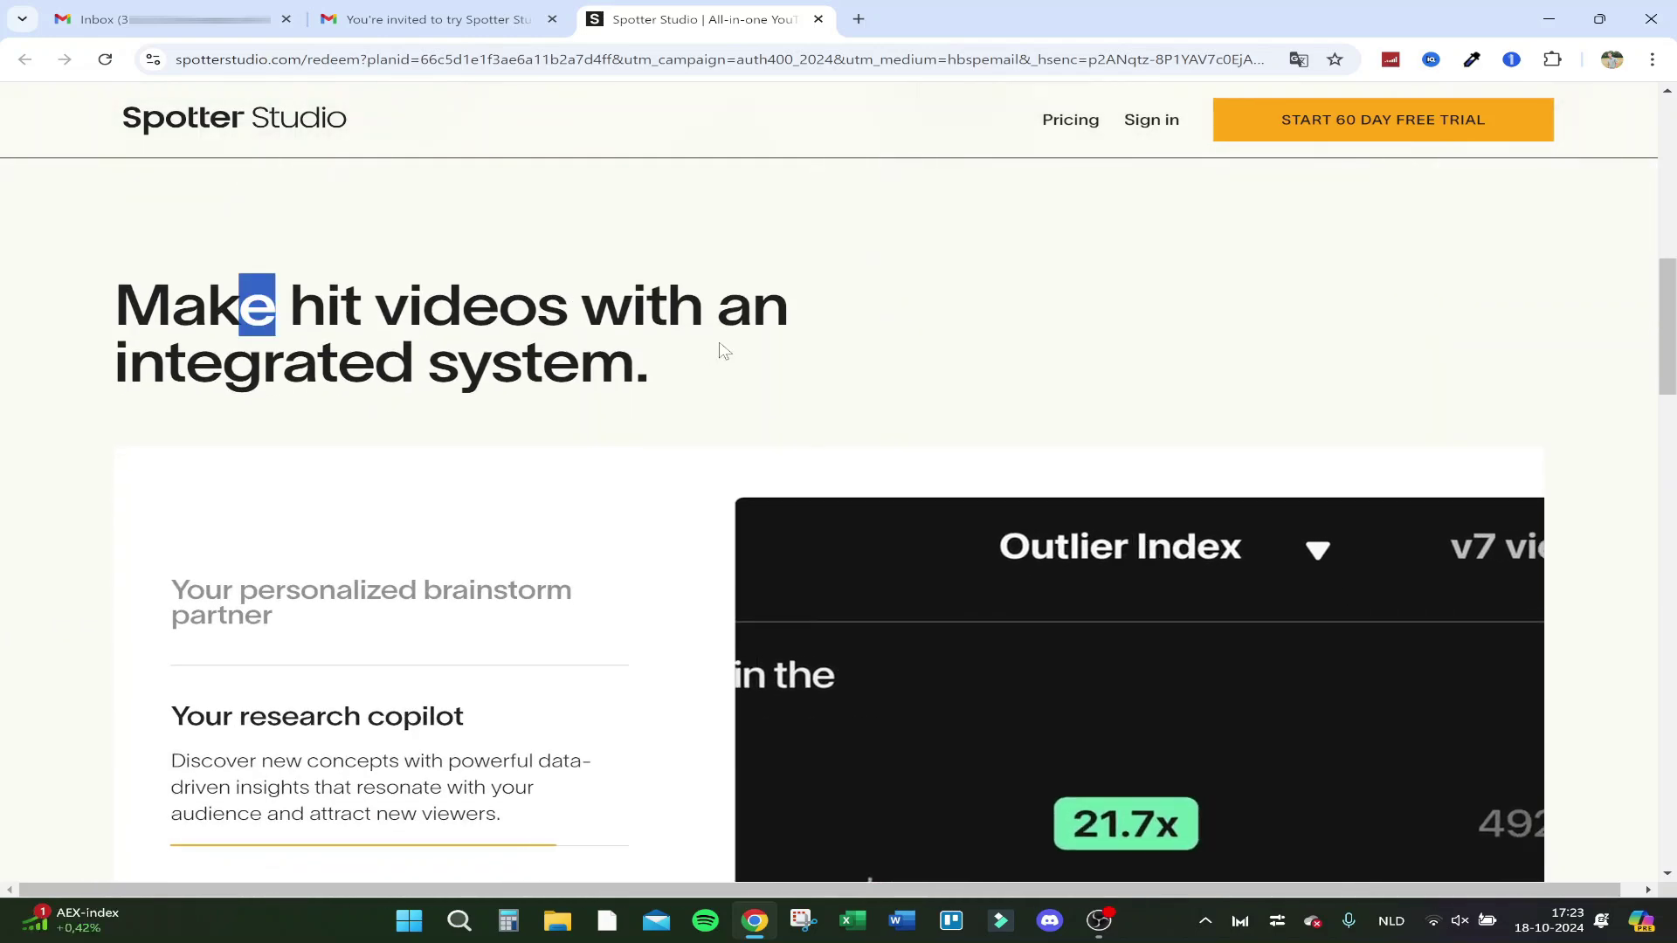
left_click(721, 350)
scroll(719, 348, "down", 3)
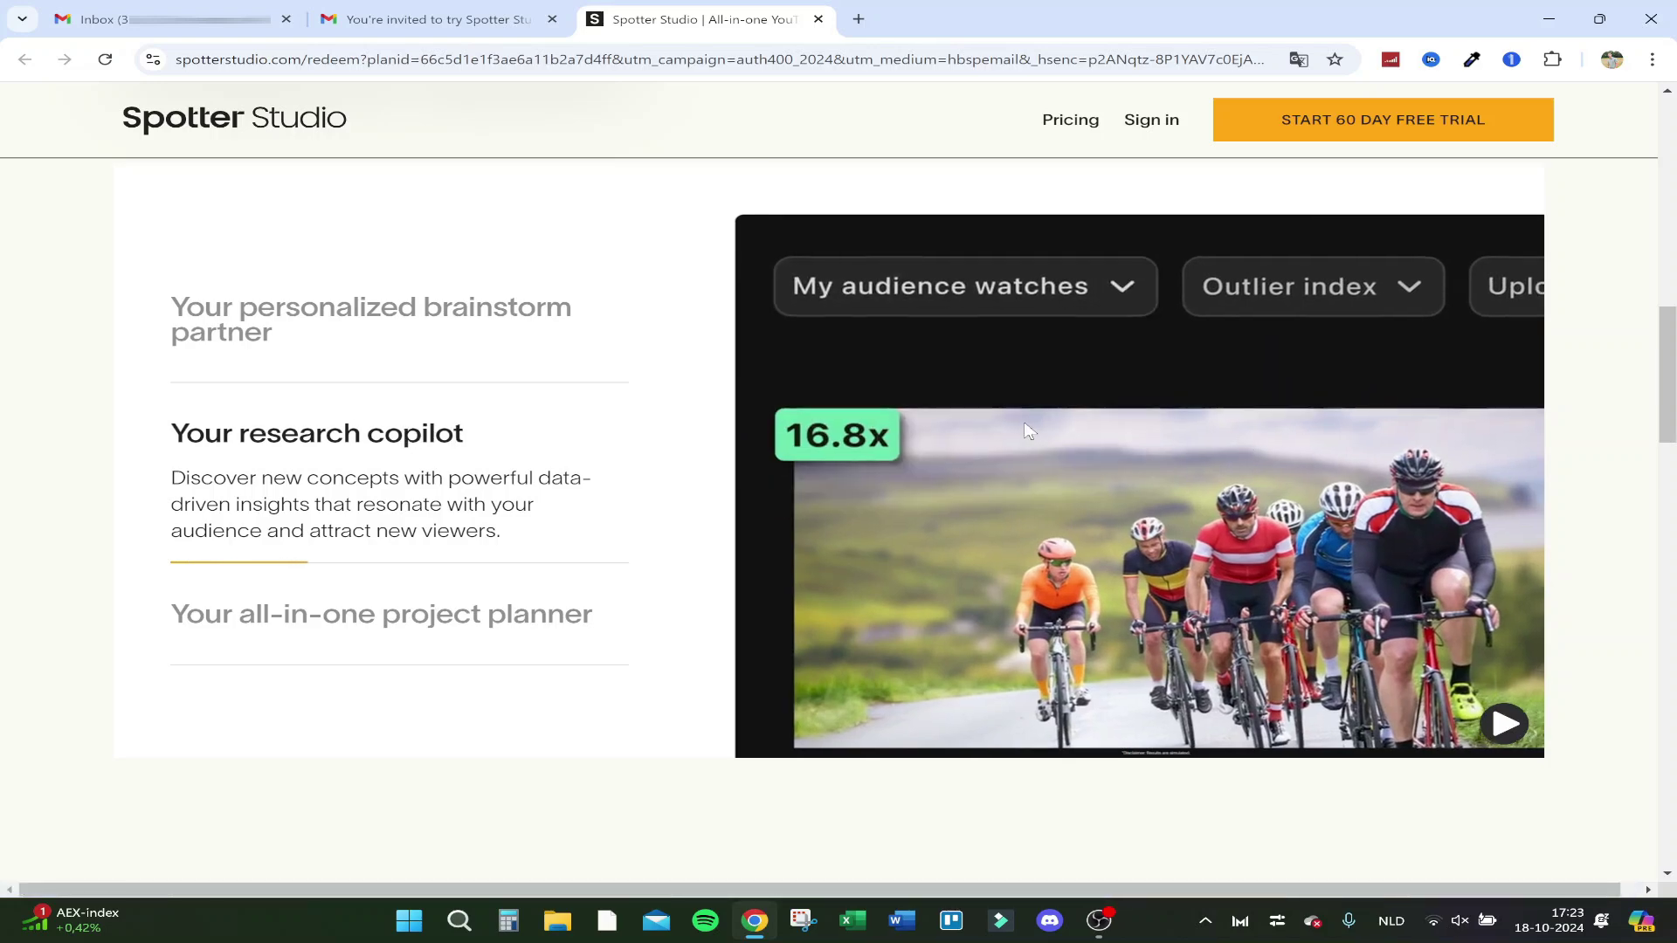
scroll(1027, 430, "down", 7)
scroll(517, 385, "down", 2)
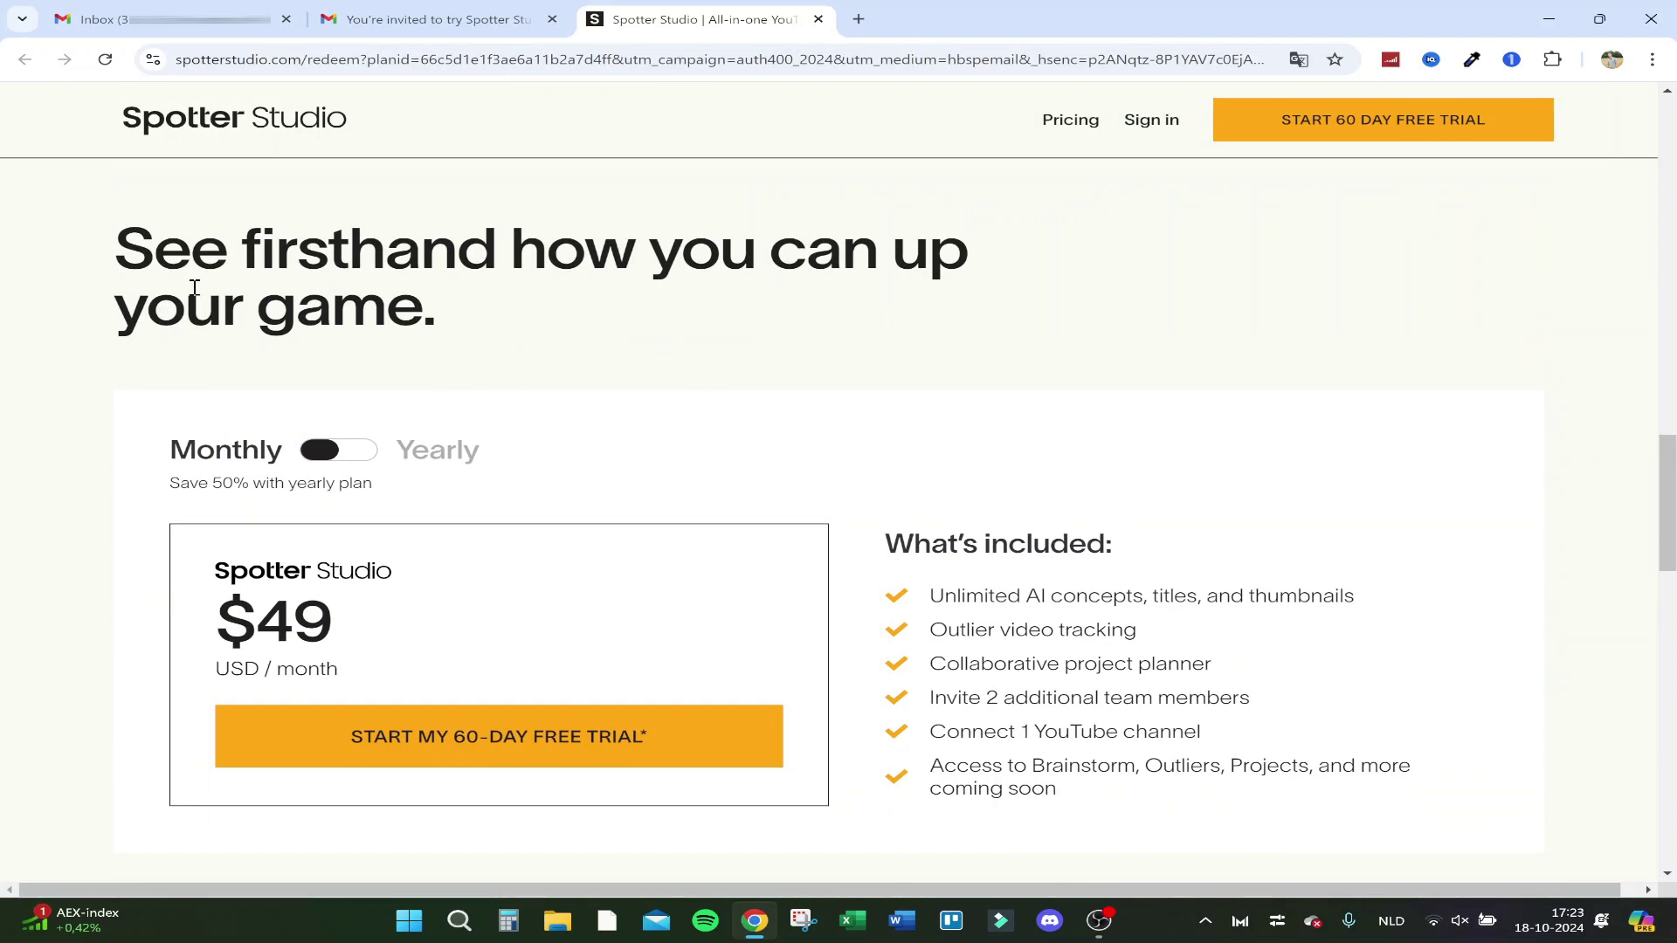
scroll(741, 390, "down", 2)
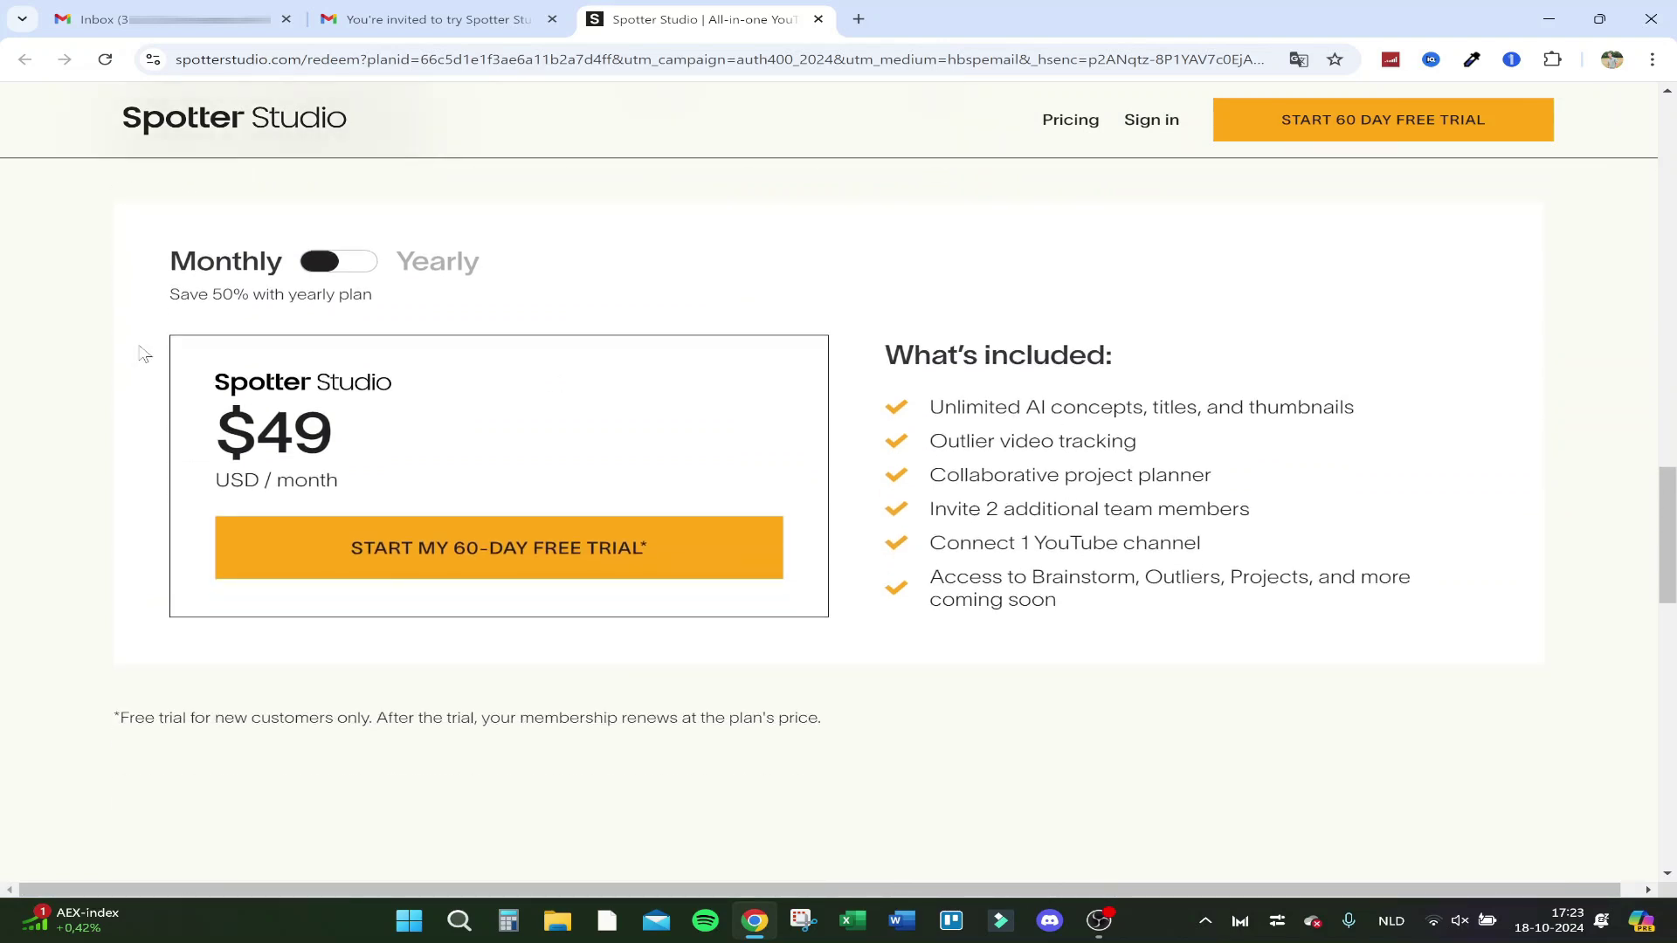
triple_click(380, 425)
left_click(563, 446)
left_click(349, 266)
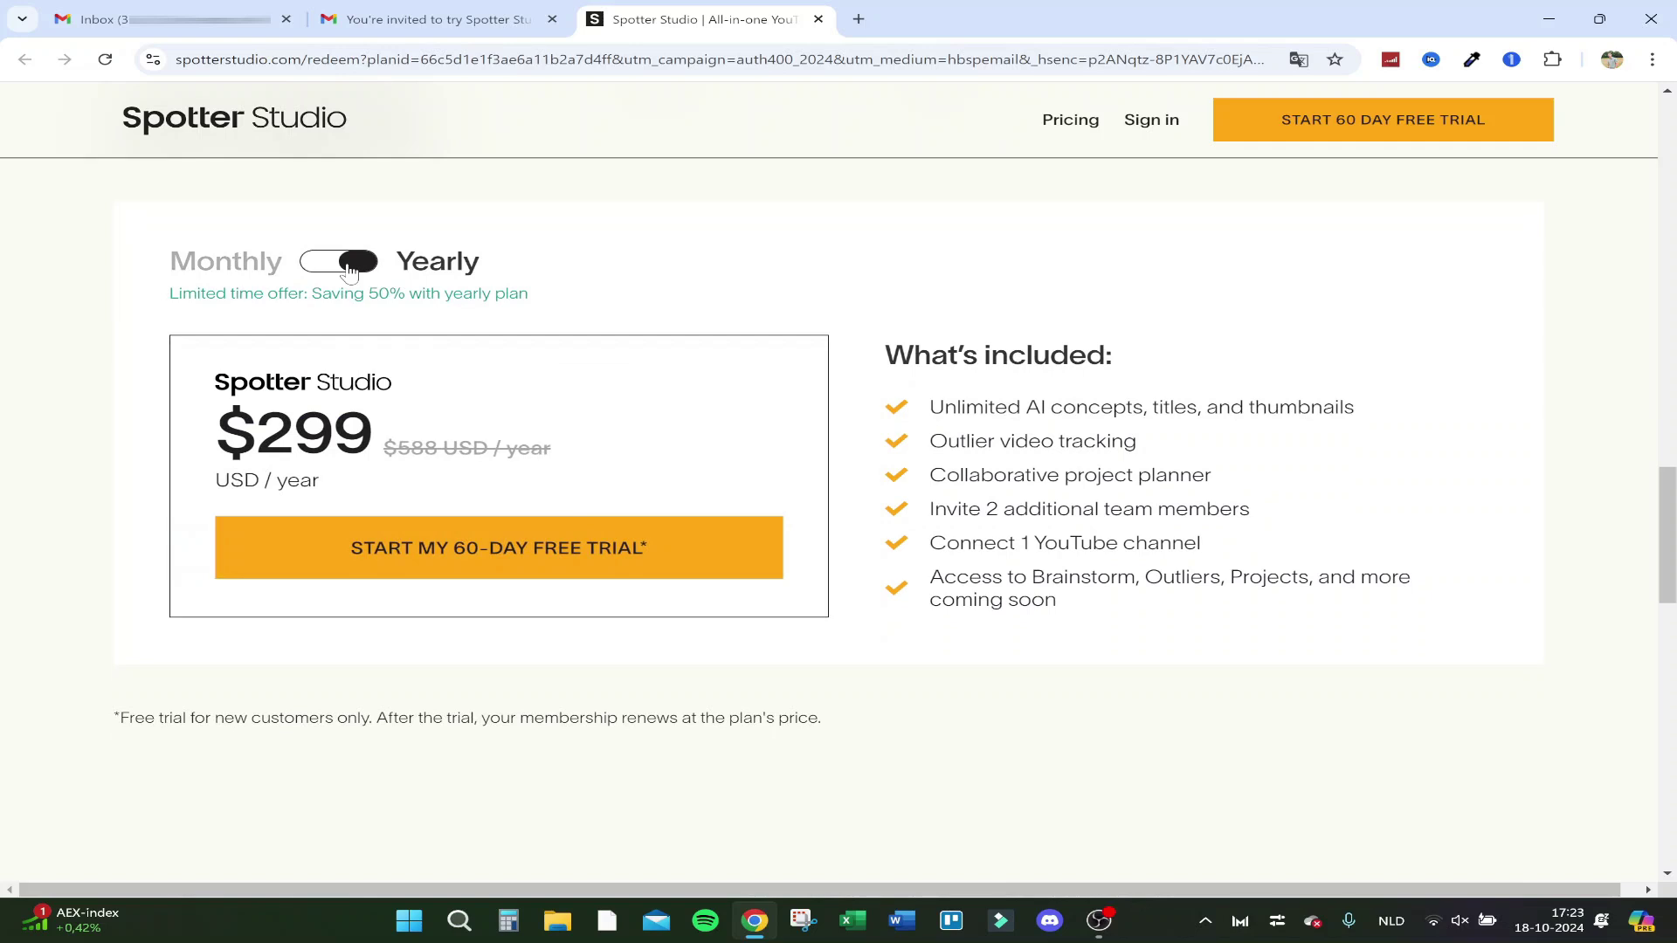
left_click(348, 266)
left_click_drag(268, 297, 400, 297)
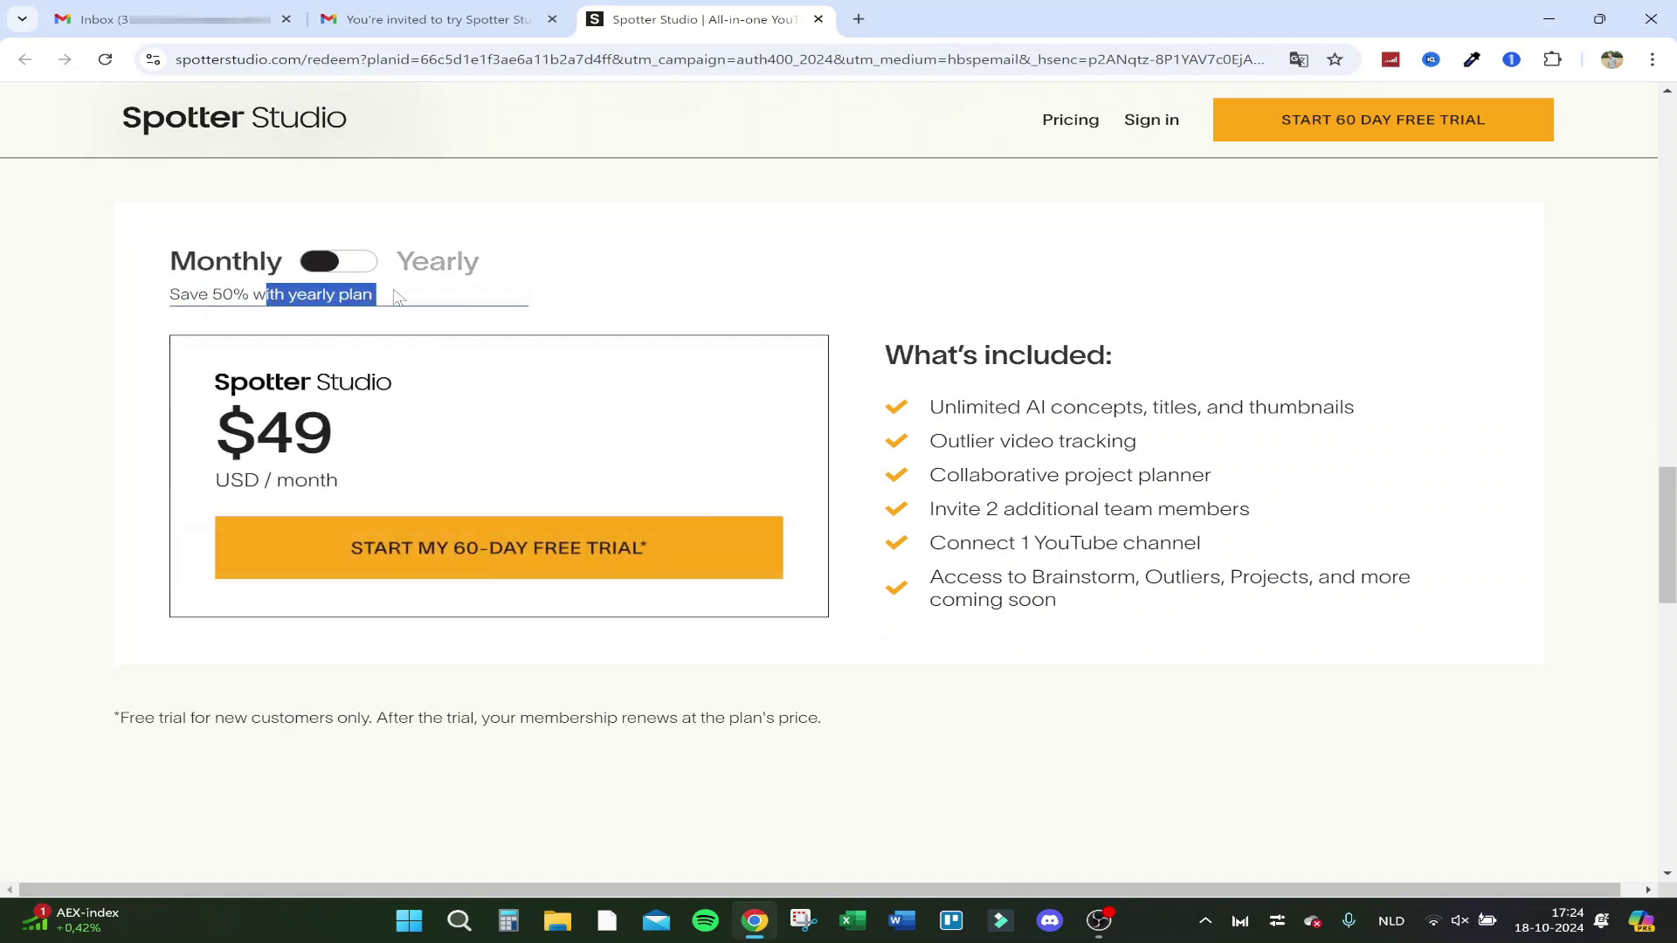
left_click(422, 274)
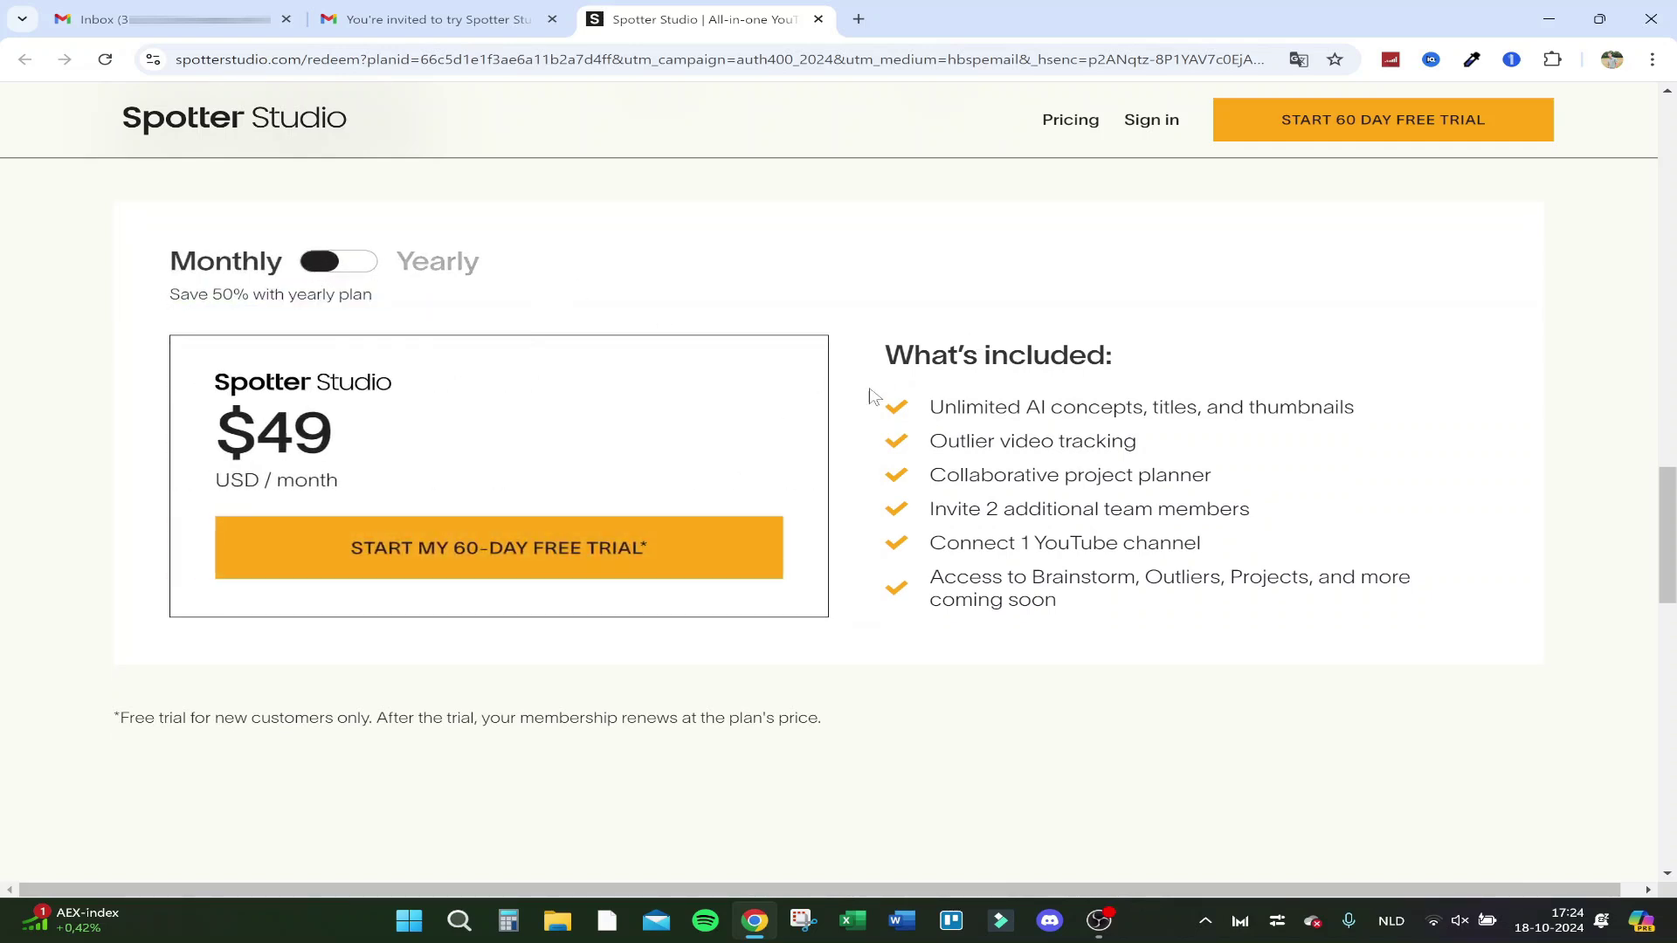
left_click_drag(927, 407, 1126, 407)
left_click(1132, 385)
left_click_drag(929, 463, 1239, 506)
left_click(1242, 480)
left_click(361, 262)
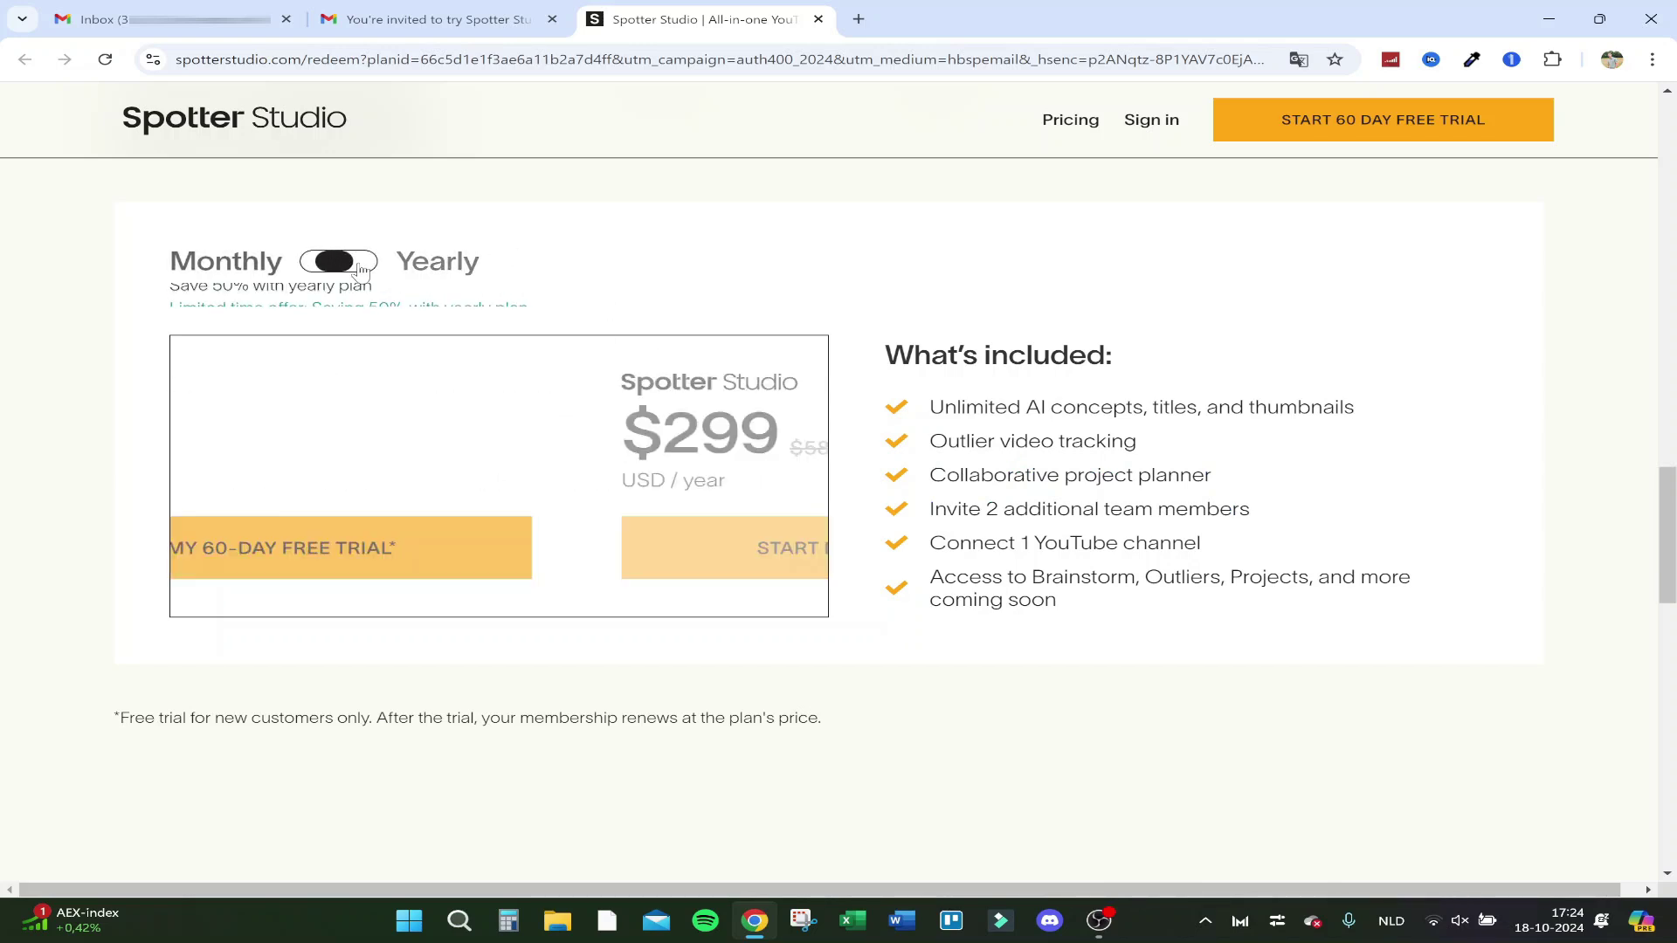
left_click(361, 266)
scroll(985, 363, "down", 3)
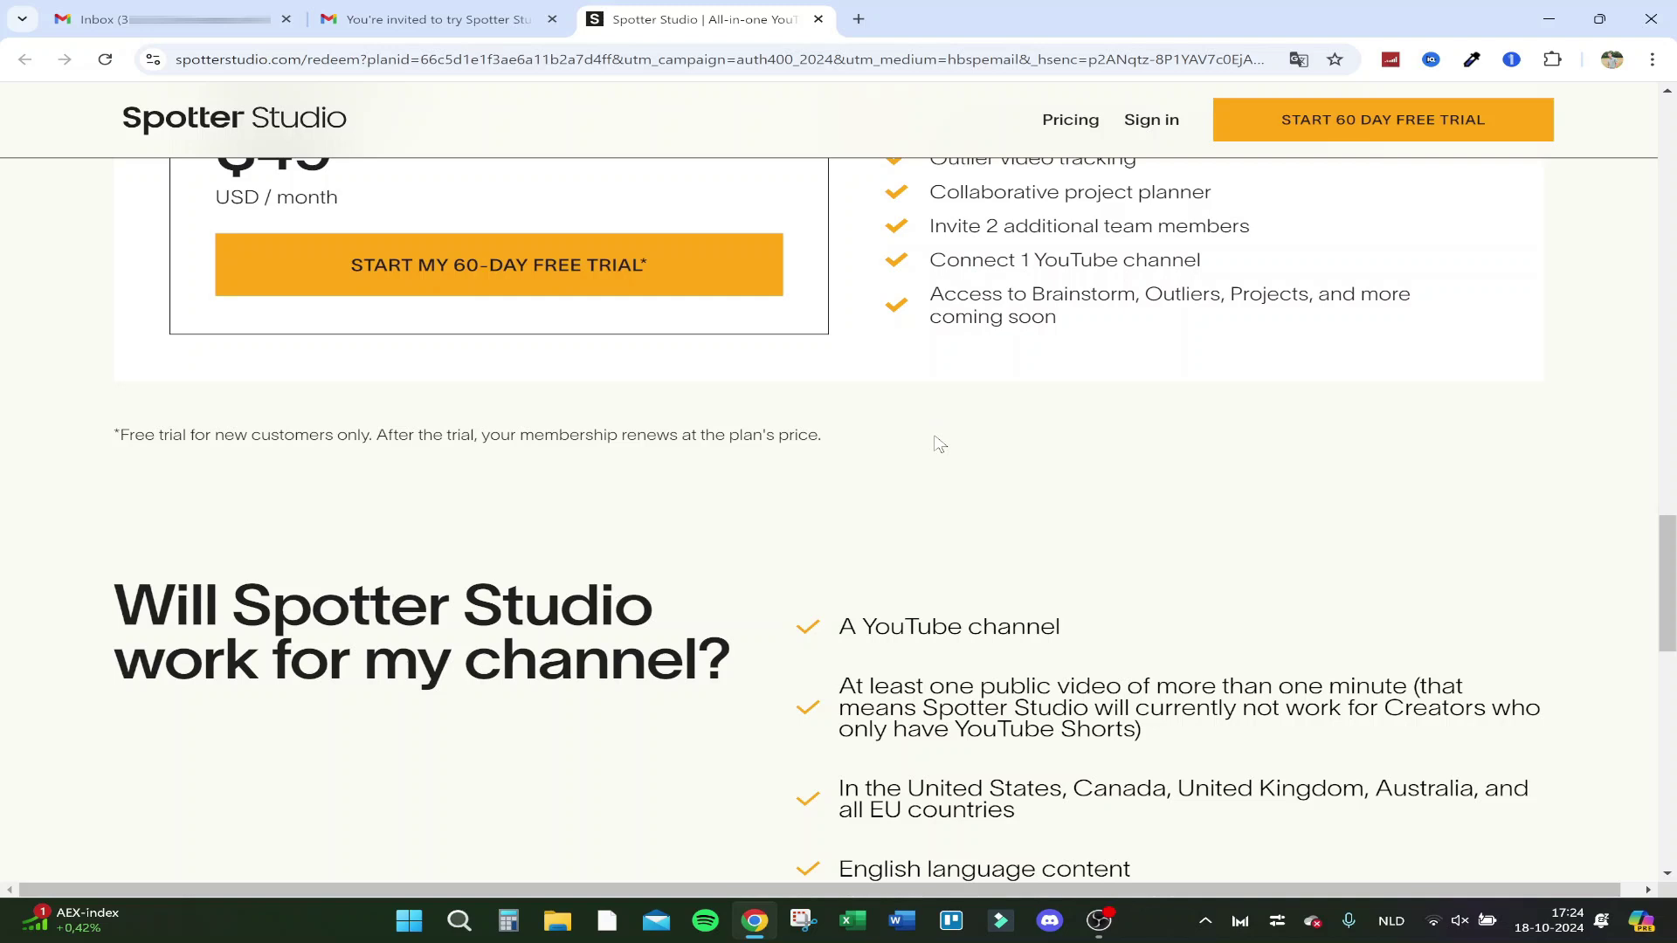
scroll(939, 444, "down", 1)
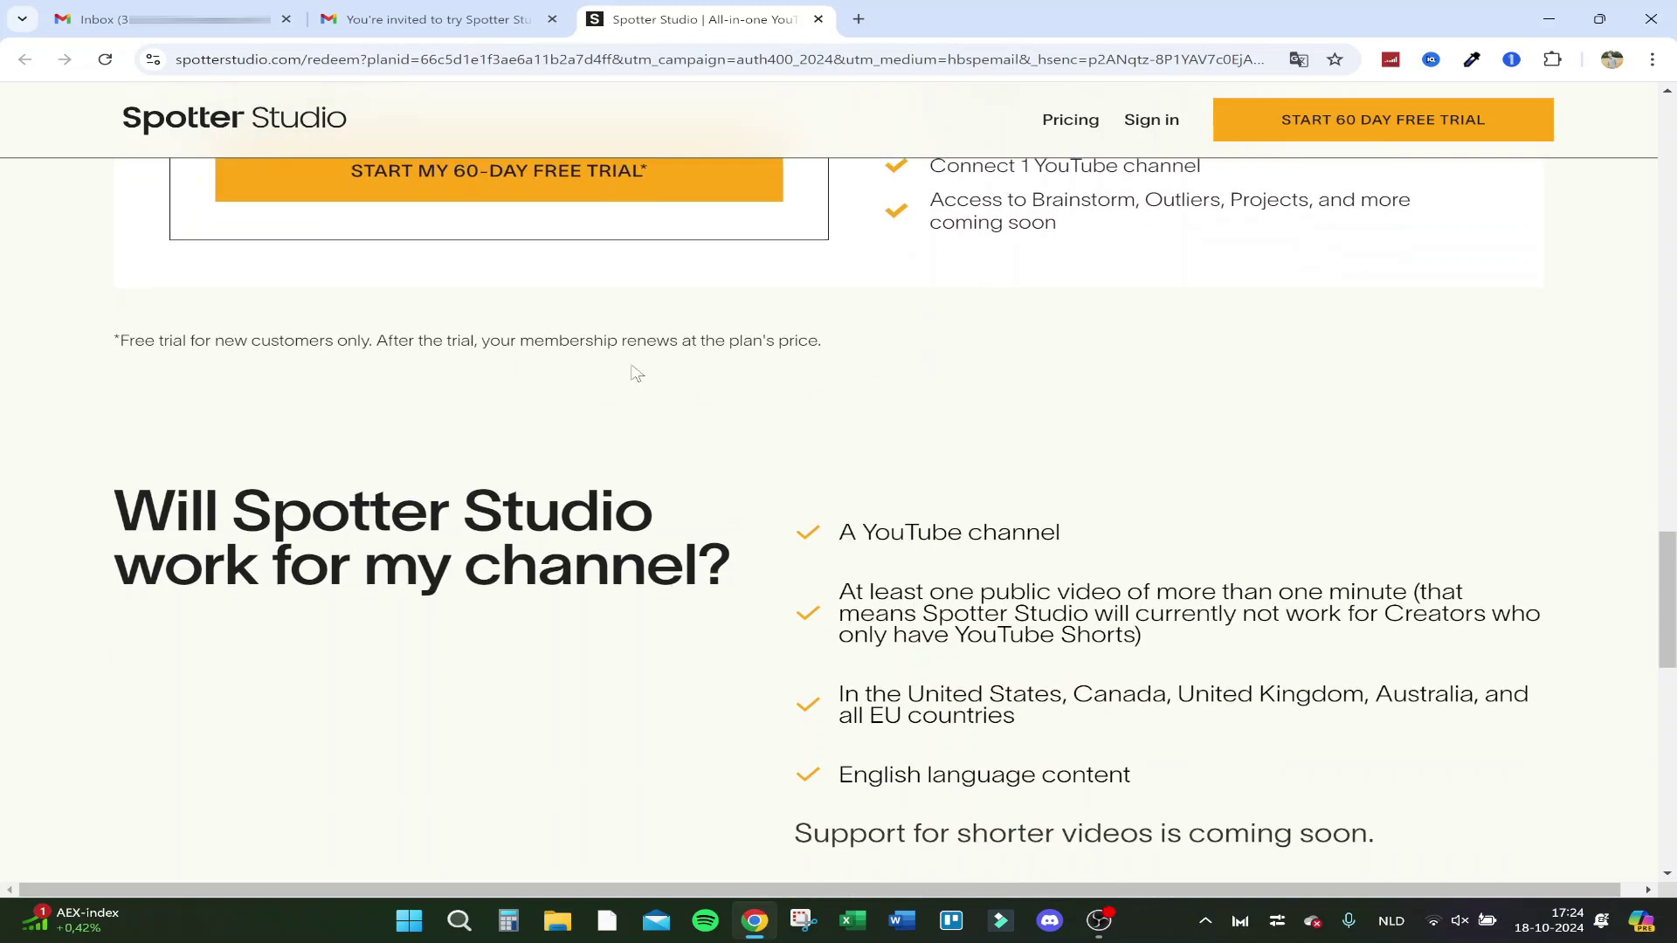
scroll(446, 397, "down", 2)
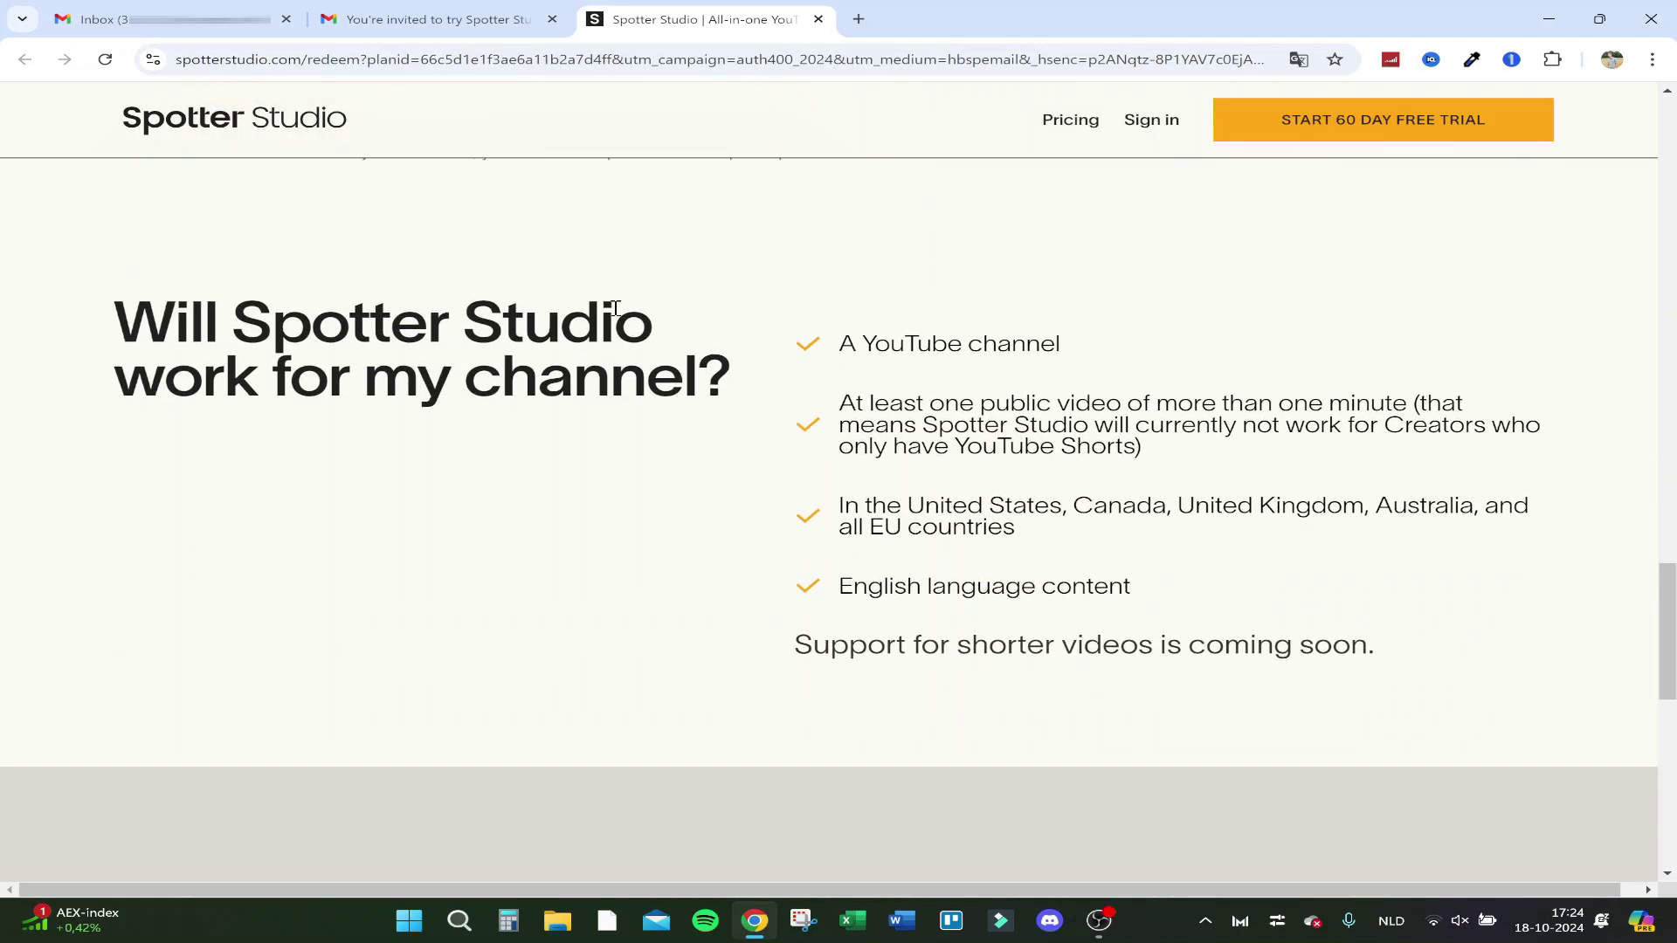
scroll(749, 318, "down", 8)
scroll(743, 330, "up", 14)
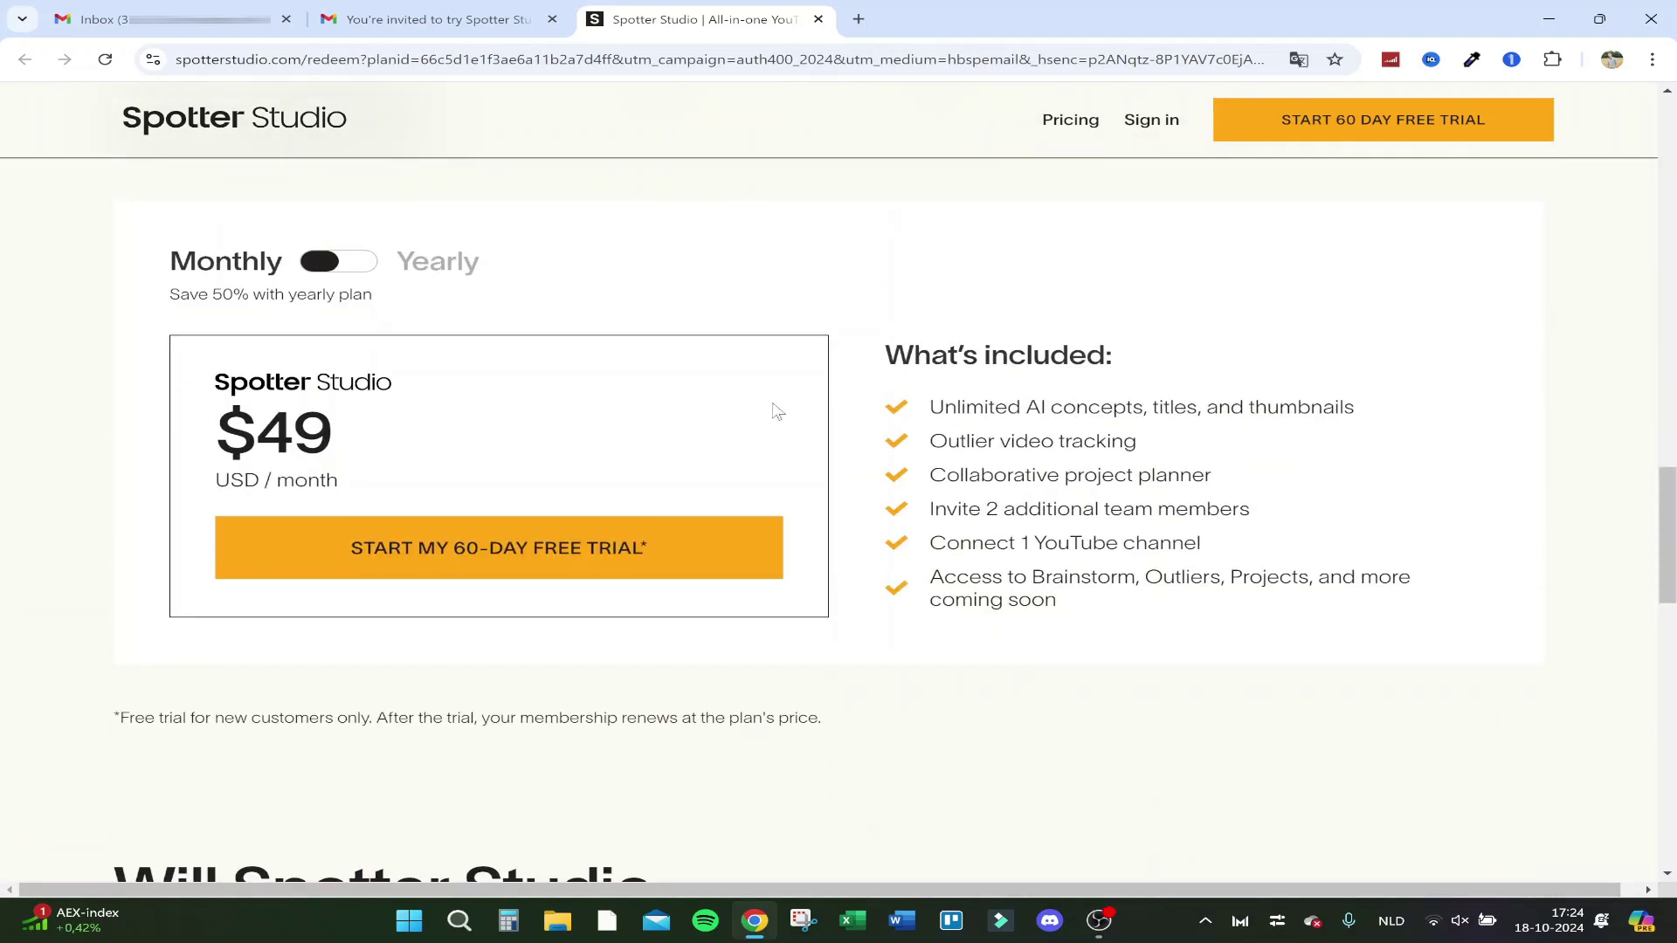
scroll(777, 411, "down", 6)
scroll(962, 351, "up", 10)
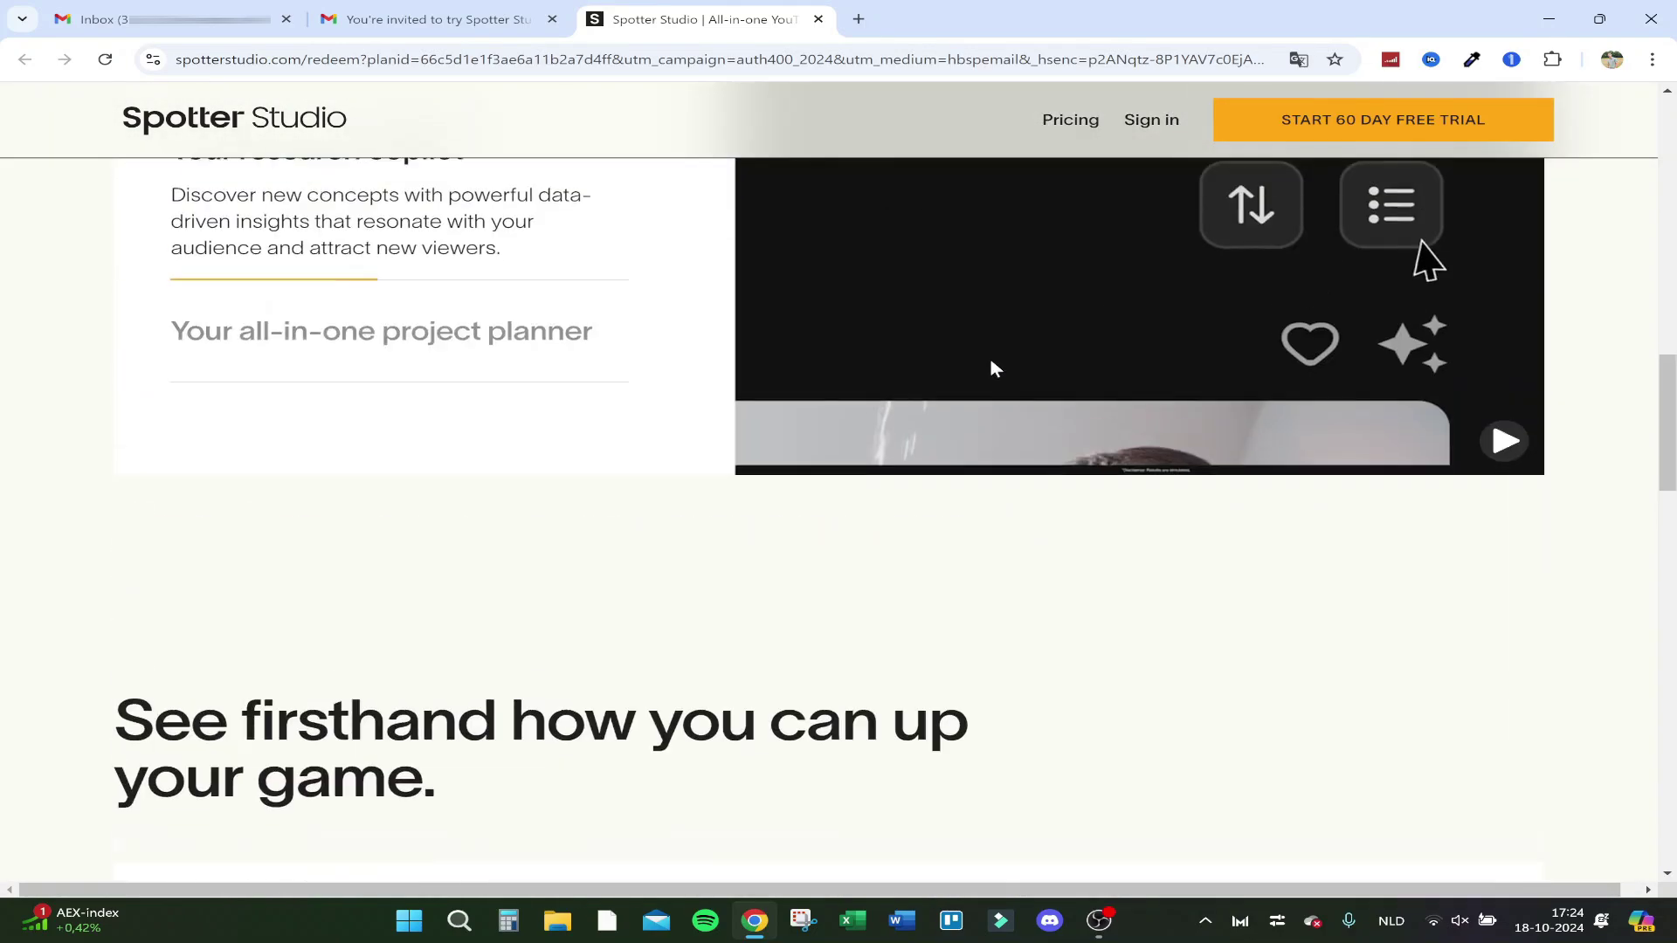
scroll(991, 365, "up", 5)
- Start the 60-day free trial sign-up, save cookie preferences, and sign up with a Google account
left_click(1266, 120)
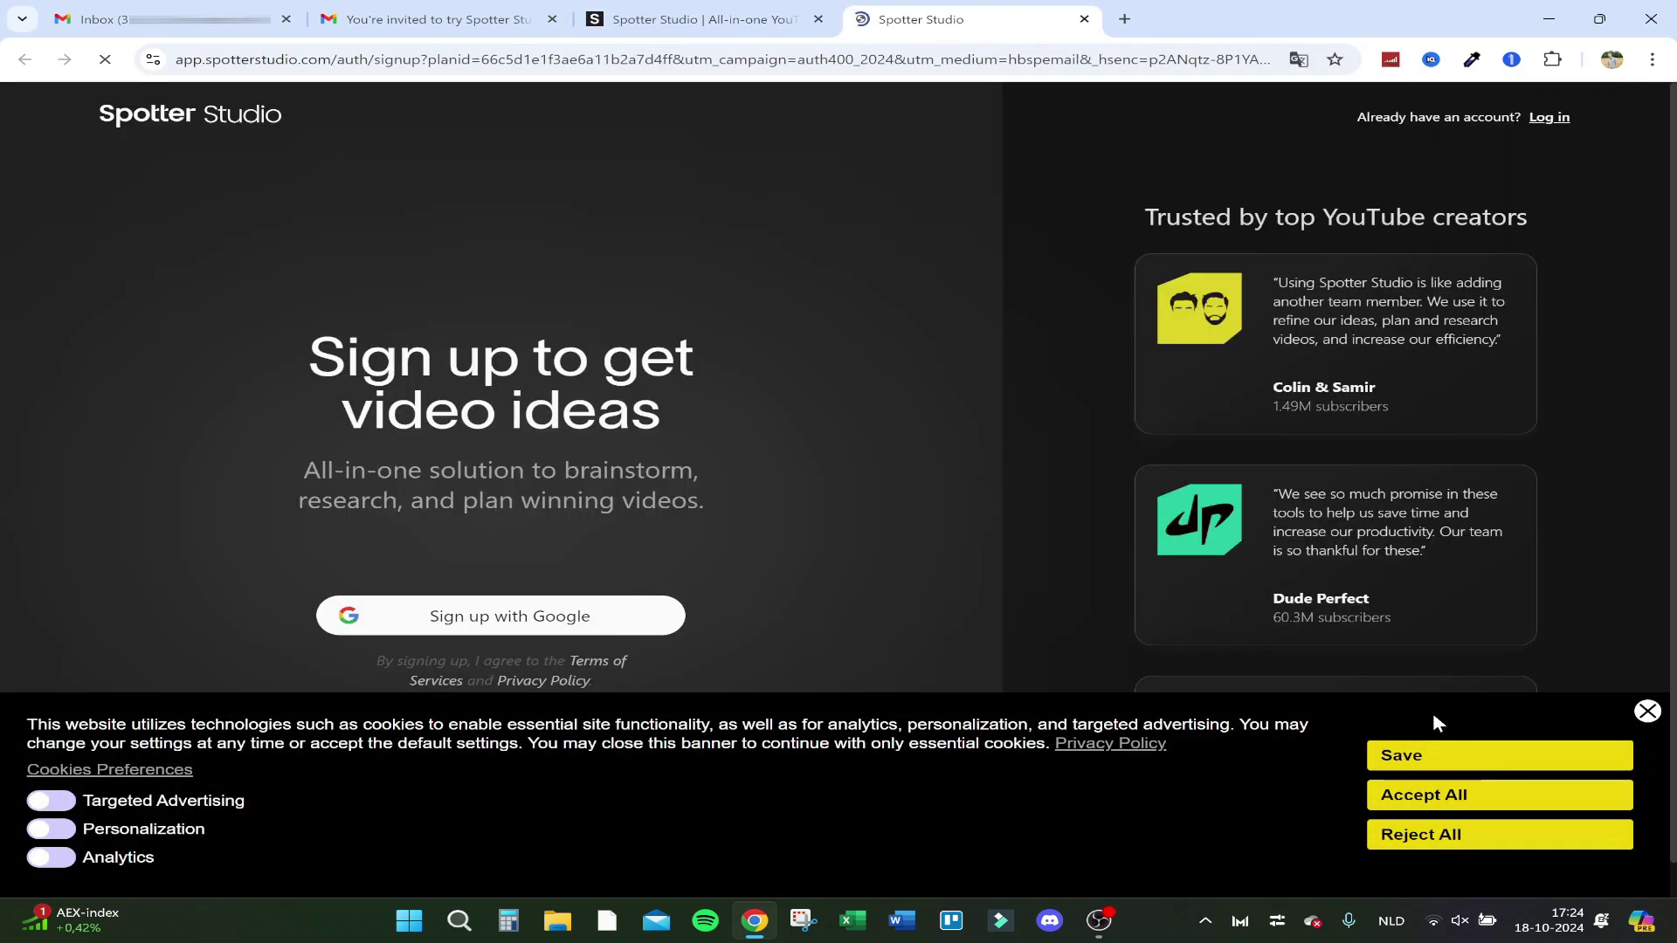
left_click(1437, 756)
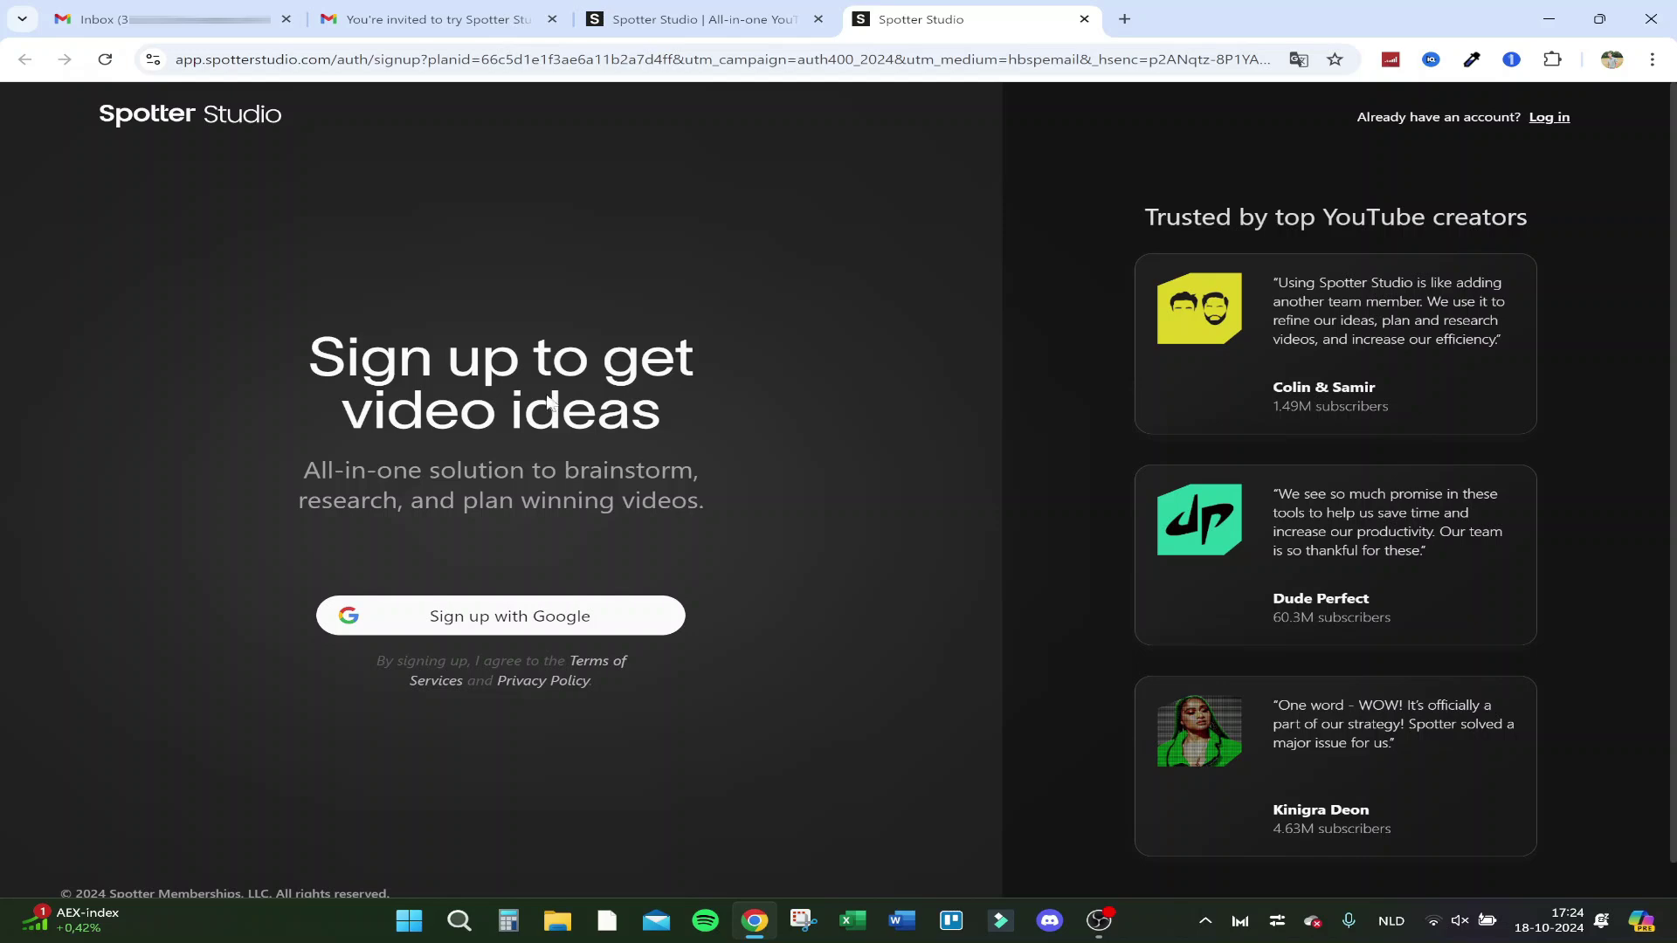
left_click(507, 623)
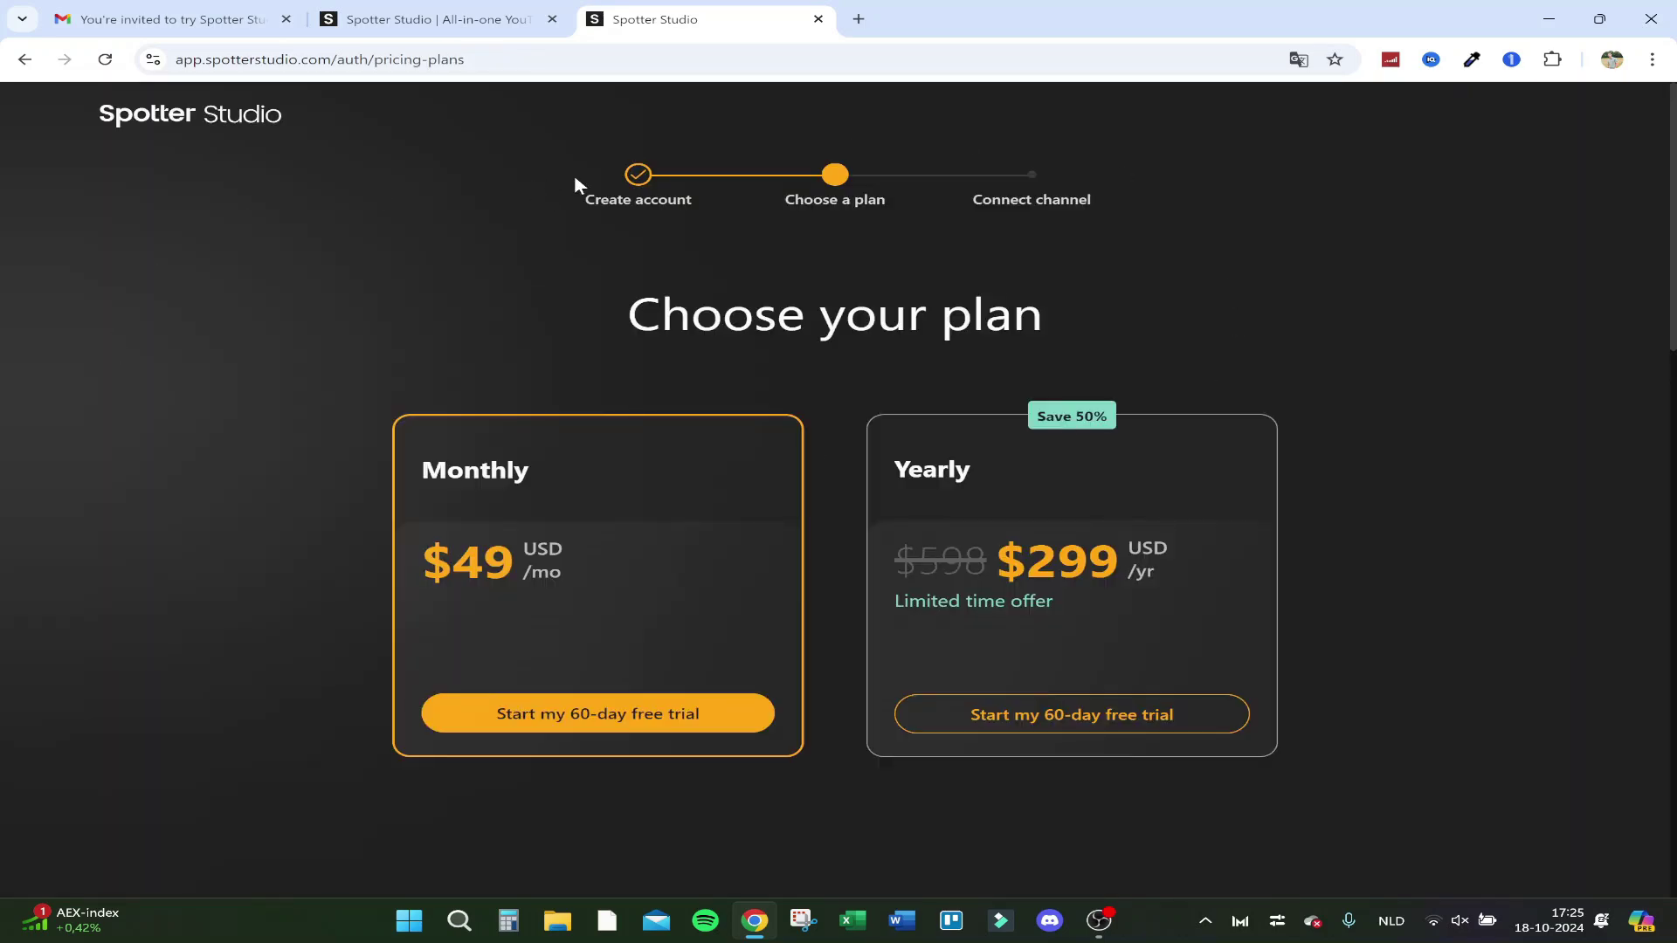
- Start the Monthly plan's 60-day free trial and connect a different YouTube channel
left_click(601, 732)
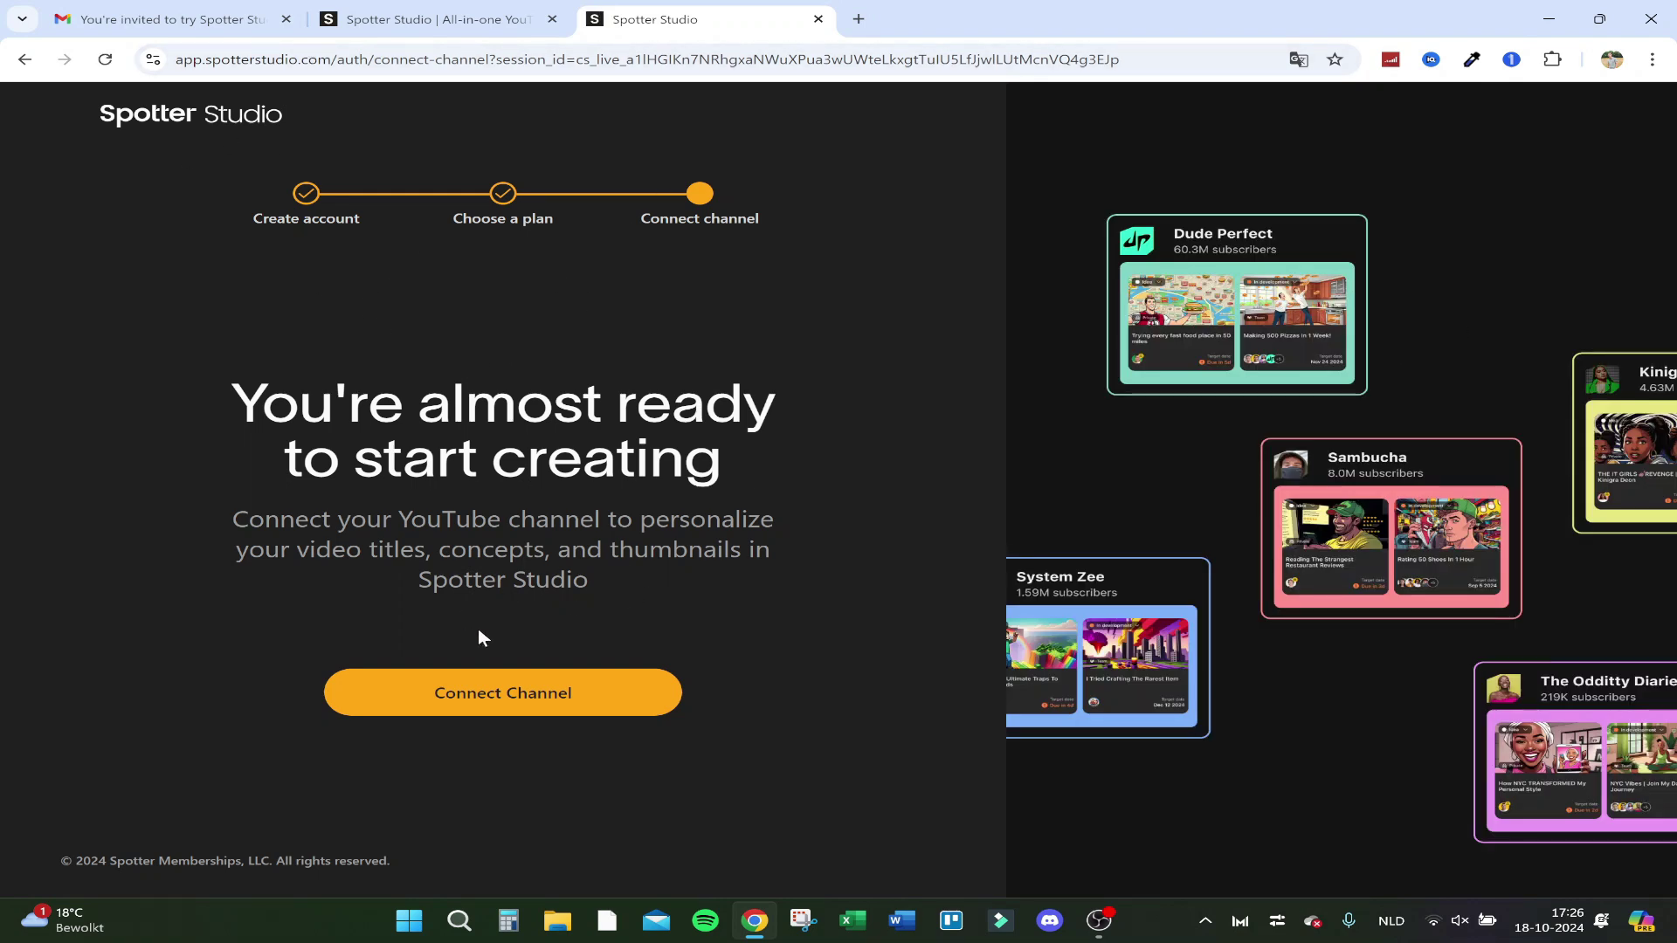
left_click(479, 695)
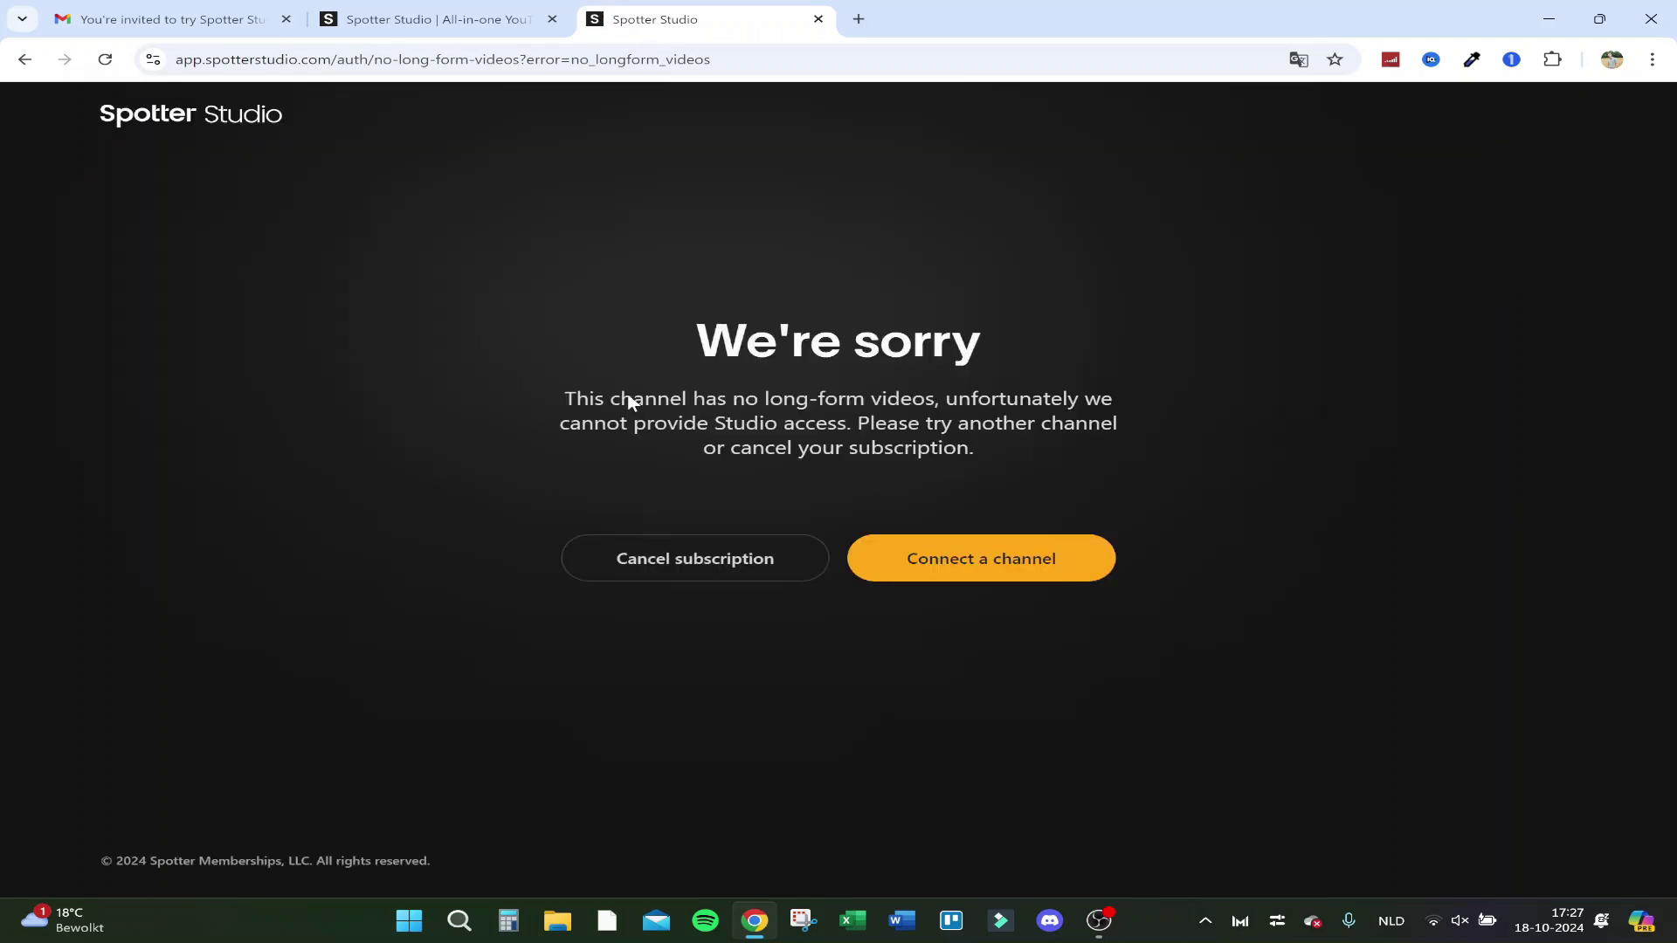
left_click(1011, 569)
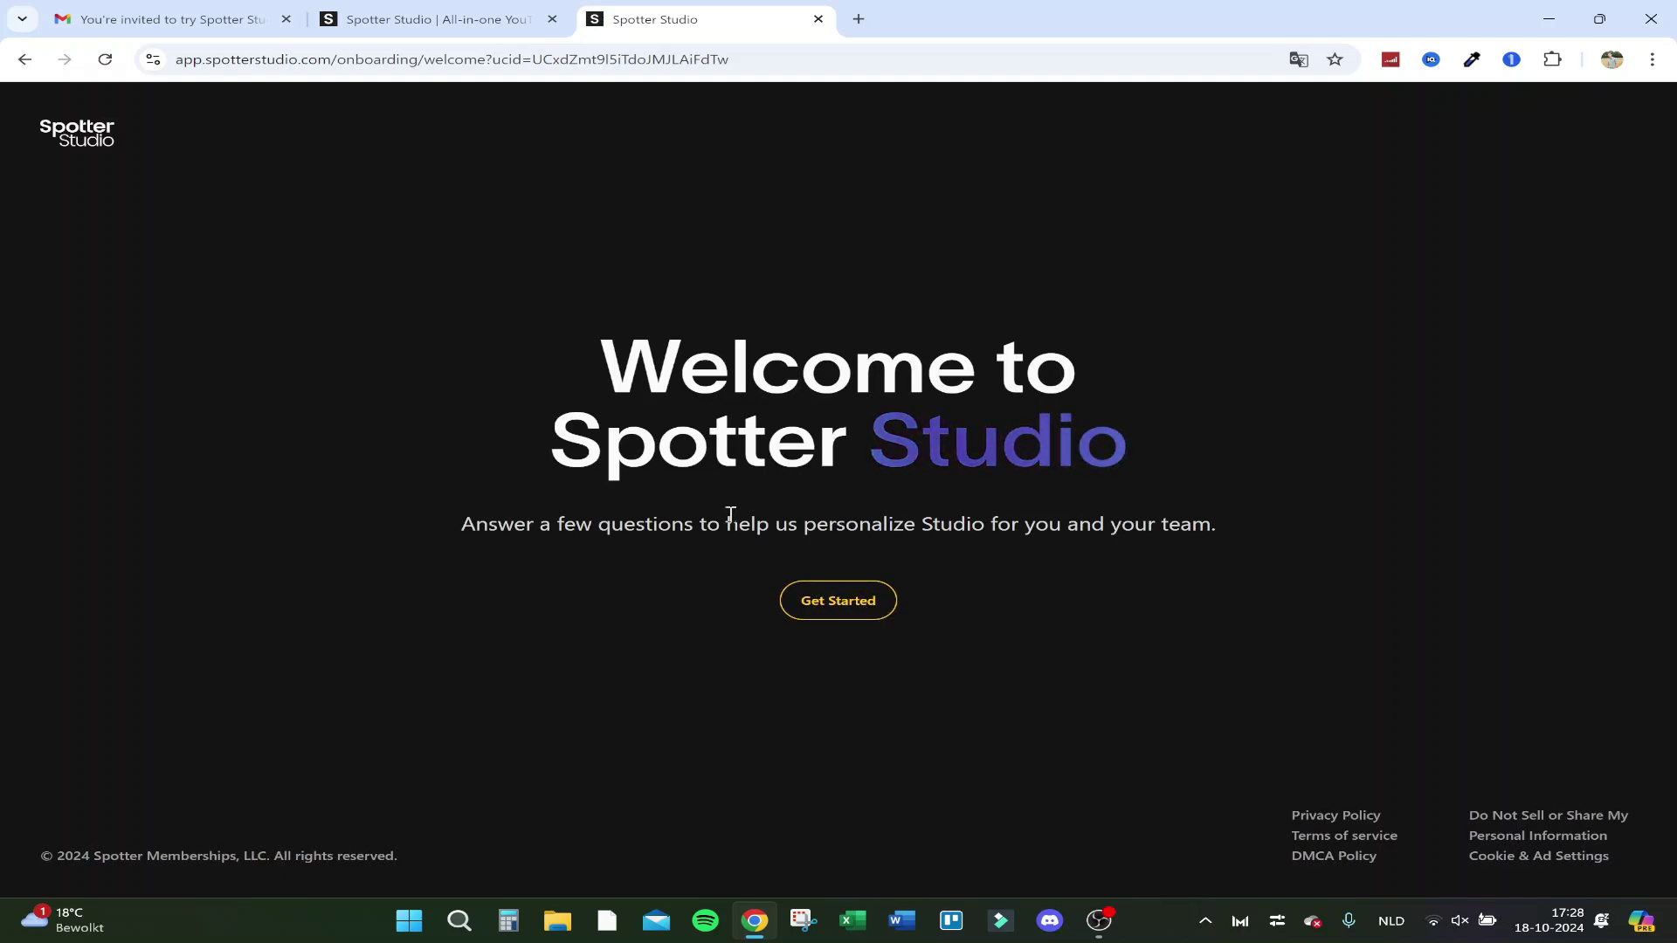
- Begin onboarding, set the channel logo as the primary cast member photo, and proceed to the last step
left_click(852, 607)
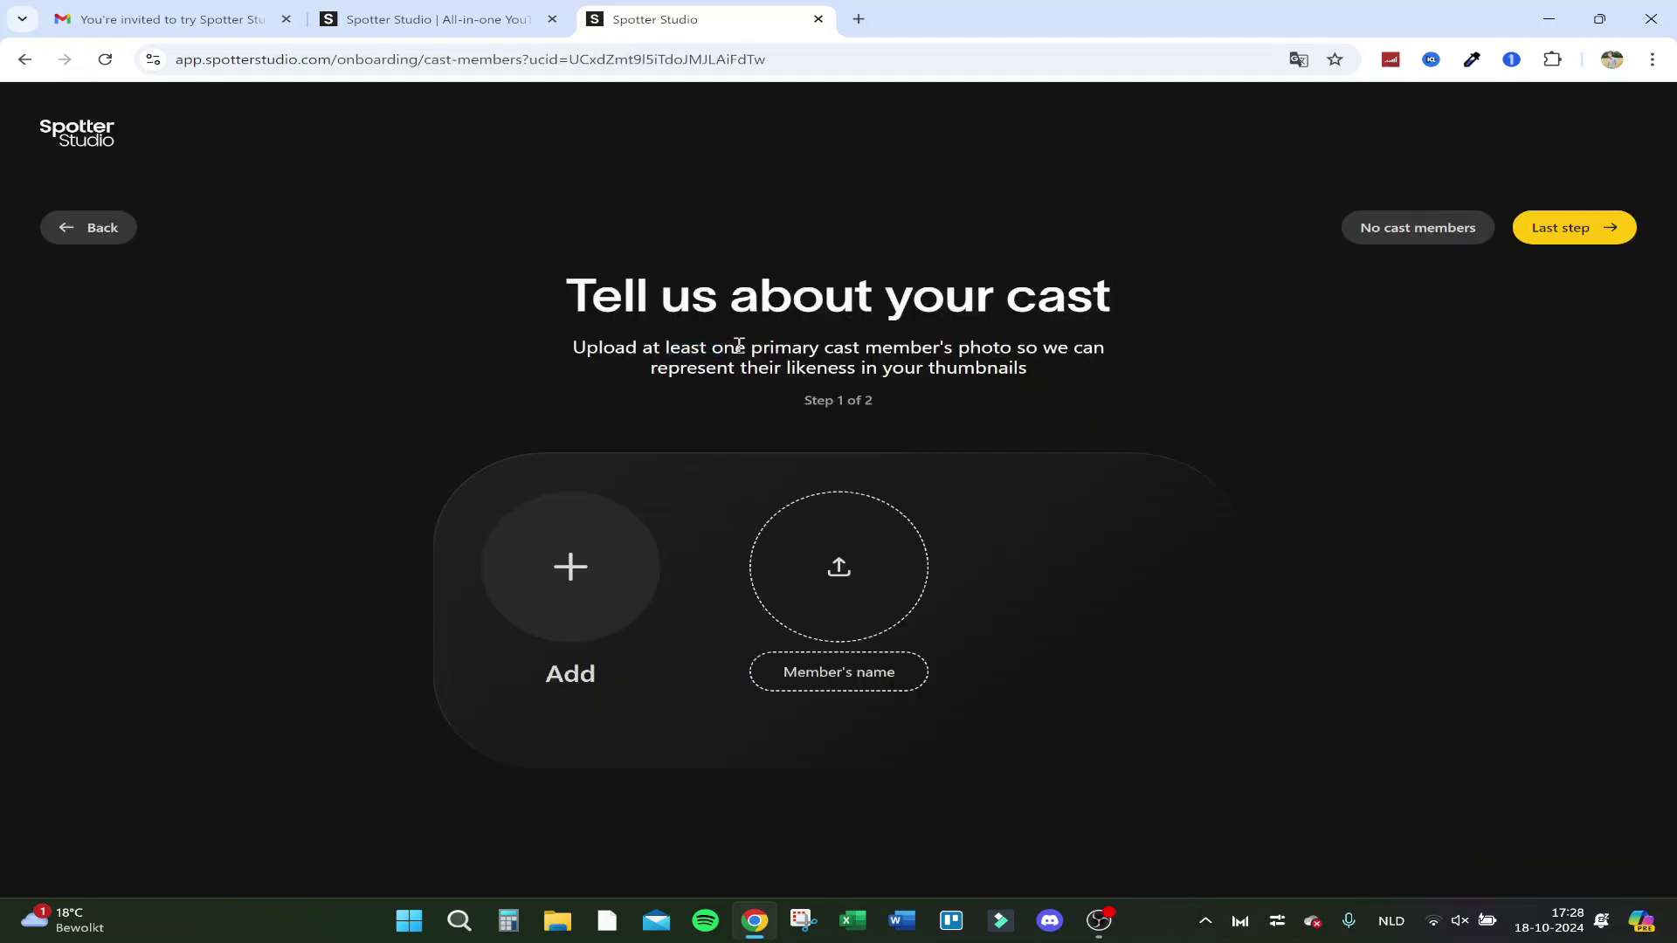
left_click_drag(826, 348, 1041, 348)
left_click(940, 377)
left_click(848, 594)
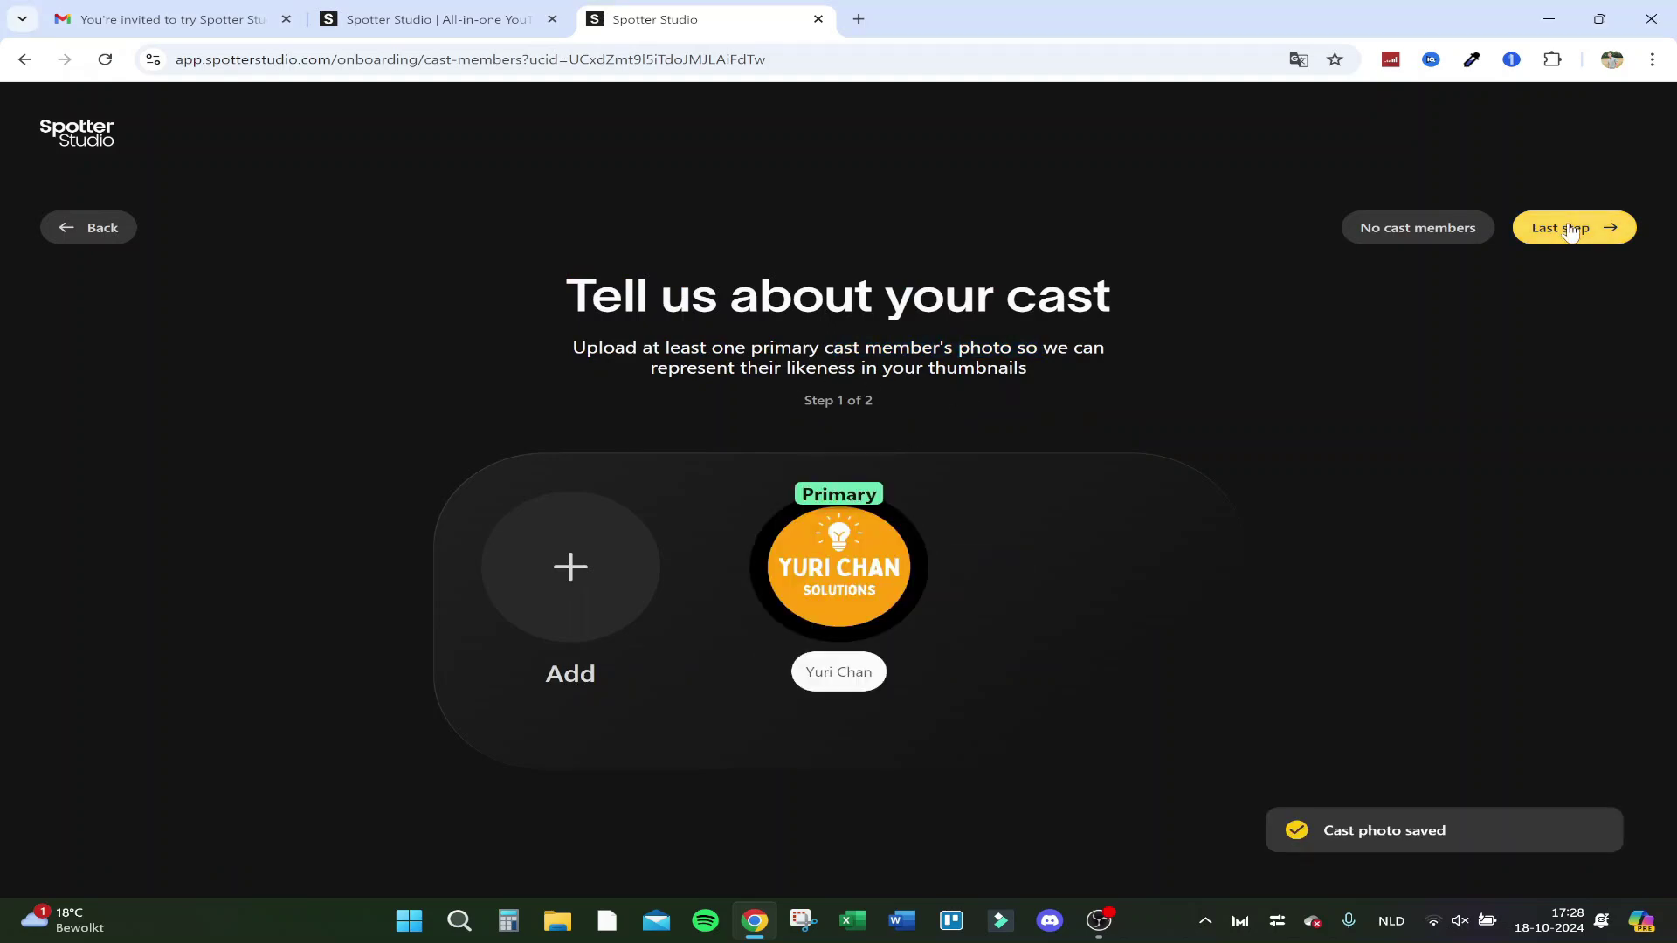
left_click(1568, 228)
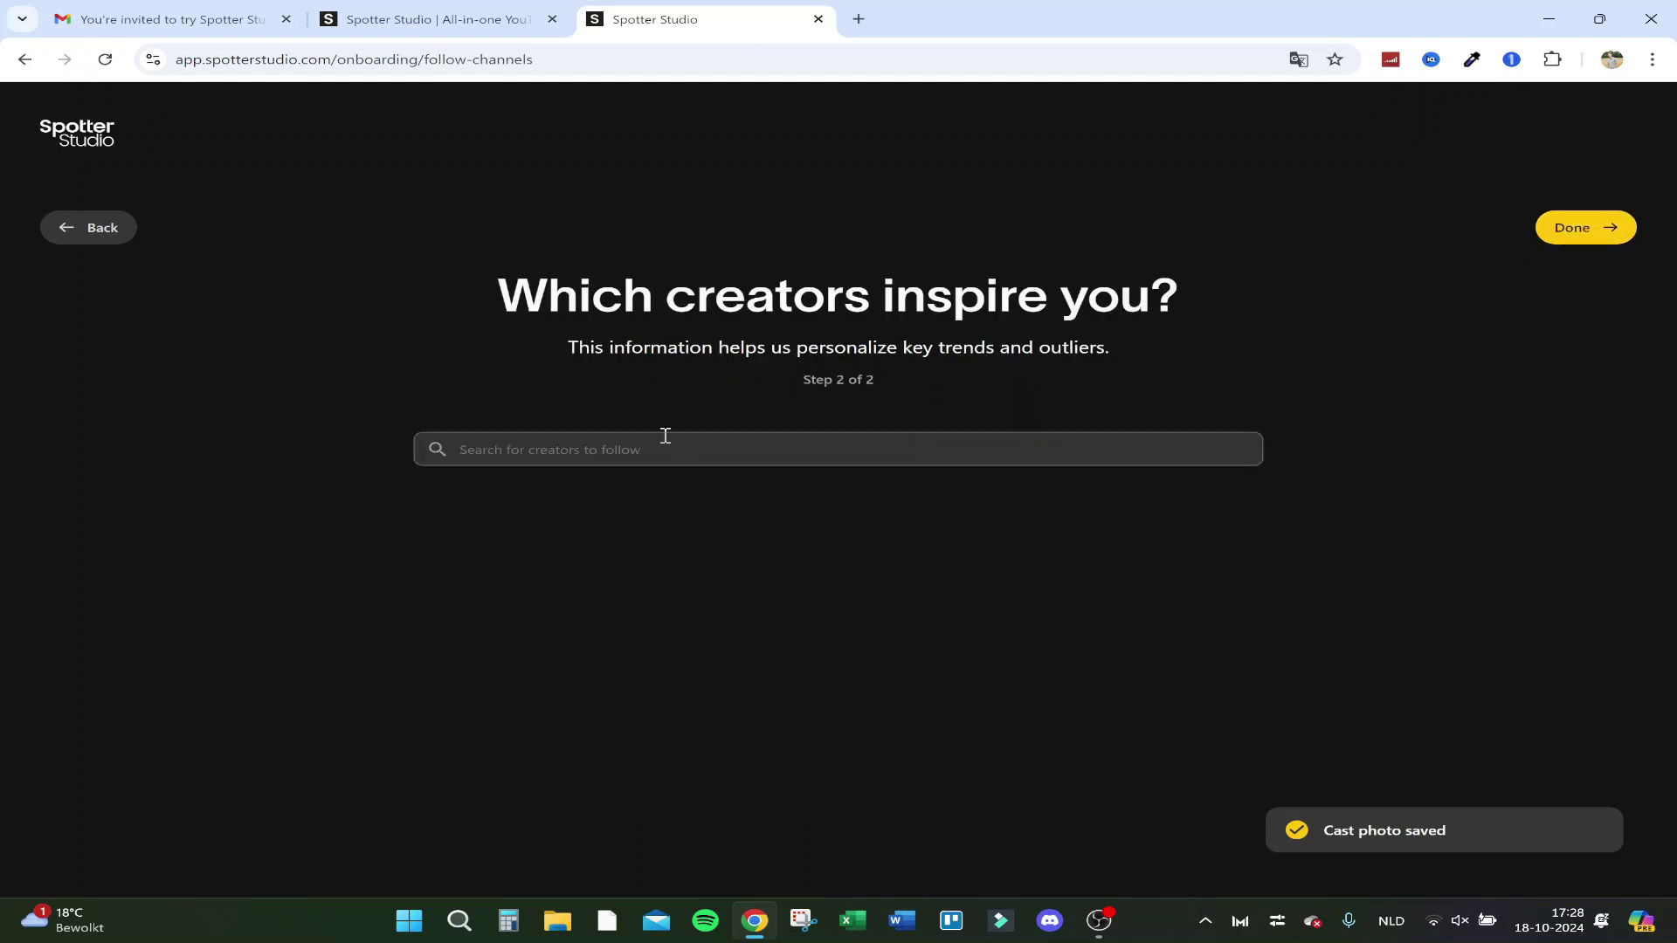
- Search creators for 'yoursixstudios' and follow the YourSixStudios channel
left_click(569, 454)
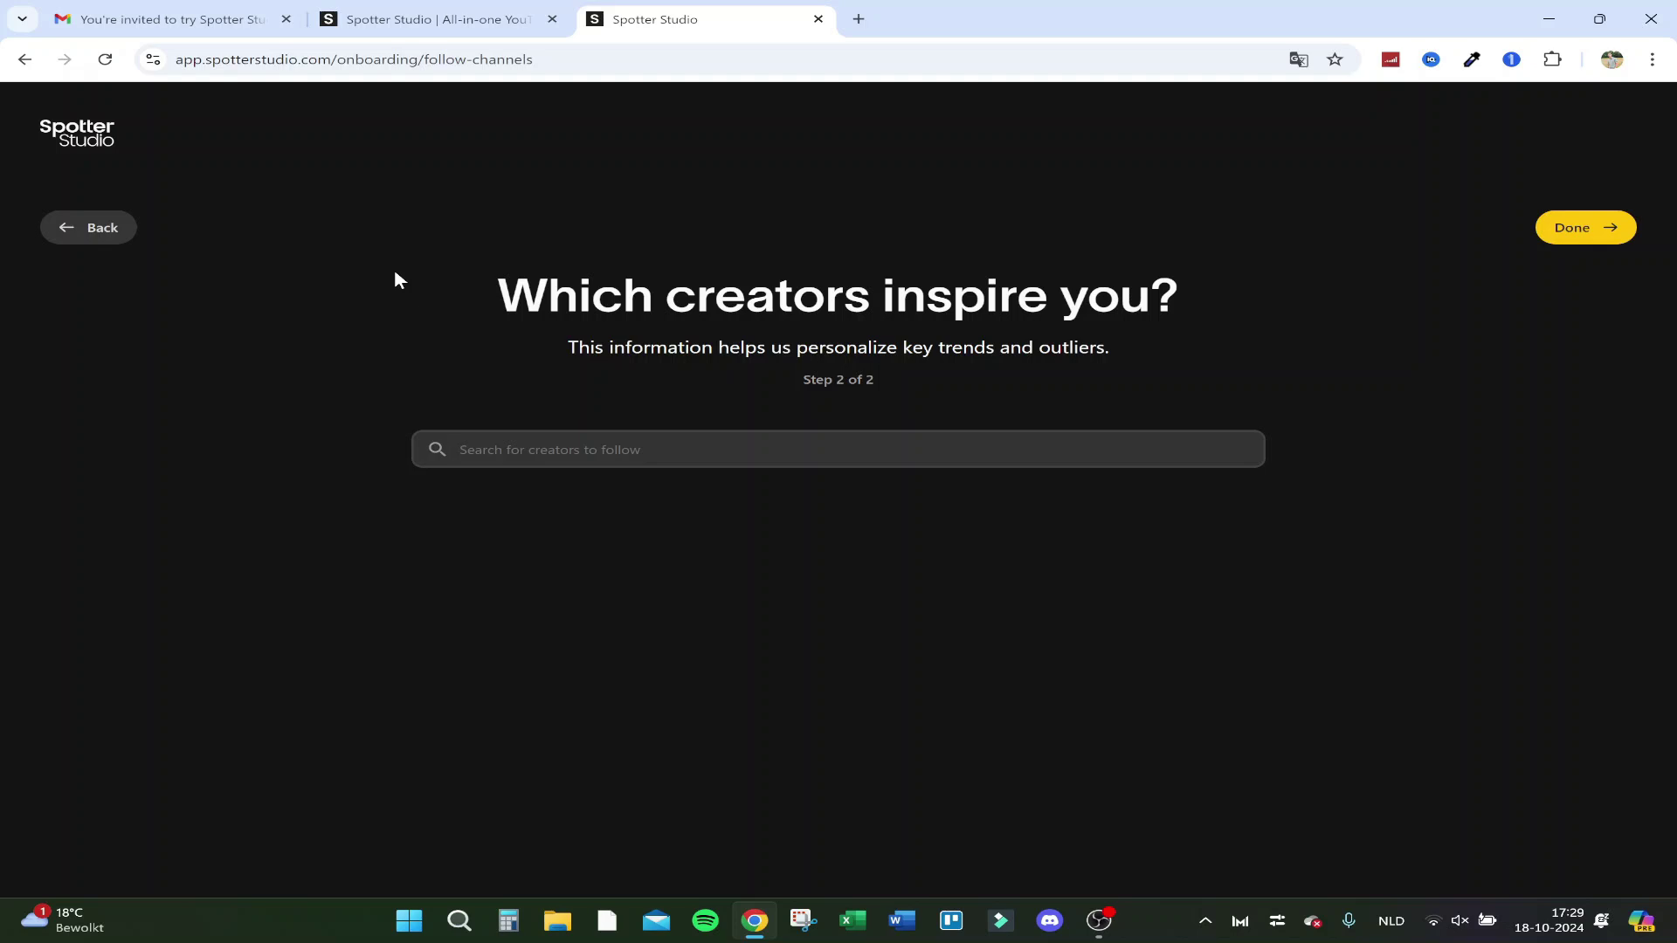
type("wake&tech")
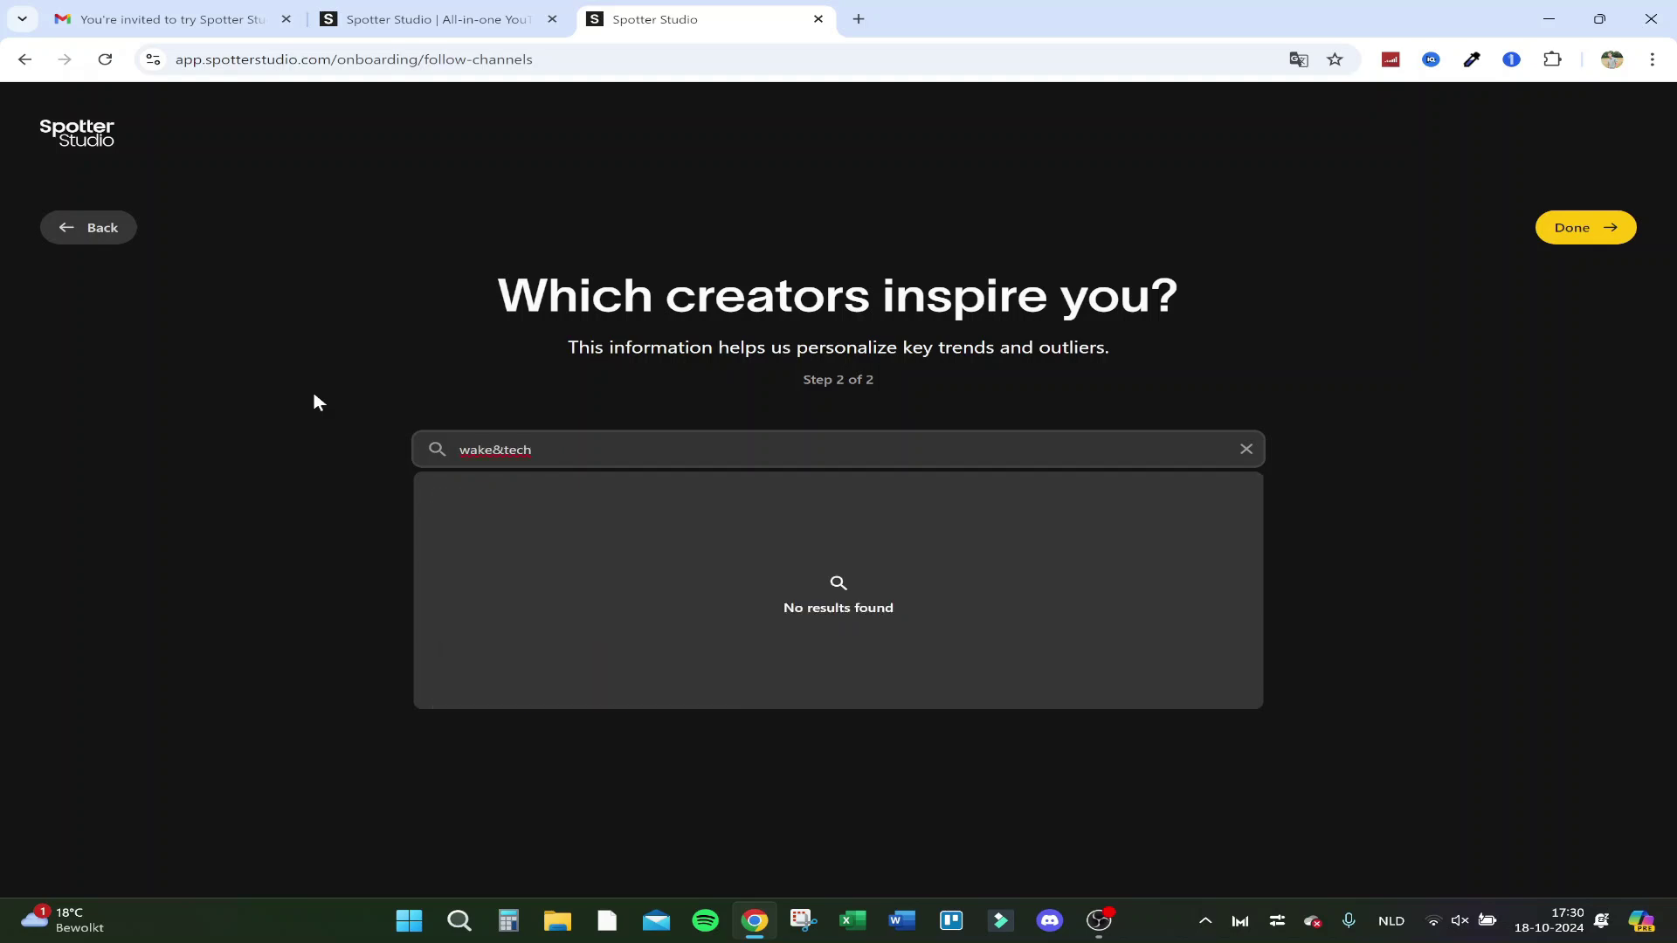
key("ctrl+a")
type("g force not")
key("BackSpace")
key("BackSpace")
type("erd")
key("ctrl+a")
type("yoursixstudios")
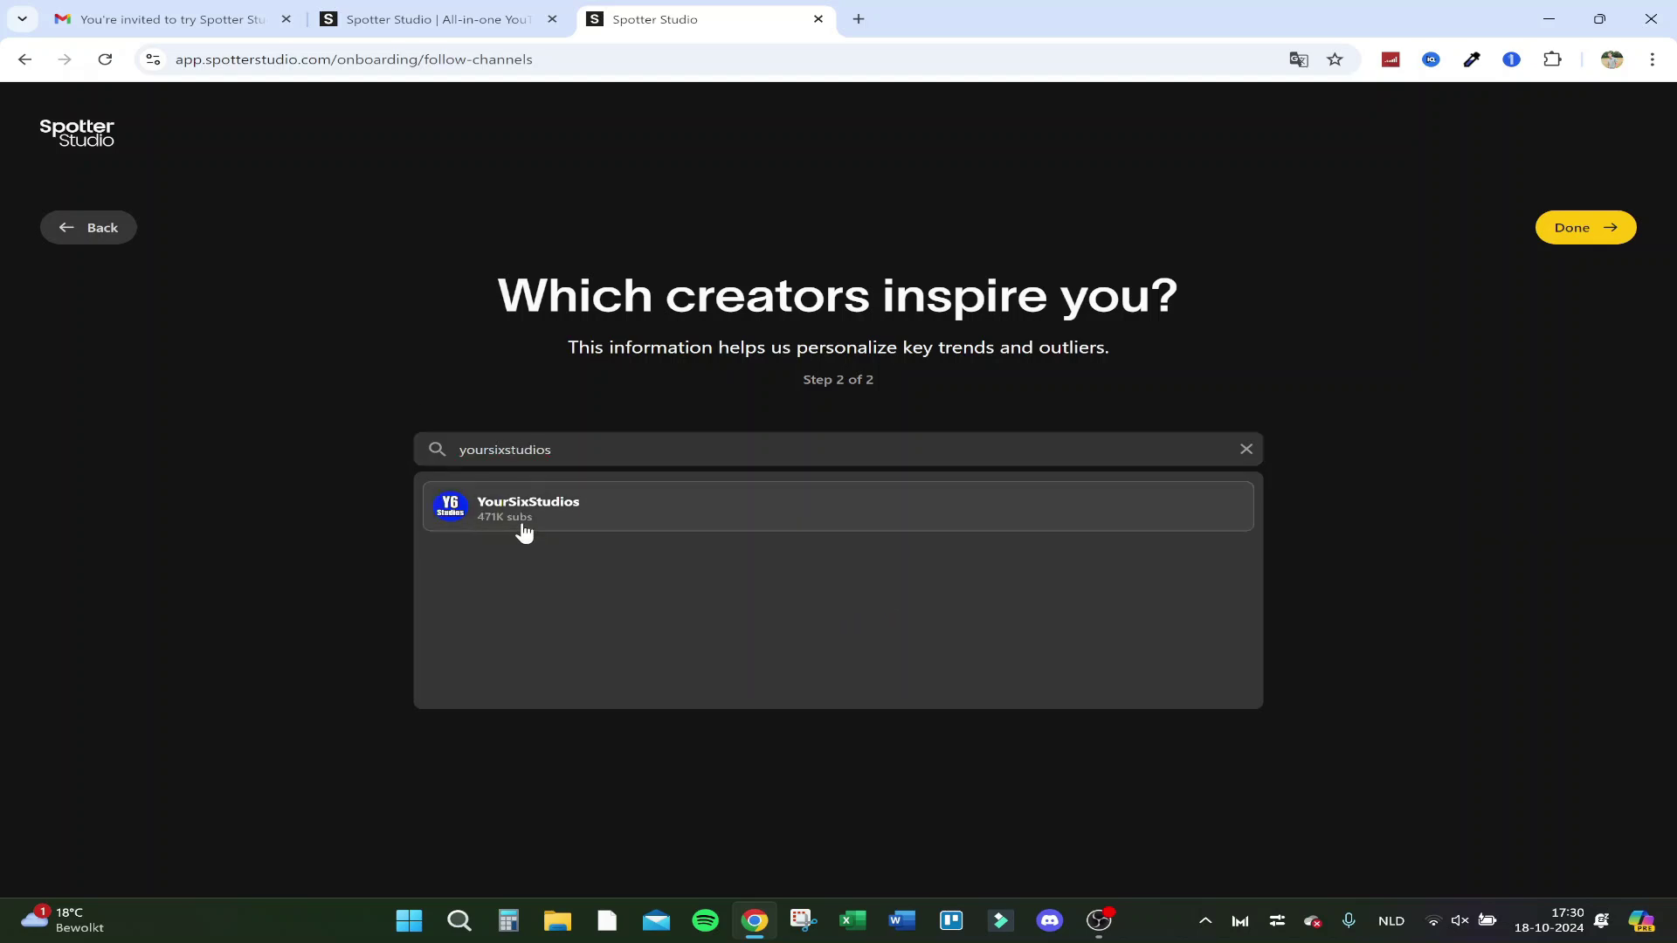
left_click(519, 524)
- Search 'tech tuto' and follow Tech Tutor as an inspiring creator
left_click(605, 449)
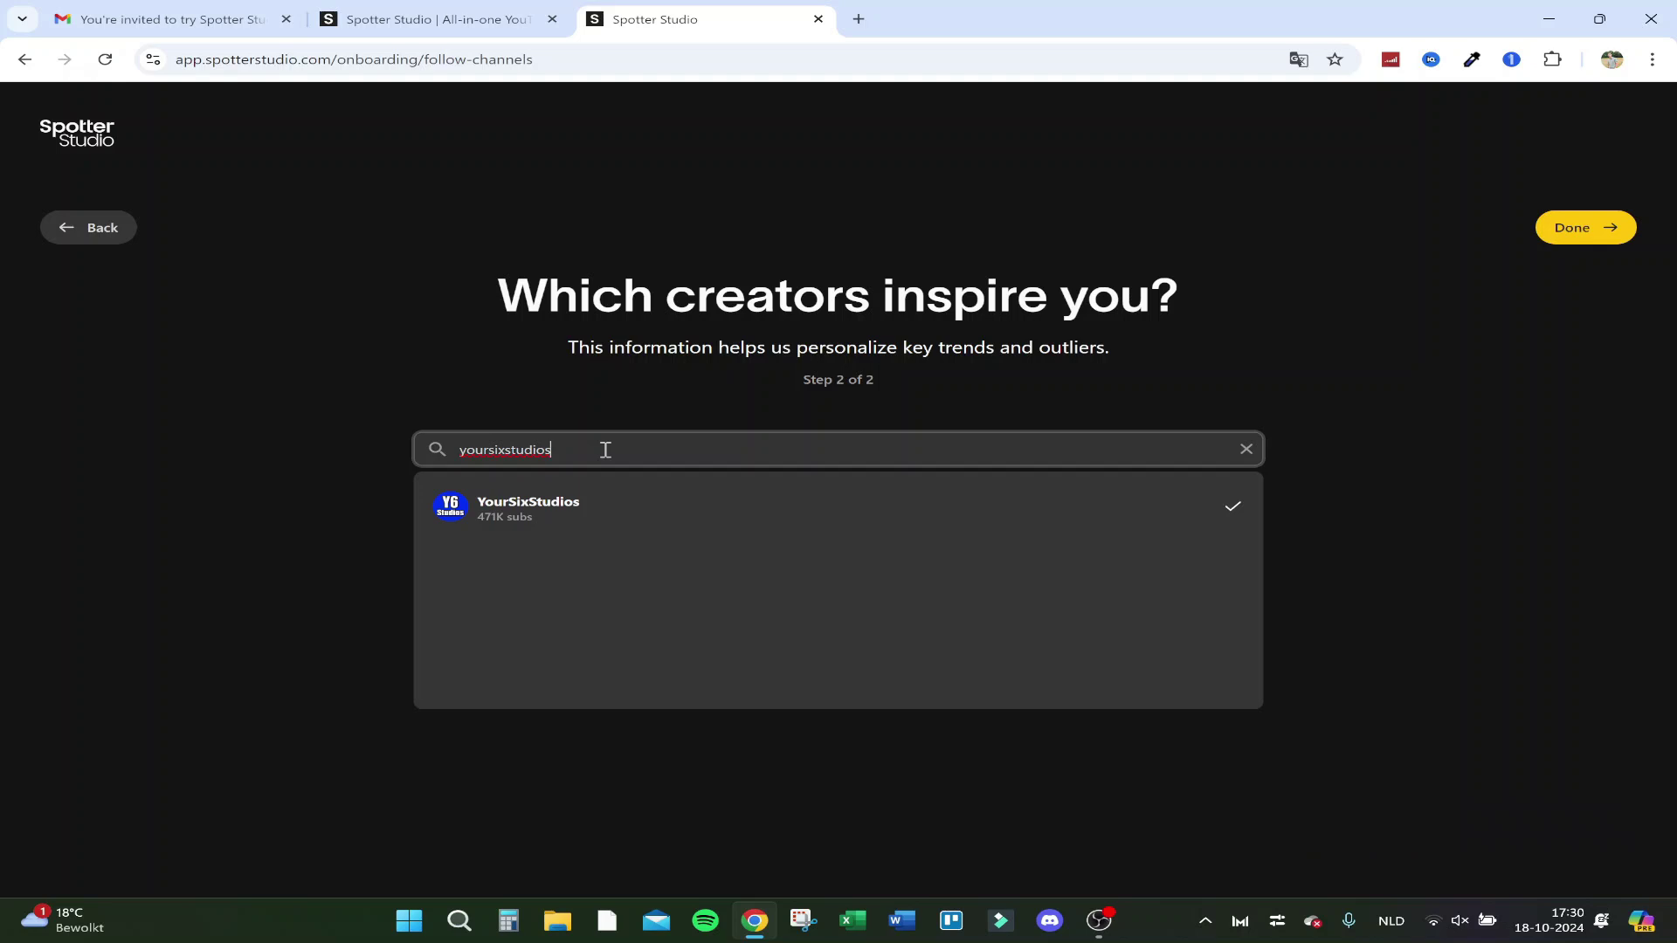
type("tech")
type("tech ")
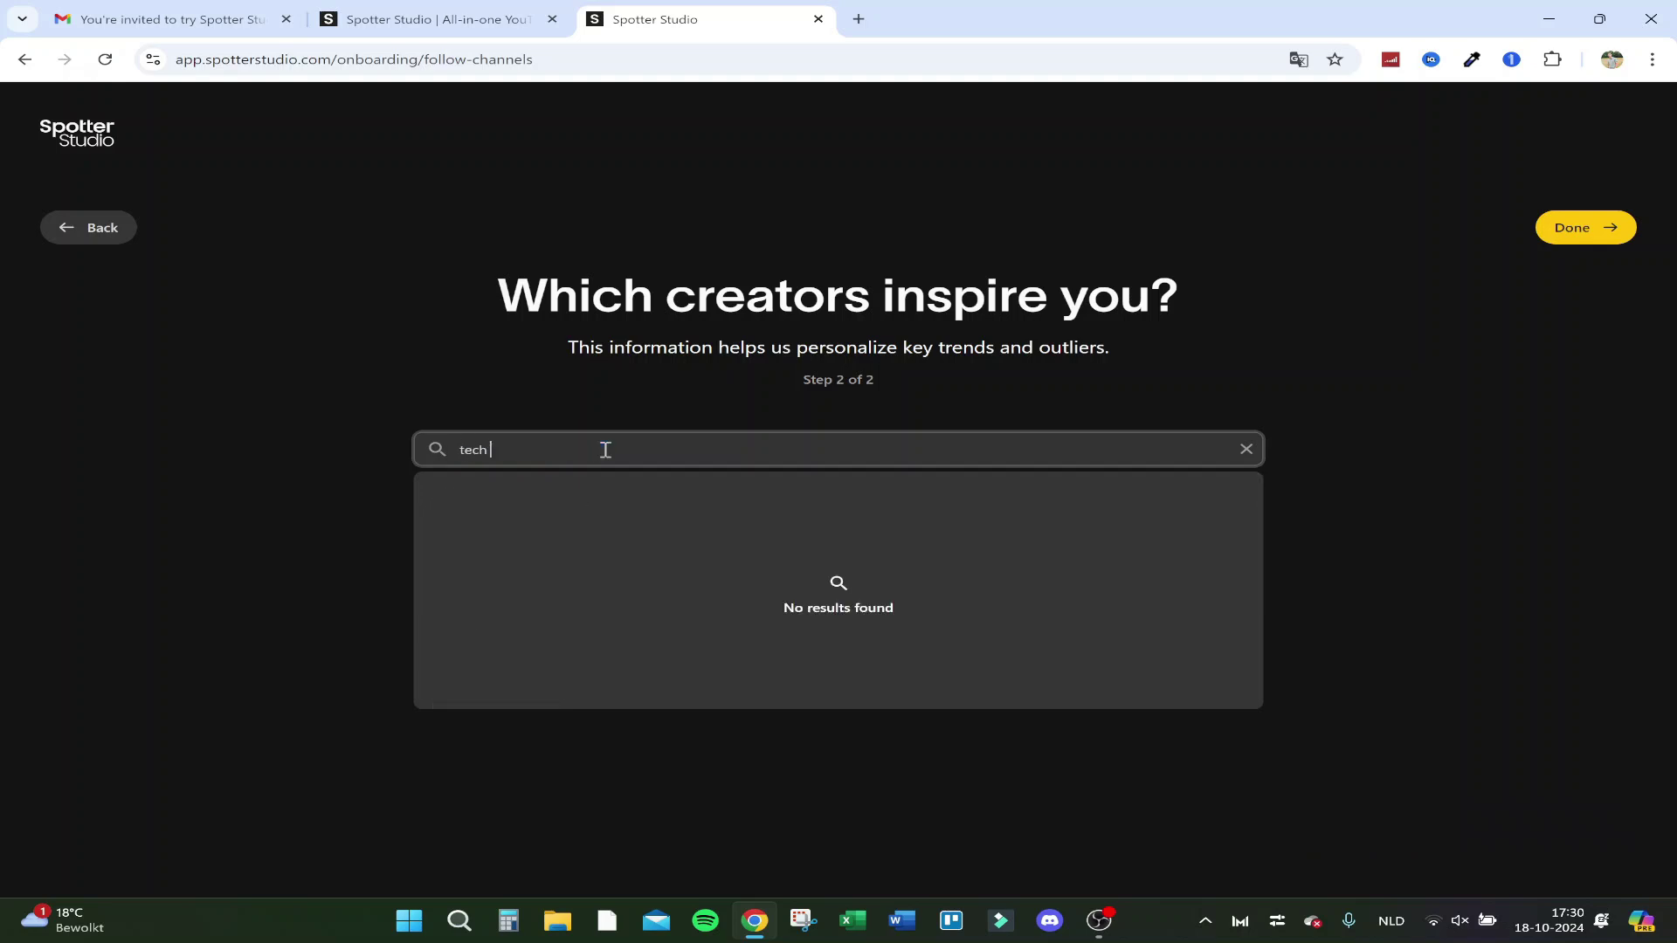
type("tuto")
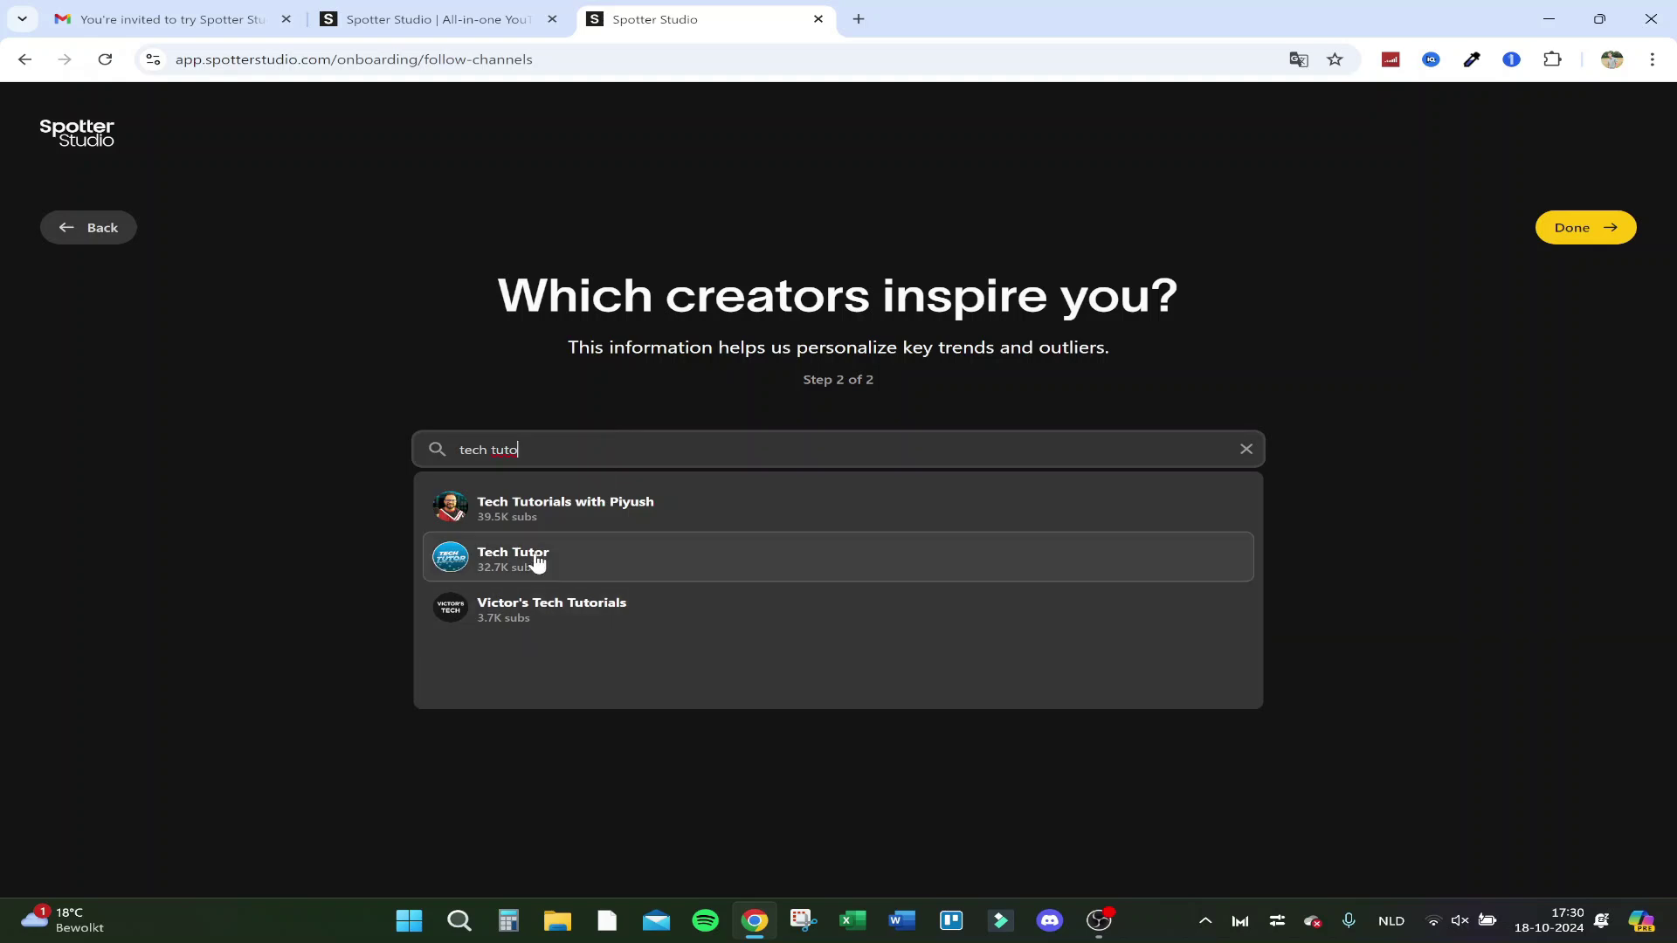
left_click(637, 559)
left_click(566, 455)
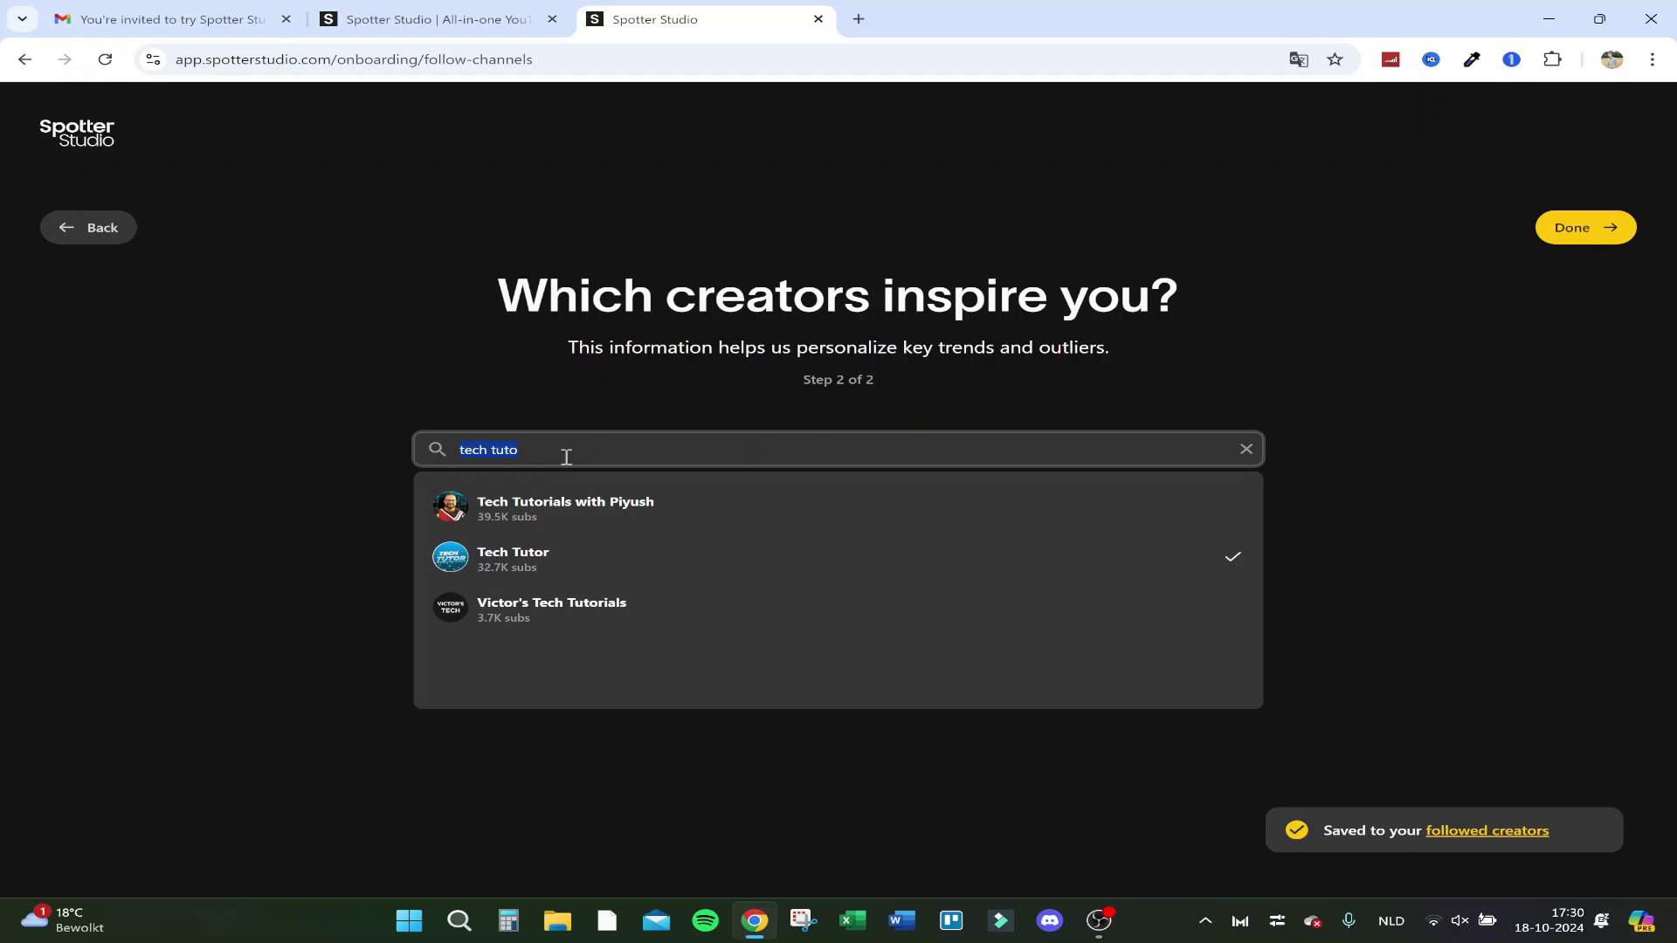
- Clear the creator search and finish onboarding to reach the dashboard
key("BackSpace")
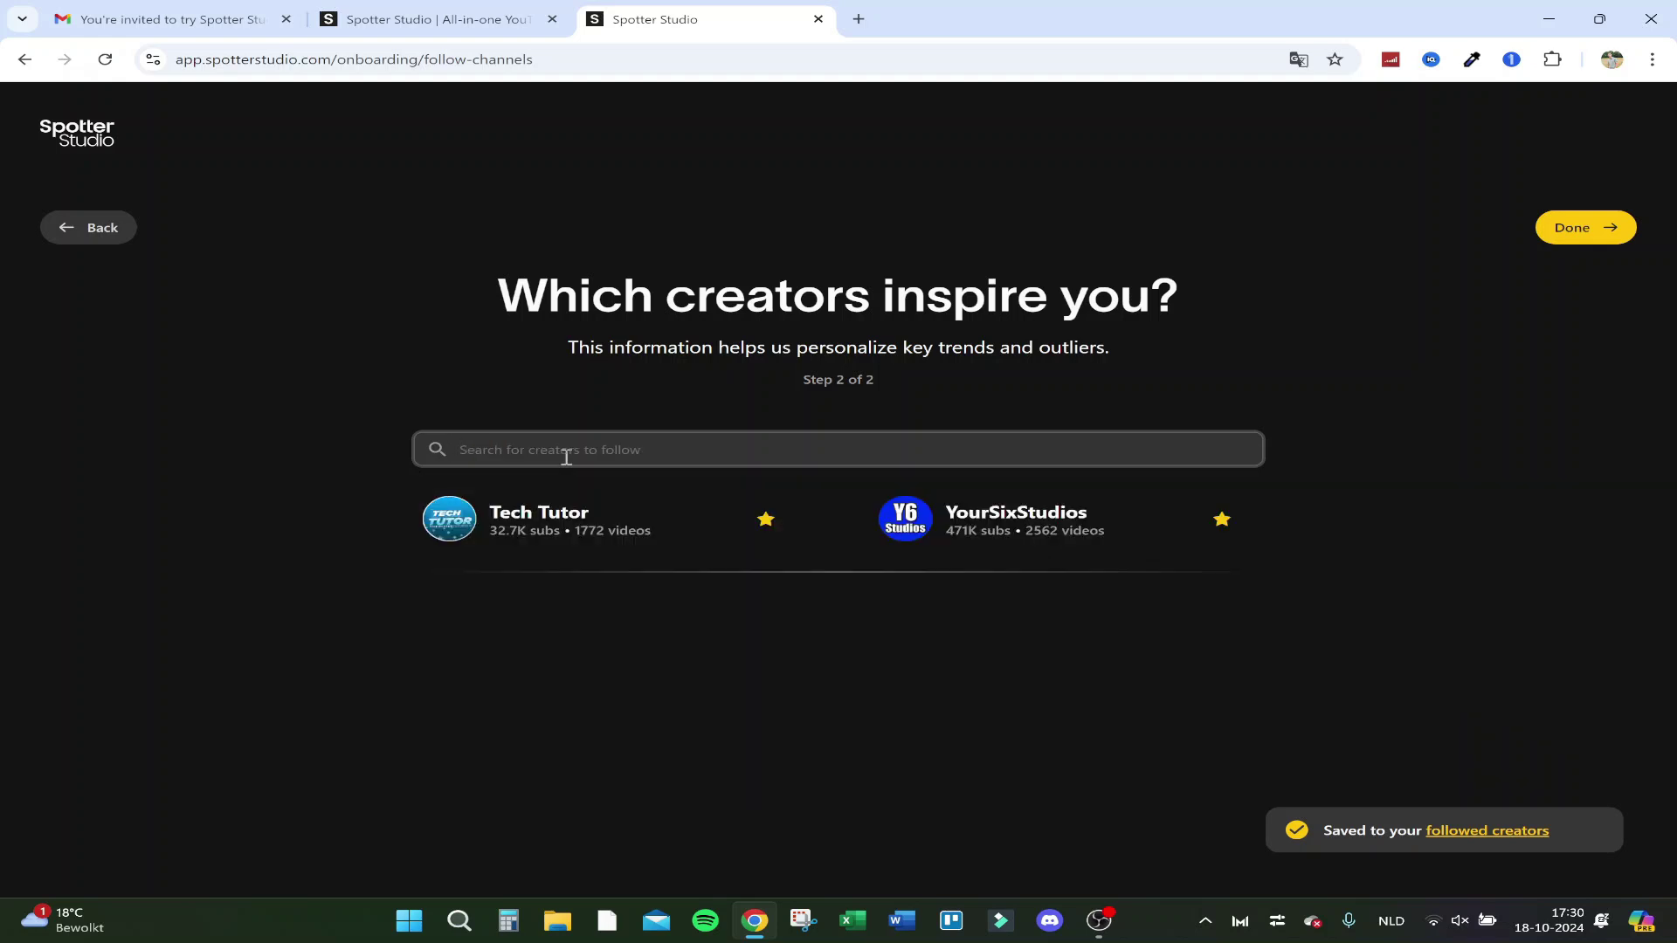
type("appify")
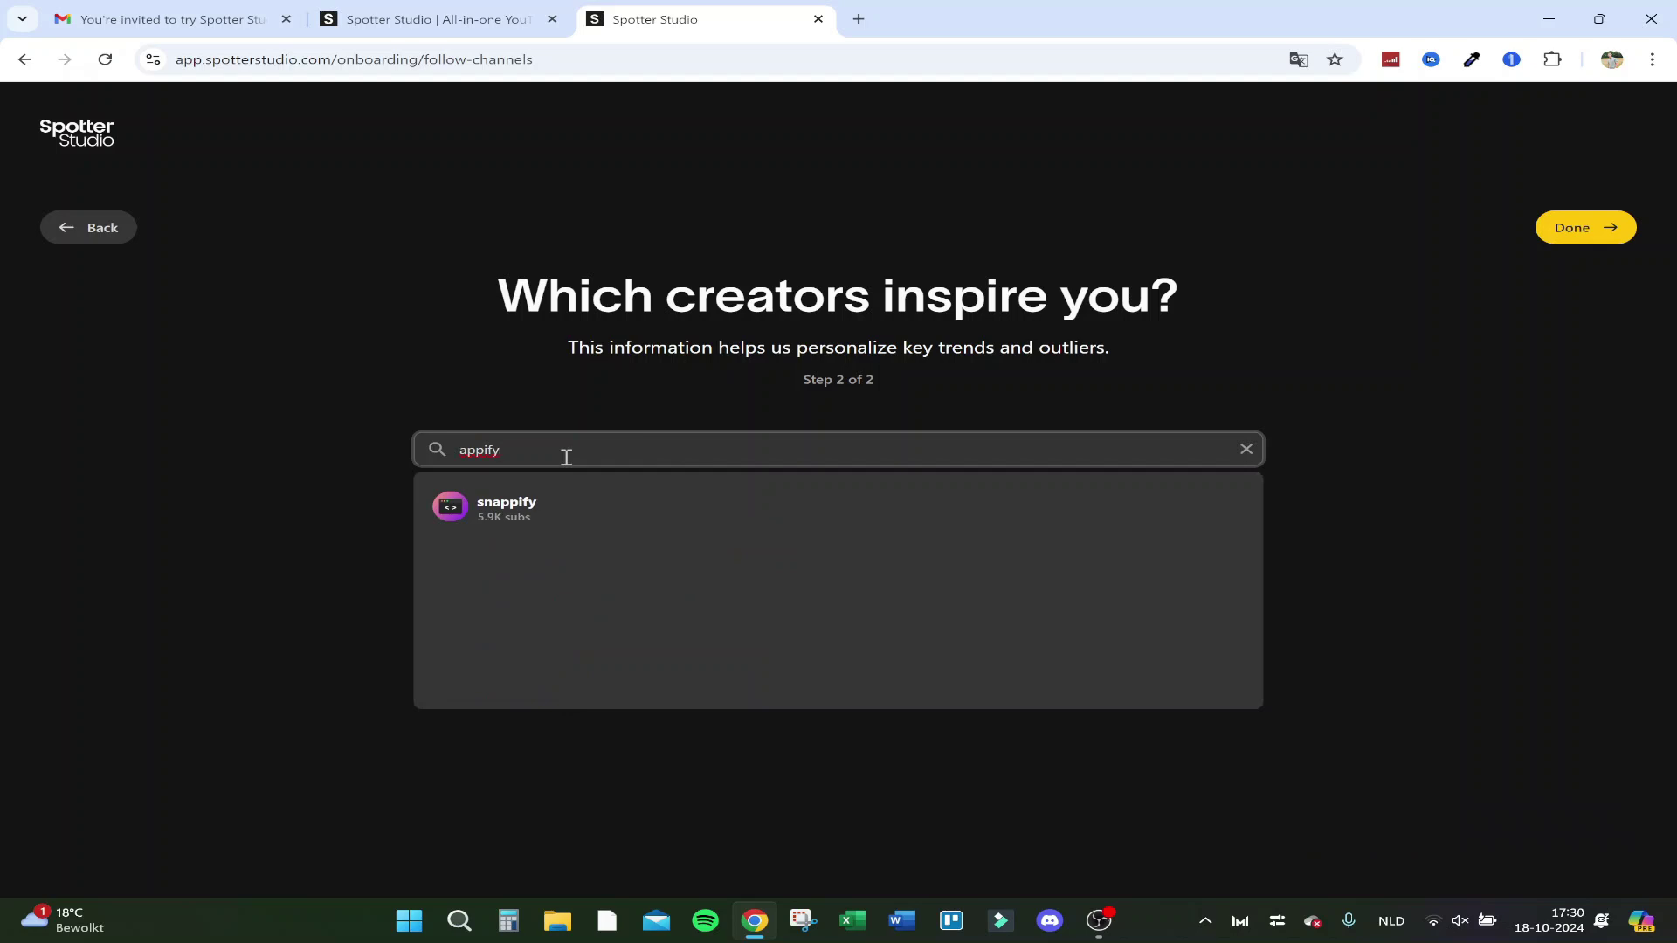
key("BackSpace")
key("BackSpace")
key("BackSpace")
key("BackSpace")
key("BackSpace")
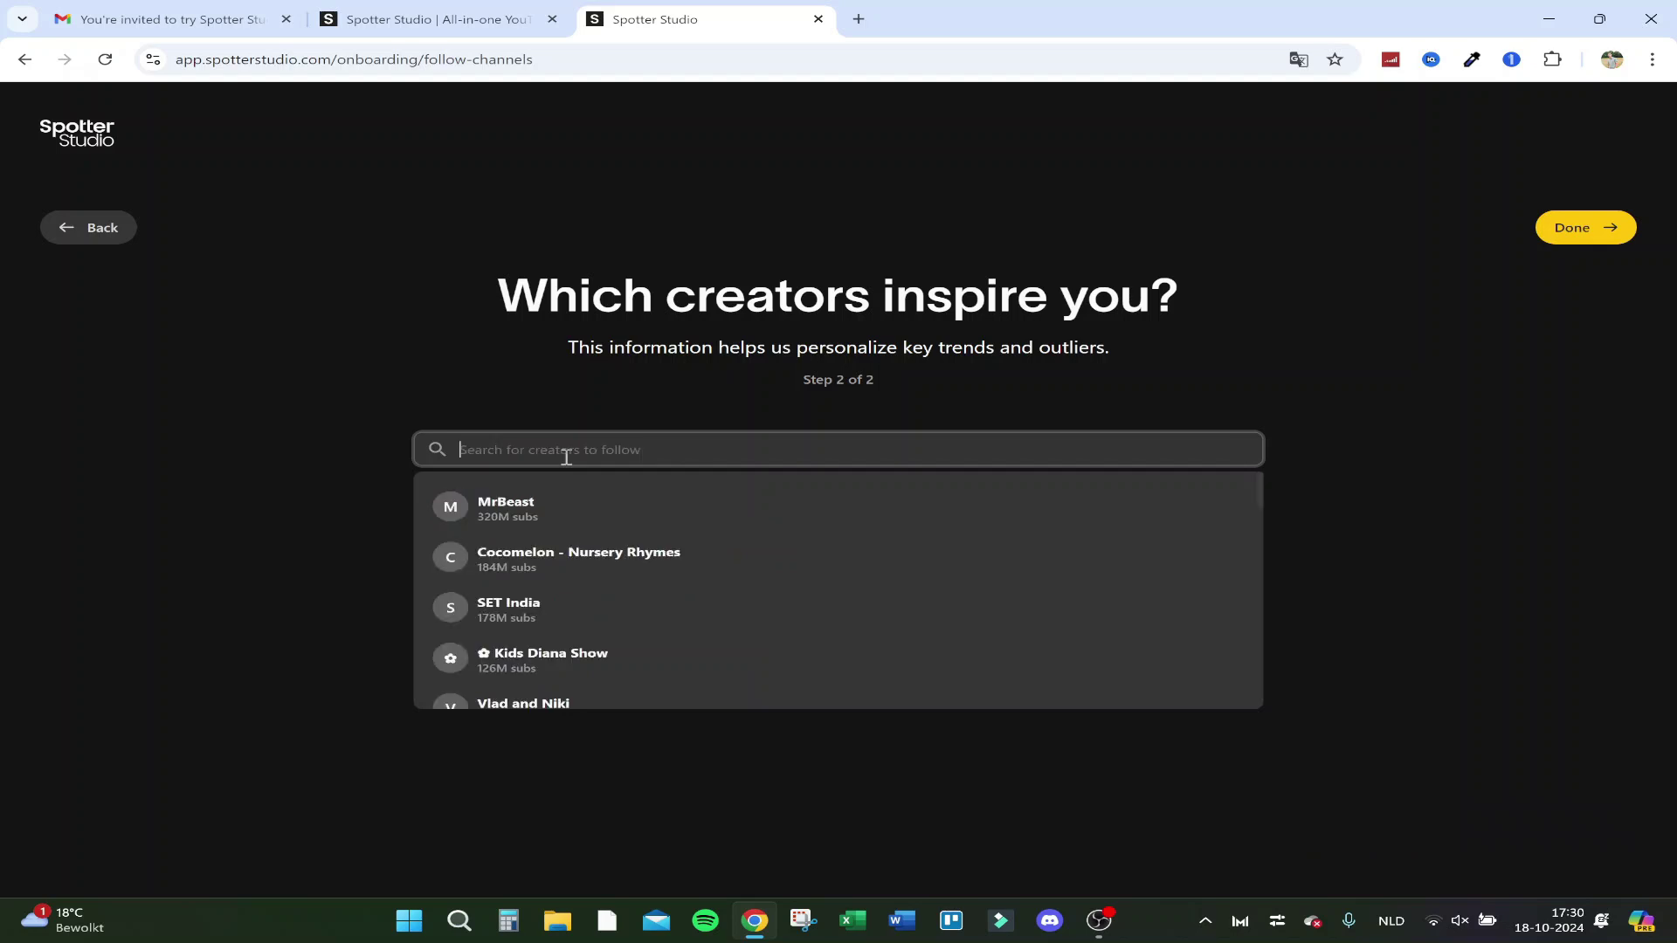
left_click(422, 269)
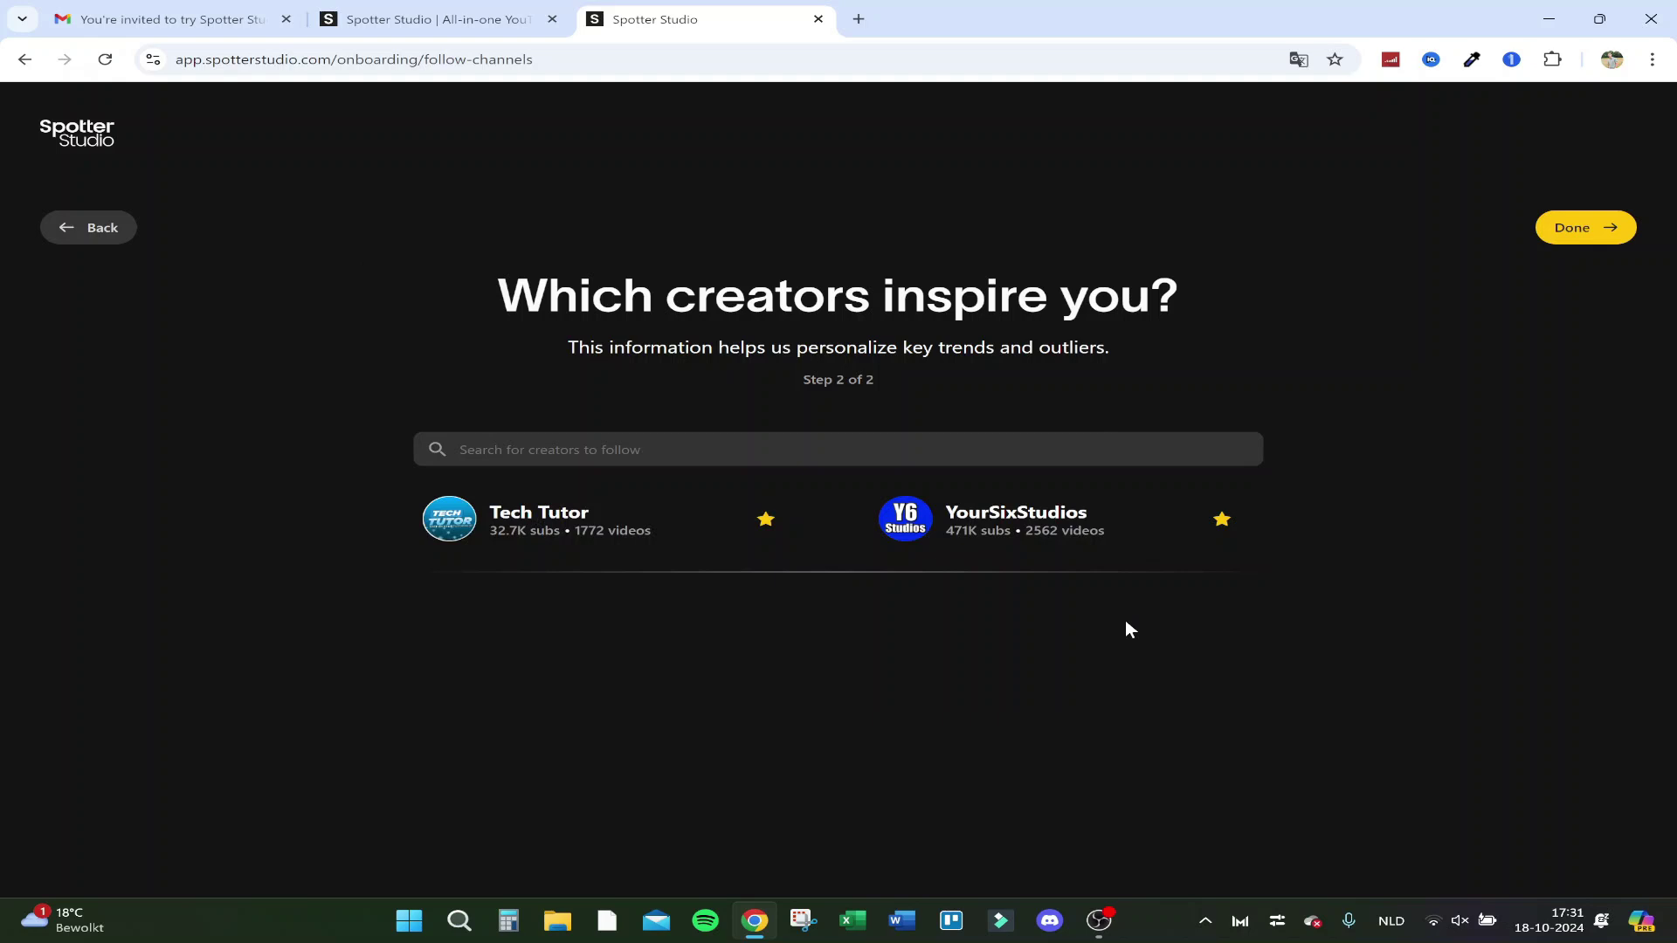
left_click(1576, 227)
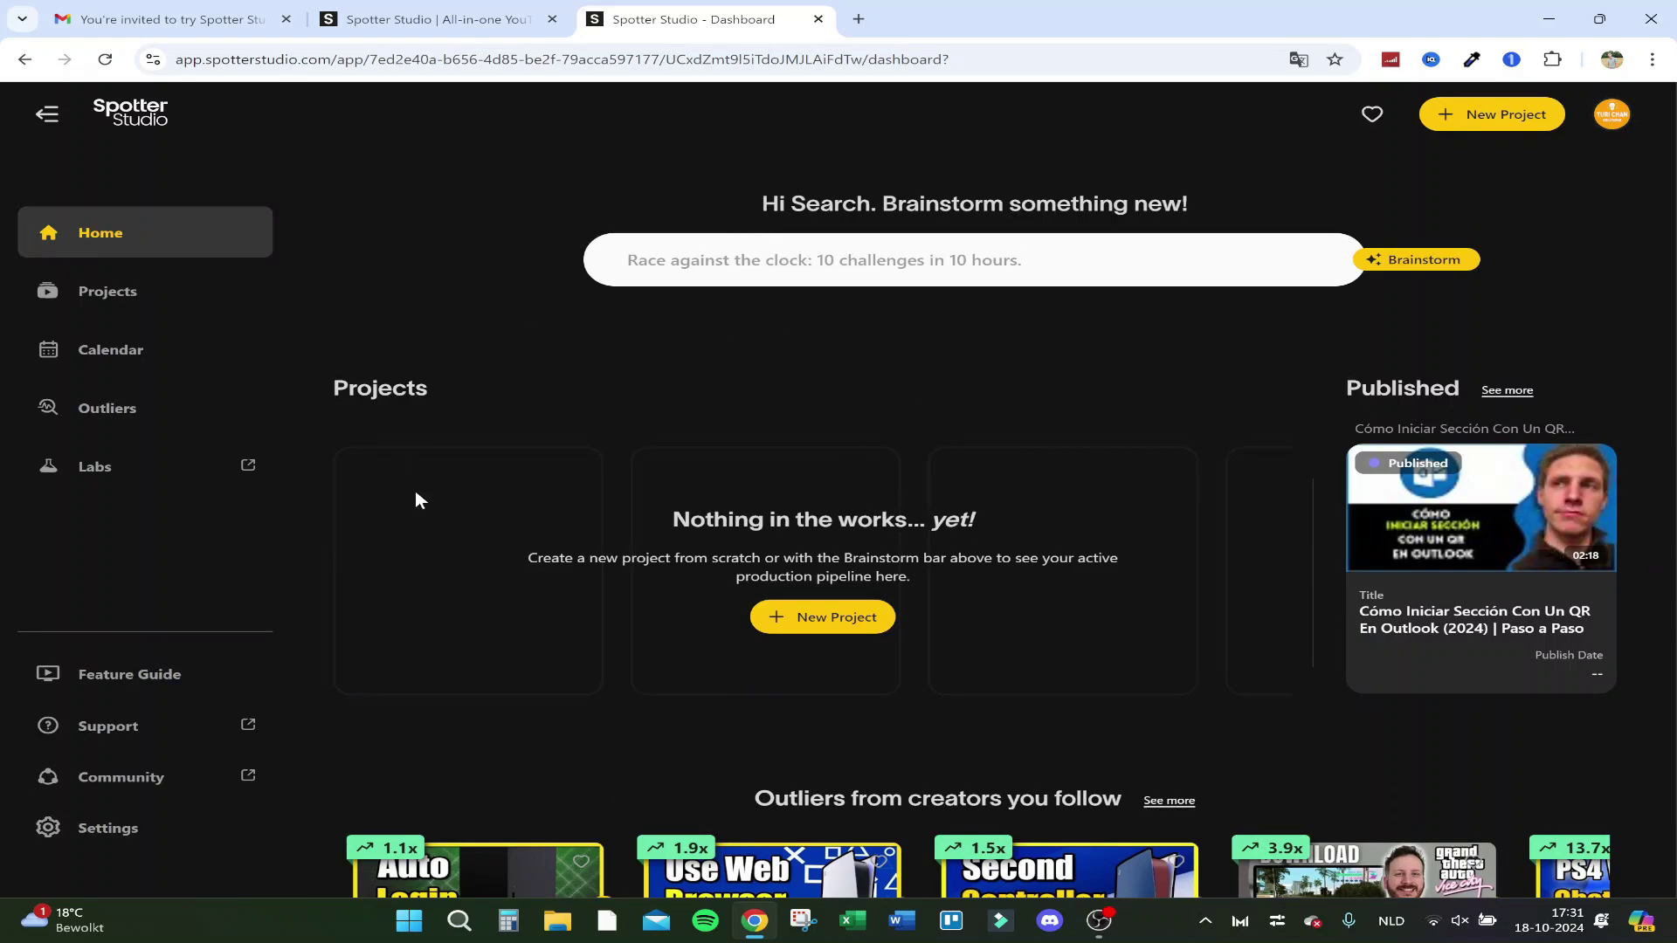
- Review the dashboard's outlier badges, then open the published Outlook QR sign-in video's project
scroll(533, 515, "down", 3)
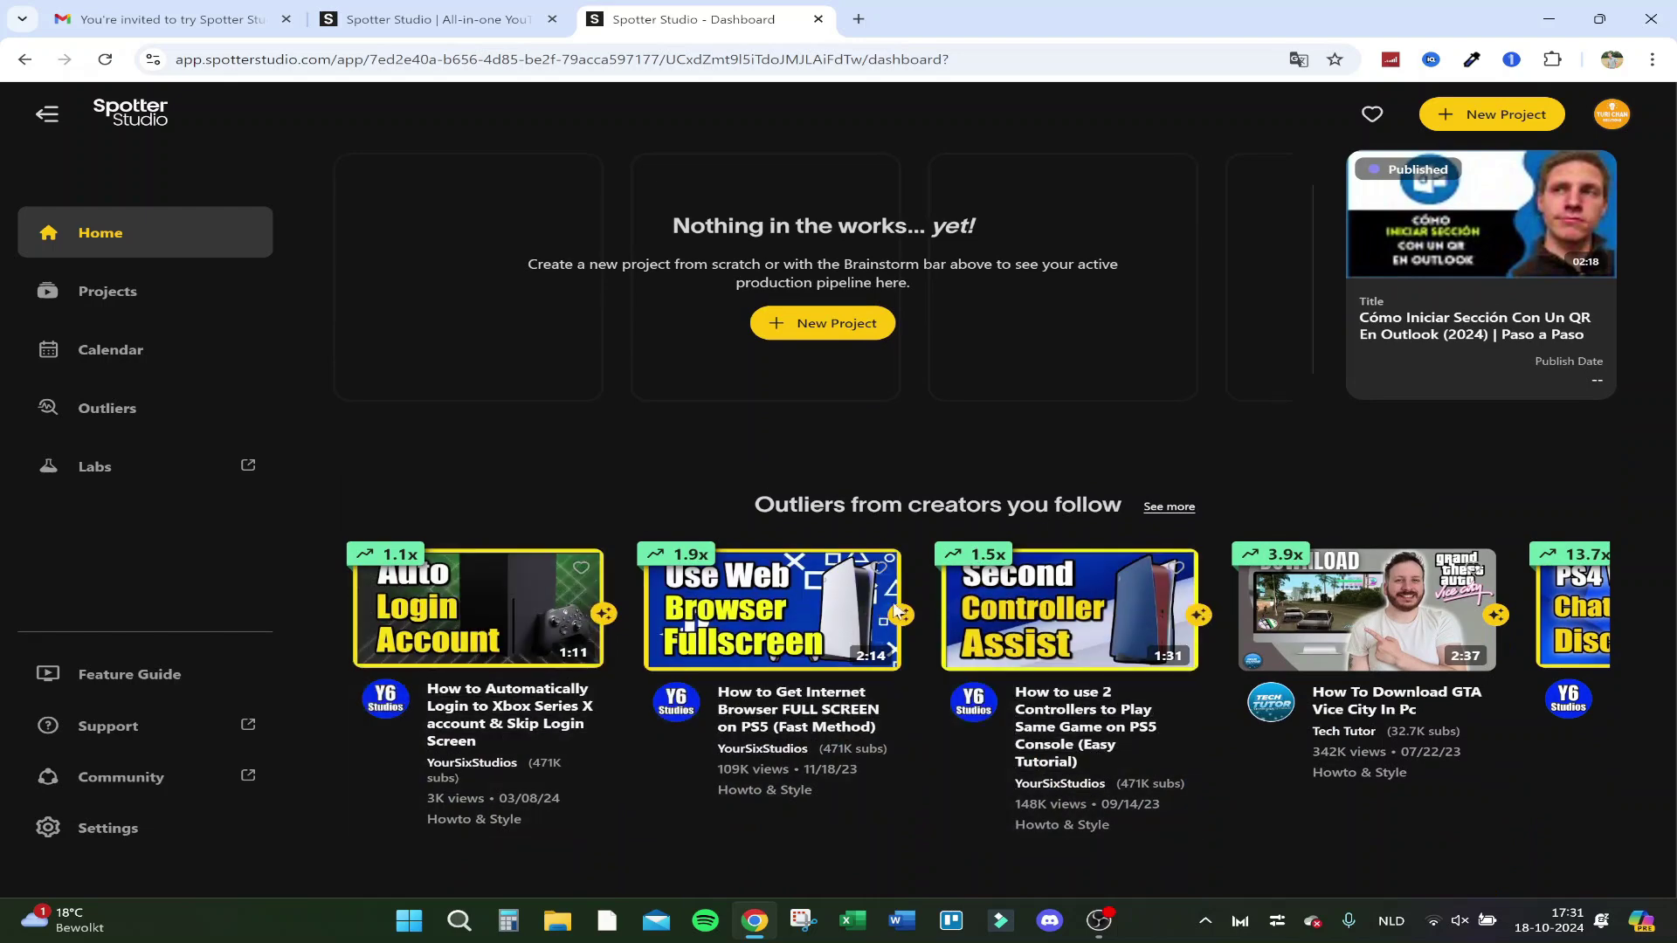
mouse_move(391, 553)
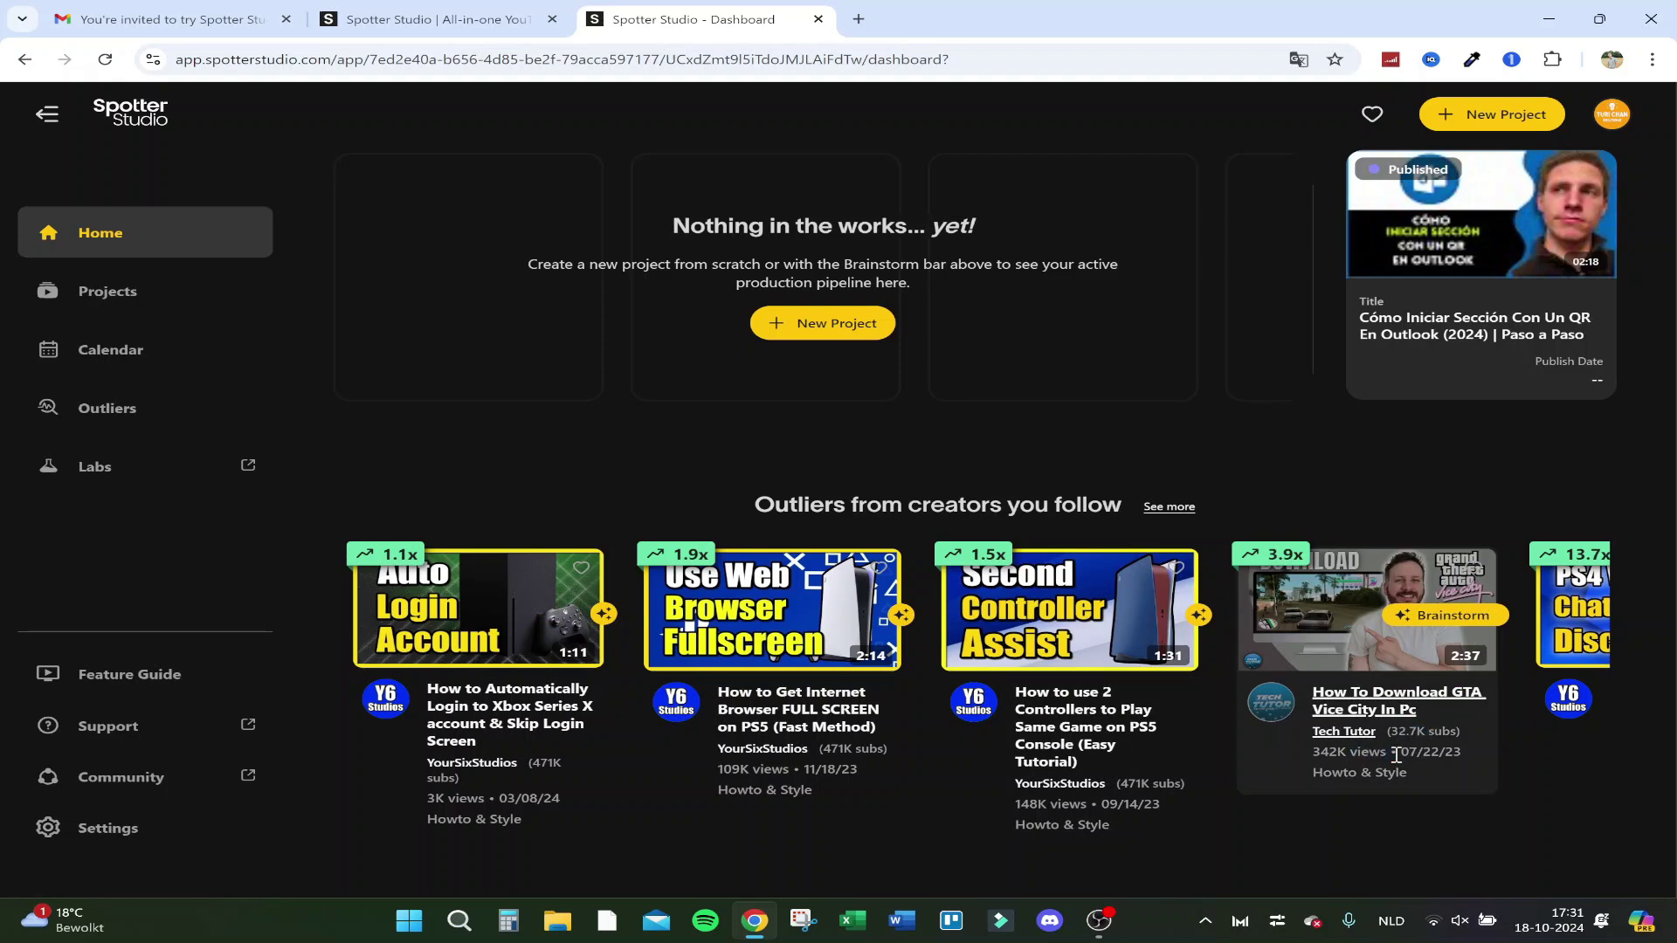
mouse_move(1275, 555)
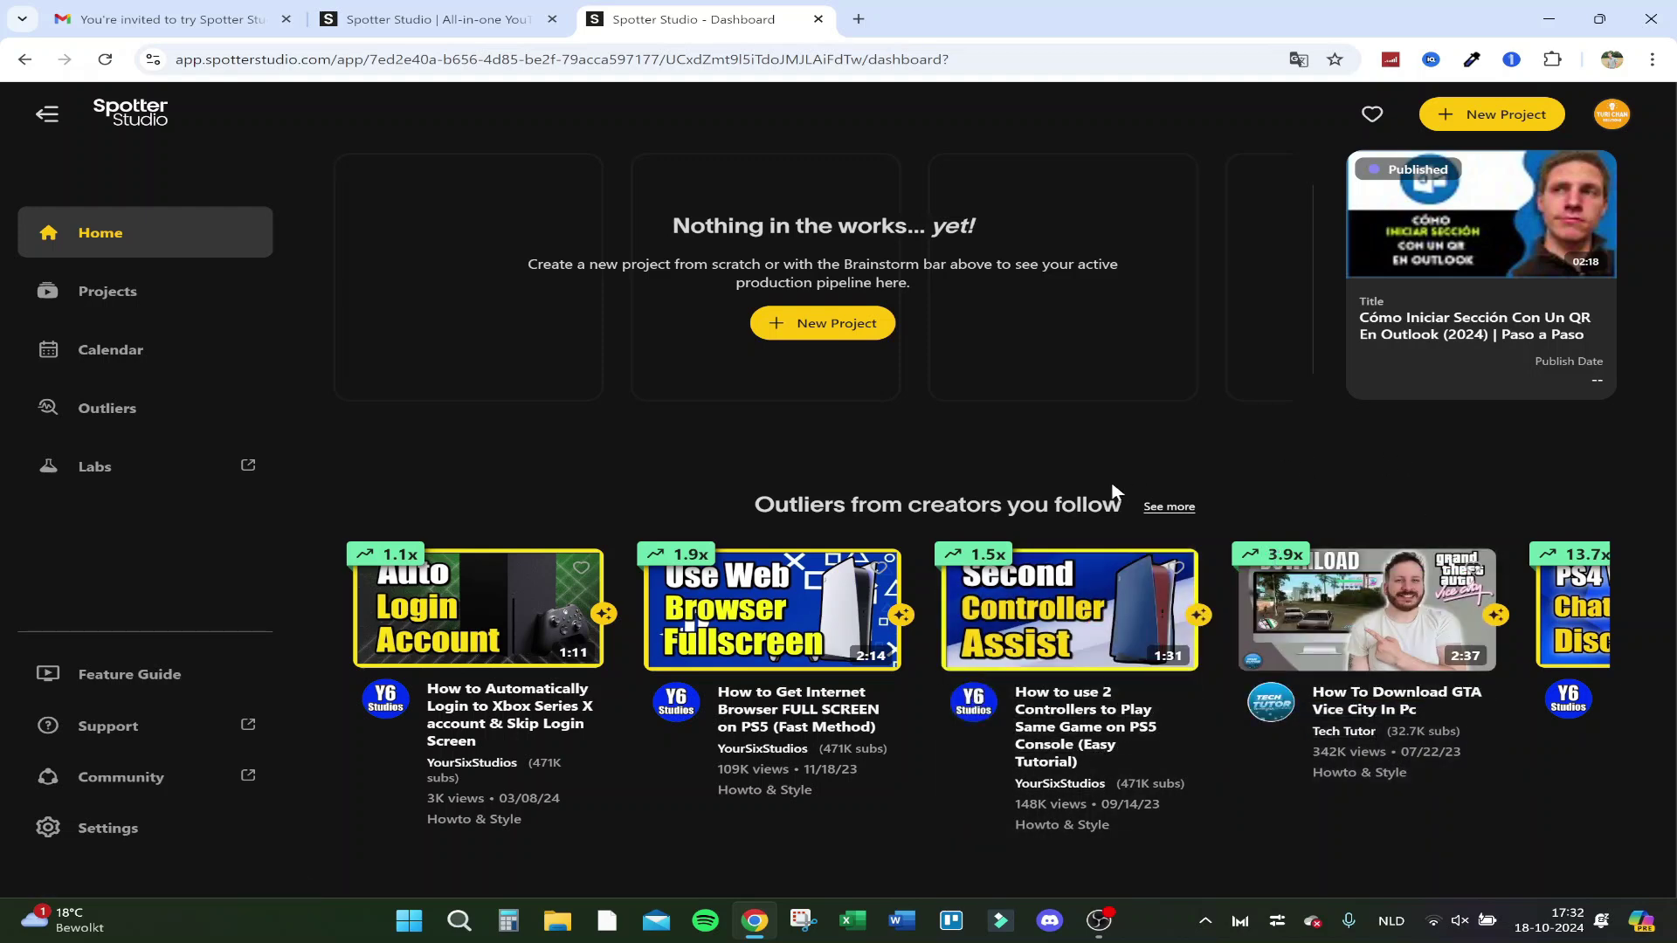
scroll(1384, 524, "up", 3)
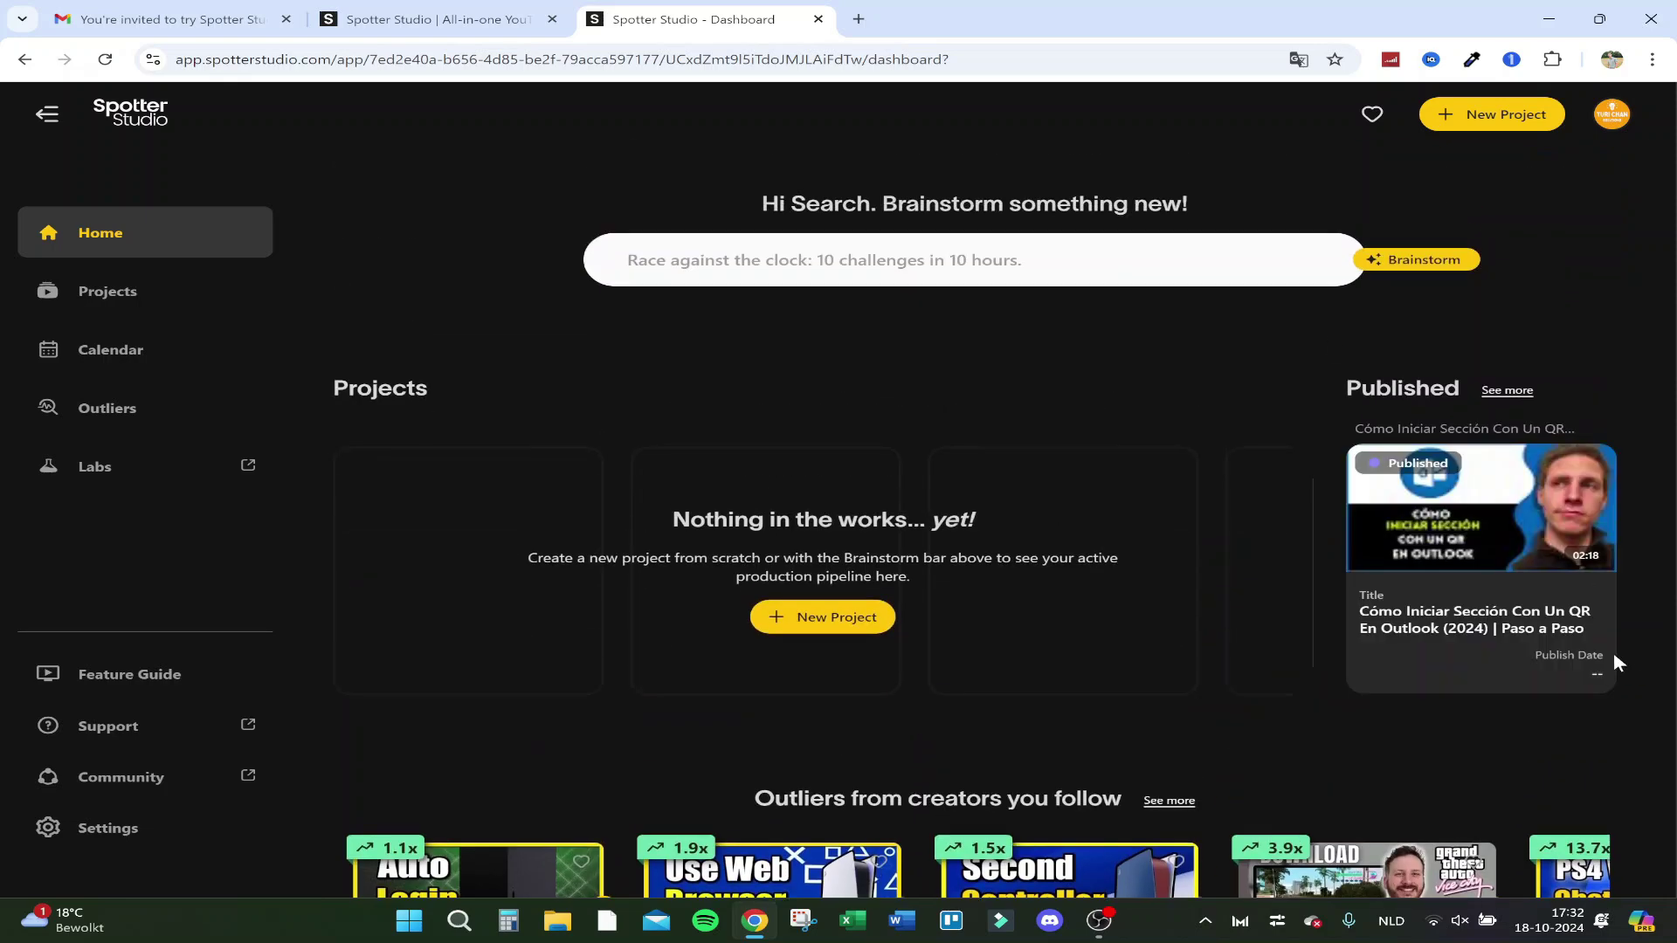
left_click(1476, 562)
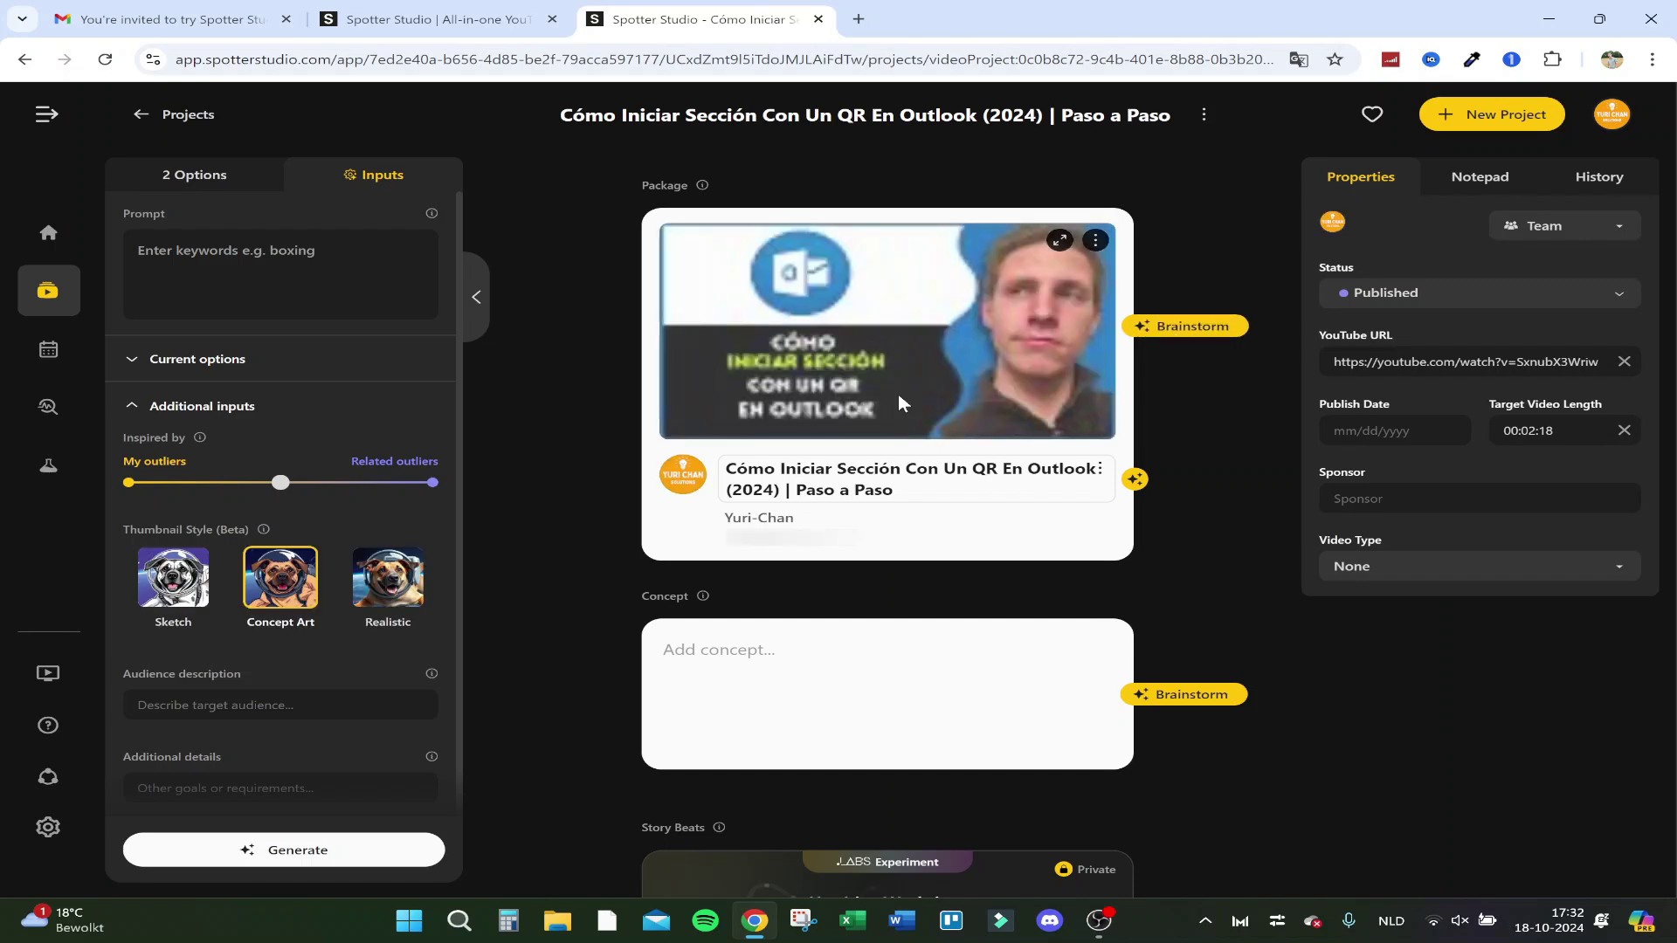
- Generate AI variations of the project's current thumbnail from the Brainstorm options
scroll(813, 403, "down", 1)
scroll(813, 404, "up", 1)
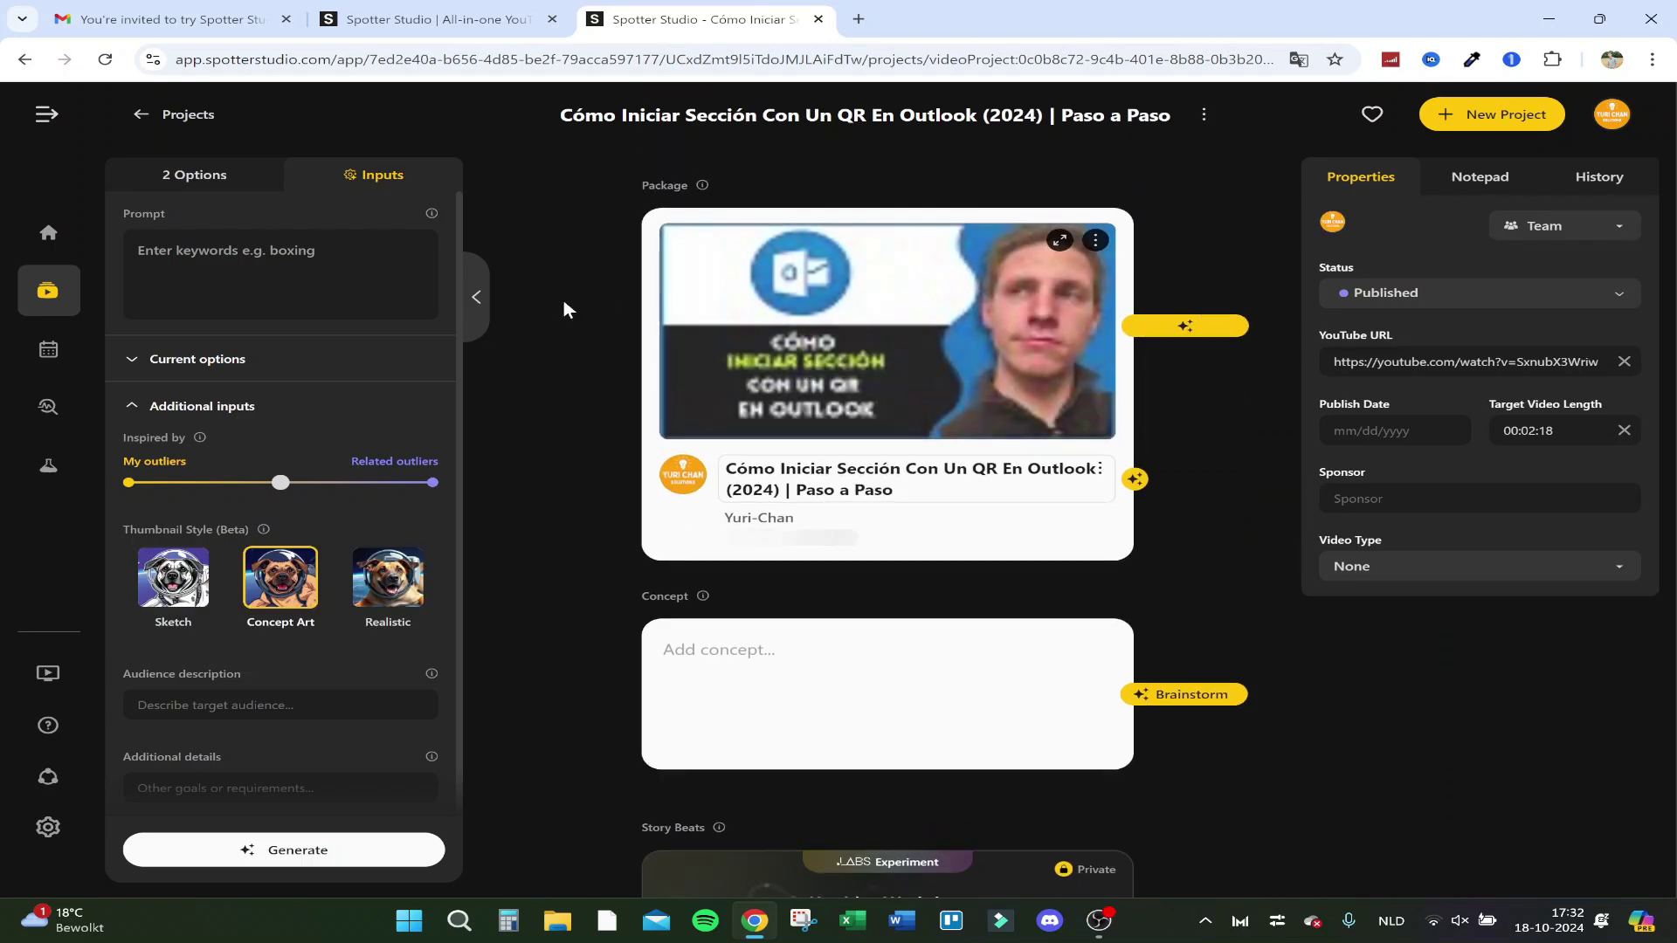
left_click(1150, 326)
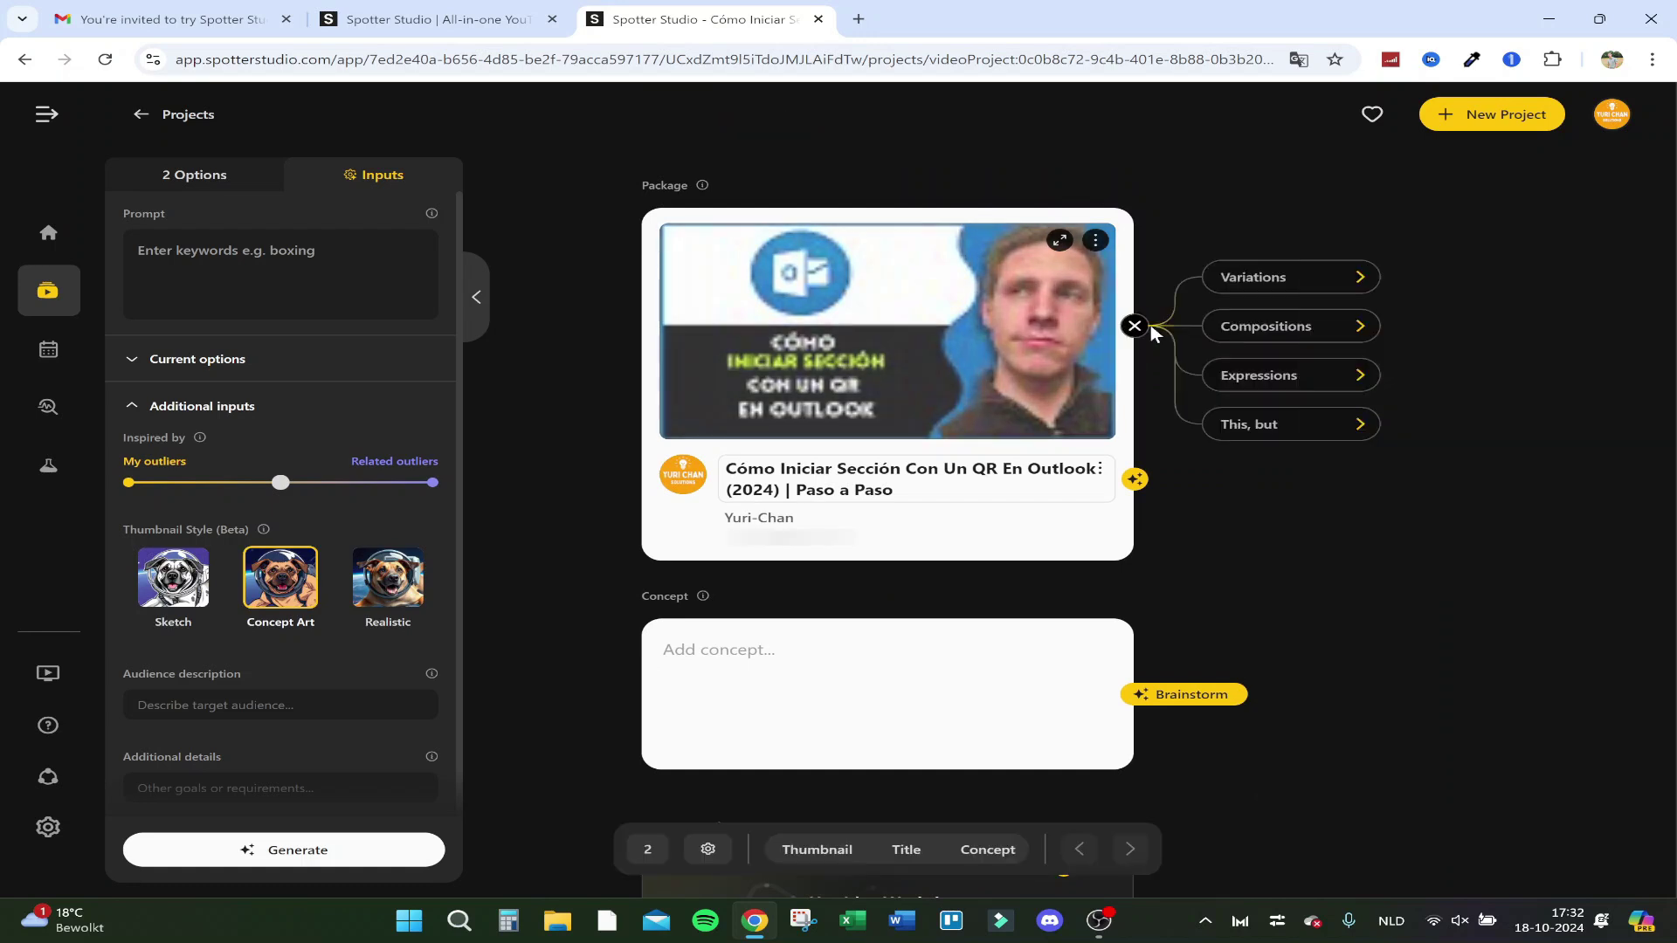
left_click(1270, 281)
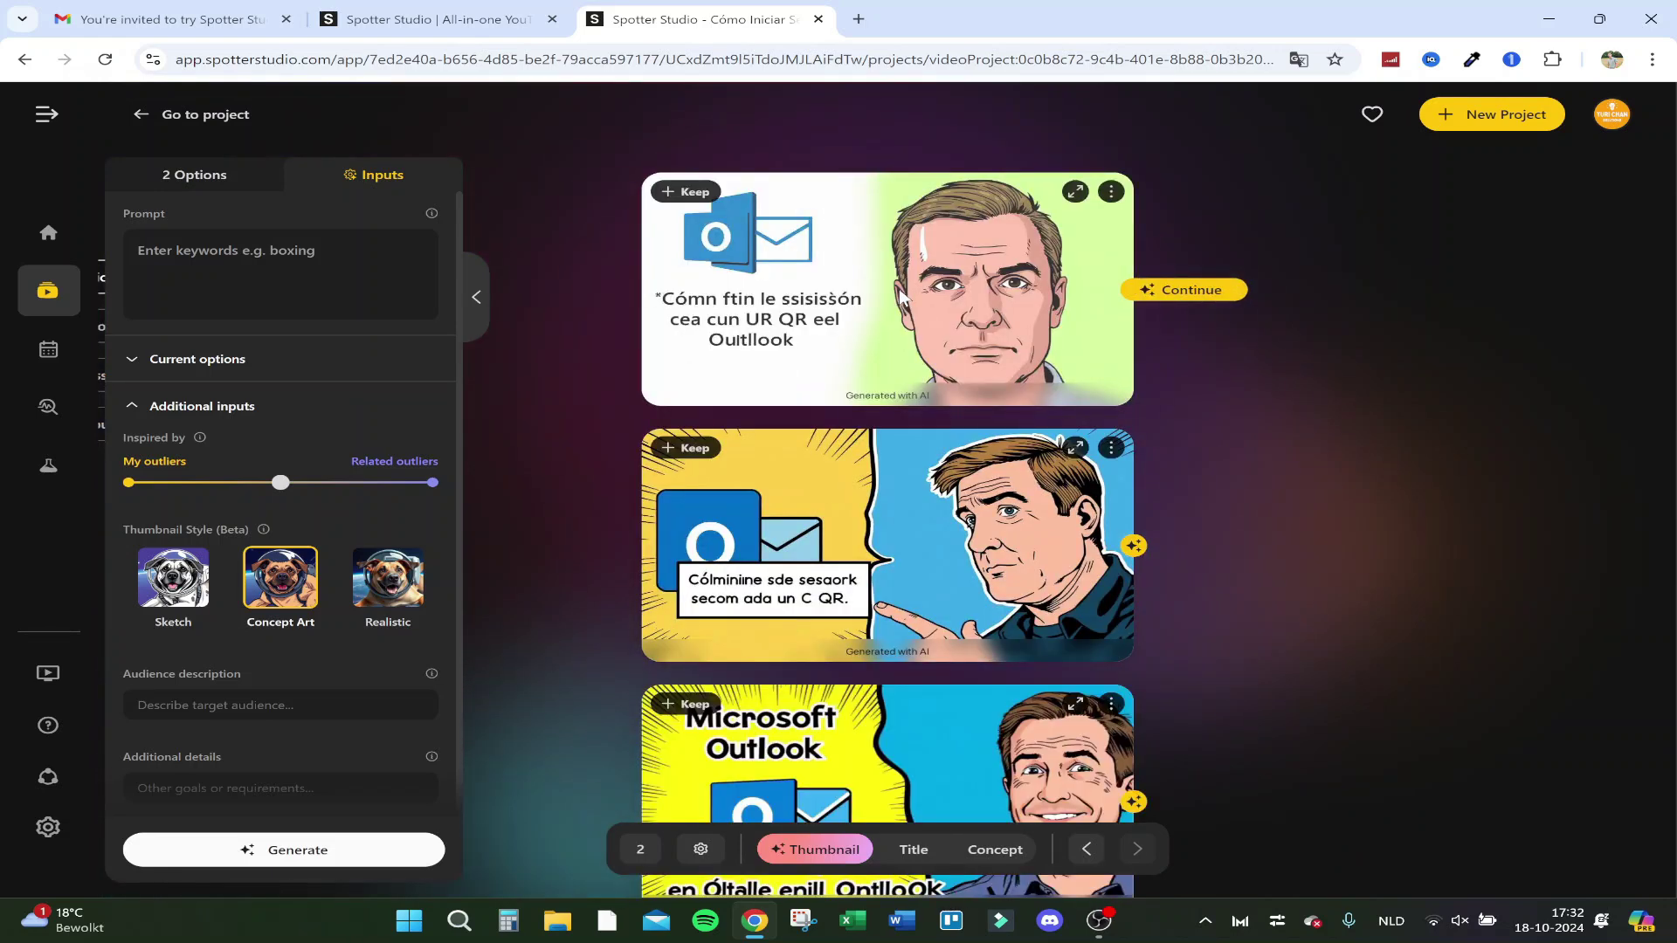
- Set the thumbnail style to Realistic and generate a new set of thumbnails
scroll(900, 297, "down", 5)
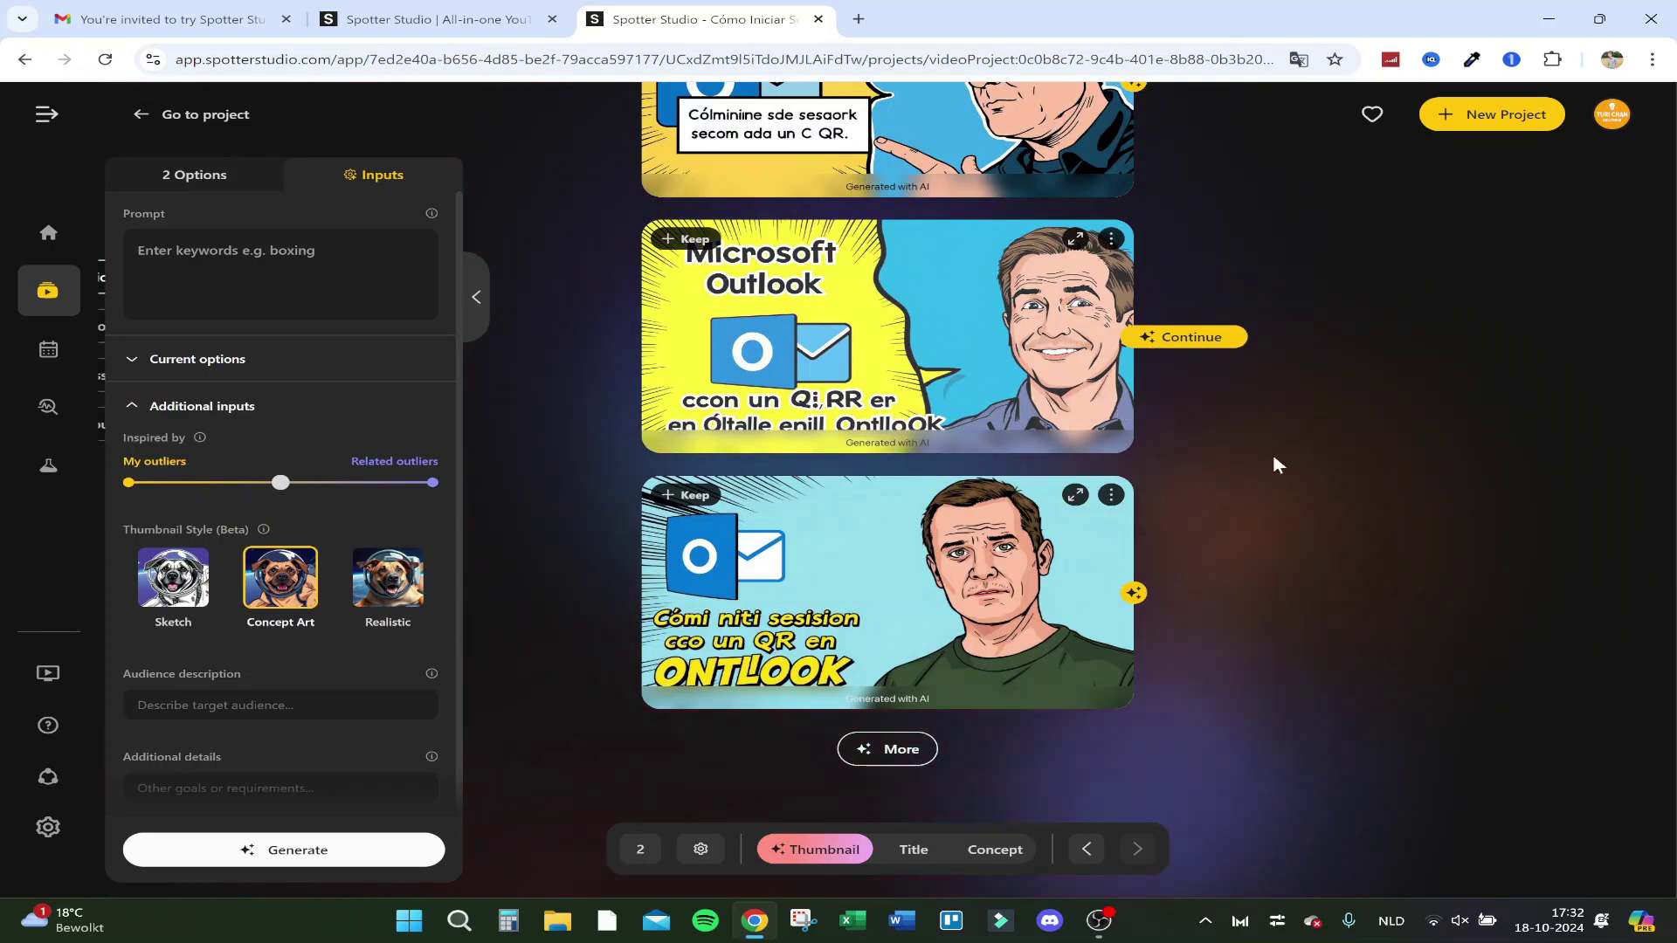
scroll(1239, 501, "up", 4)
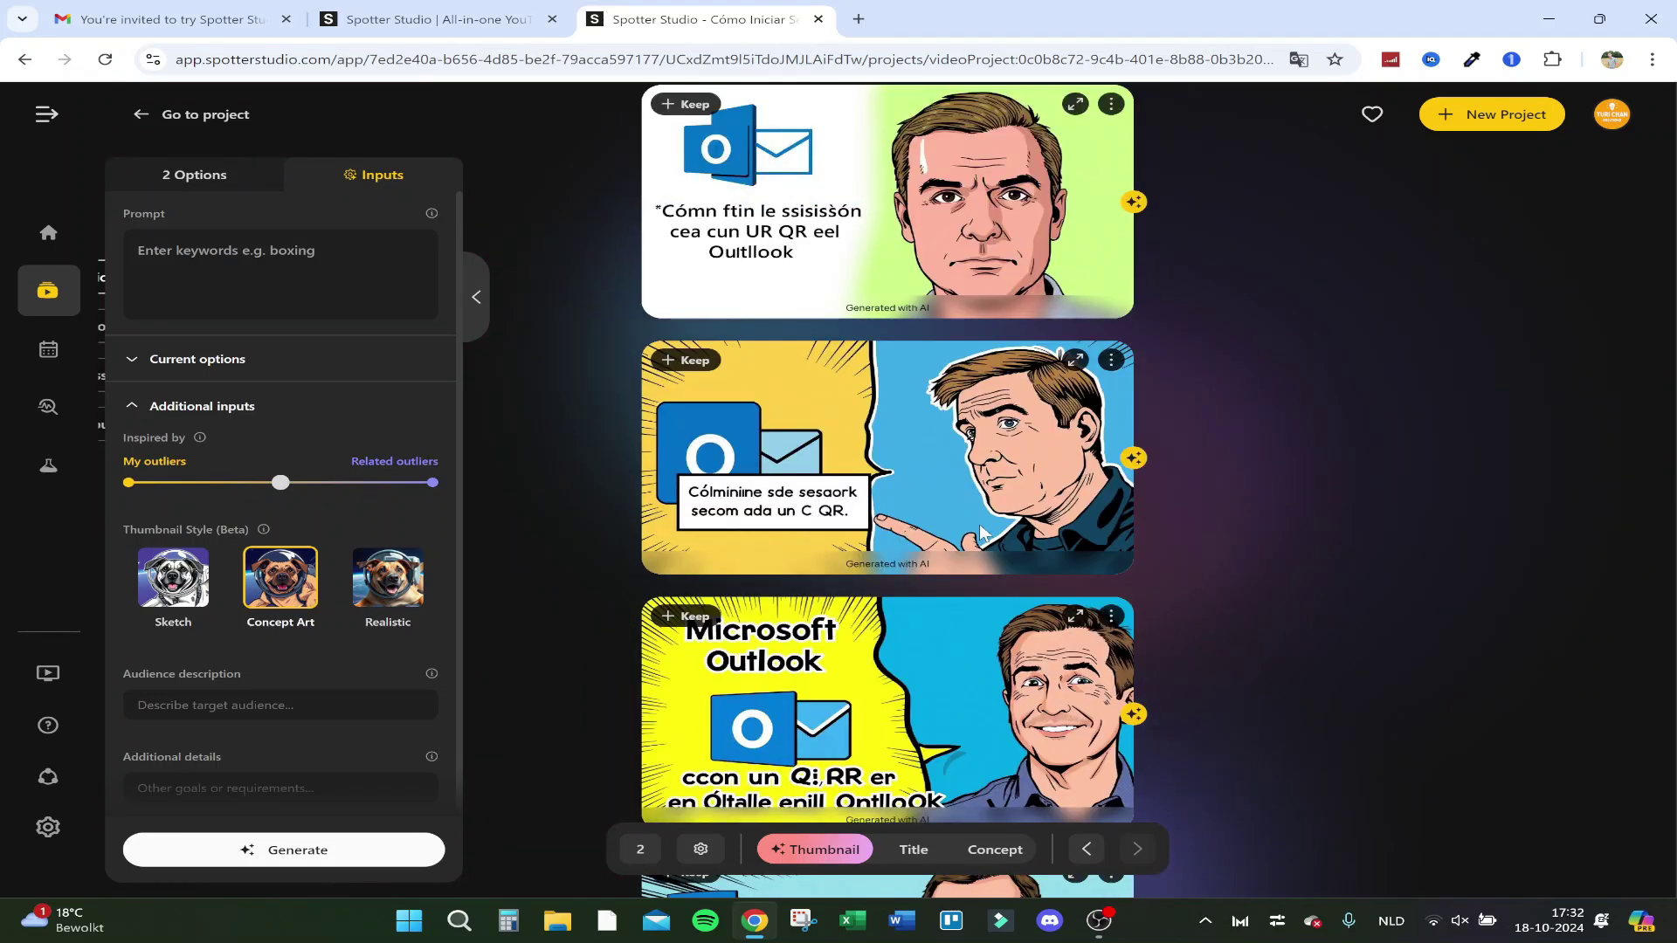
scroll(1239, 501, "down", 4)
left_click(209, 585)
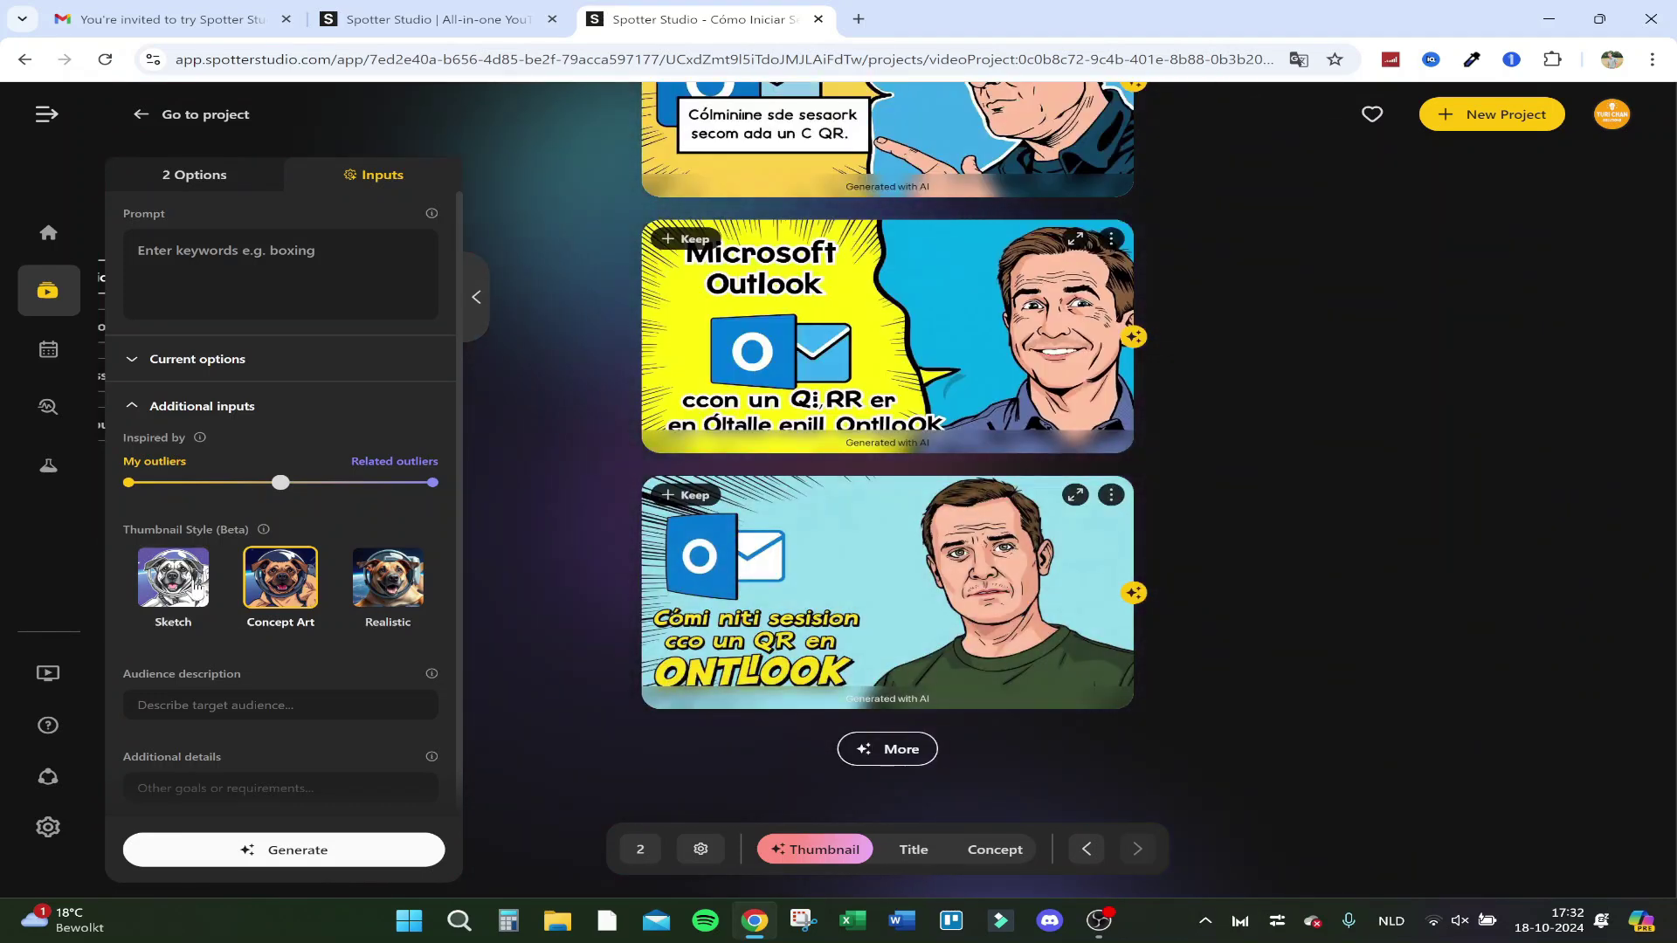
left_click(388, 578)
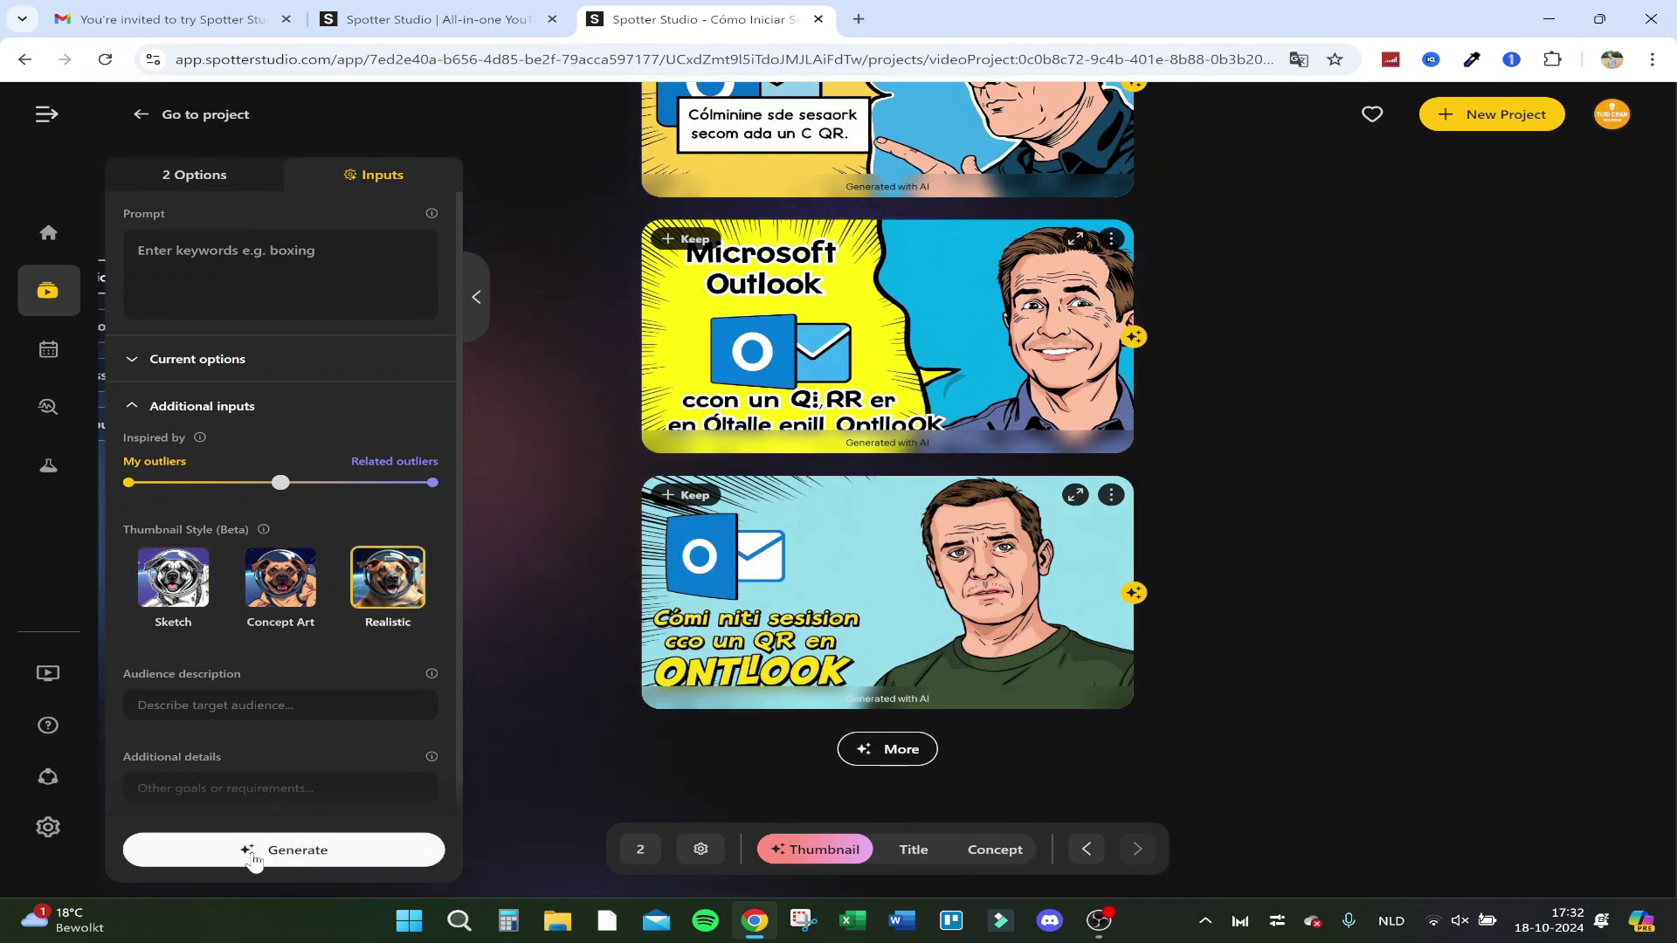
left_click(253, 858)
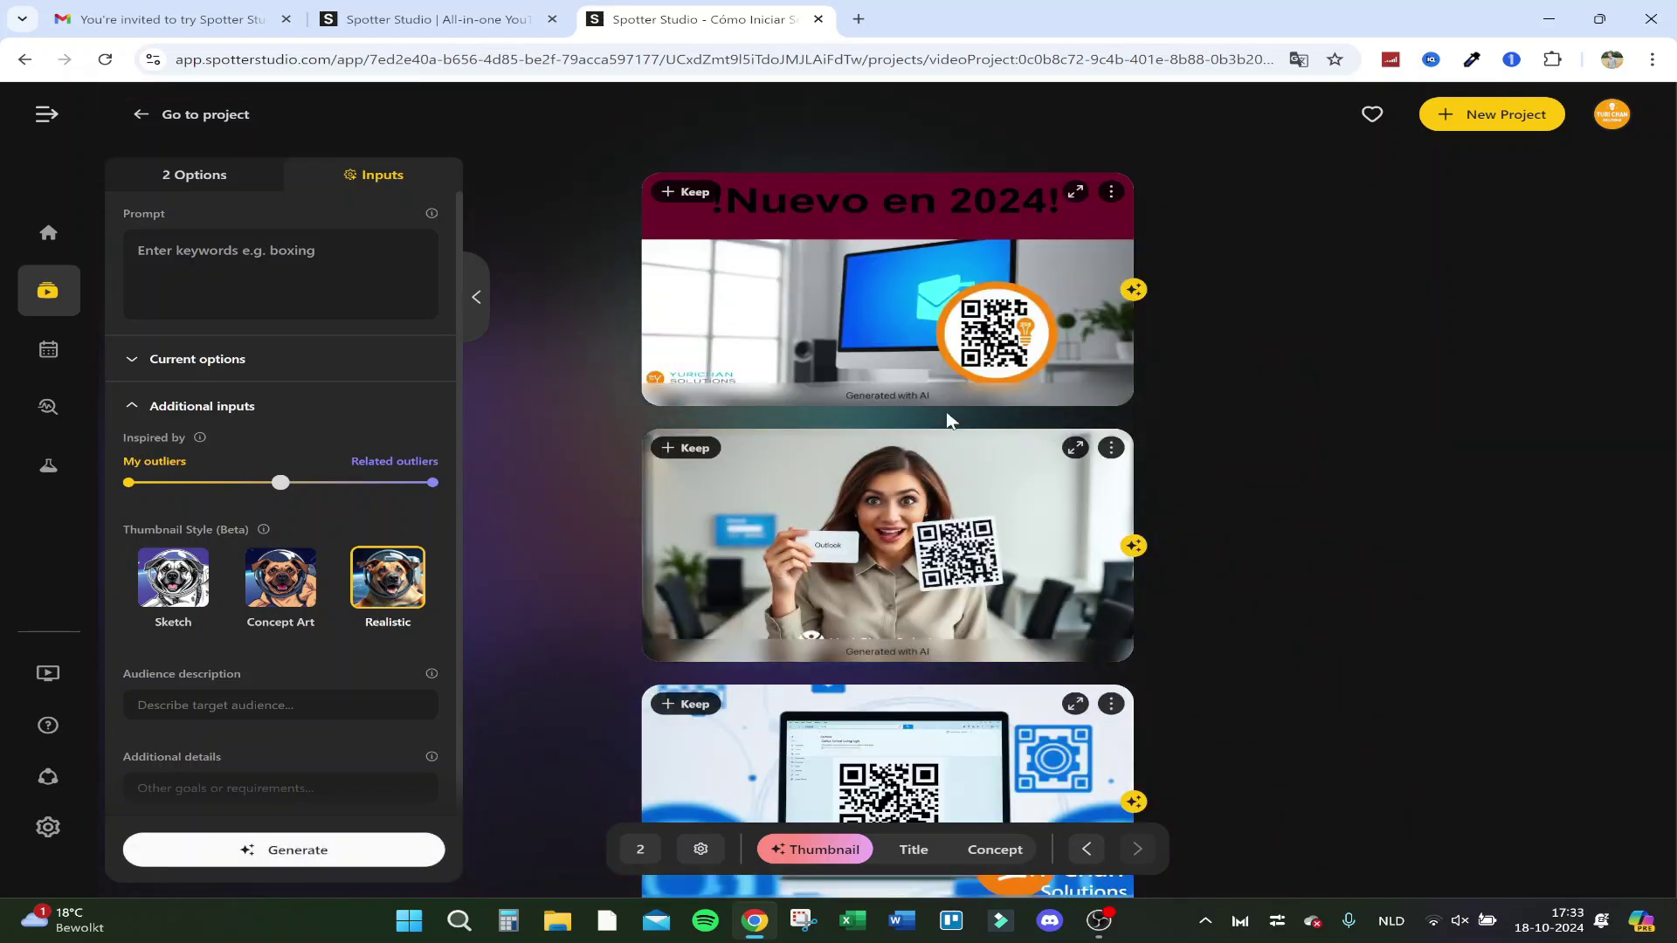
scroll(947, 420, "down", 4)
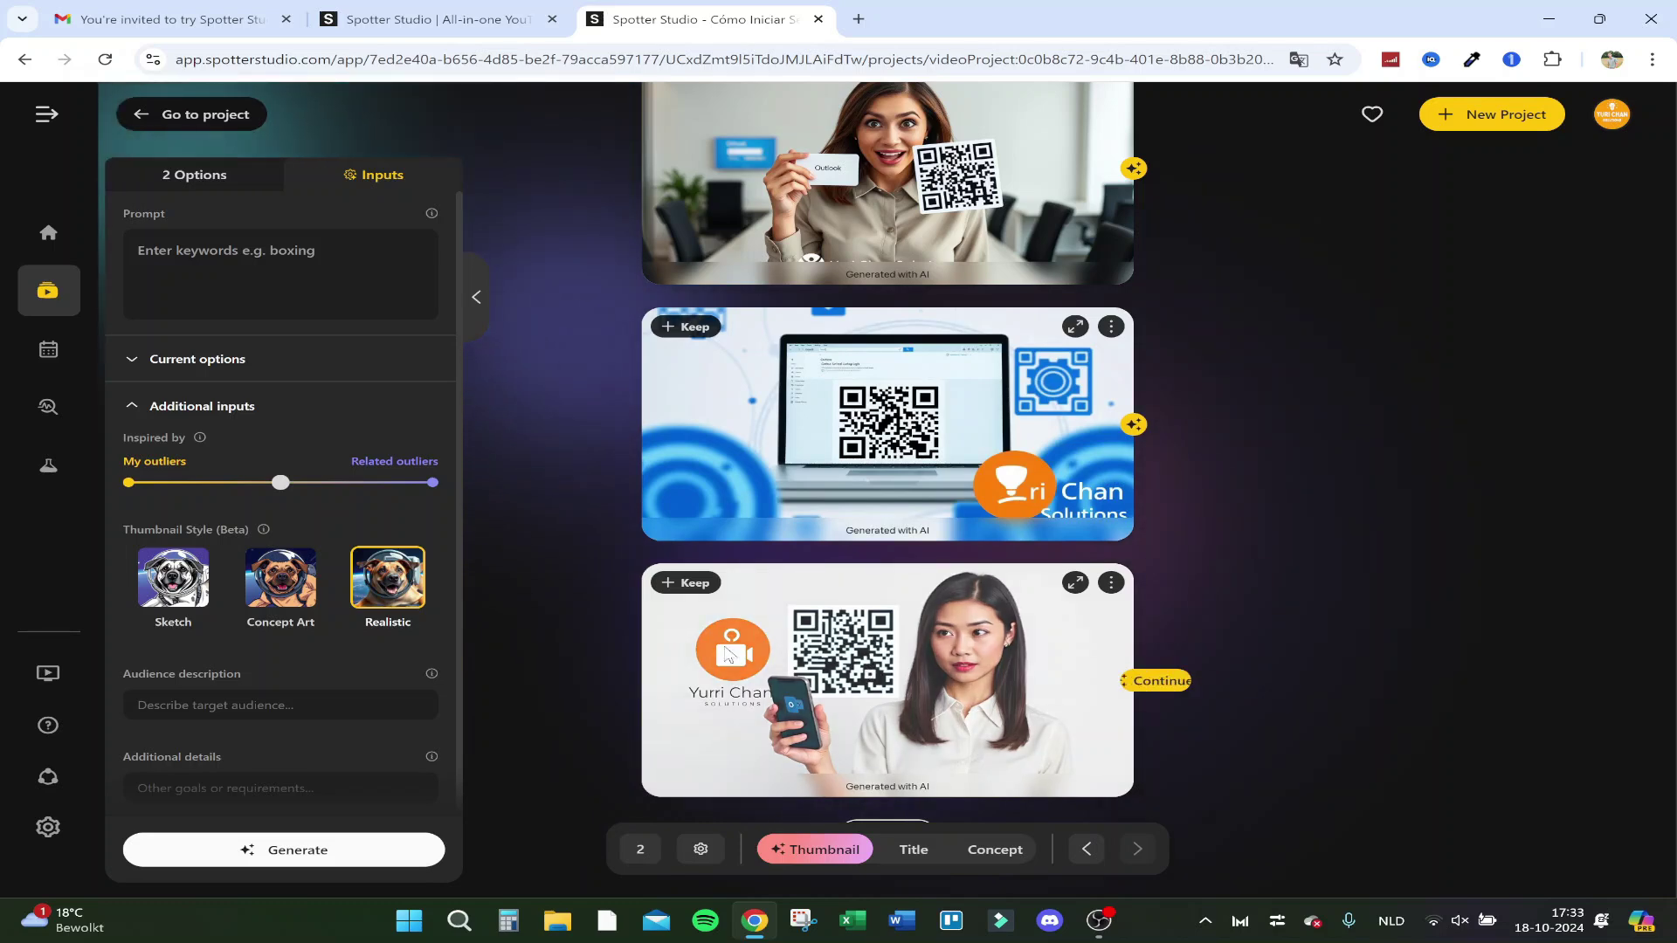
scroll(788, 262, "up", 4)
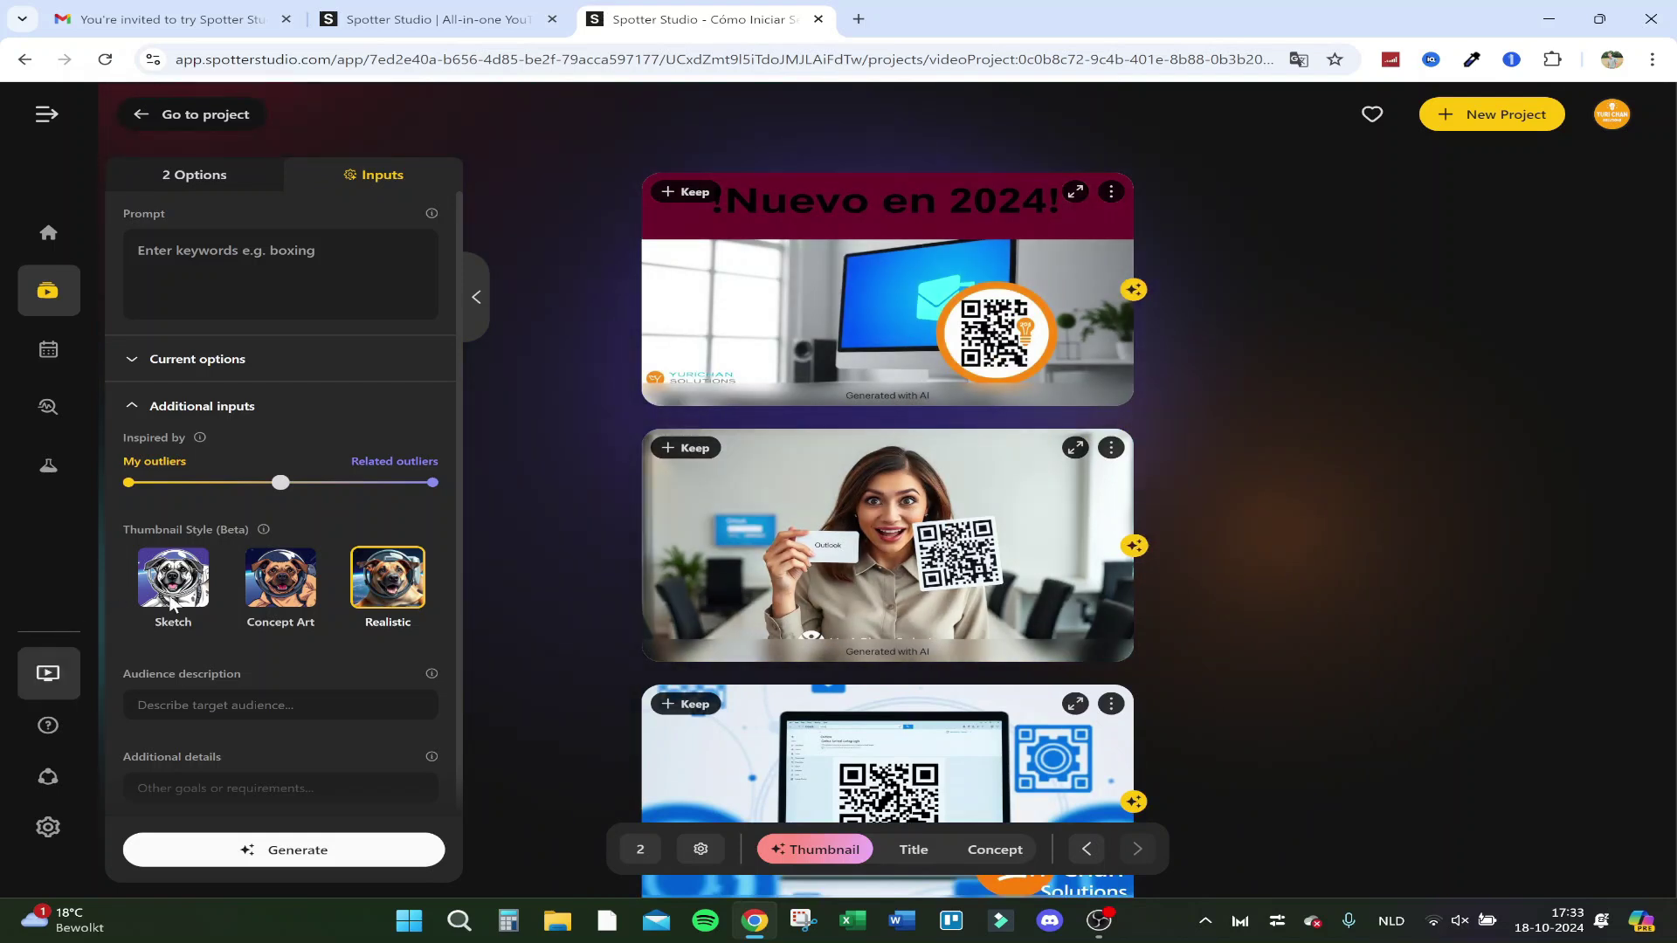
- Set the style back to Concept Art and enter the prompt 'how to use outlook on your laptop'
left_click(274, 596)
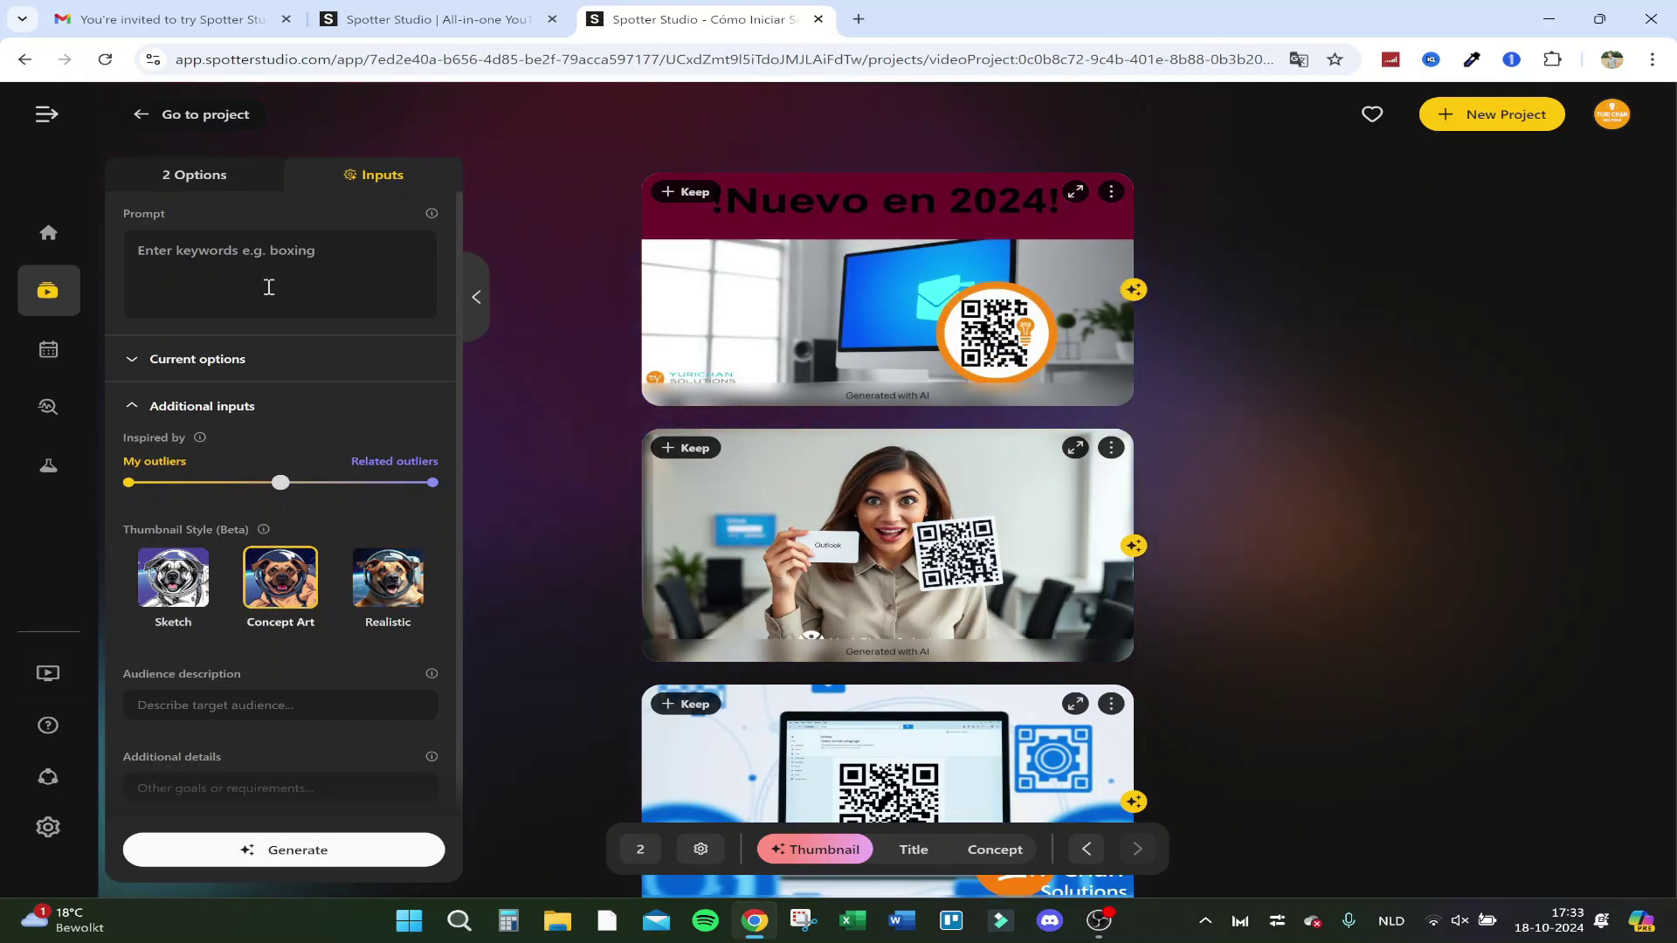
left_click(269, 287)
type("ho")
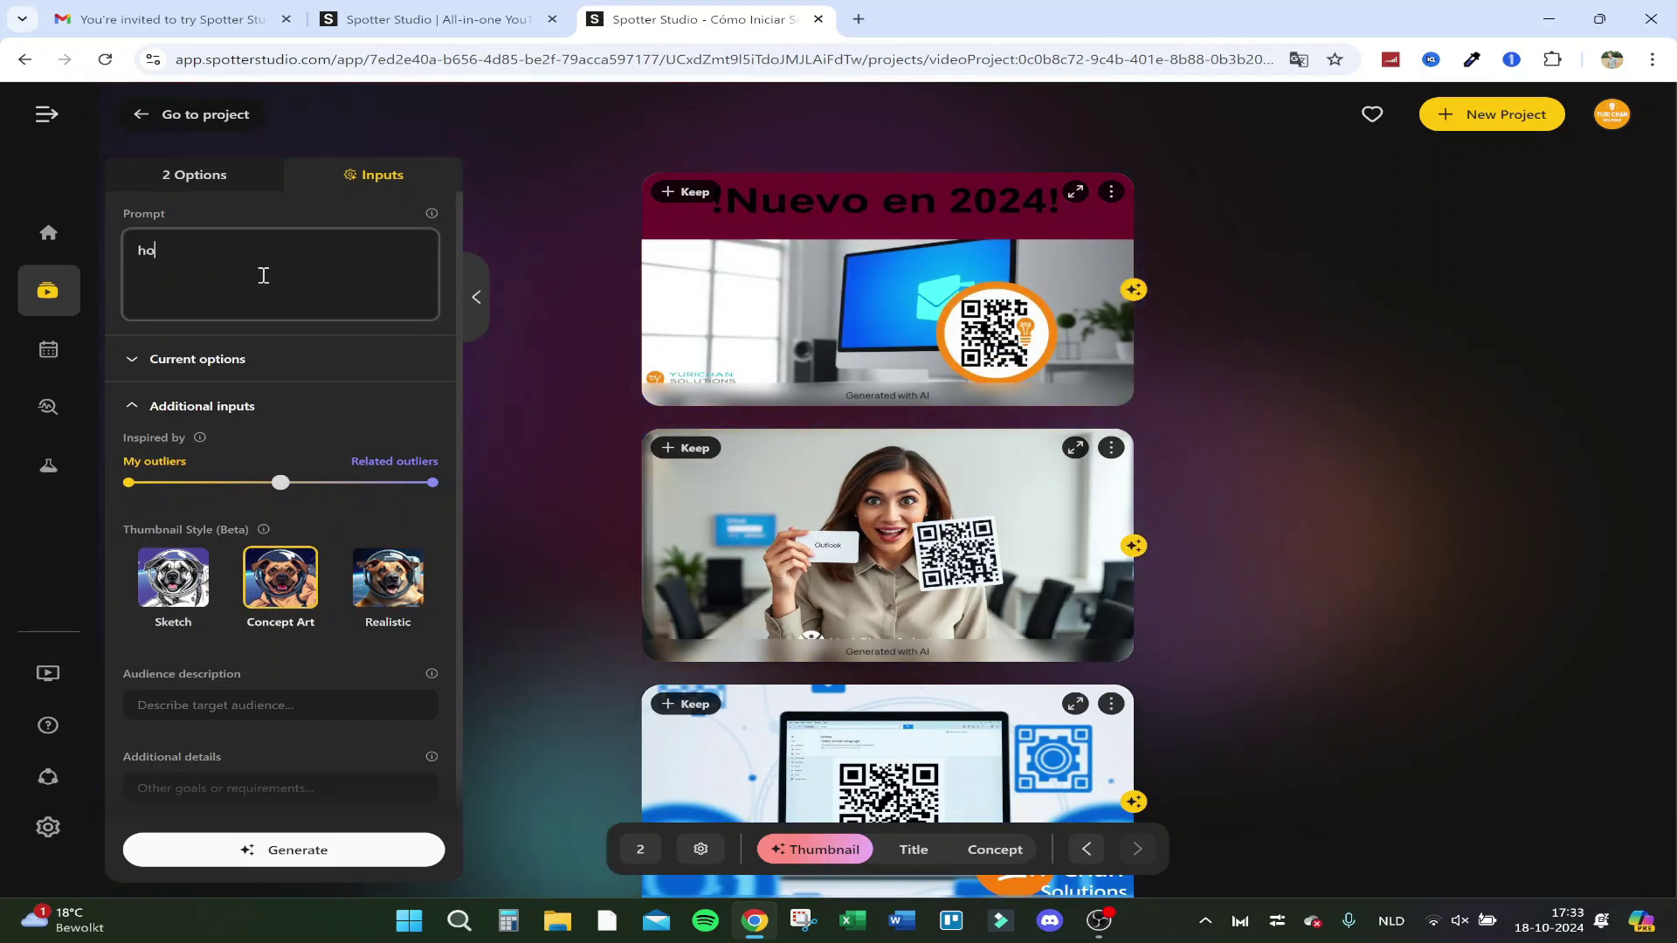
type("w to use")
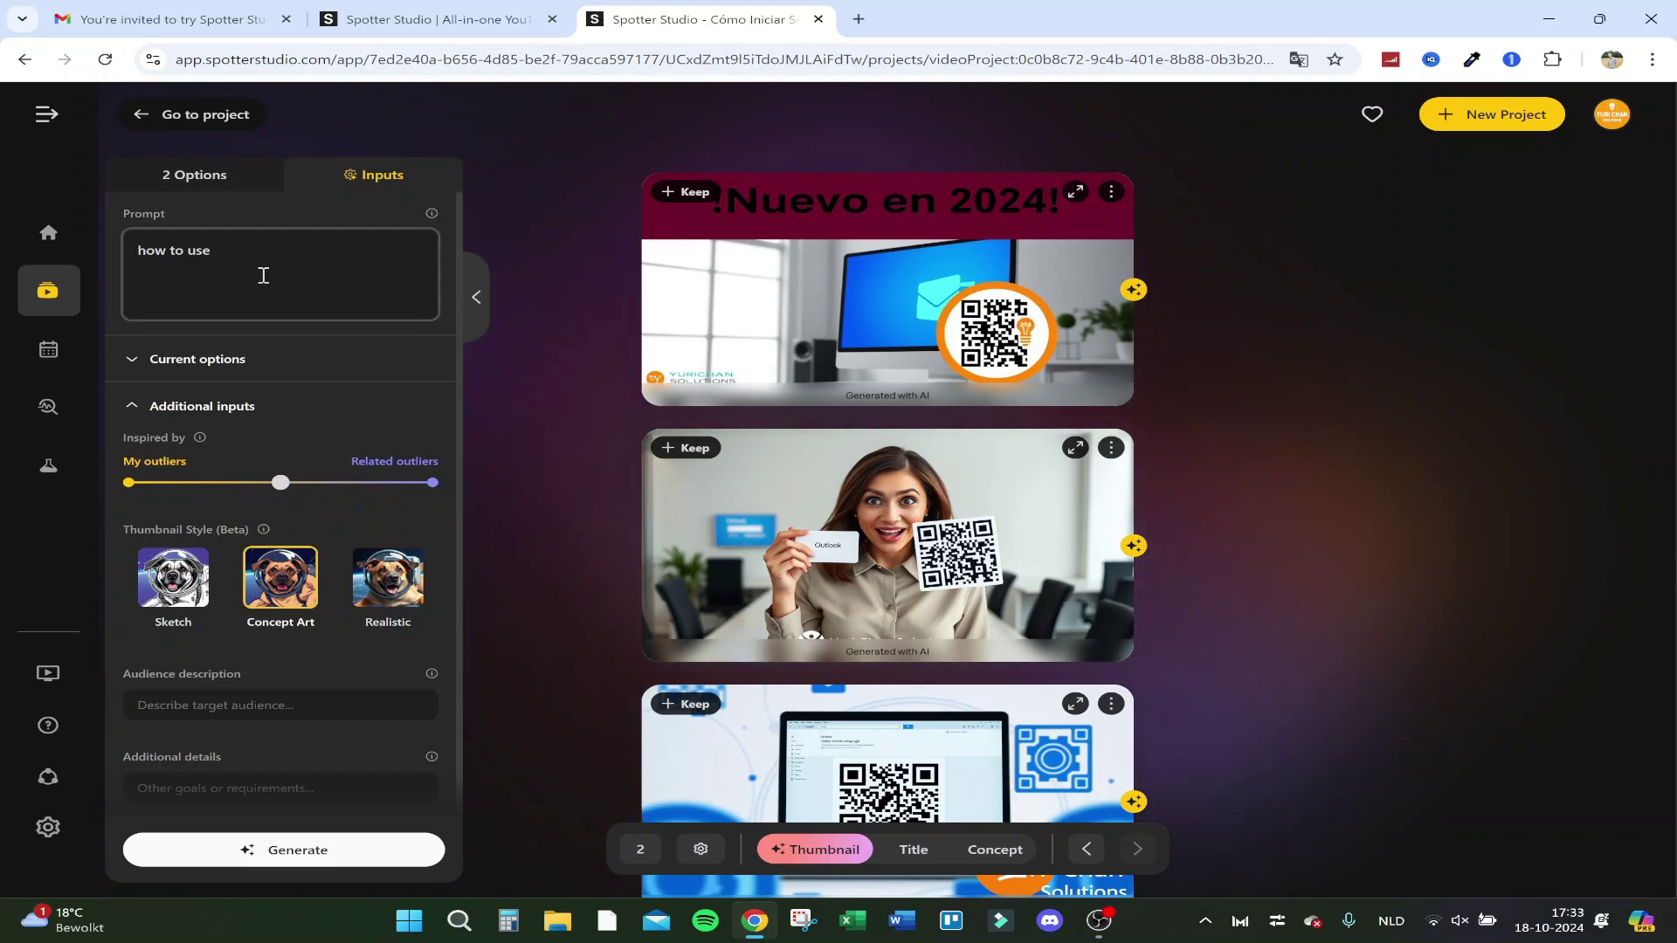
type(" outlook in")
key("BackSpace")
key("BackSpace")
key("BackSpace")
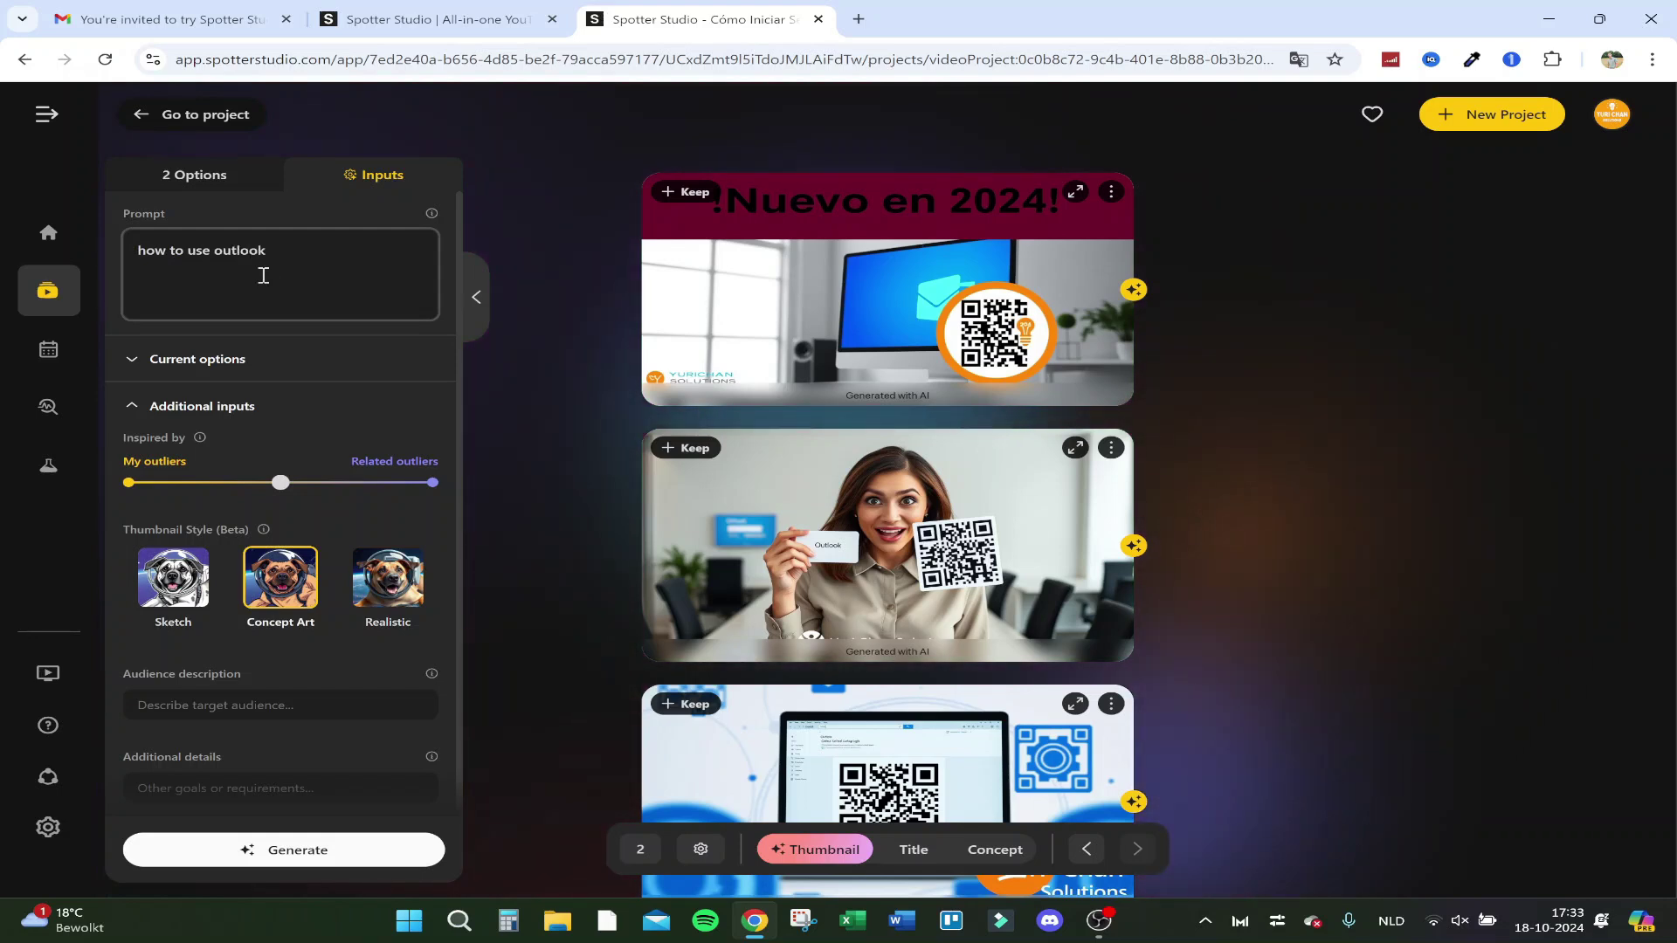
type("on your laptop")
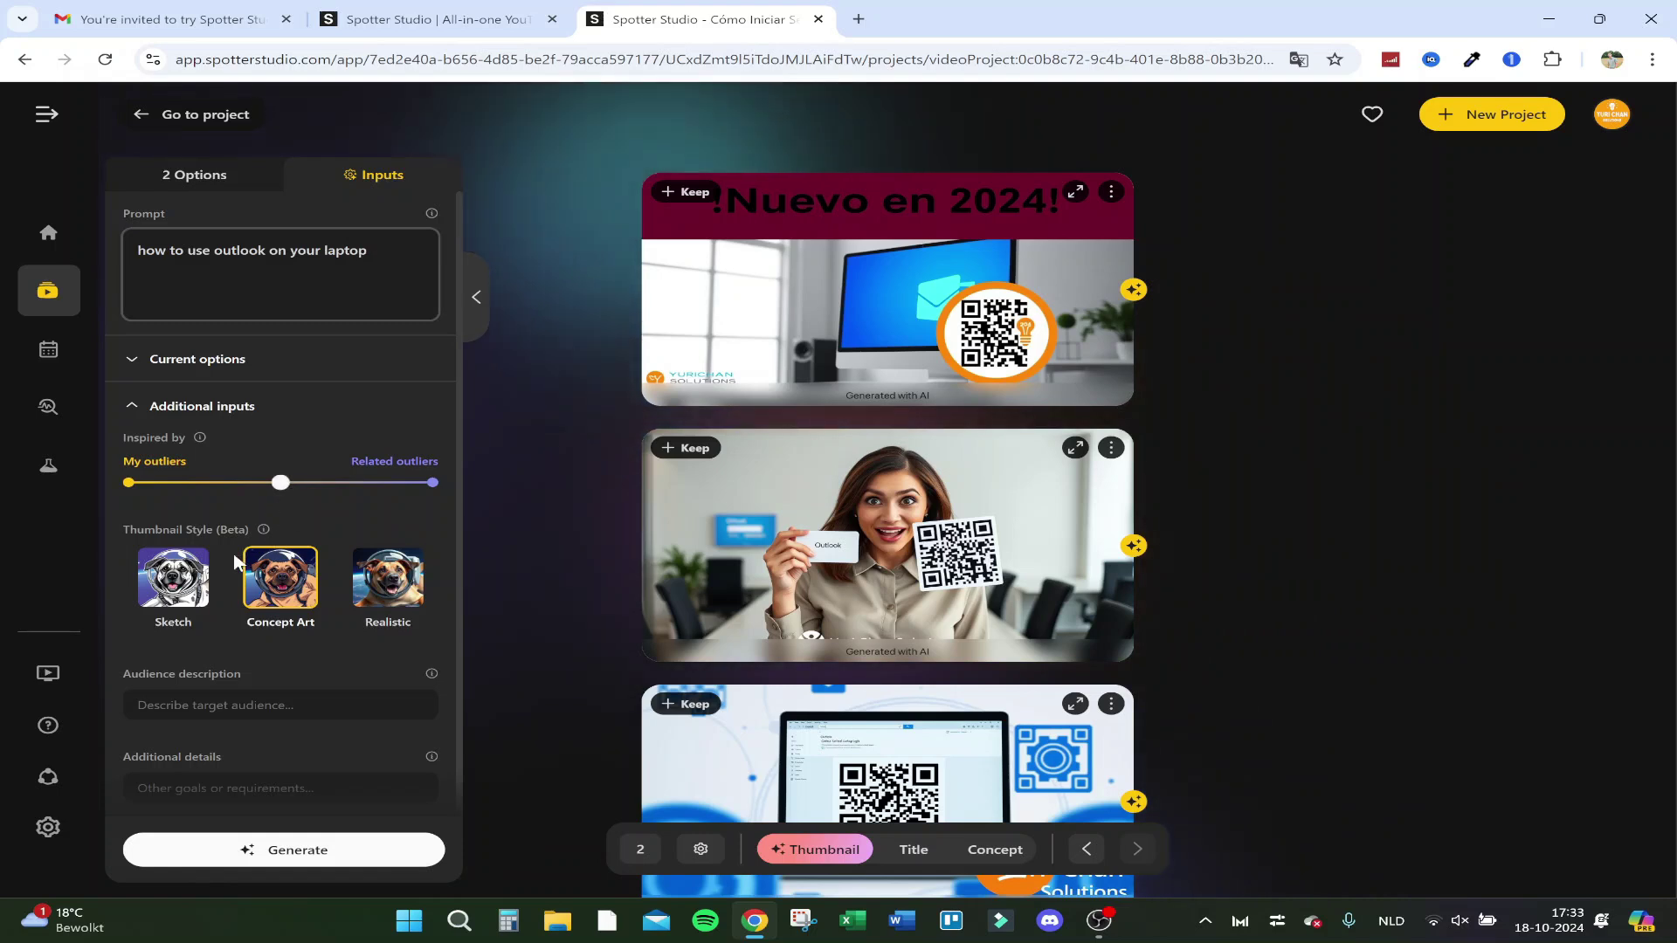
- Generate Concept Art thumbnails from the prompt and review the current thumbnail, title and concept
left_click(388, 577)
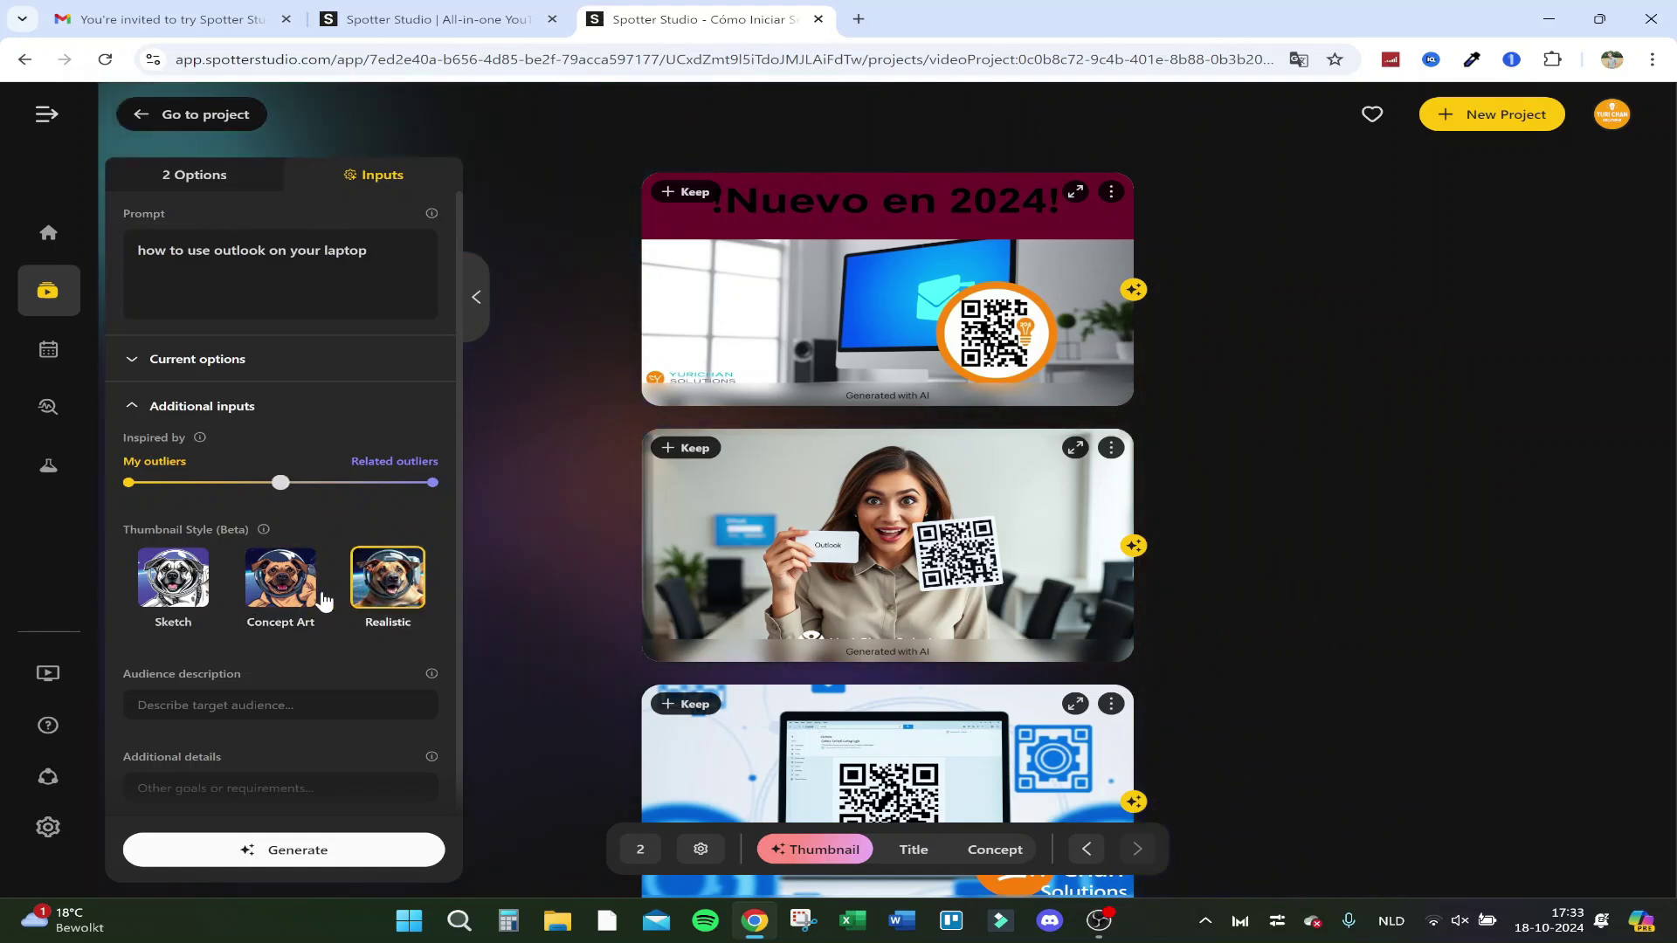
left_click(316, 595)
scroll(275, 693, "down", 1)
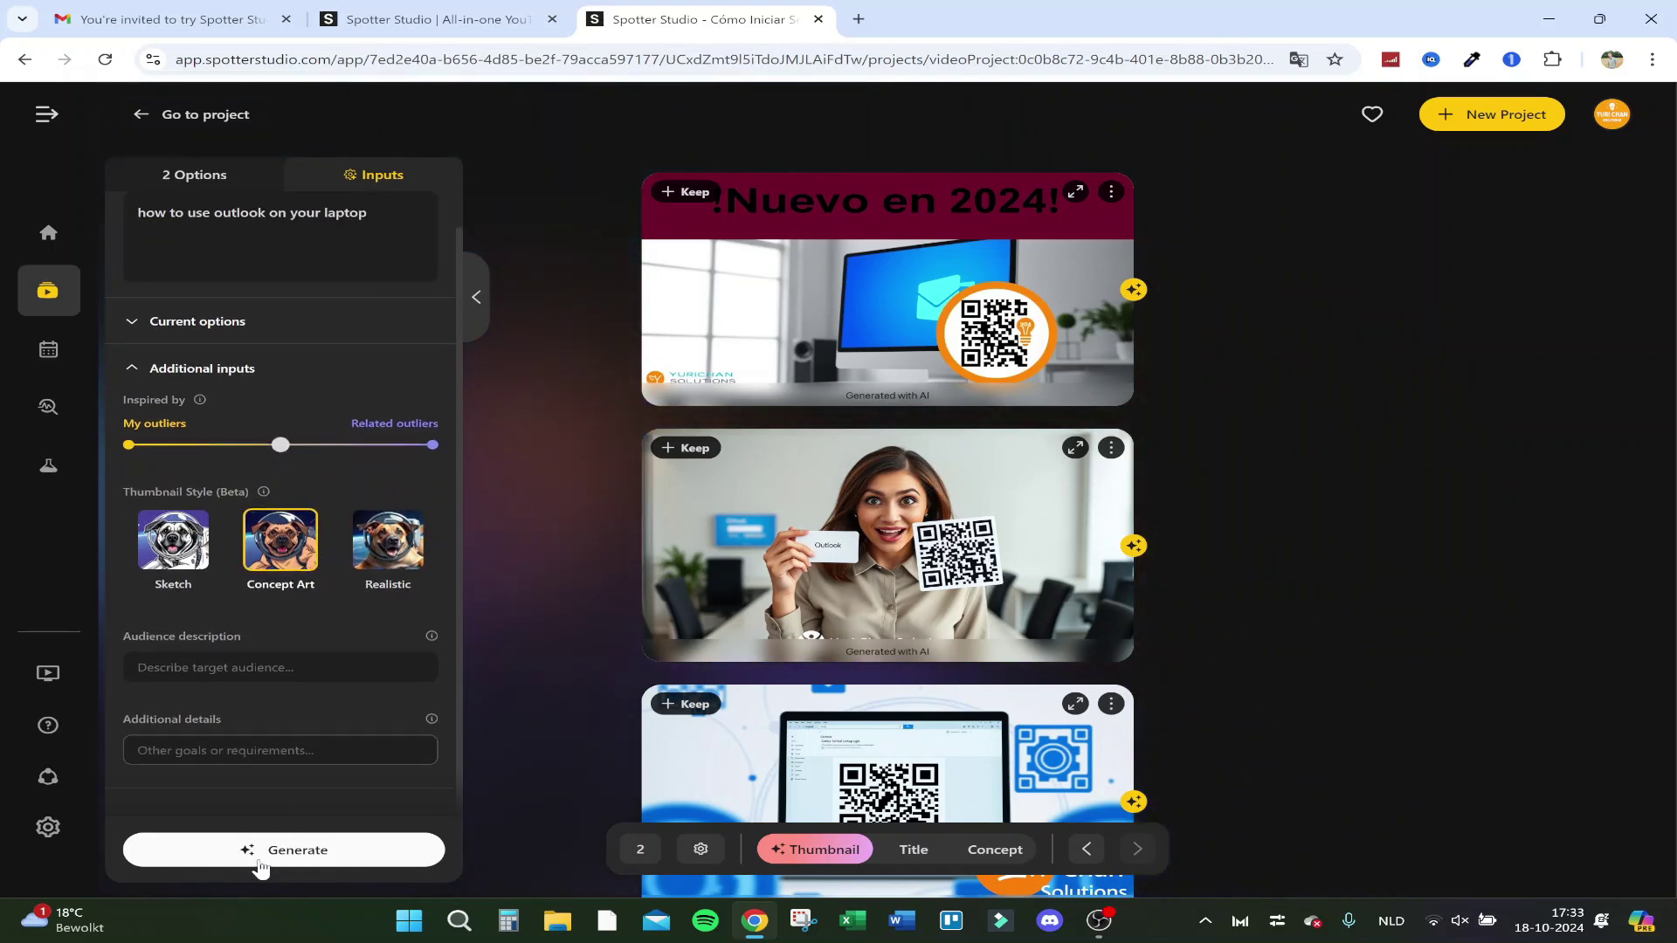
left_click(259, 865)
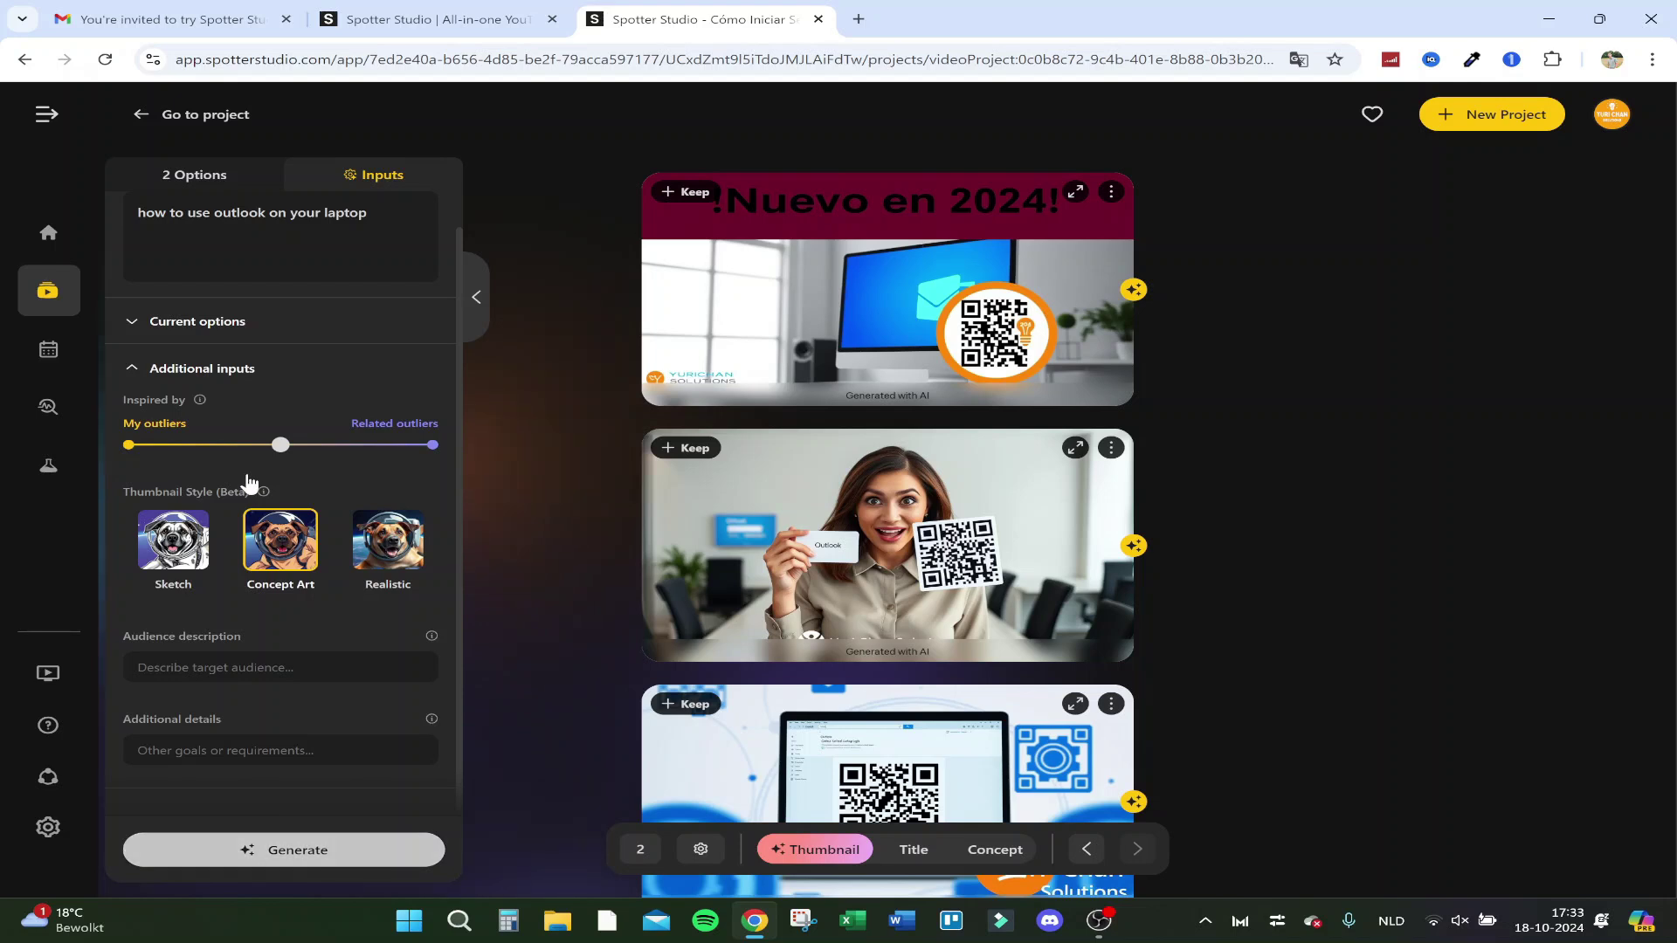
left_click(194, 321)
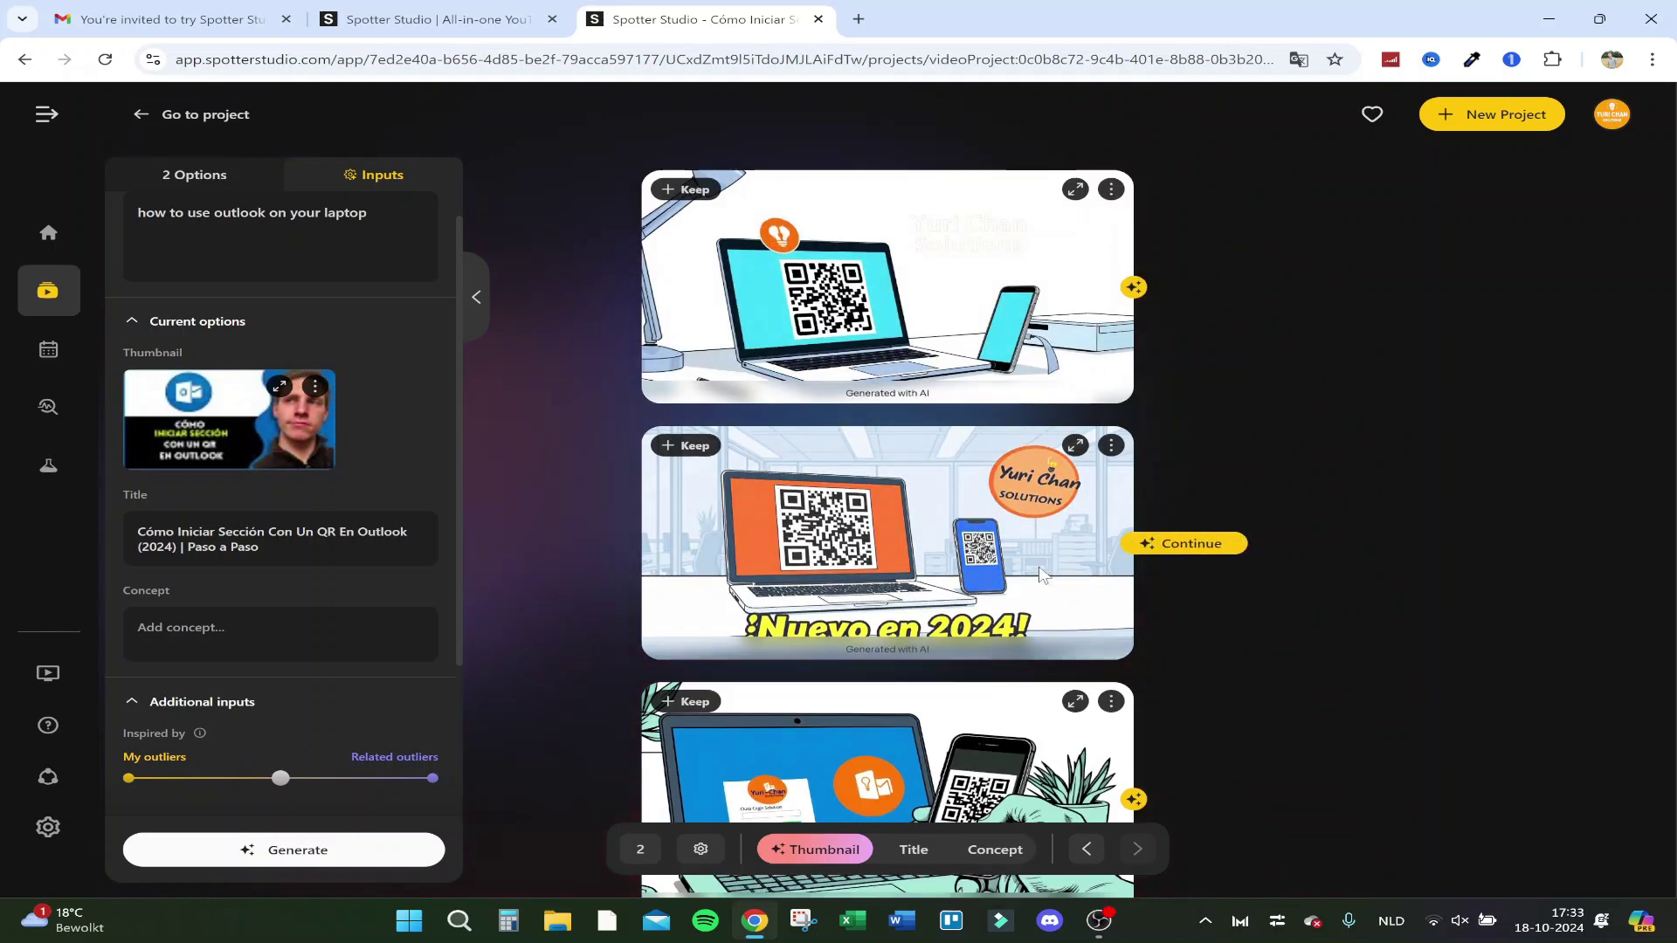
scroll(998, 574, "down", 3)
scroll(998, 574, "down", 2)
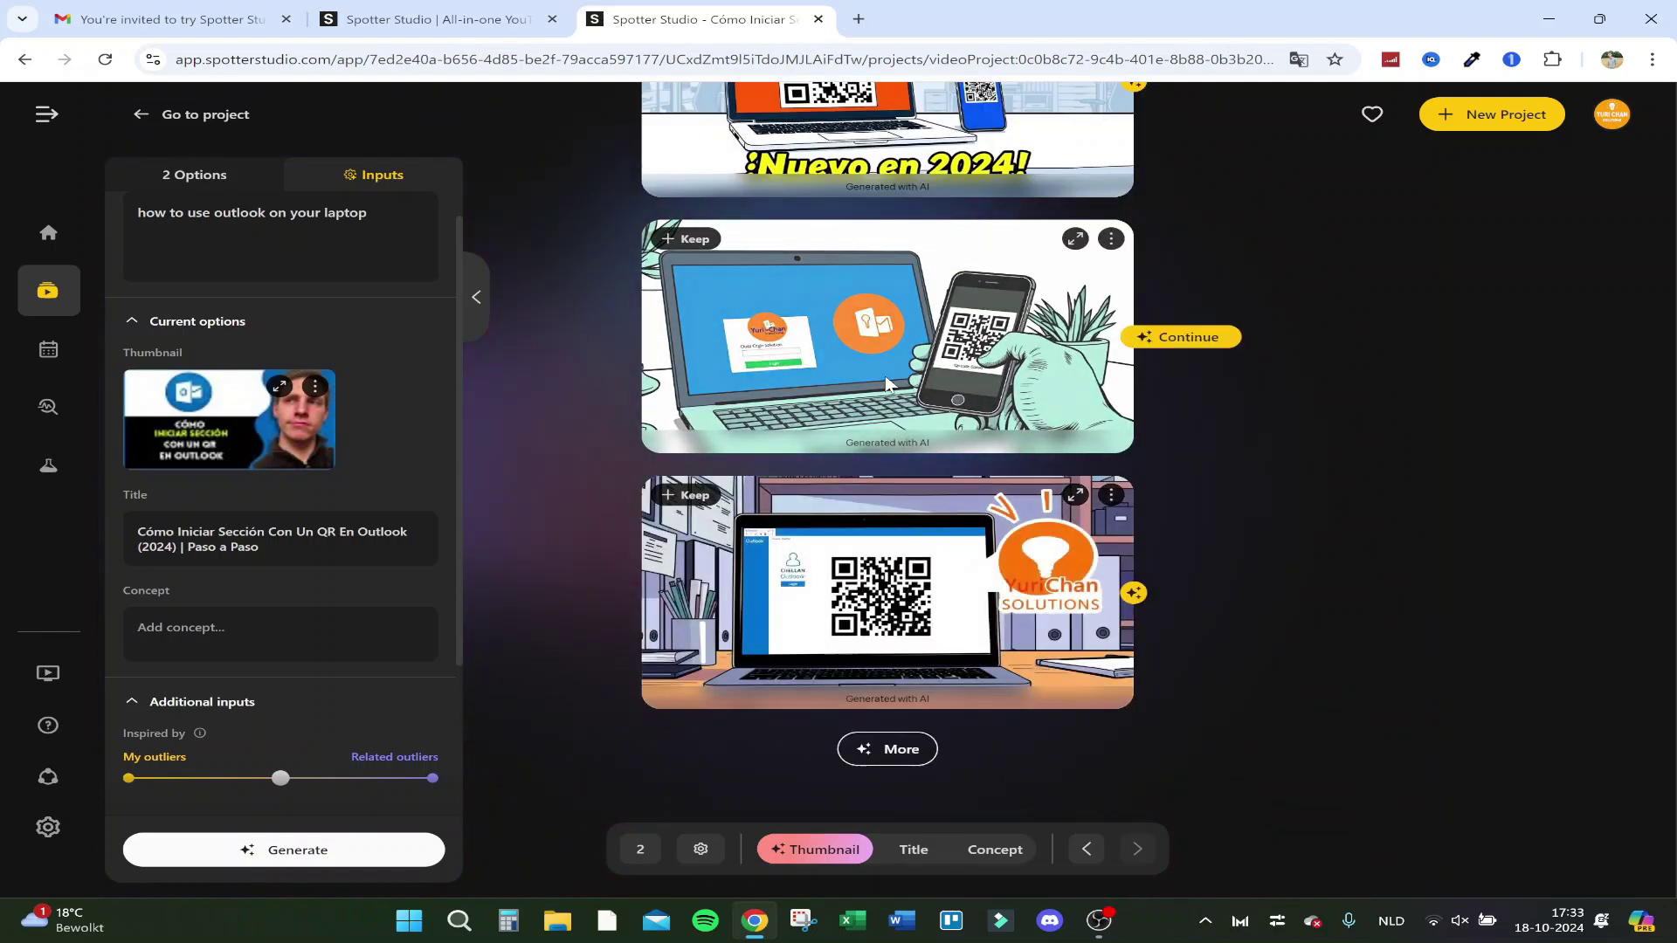
scroll(873, 437, "up", 5)
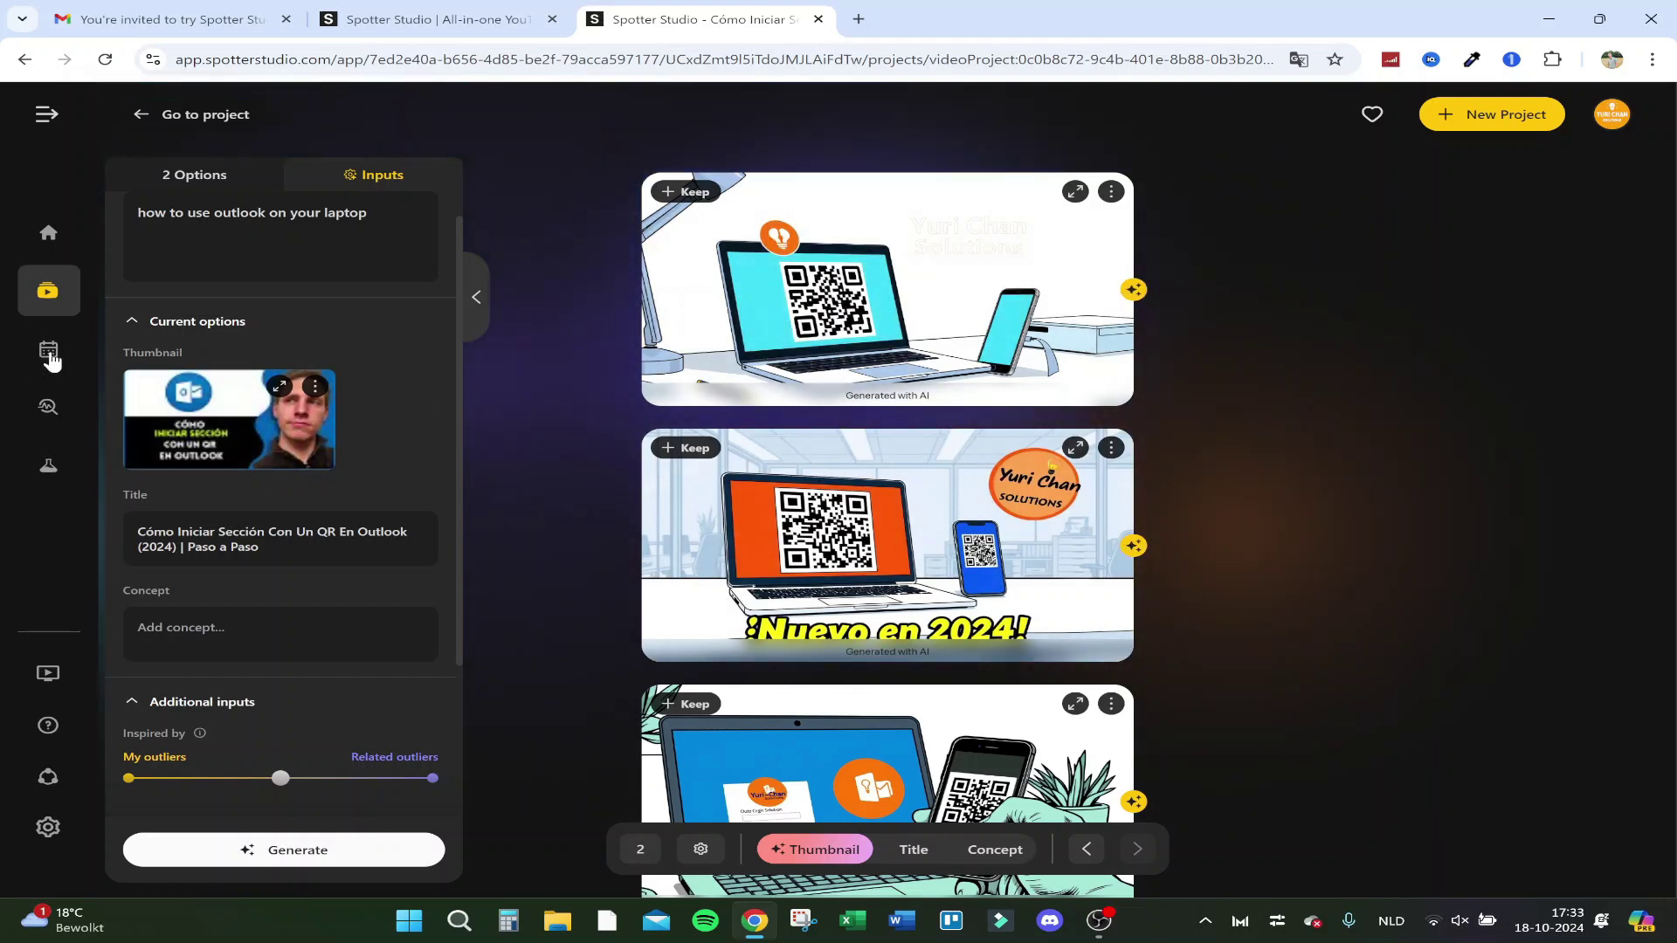
scroll(208, 229, "up", 1)
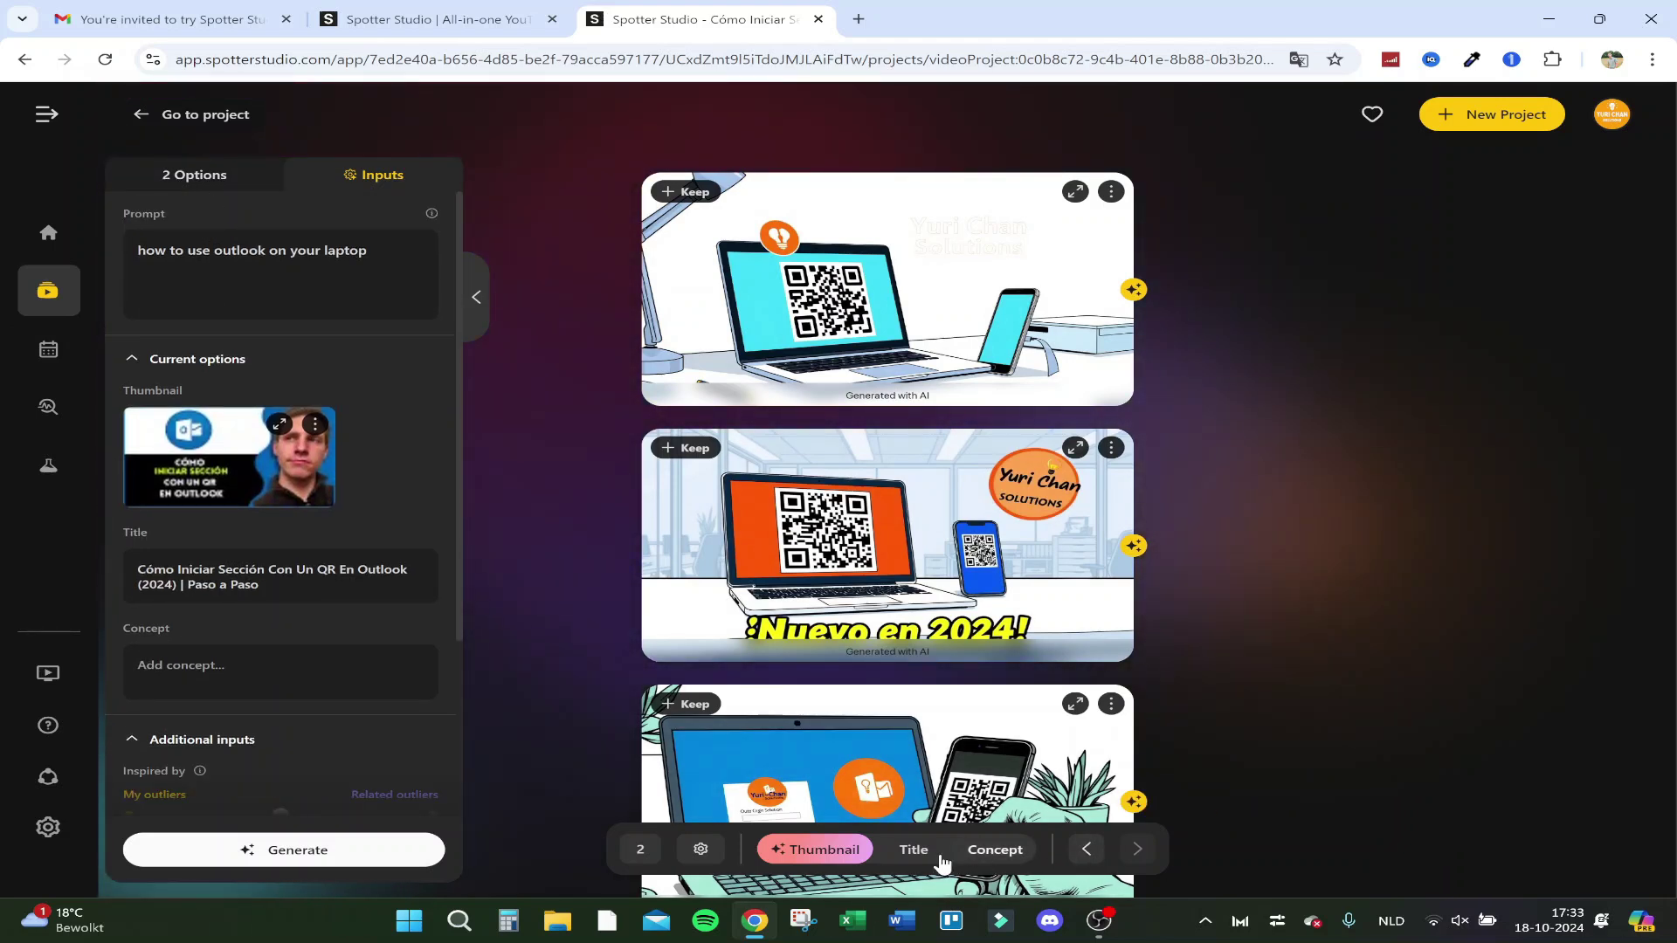
- Generate six Spanish title options, led by 'Cómo Usar Outlook En Tu Laptop Fácilmente', and check the Options tab
left_click(914, 850)
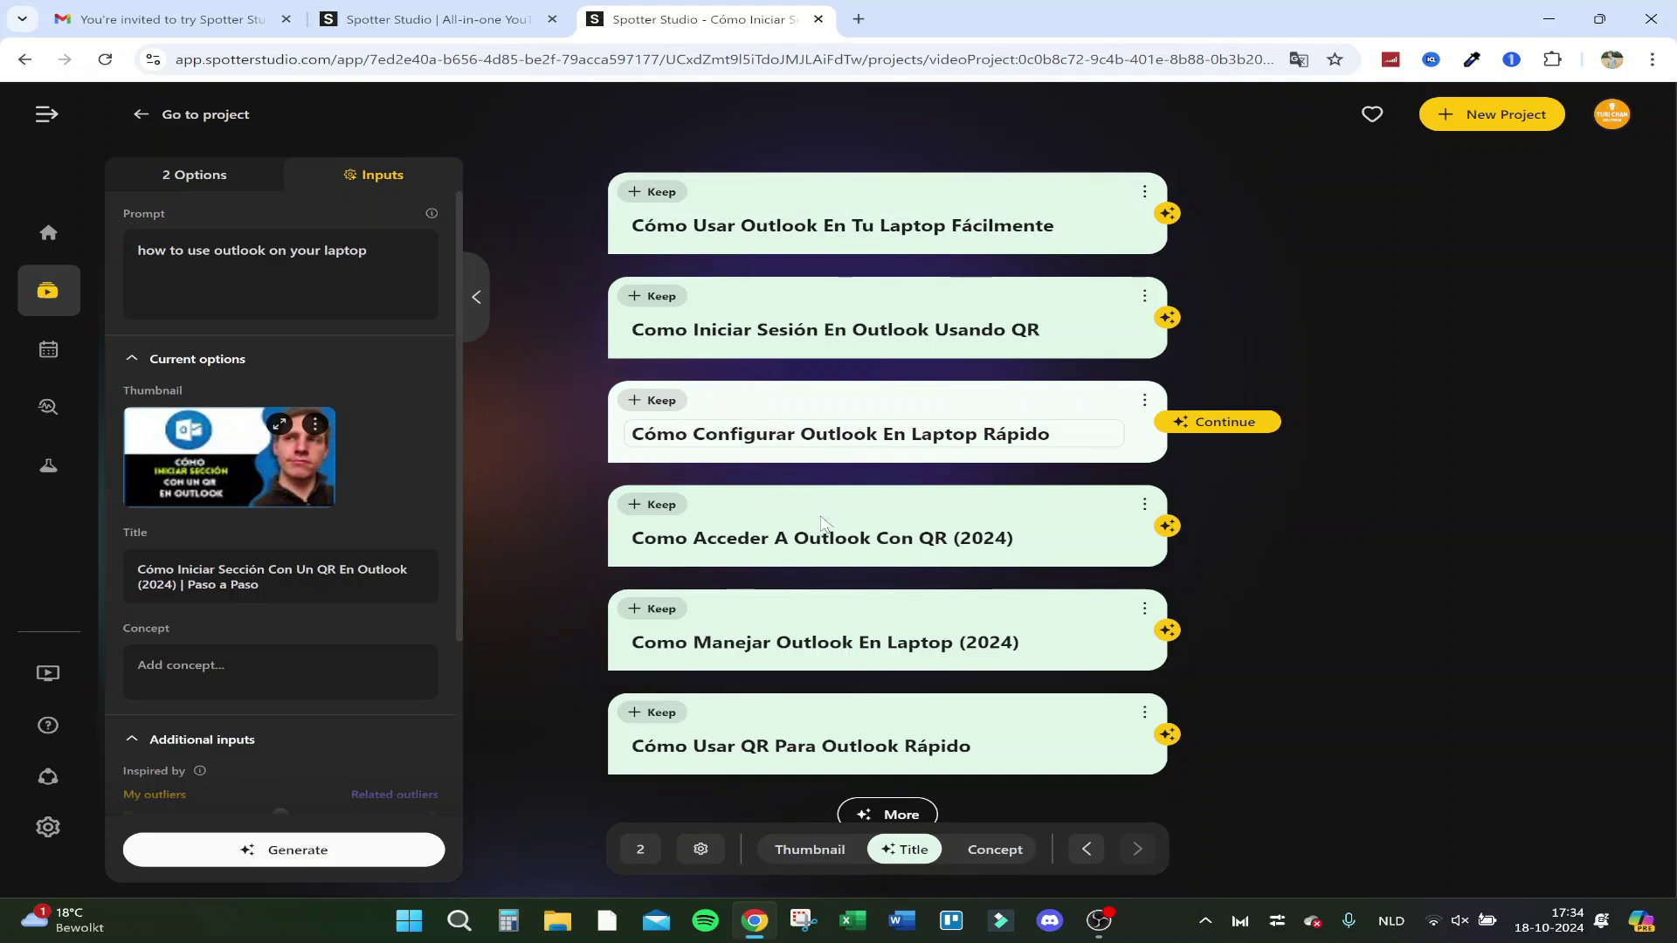
scroll(961, 726, "down", 1)
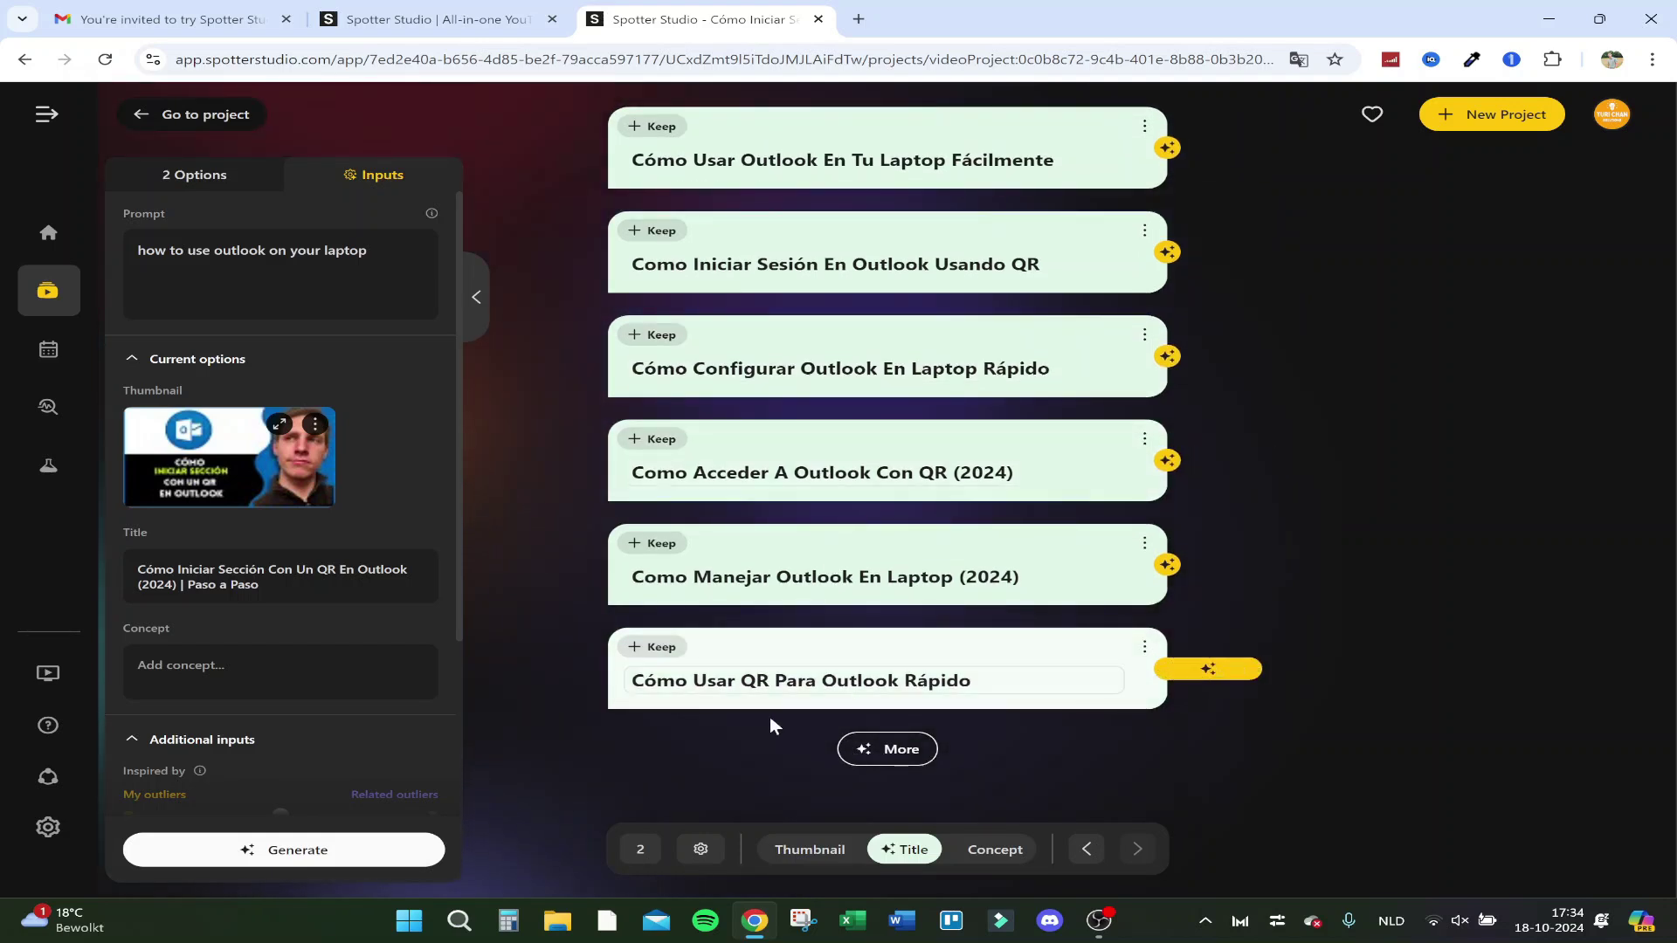
scroll(954, 475, "up", 1)
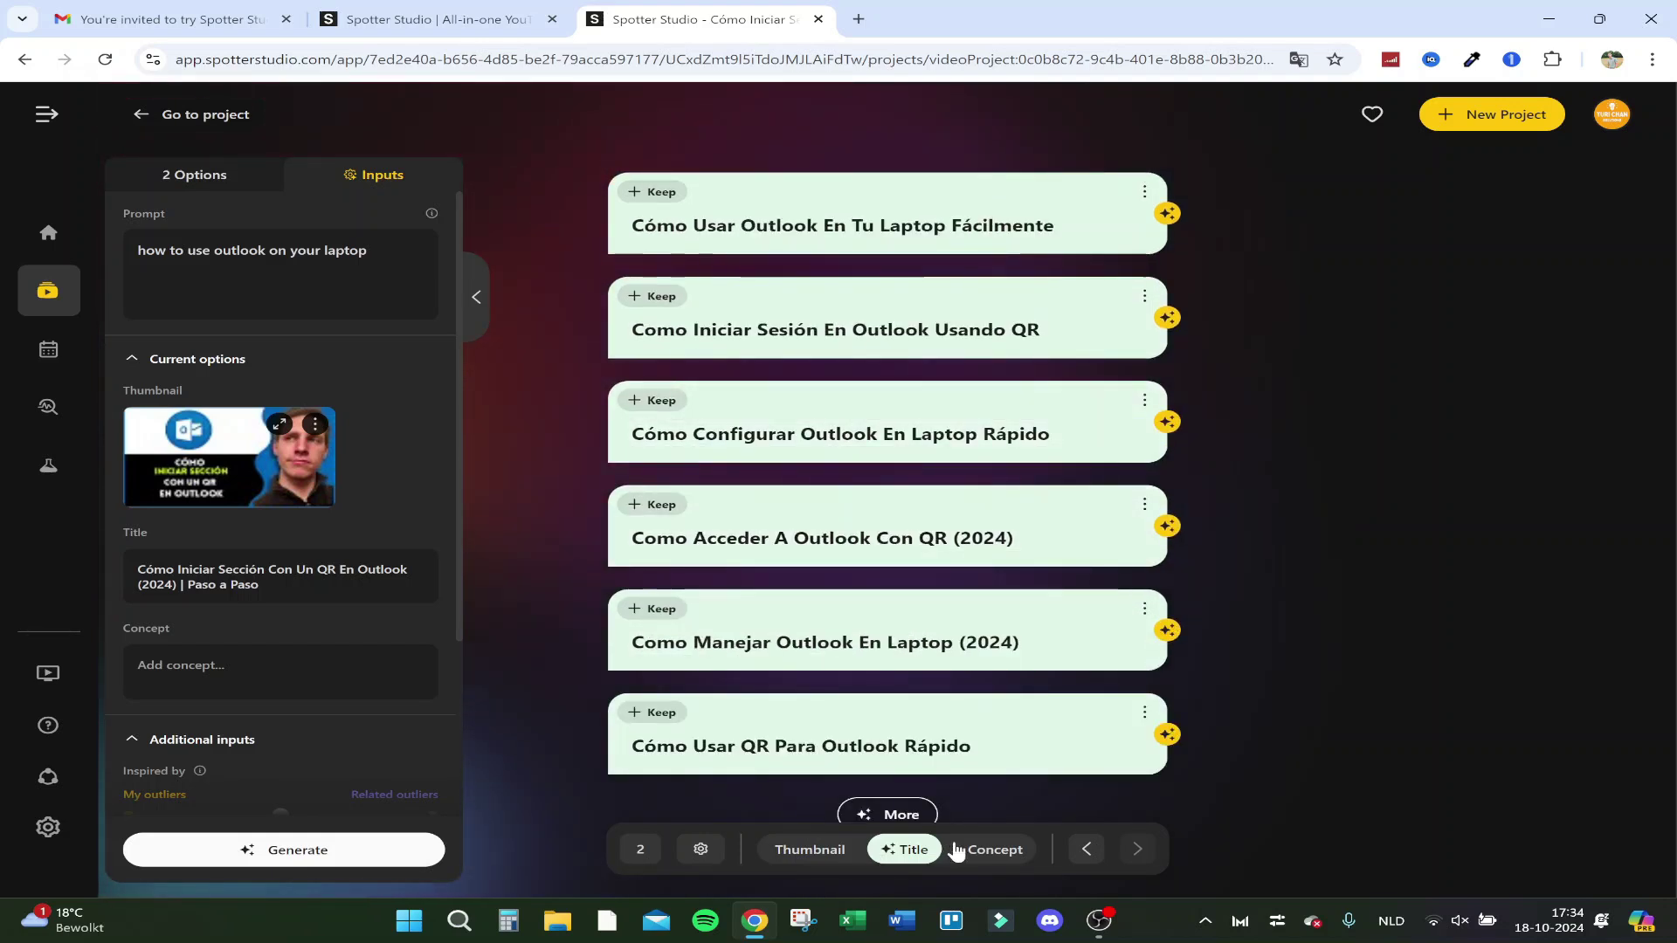
left_click(248, 186)
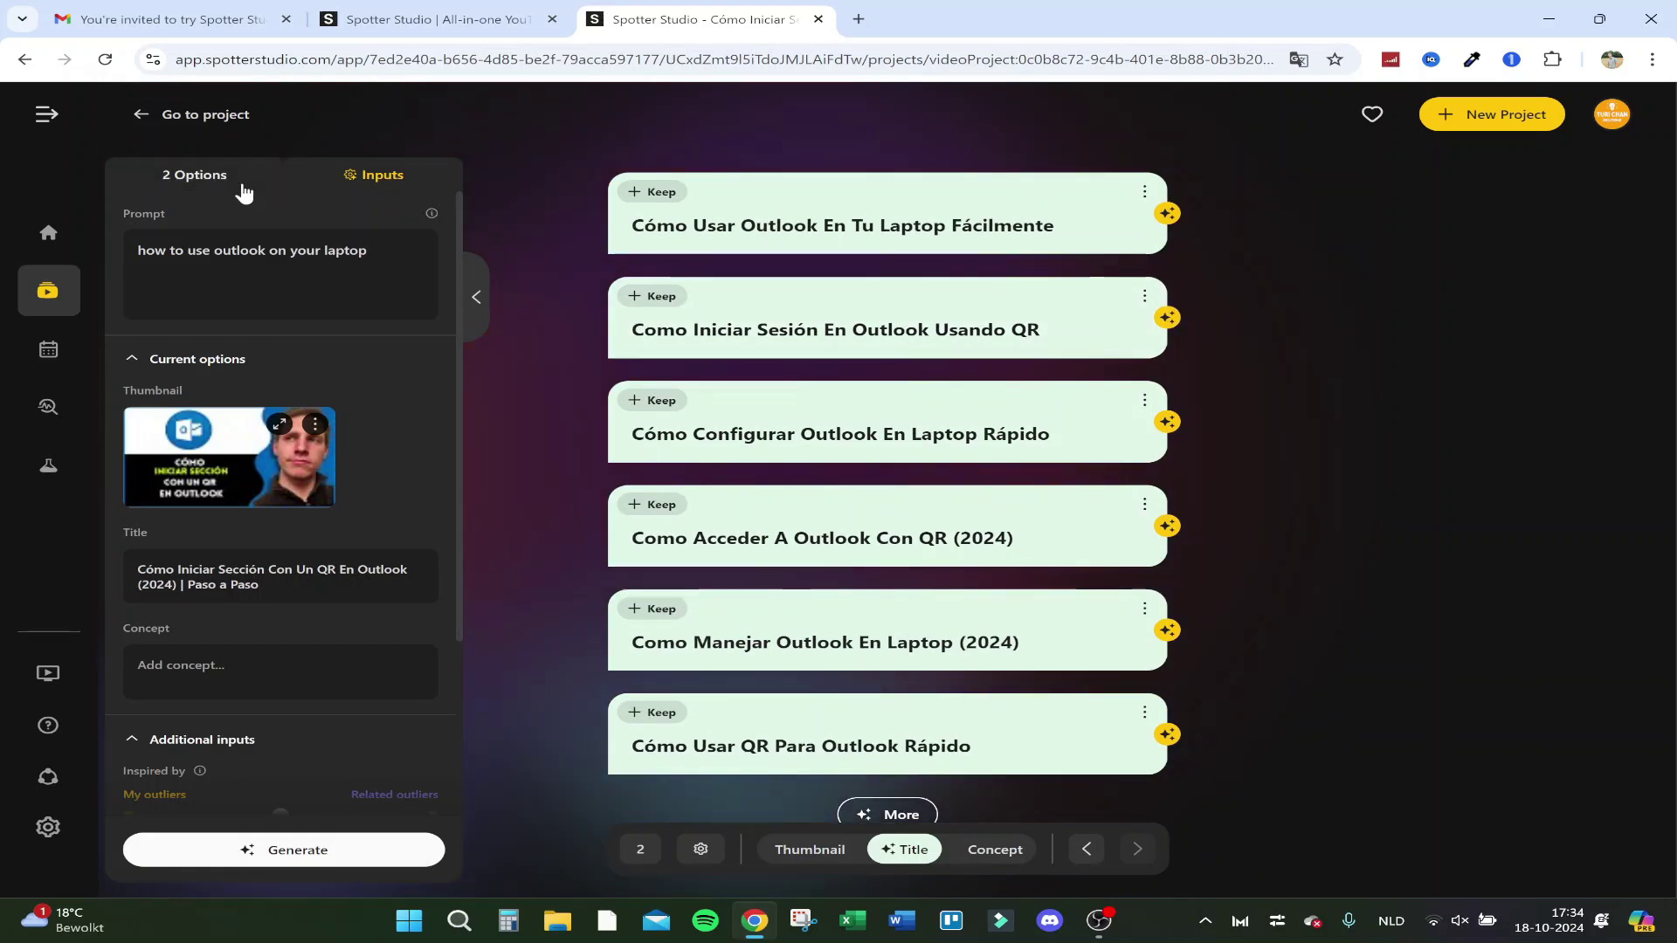
left_click(353, 187)
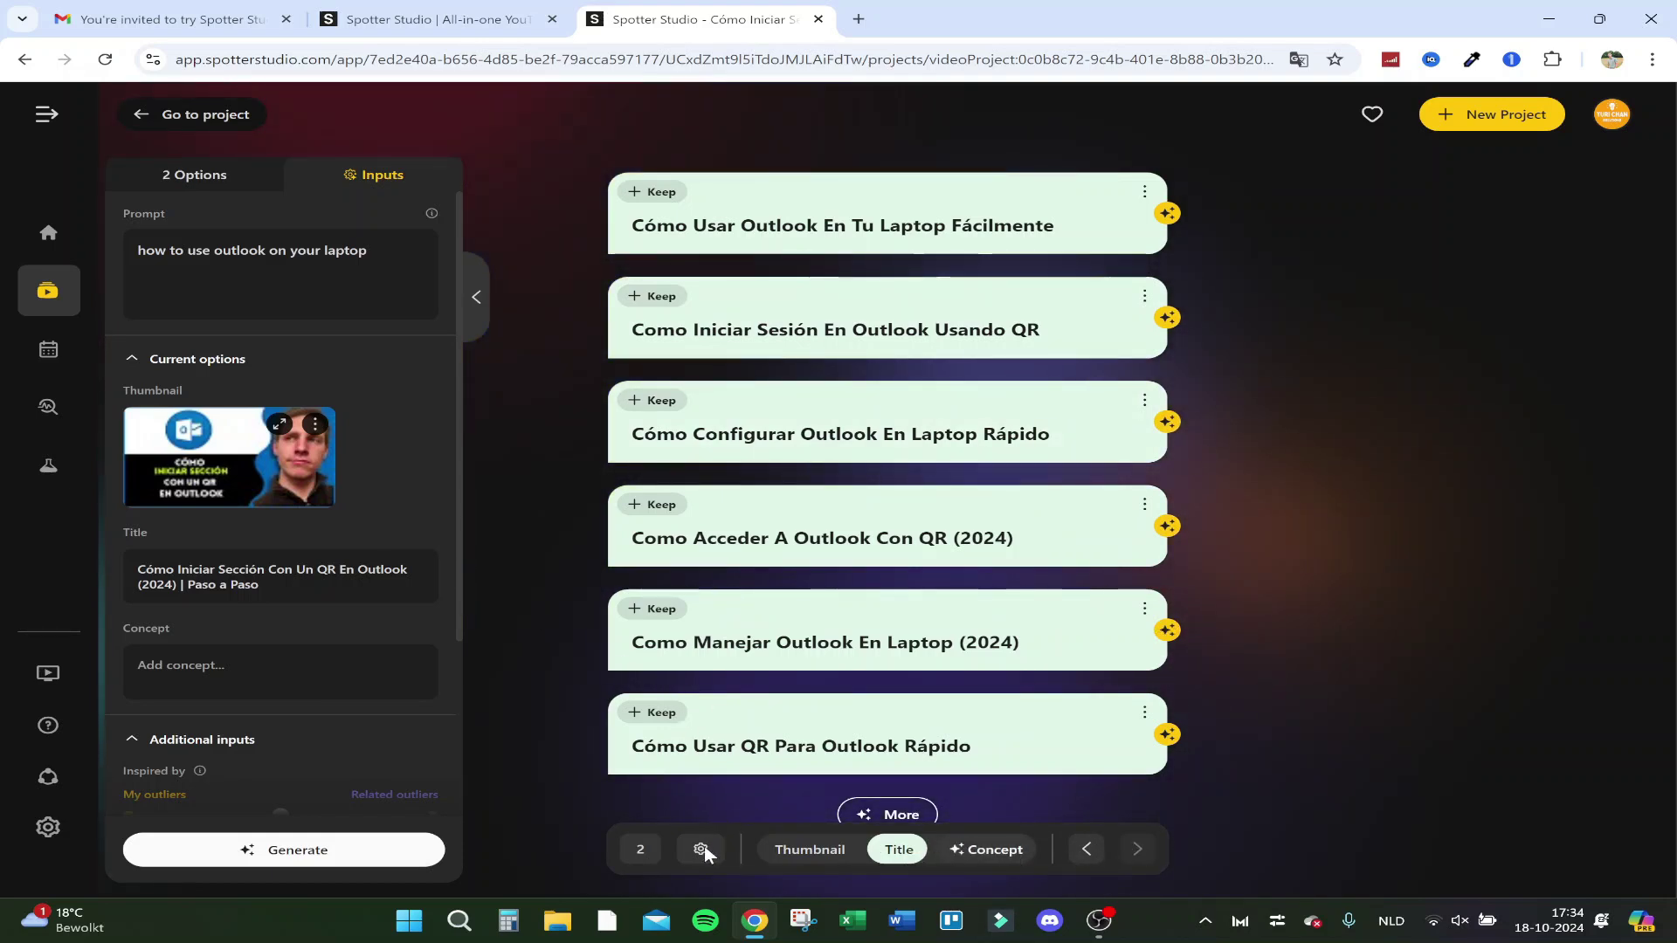
- Generate concept ideas, led by a step-by-step multi-account Microsoft QR login guide, then hide the inputs panel
left_click(960, 849)
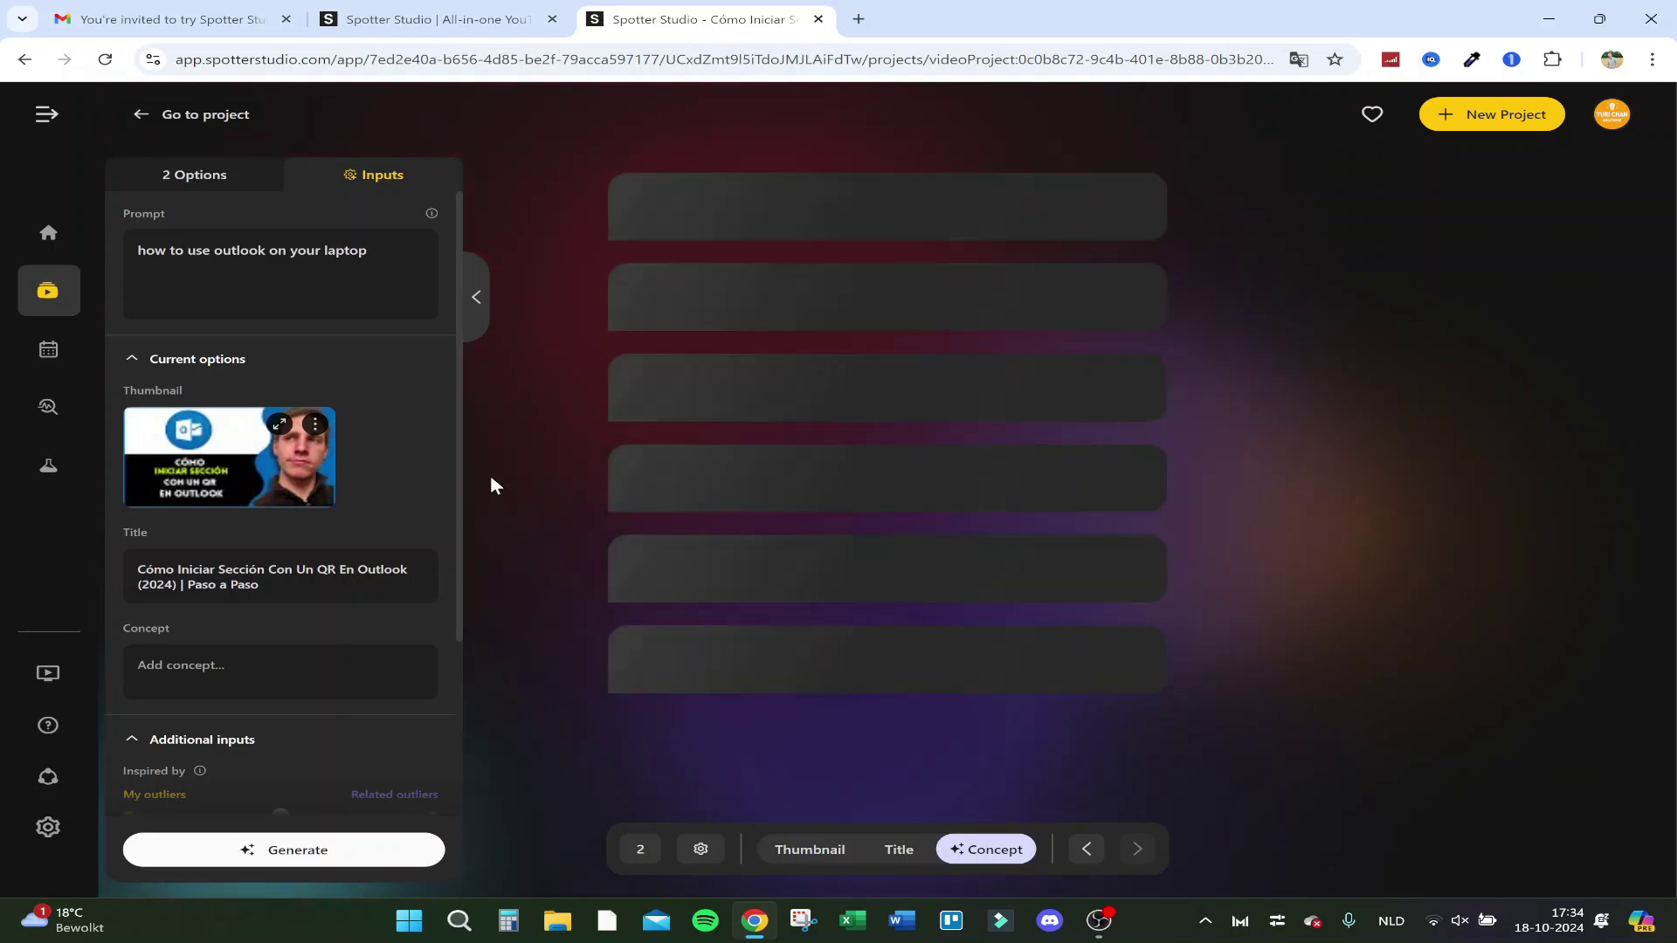
scroll(416, 478, "down", 1)
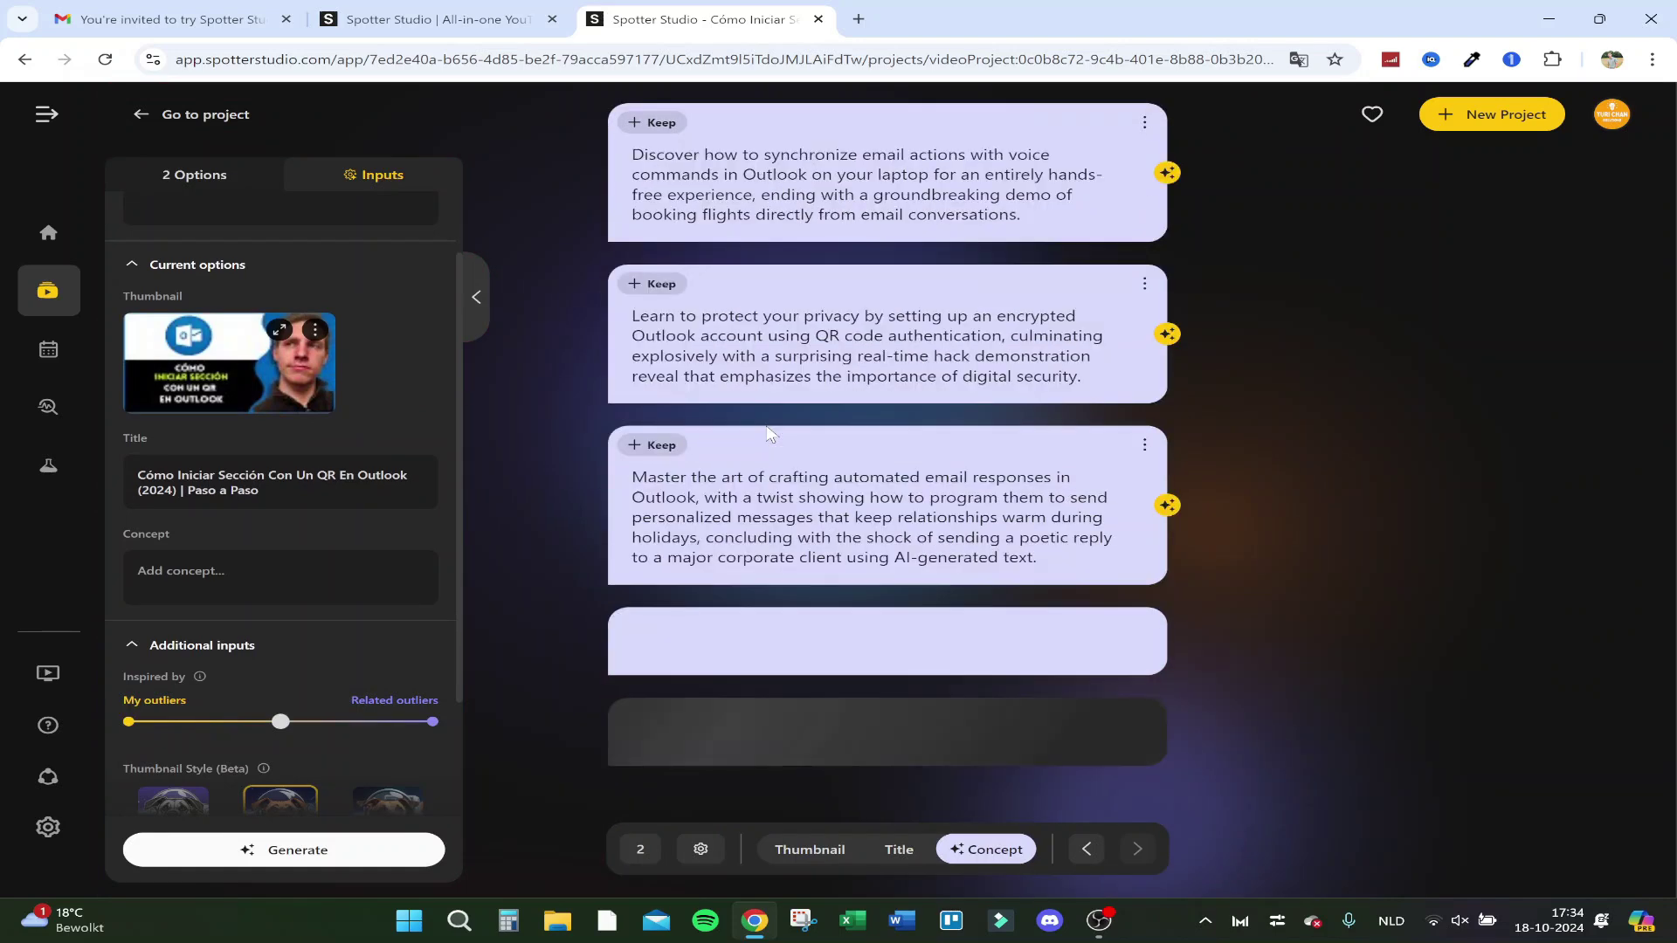
scroll(784, 398, "up", 2)
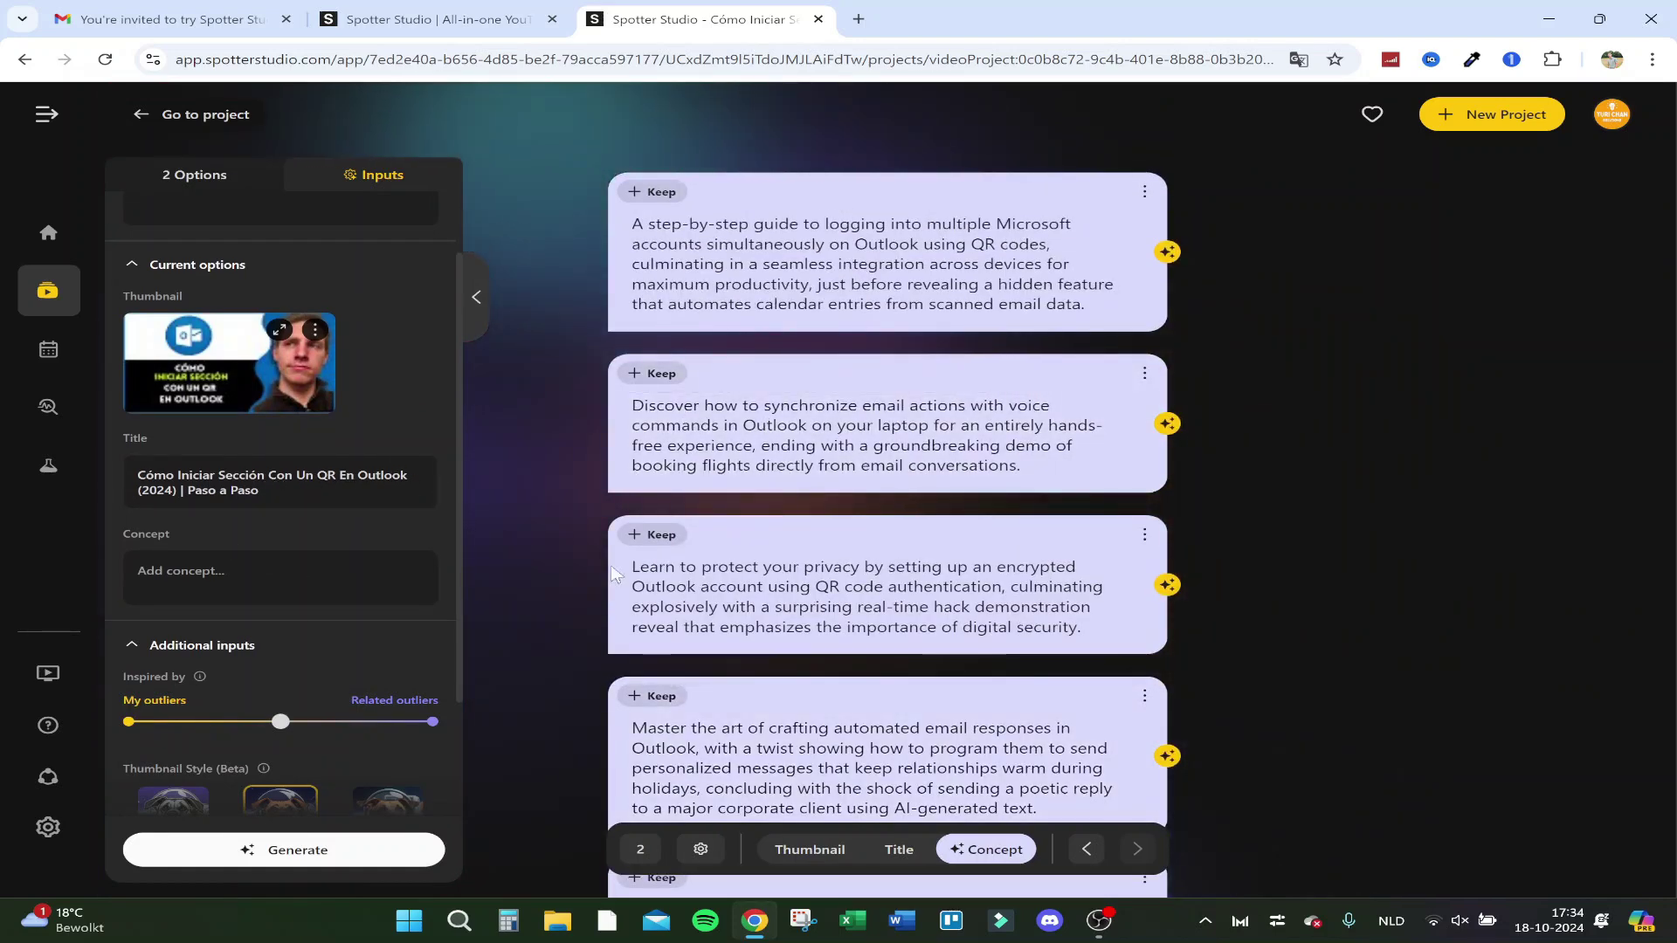
scroll(781, 583, "down", 5)
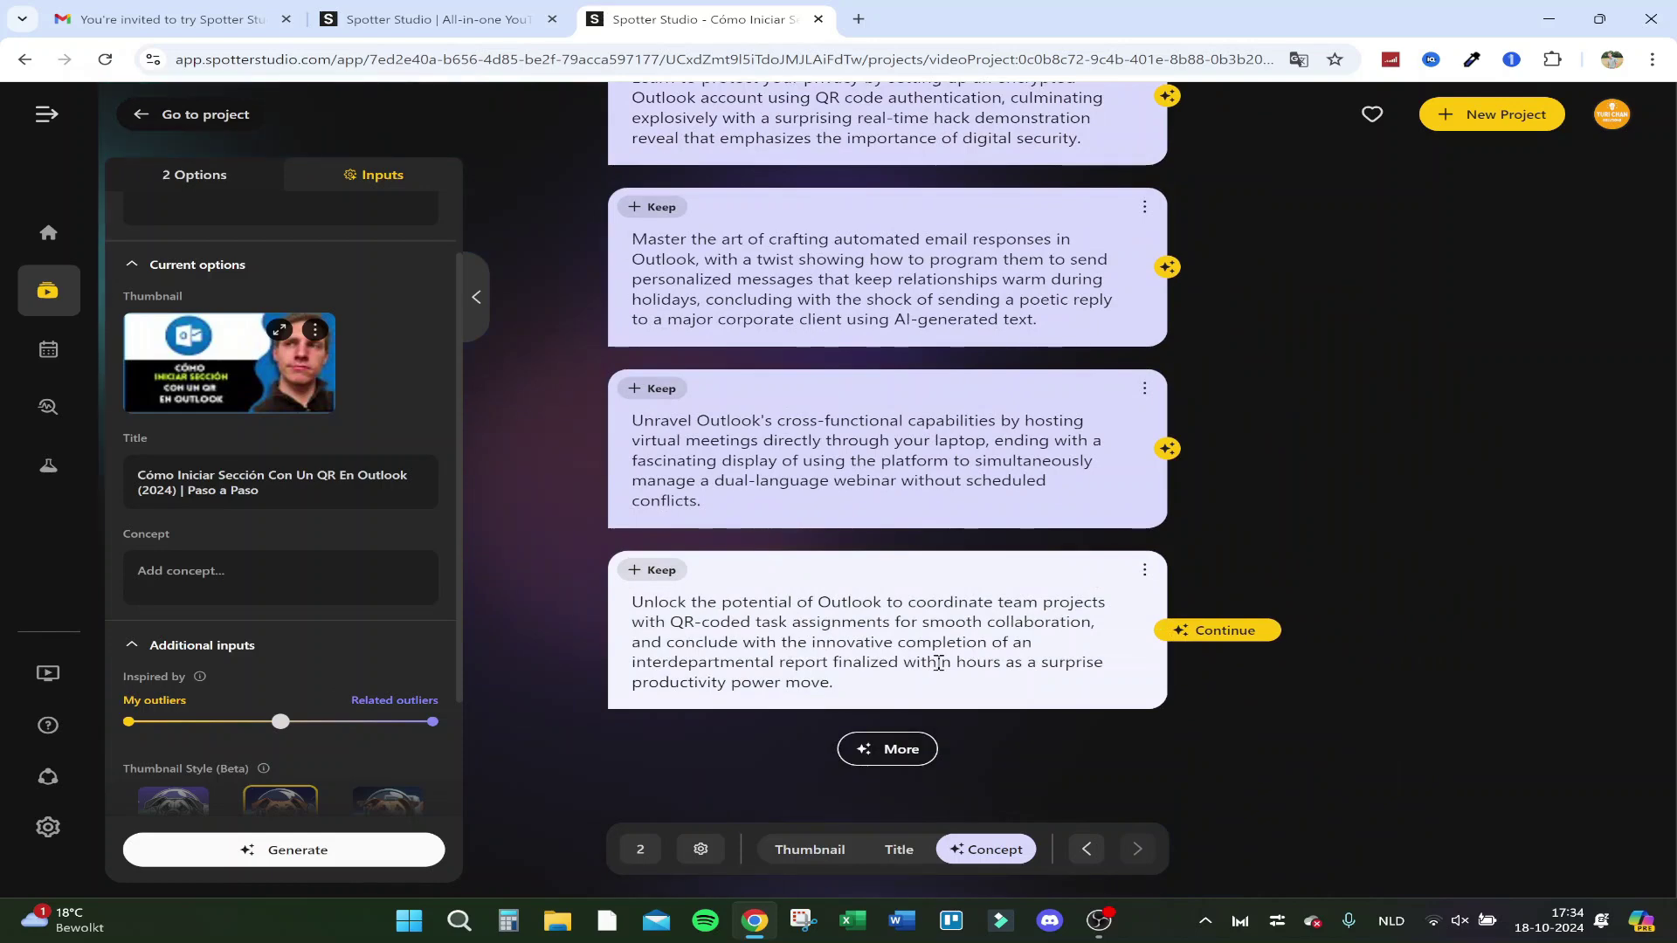
scroll(823, 611, "up", 5)
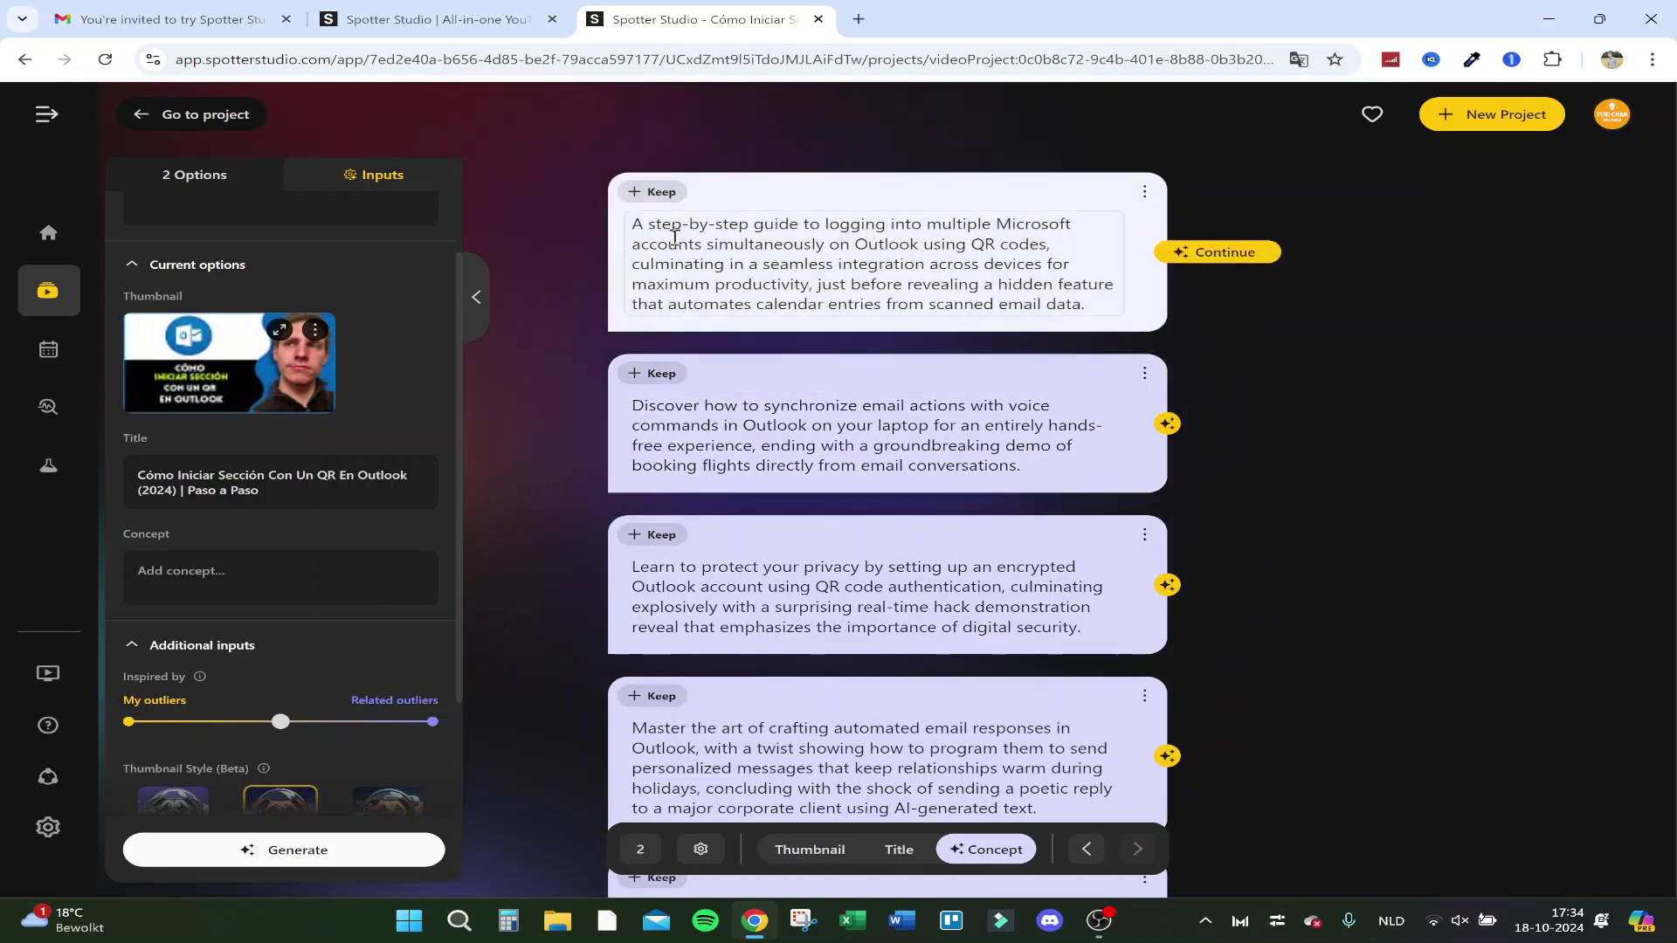
scroll(281, 324, "up", 1)
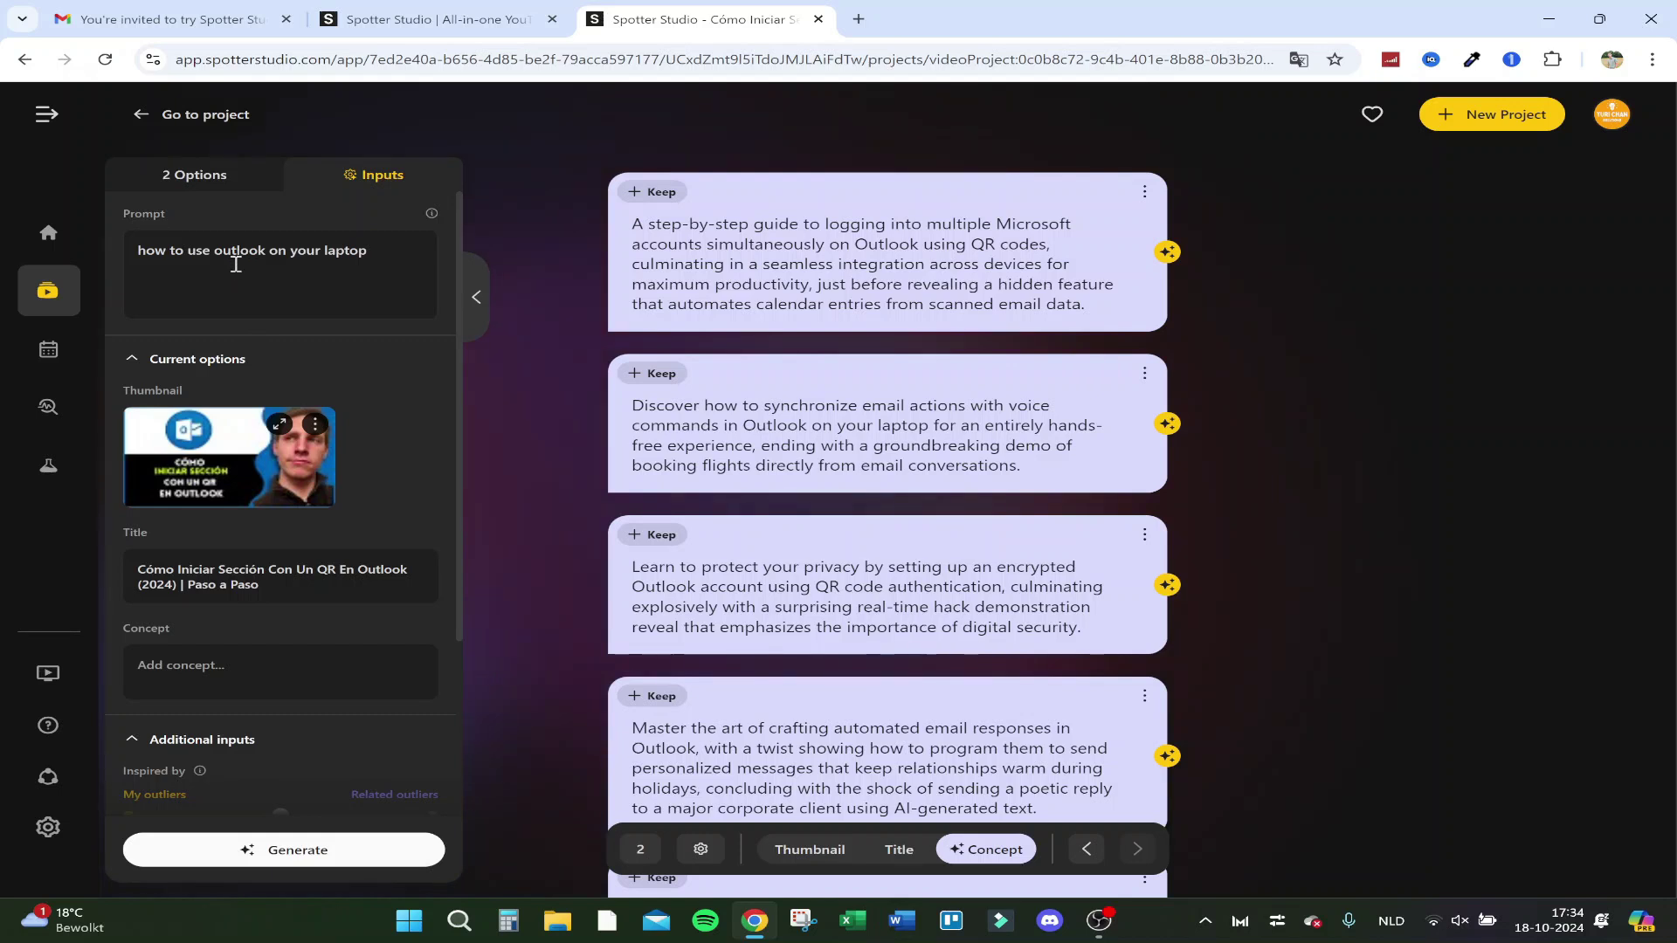
left_click(704, 851)
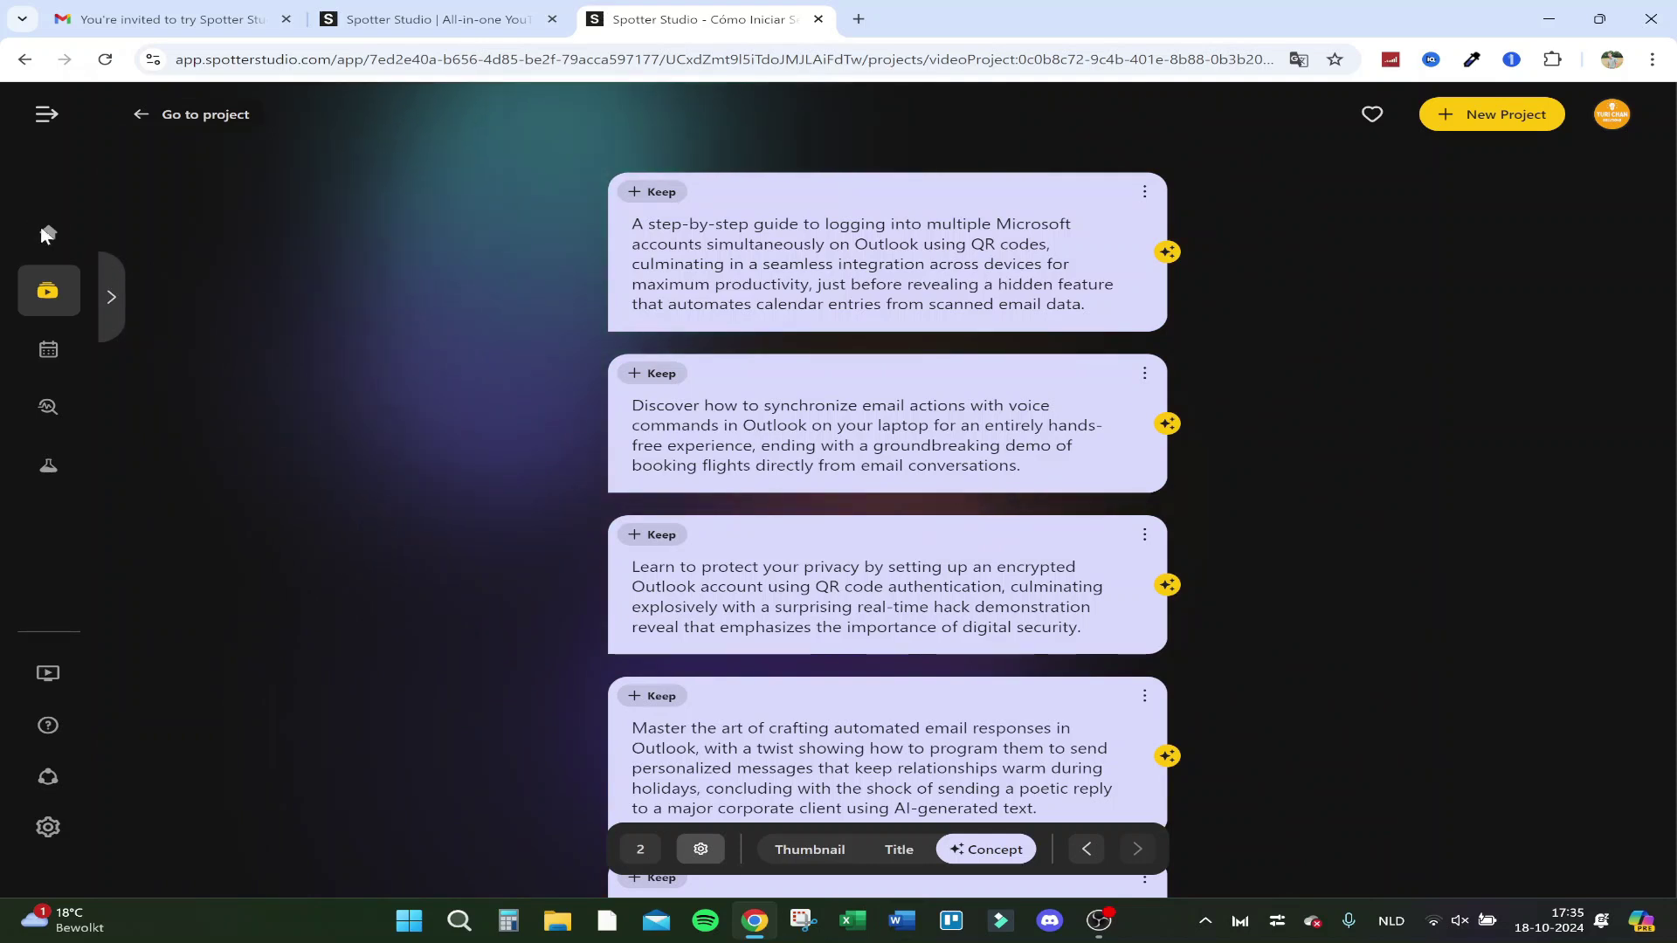
mouse_move(46, 234)
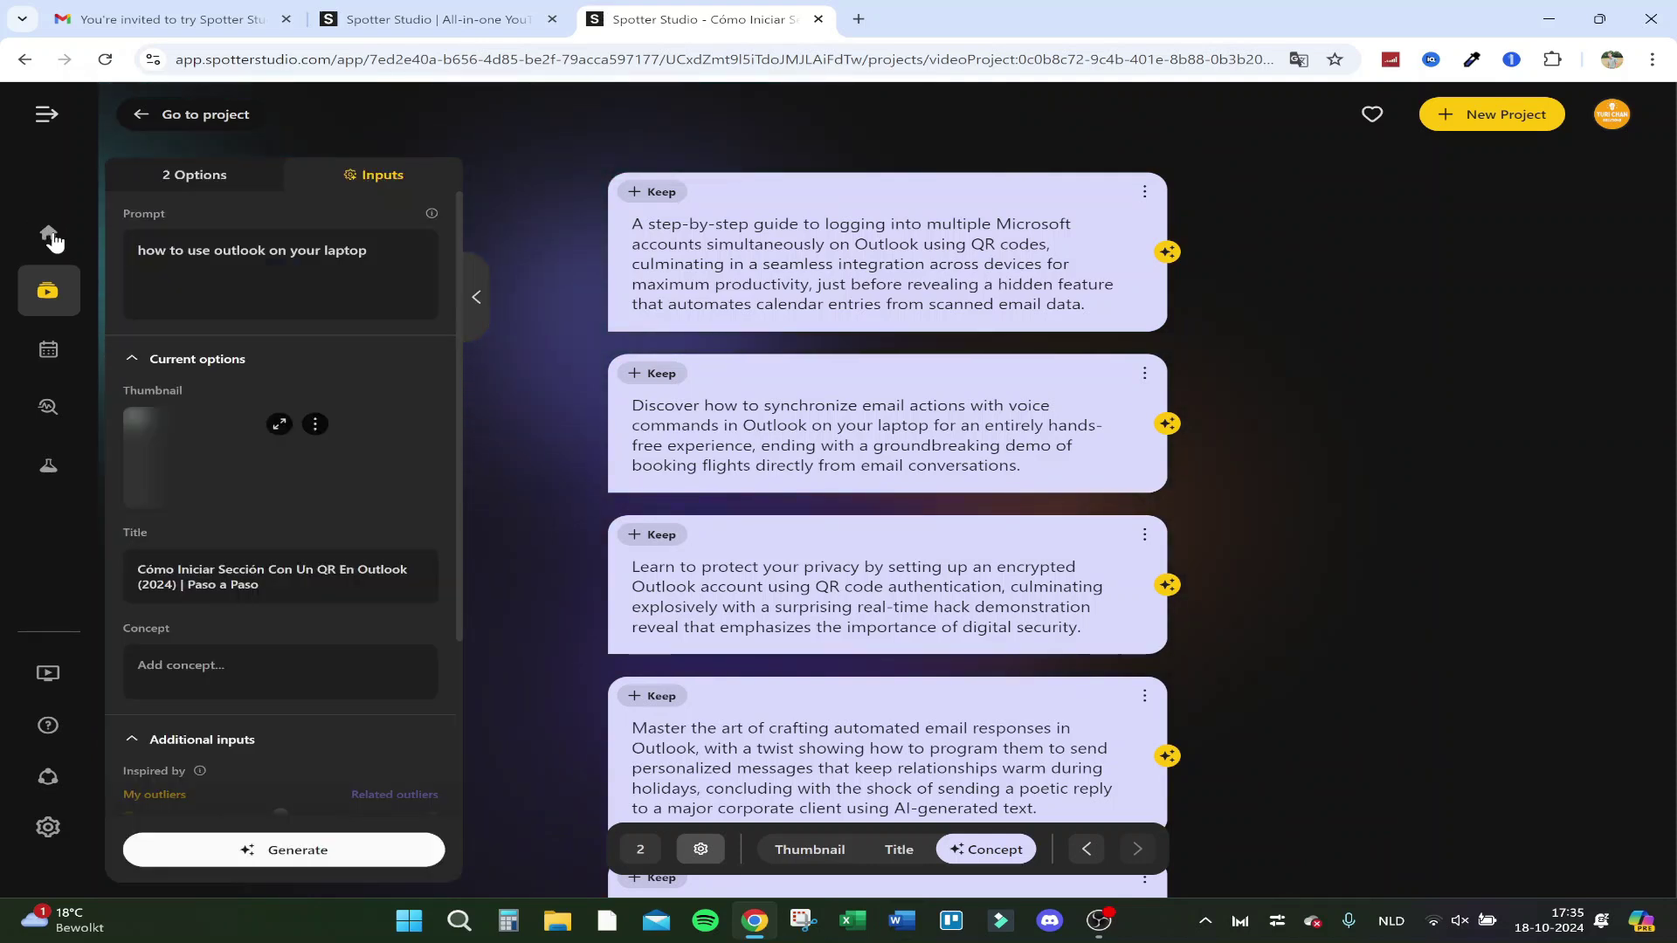
- Exit the brainstorm without keeping concepts and view the project's Notepad and History
left_click(50, 234)
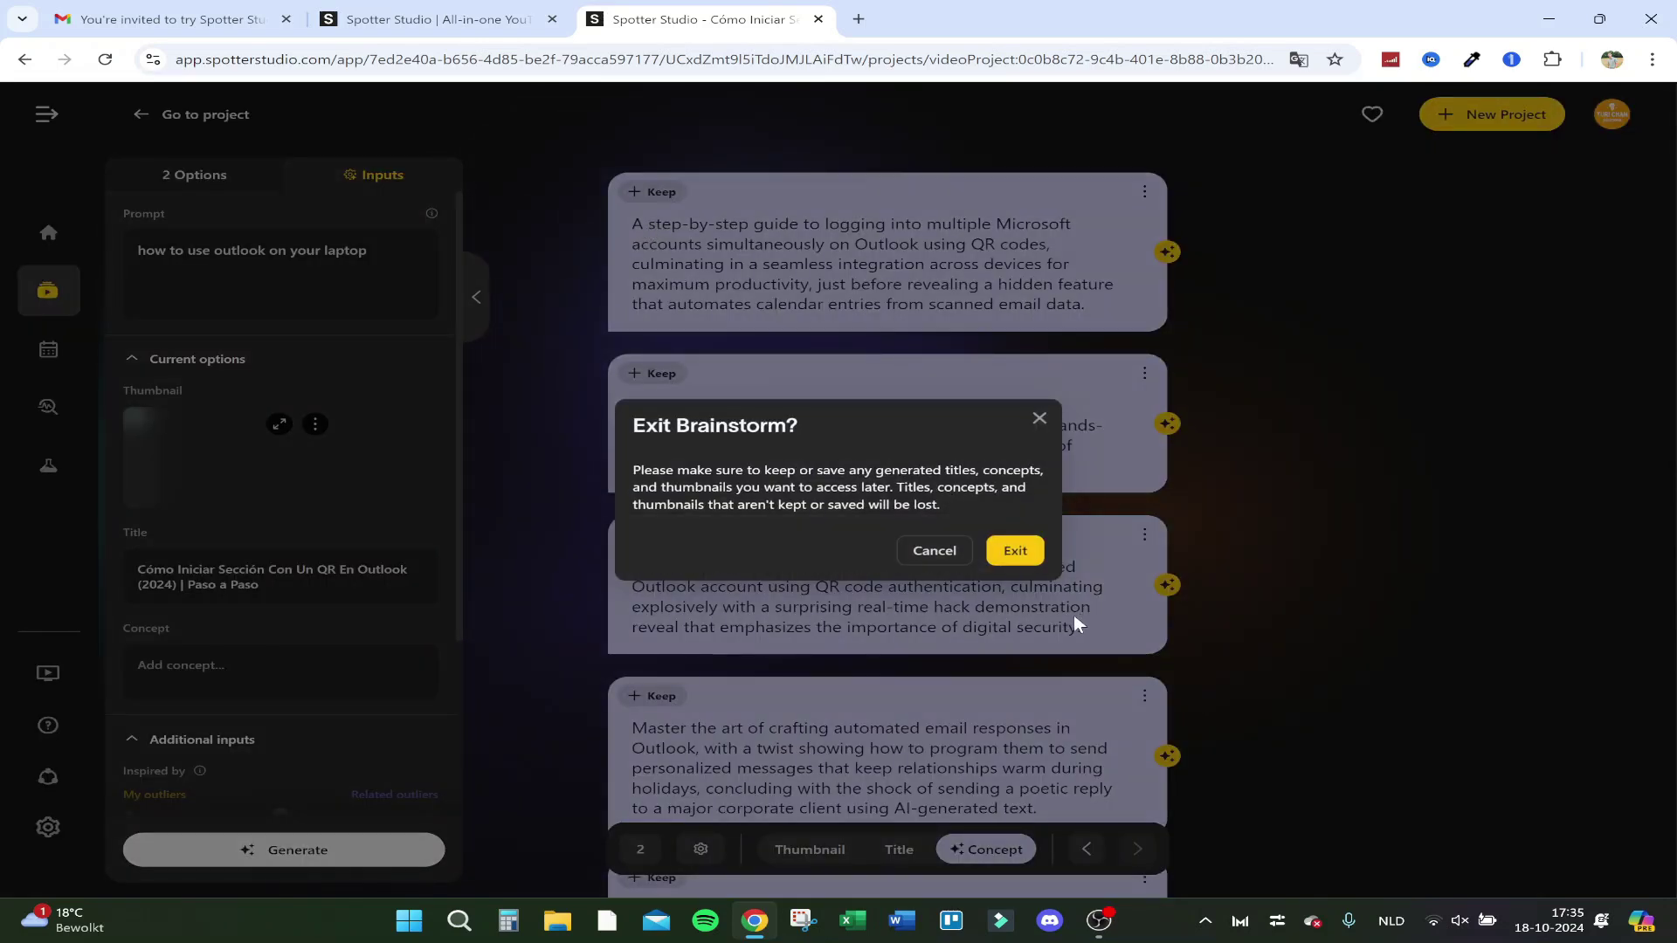
left_click(1014, 551)
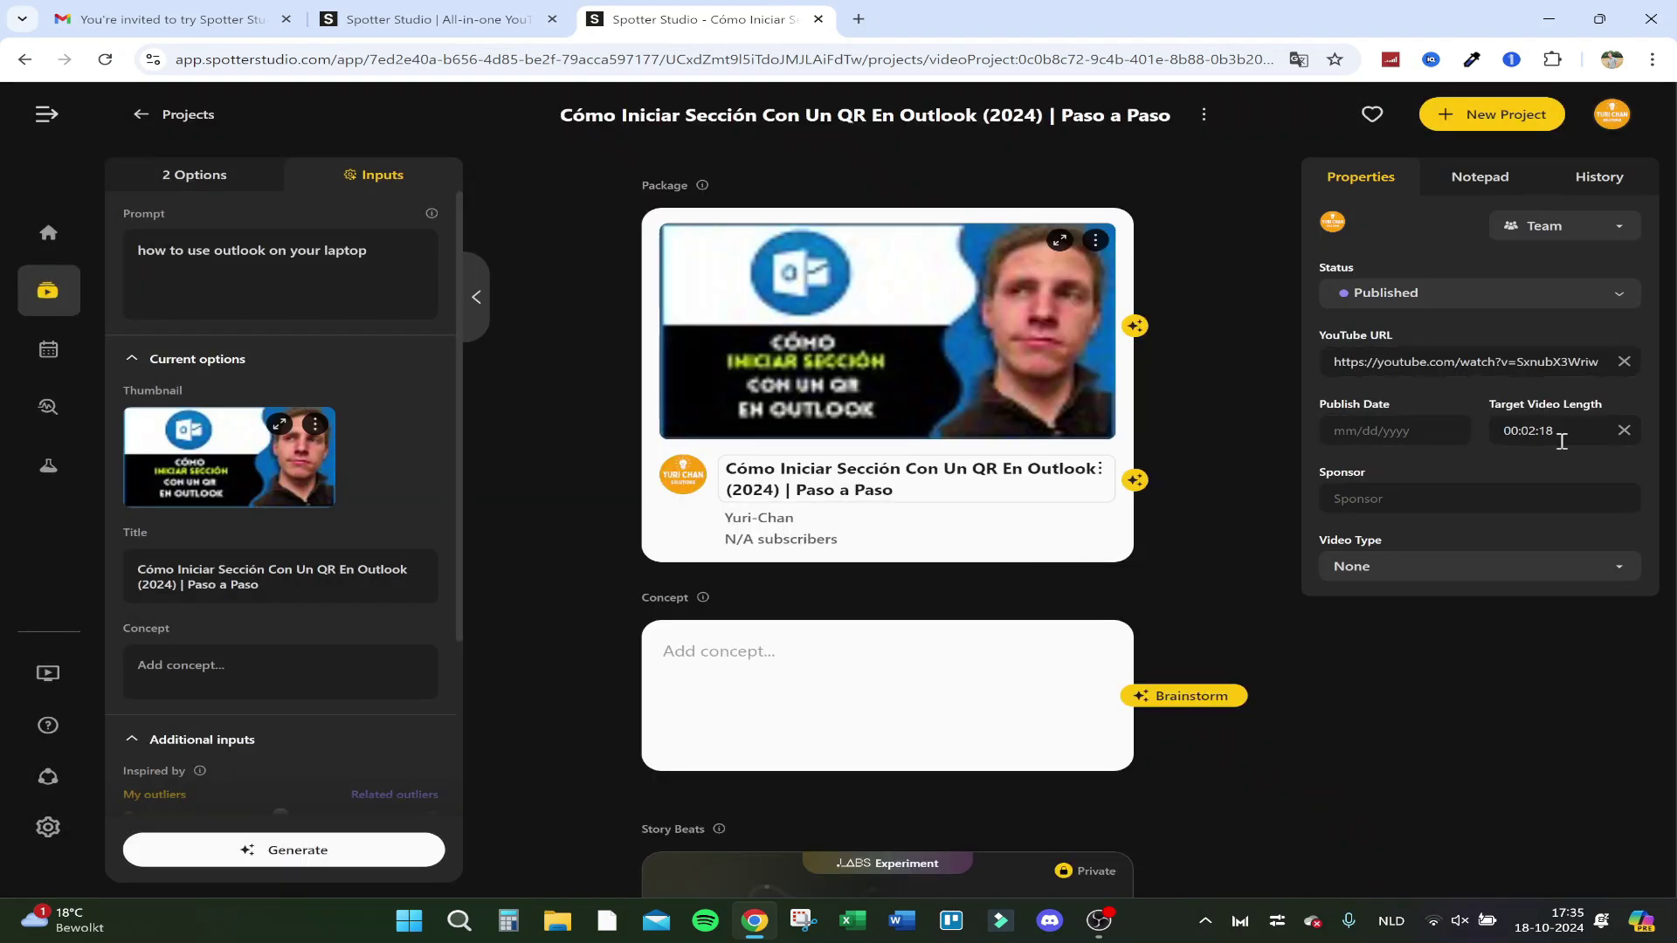
left_click(1484, 178)
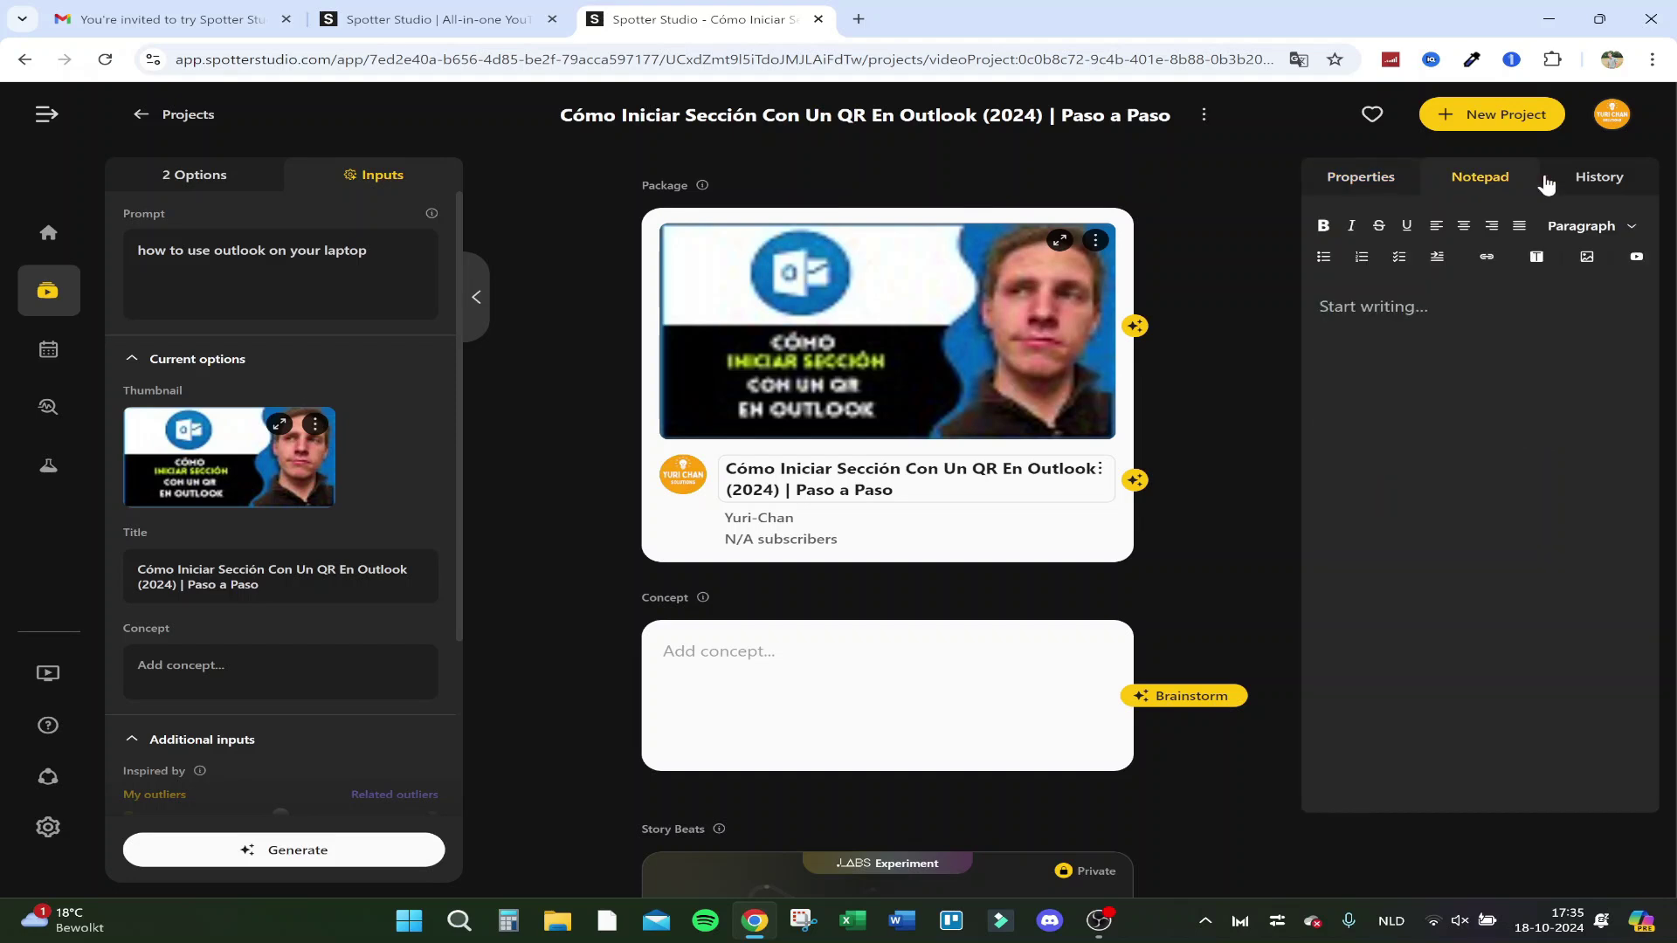
left_click(1601, 179)
- Review the project's Properties, then return to the dashboard
left_click(1349, 182)
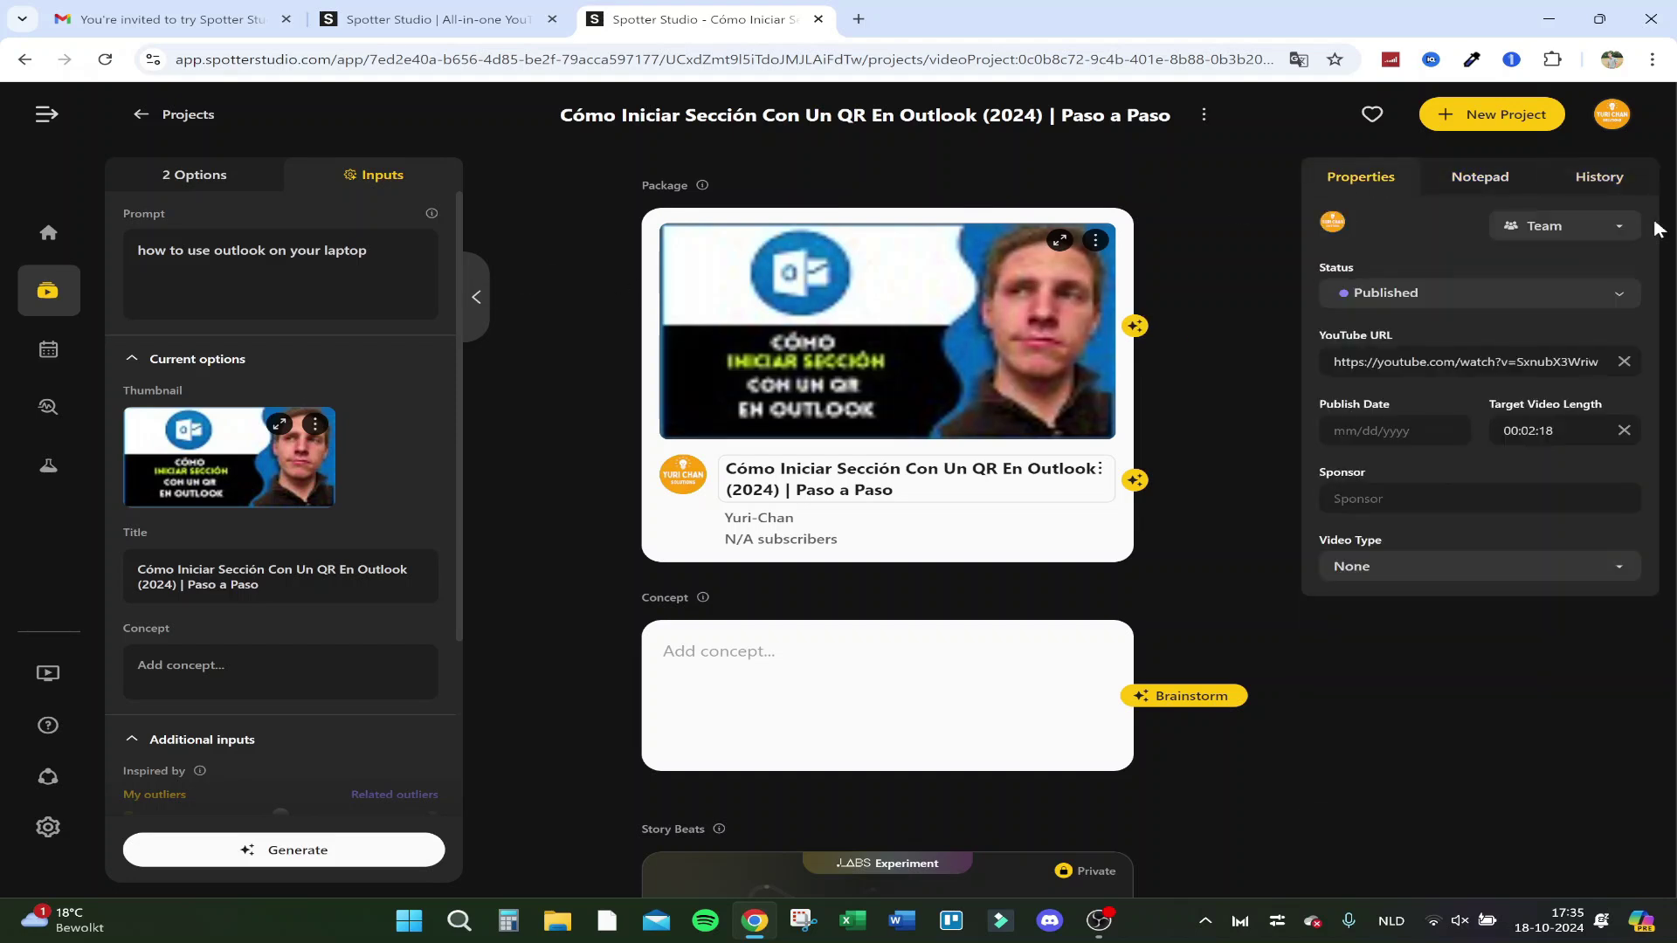
scroll(149, 445, "down", 4)
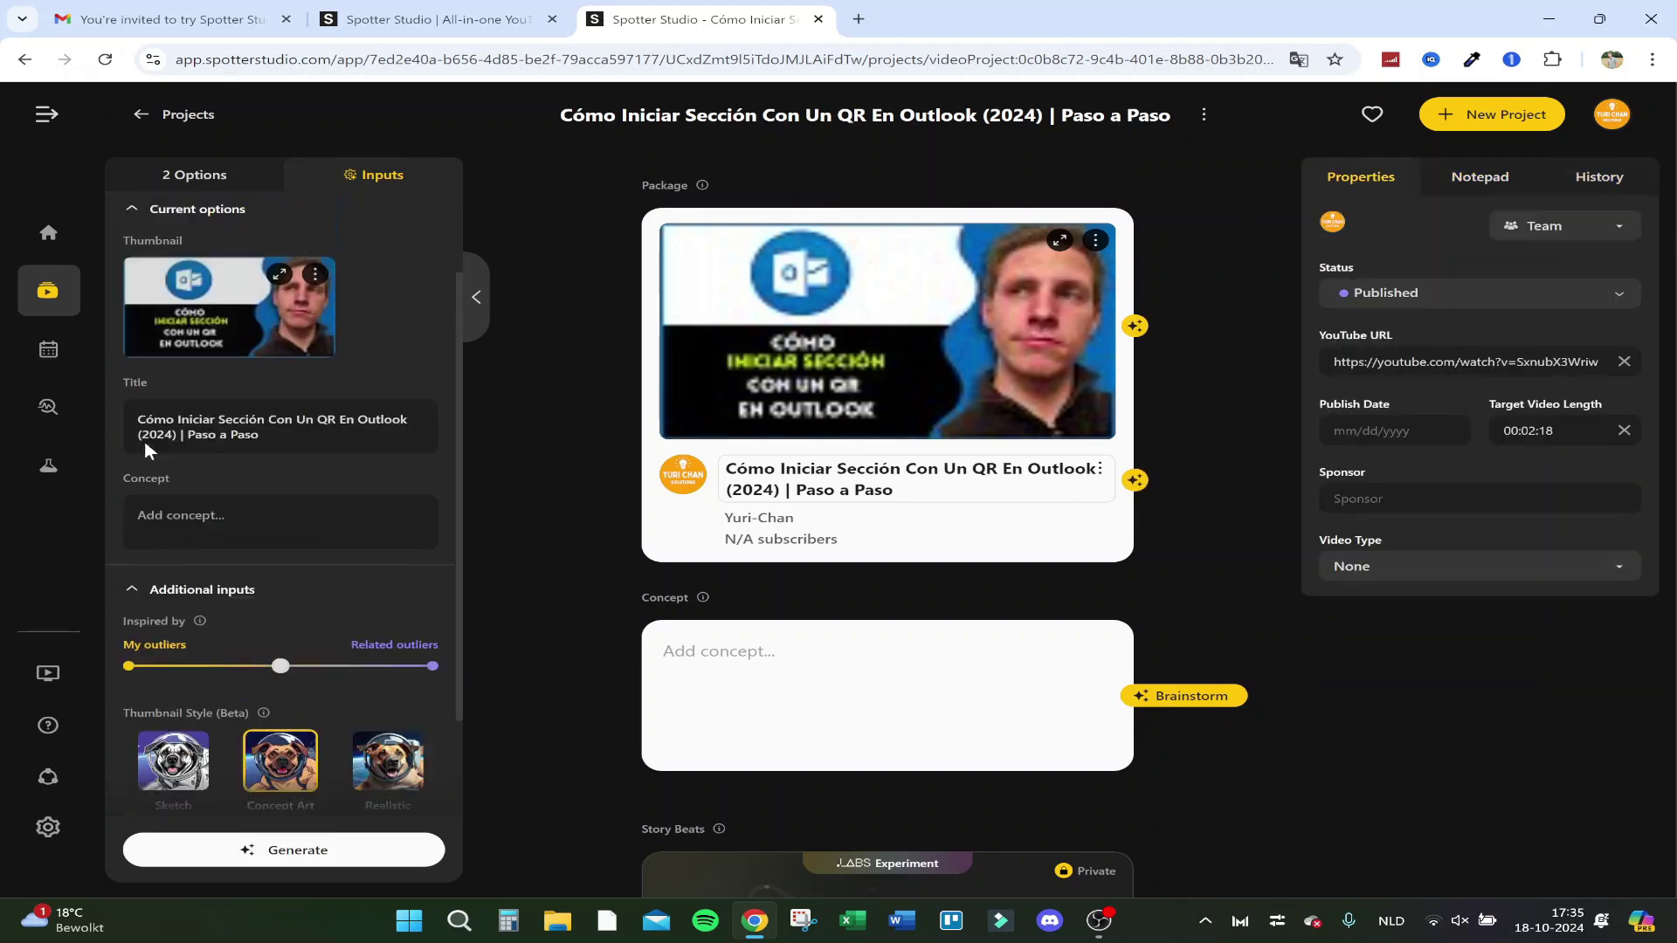
left_click(46, 236)
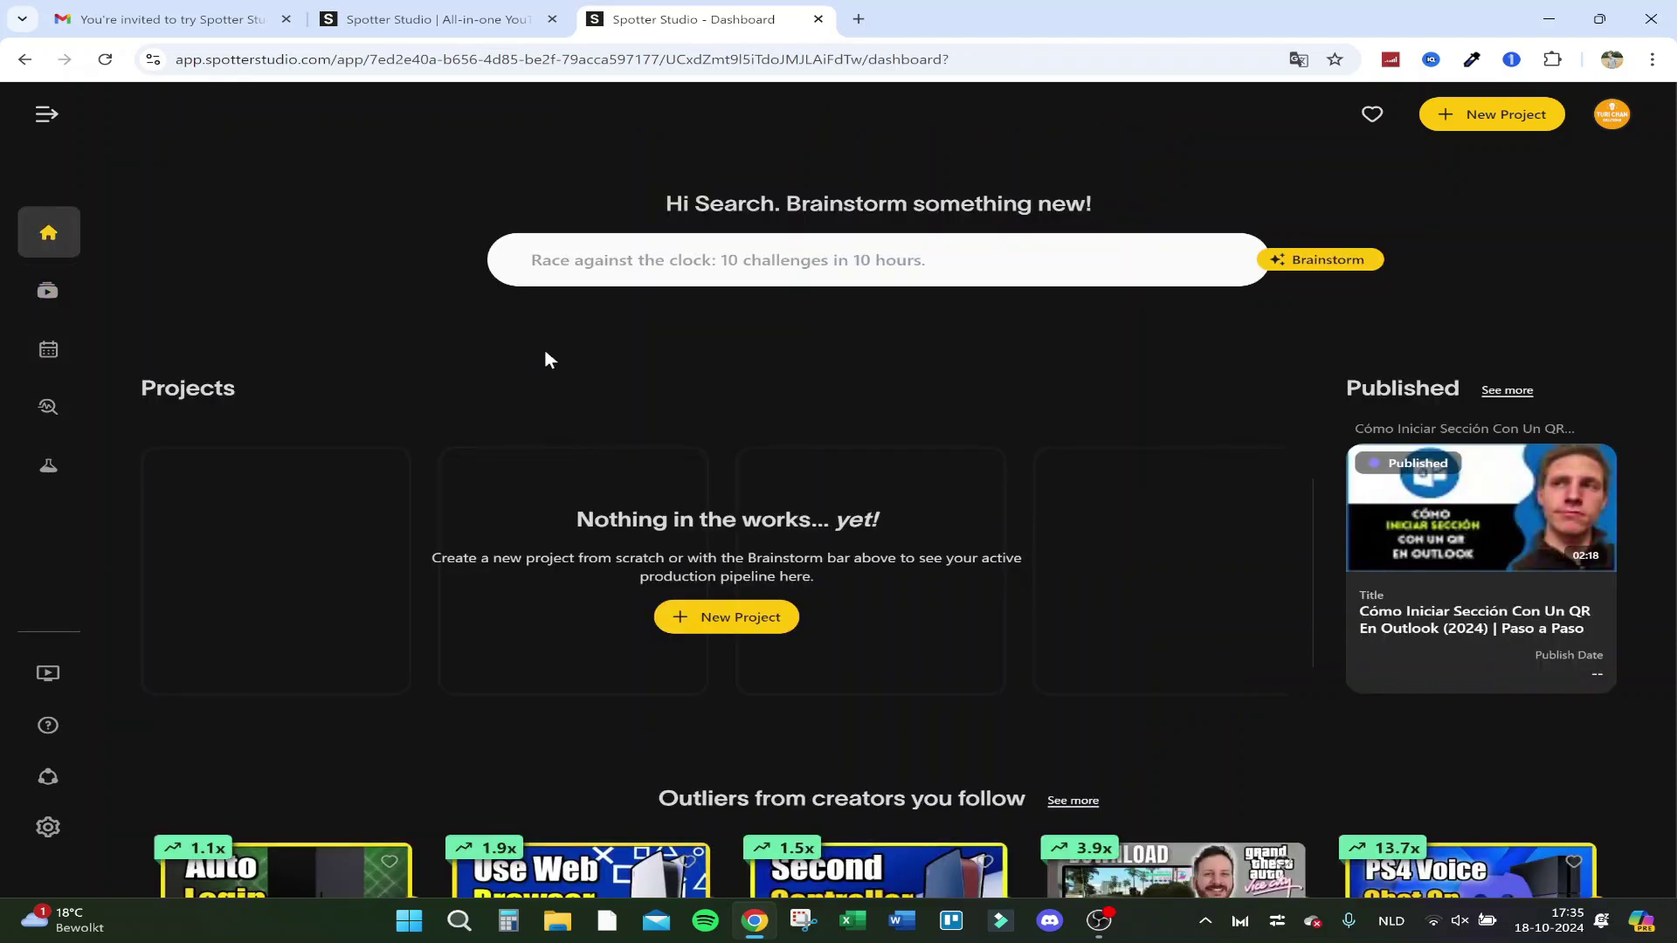
- Expand the sidebar, glance at the October 2024 calendar, then go to Outliers
scroll(274, 332, "down", 3)
scroll(393, 428, "up", 3)
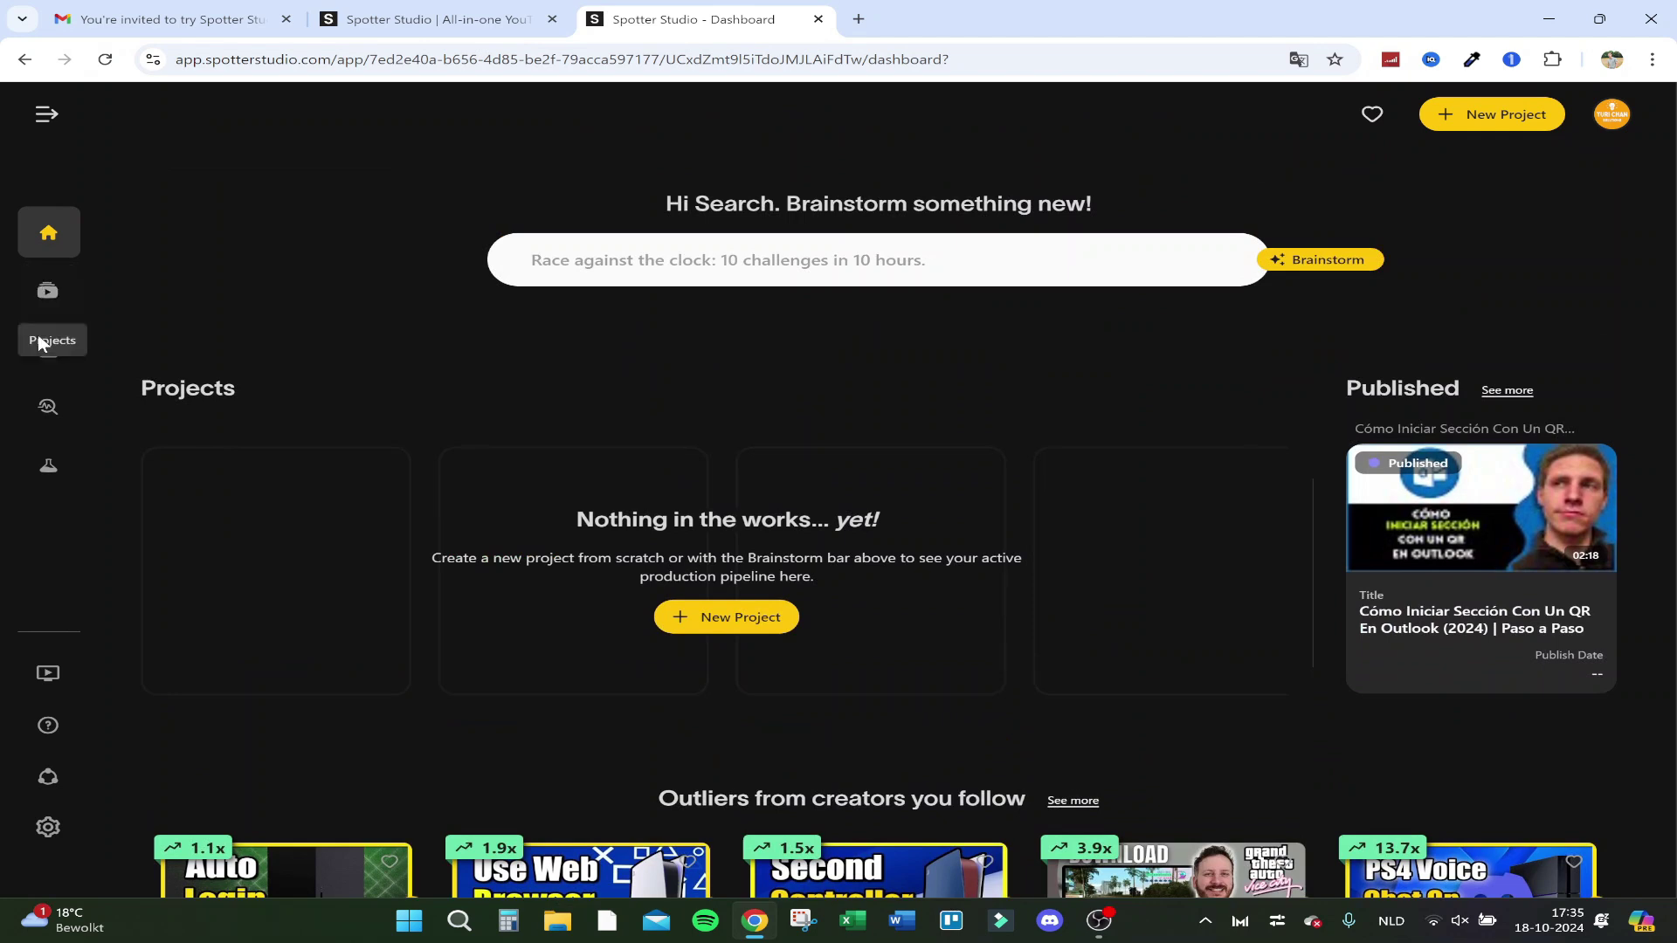
left_click(41, 112)
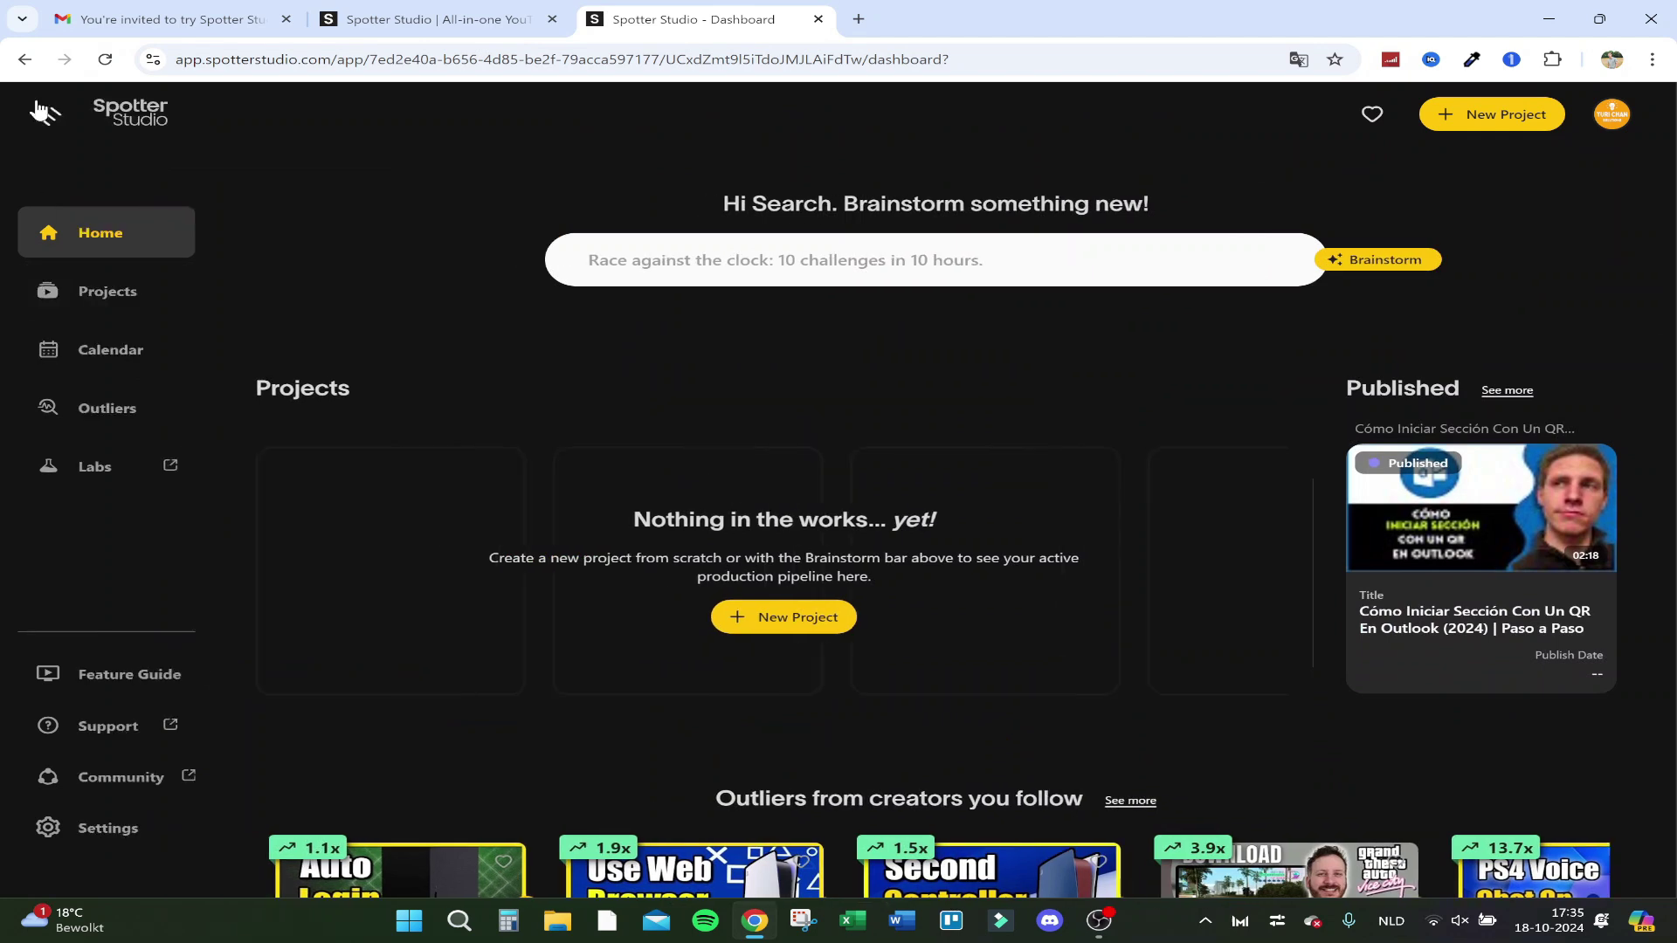
left_click(145, 366)
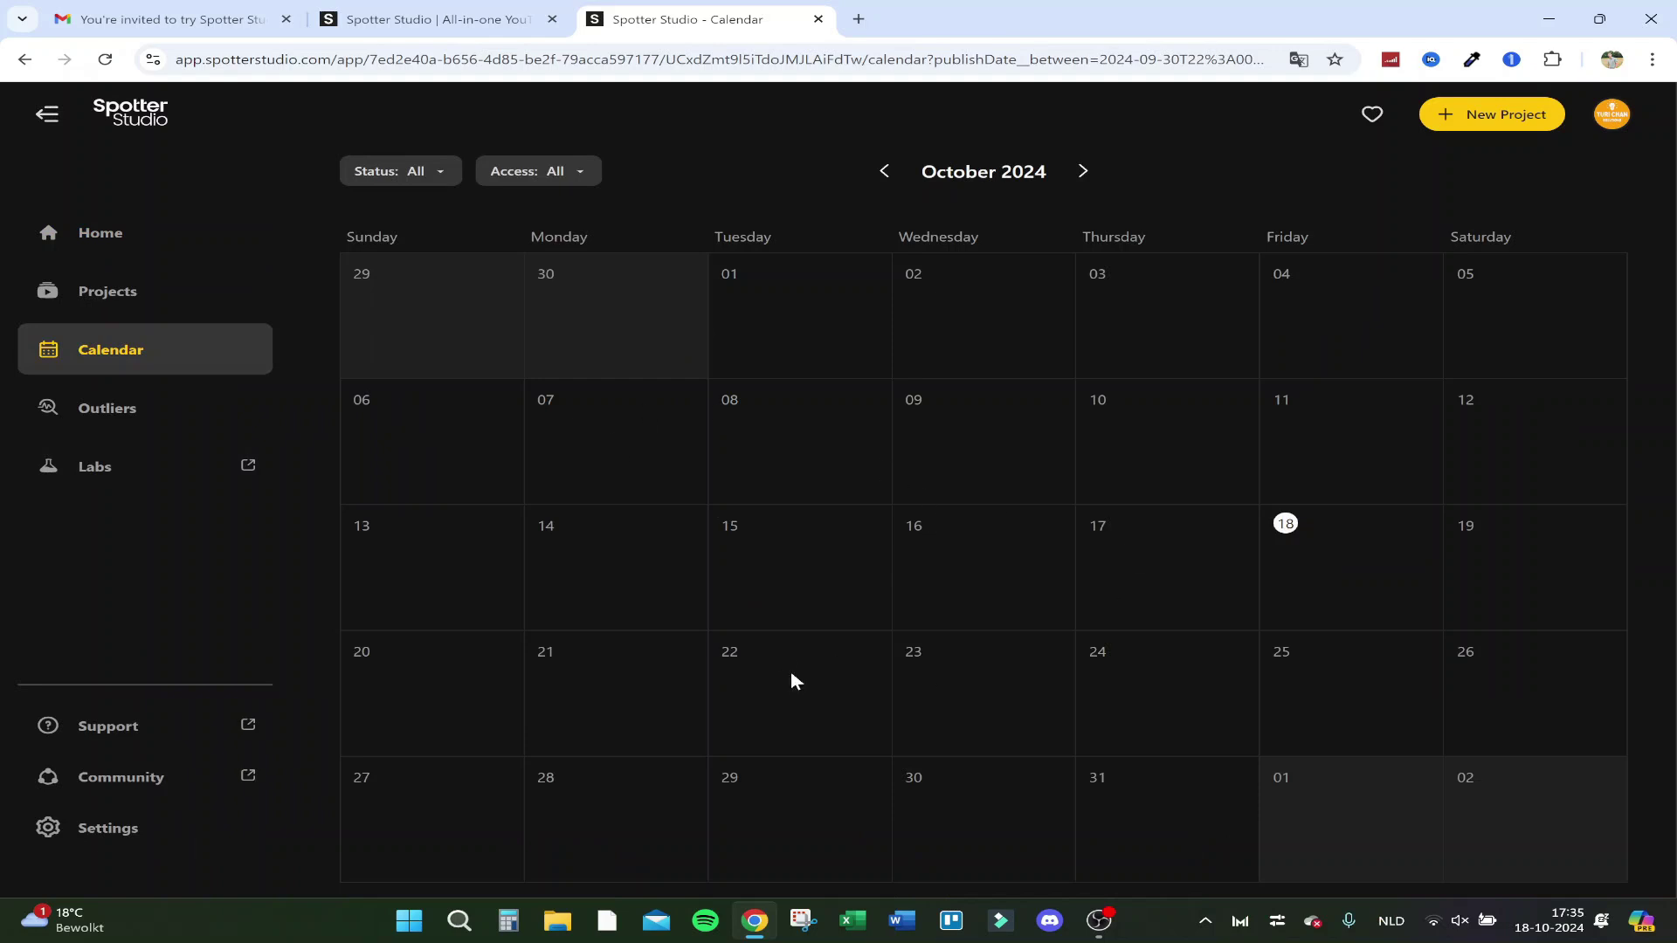
left_click(94, 408)
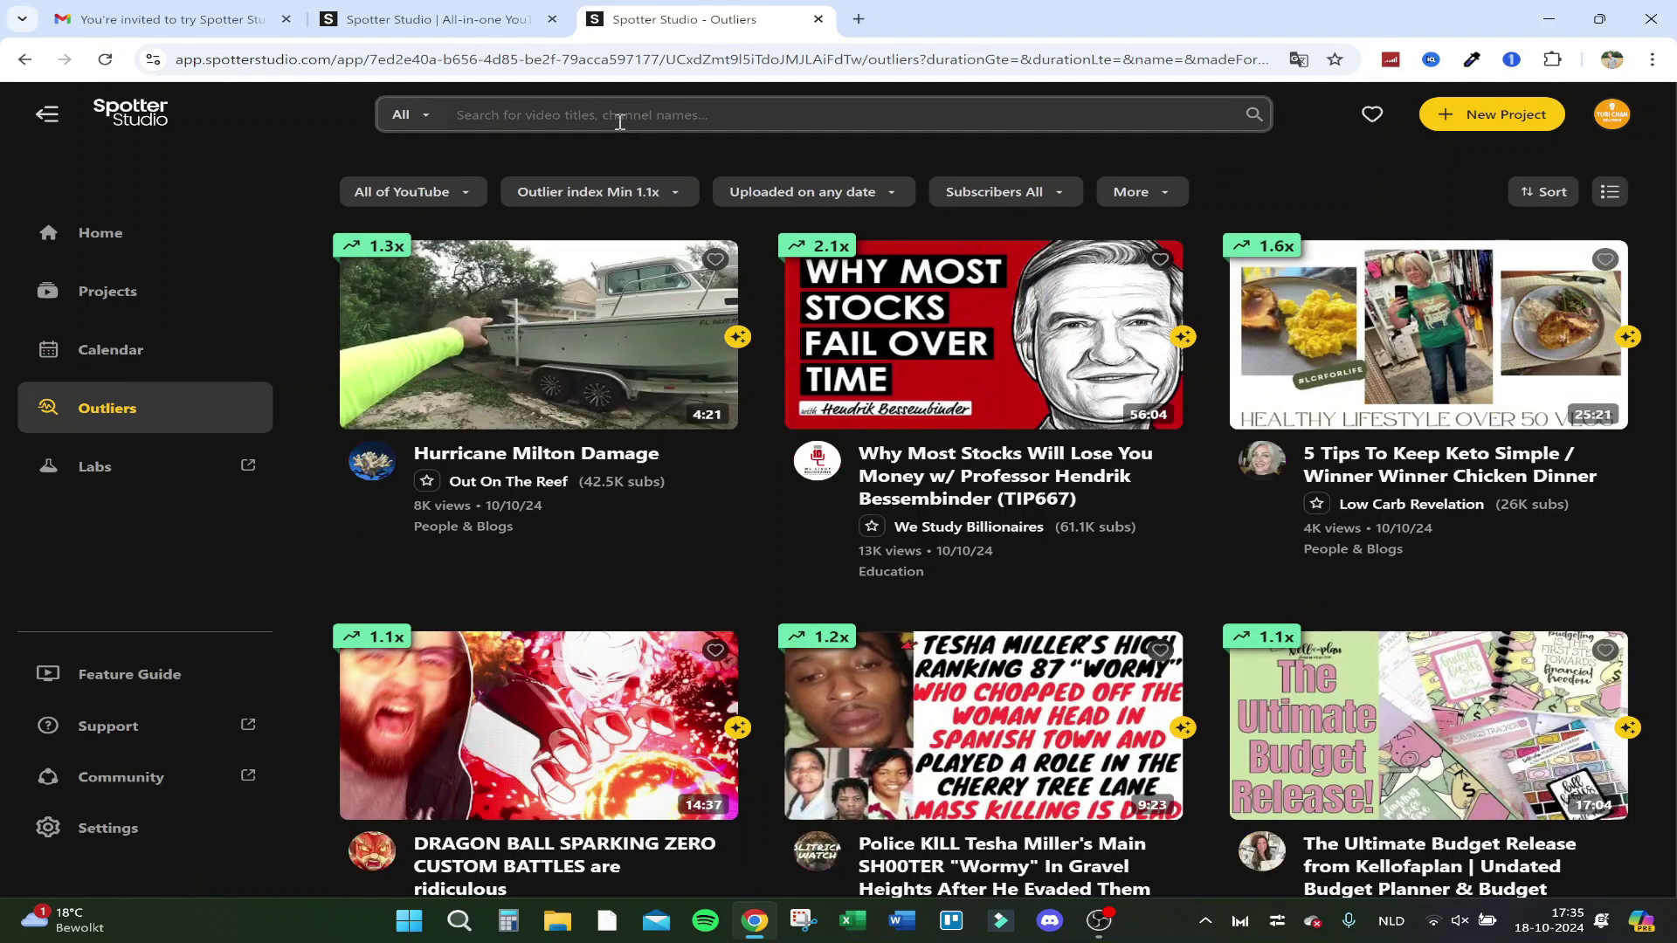
- Search outliers for 'how to make', then 'instagram', and finally 'bank of america'
left_click(620, 123)
type("how t")
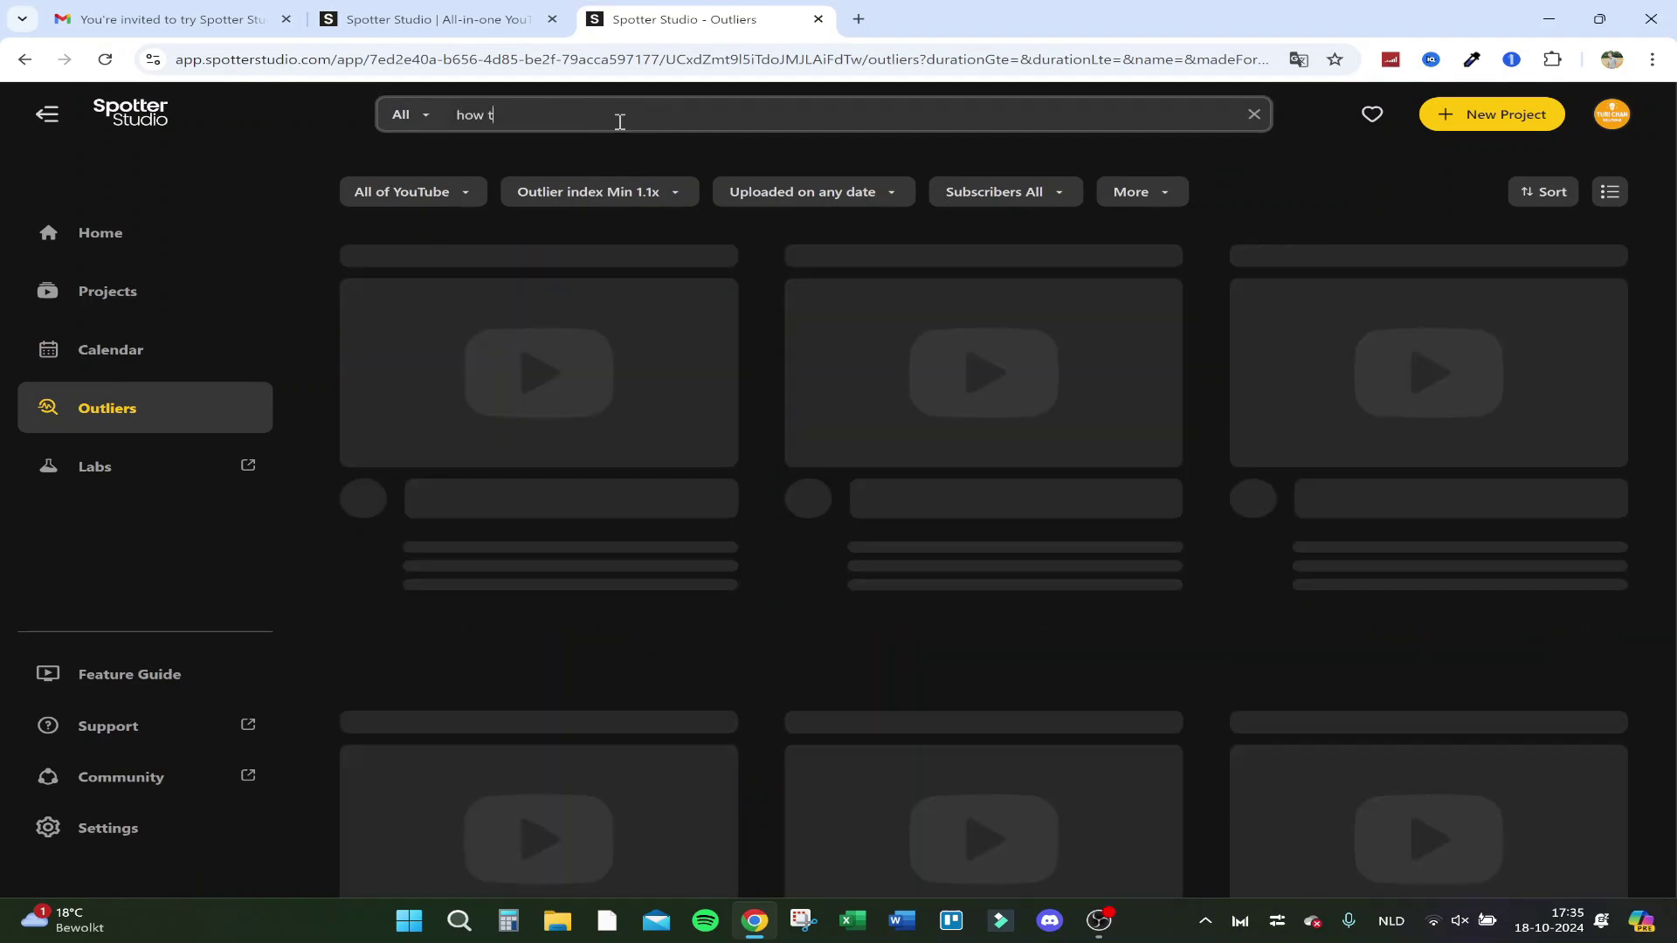
type("o make")
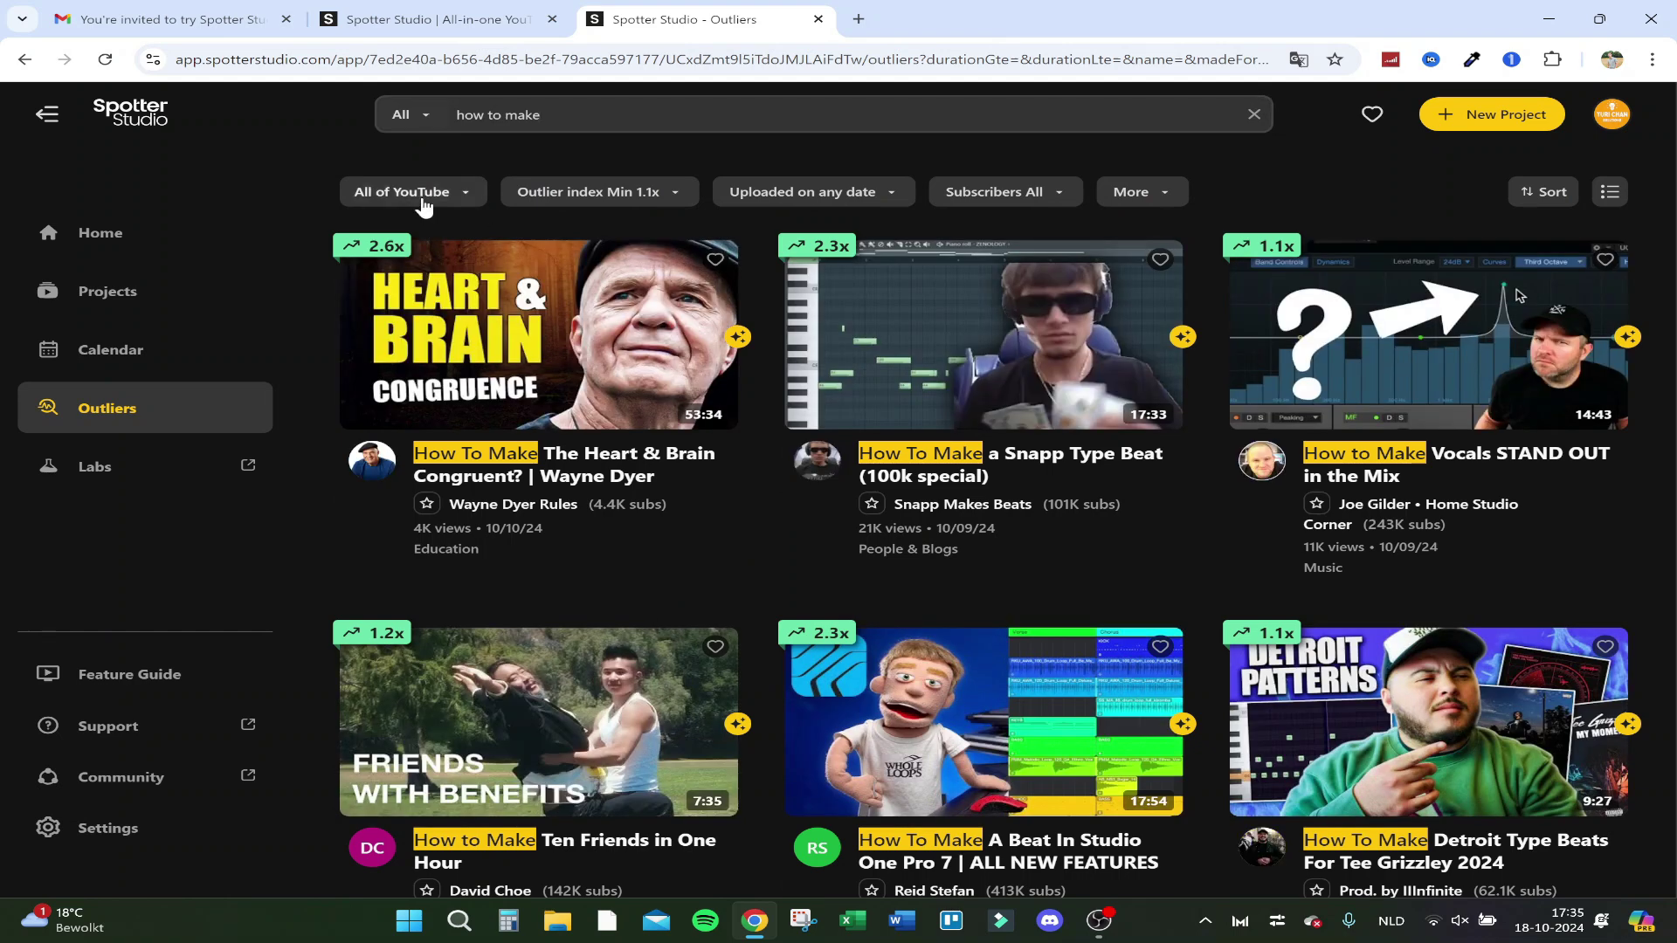
scroll(1258, 386, "down", 3)
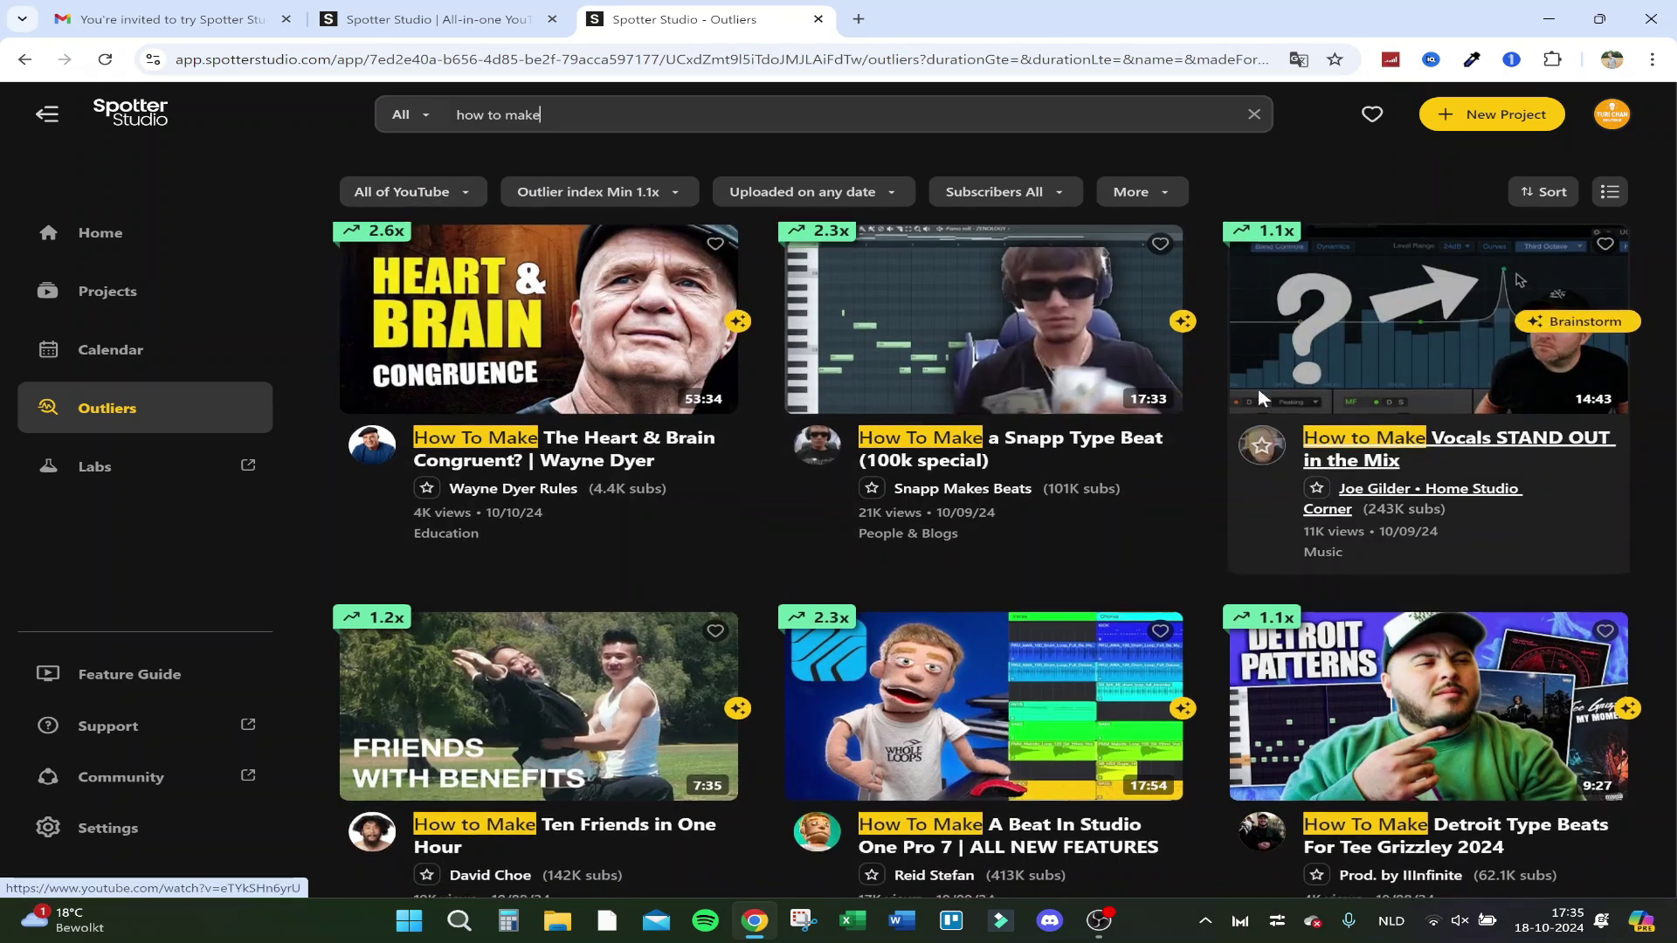
scroll(546, 415, "up", 3)
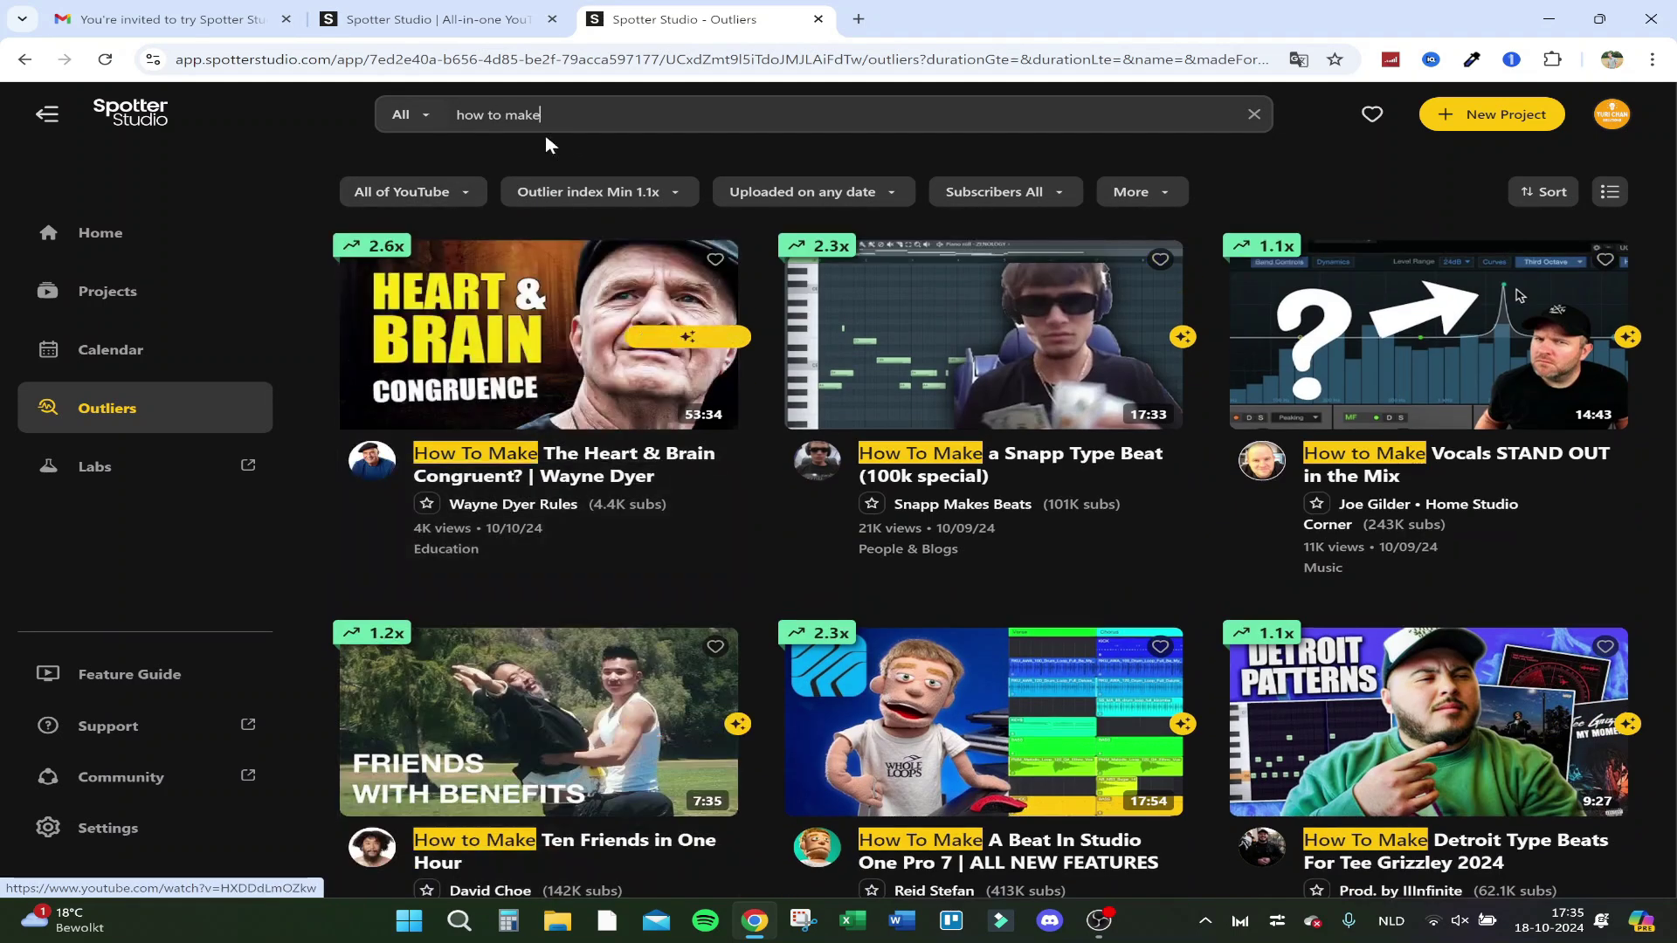
triple_click(524, 122)
type("insdta")
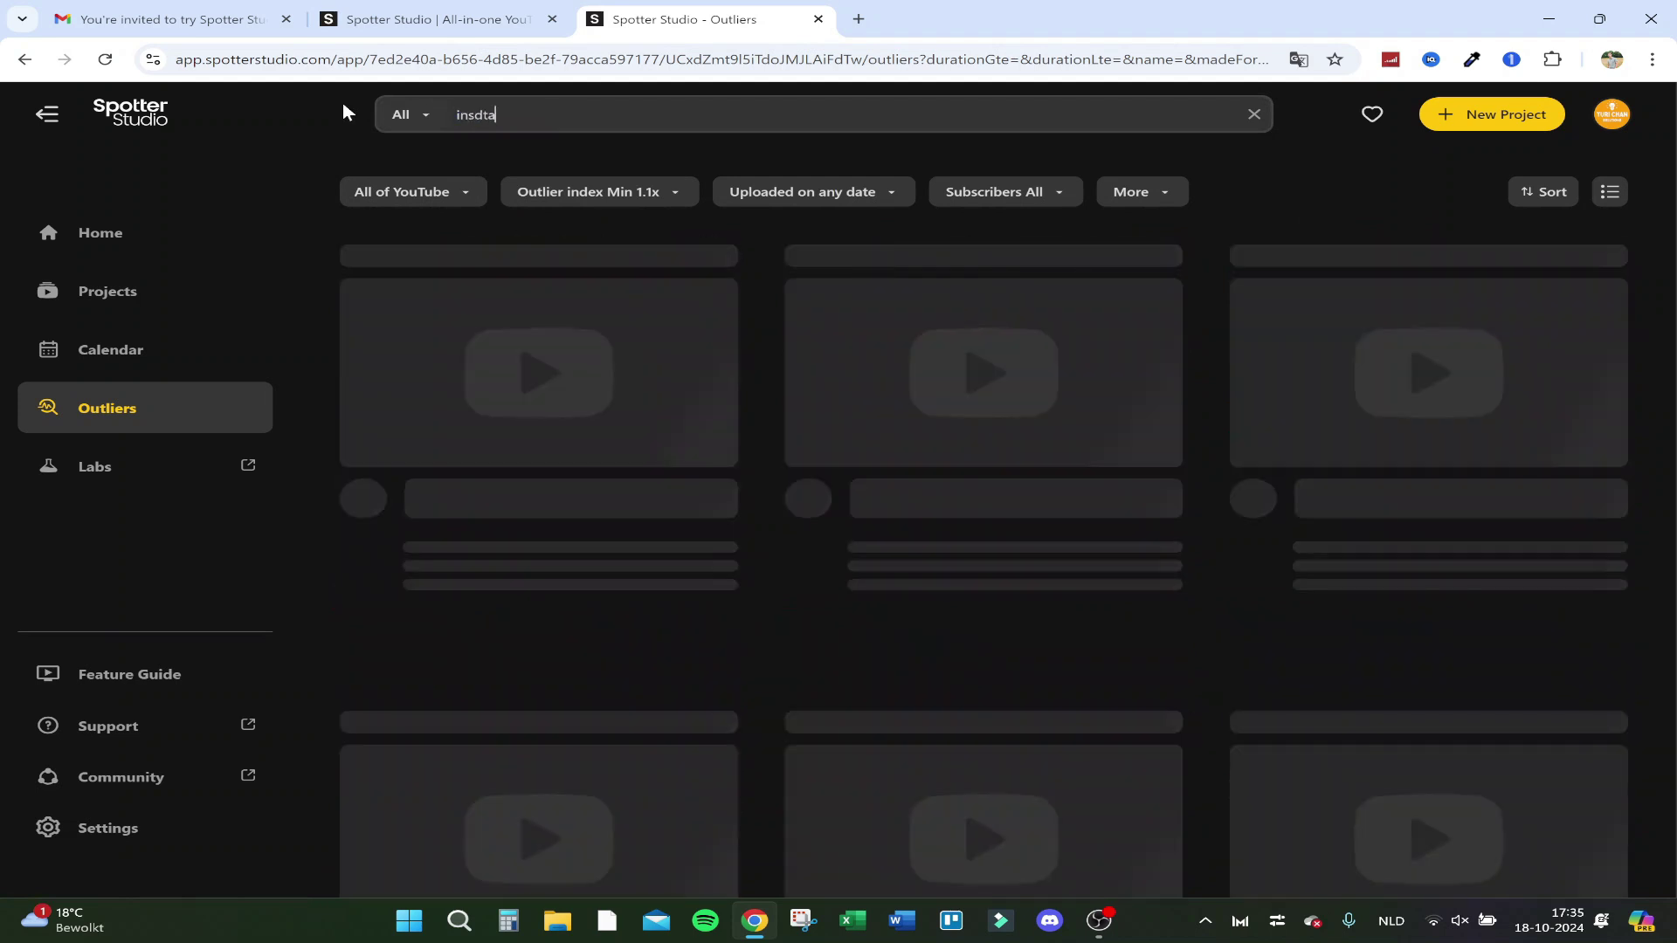
key("BackSpace")
key("BackSpace")
key("BackSpace")
type("tagram")
key("ctrl+a")
type("bank of america")
- Inspect the source, outlier index and upload date filters, applying a 10x minimum index
left_click(395, 194)
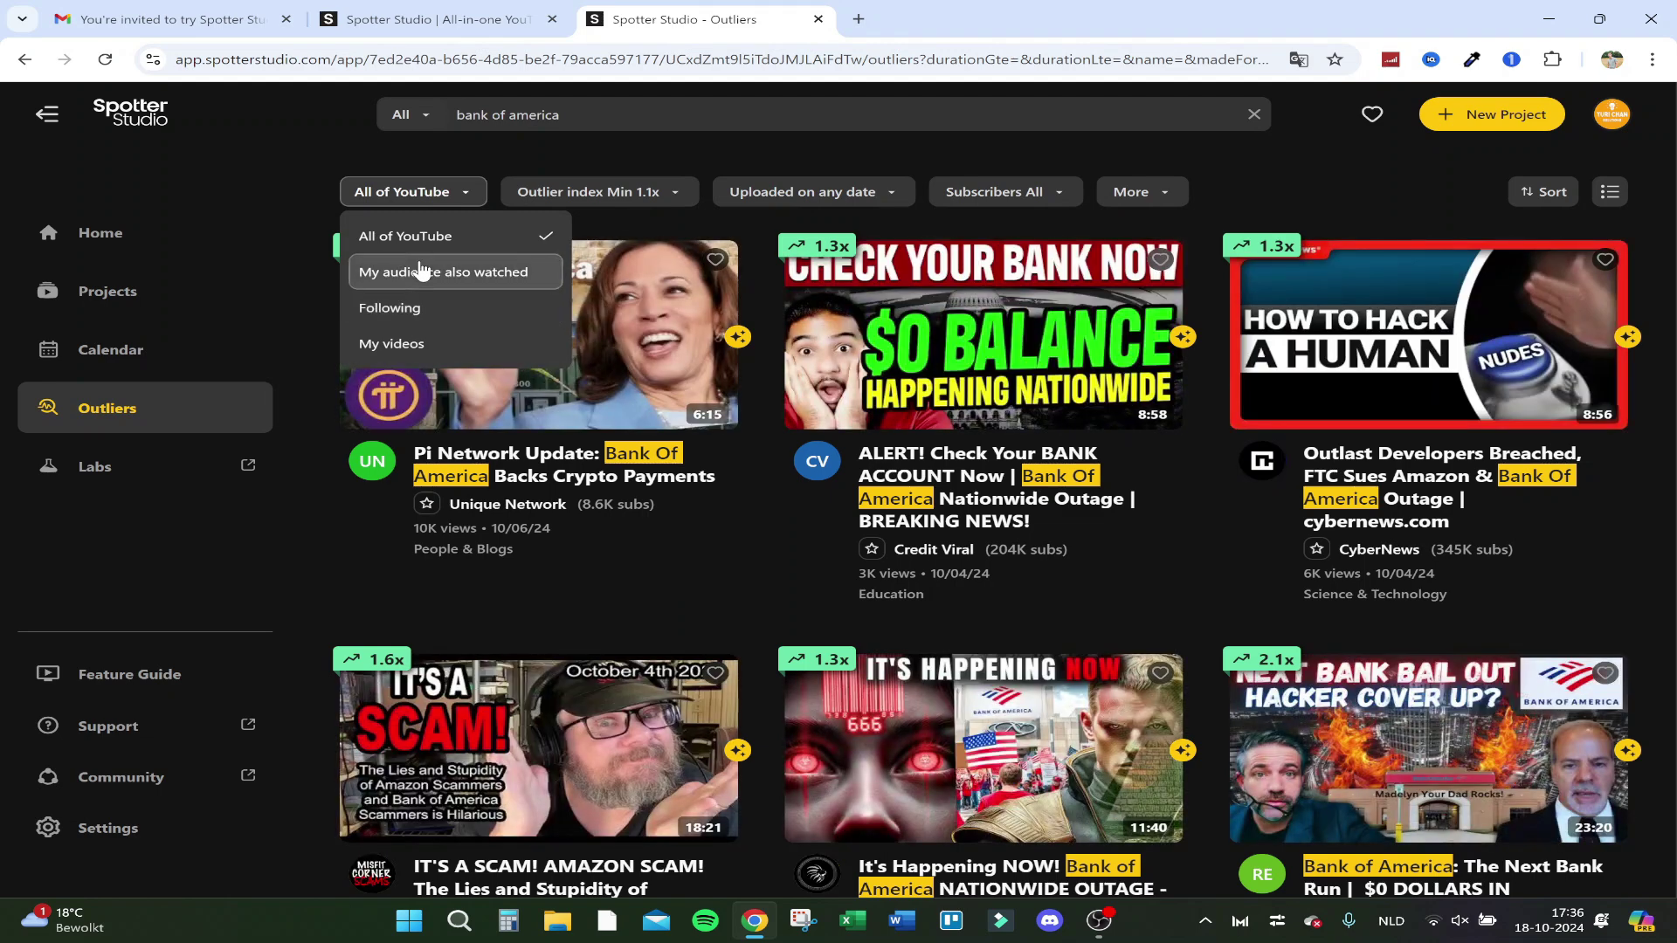
left_click(585, 206)
left_click(587, 206)
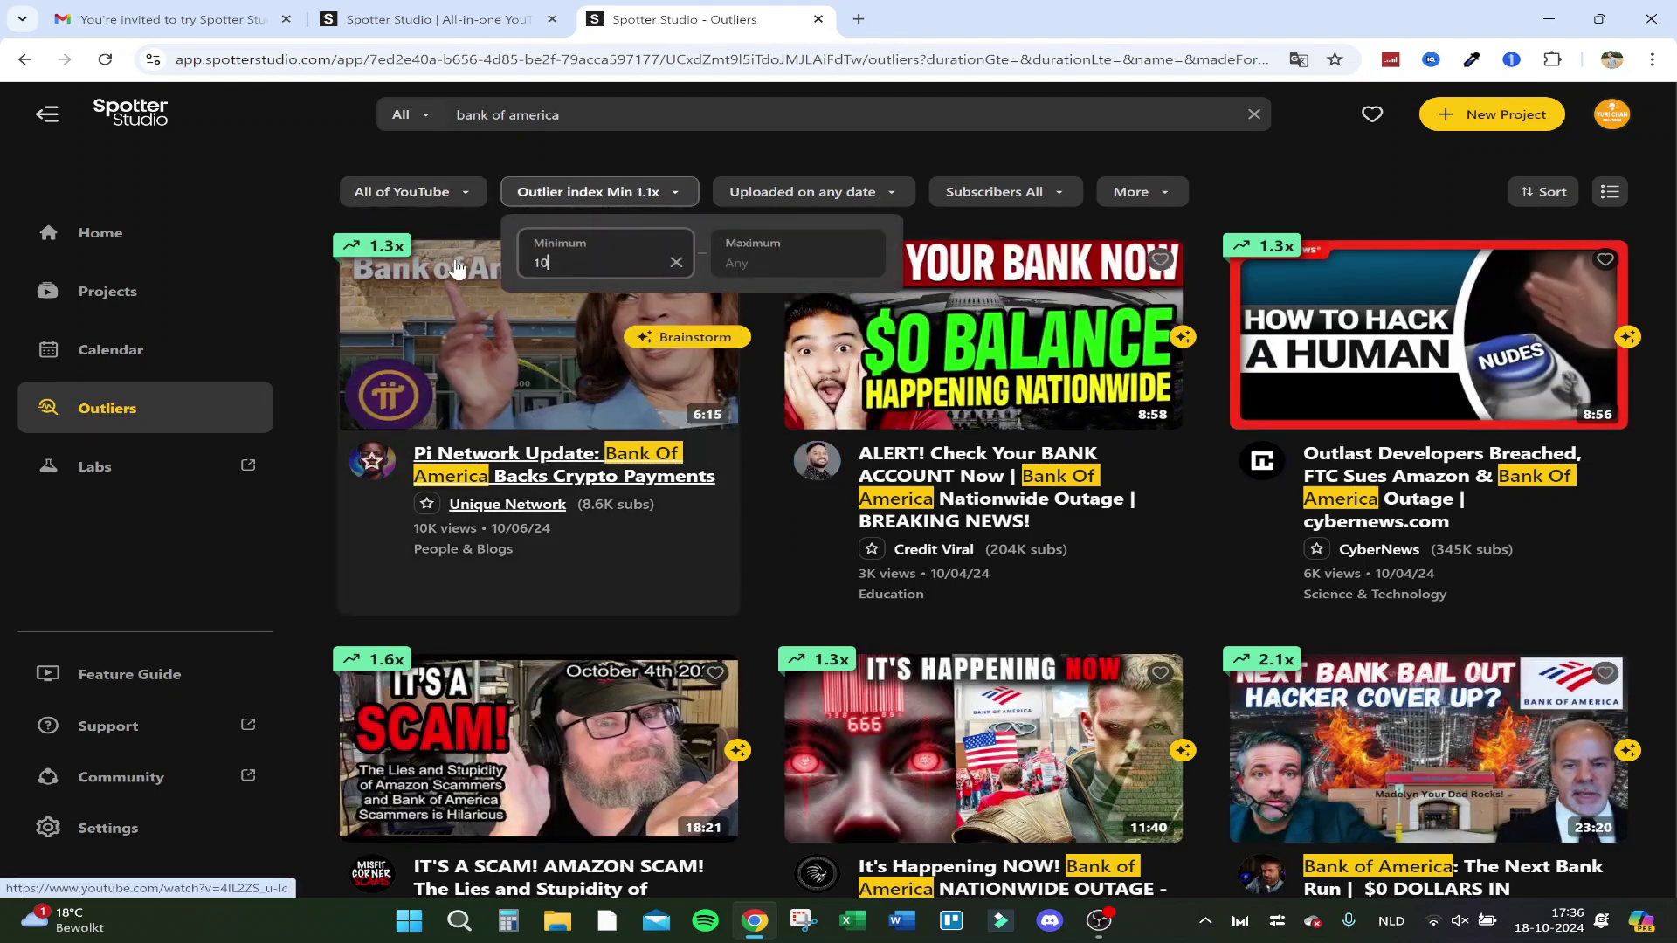
left_click(817, 255)
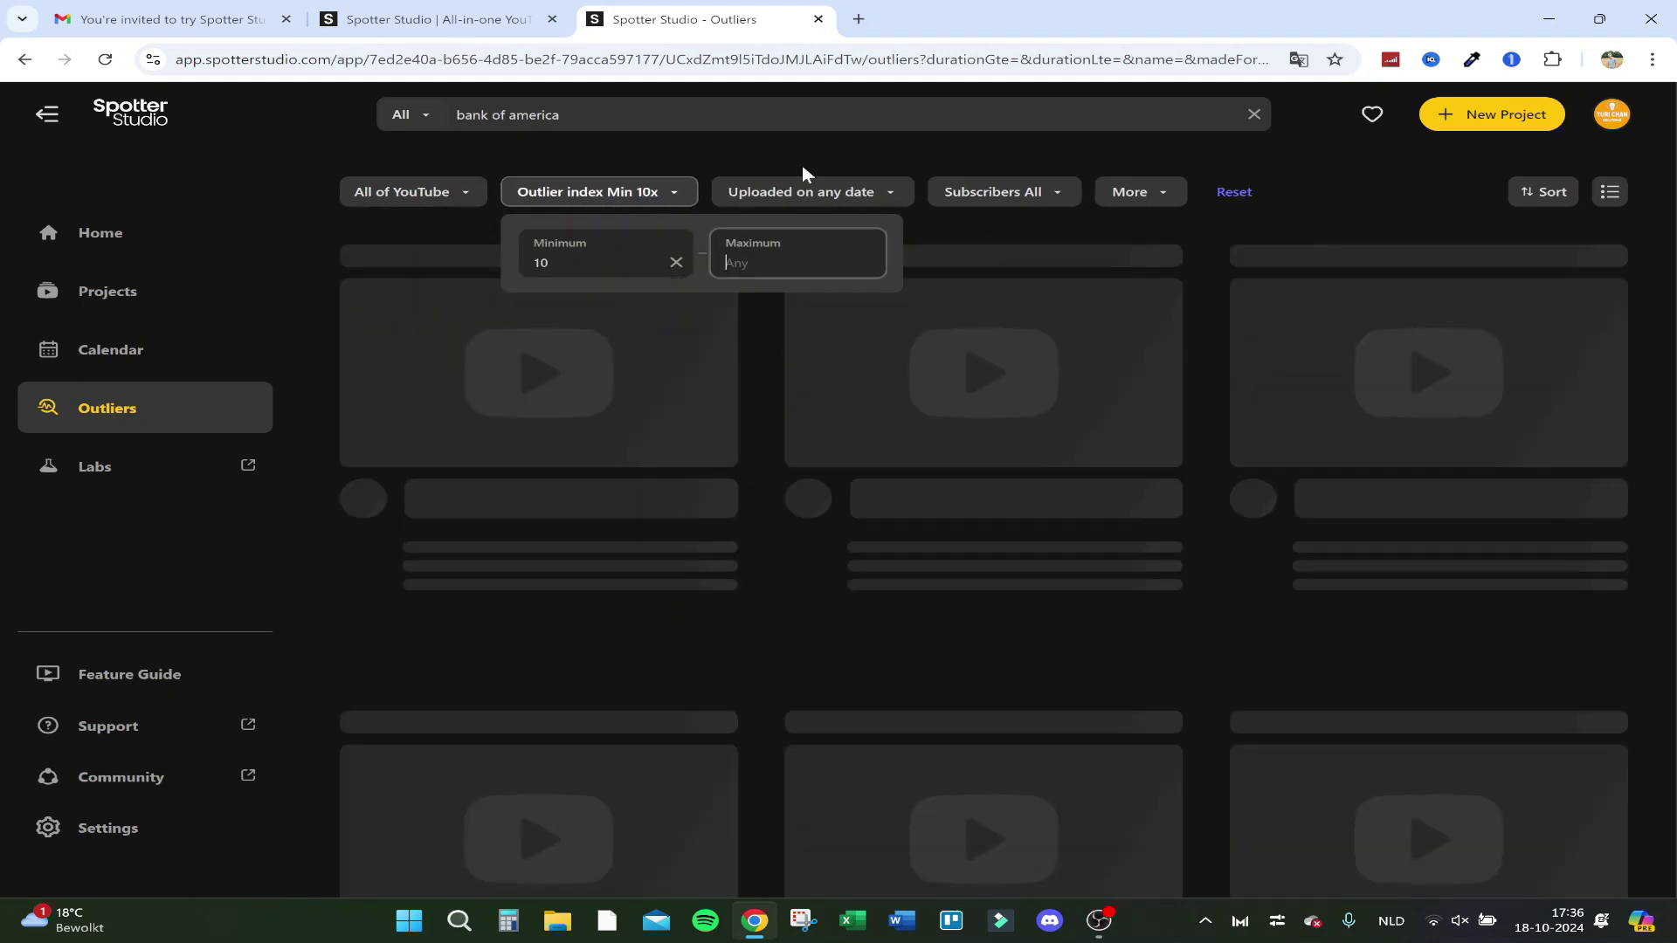
left_click(801, 189)
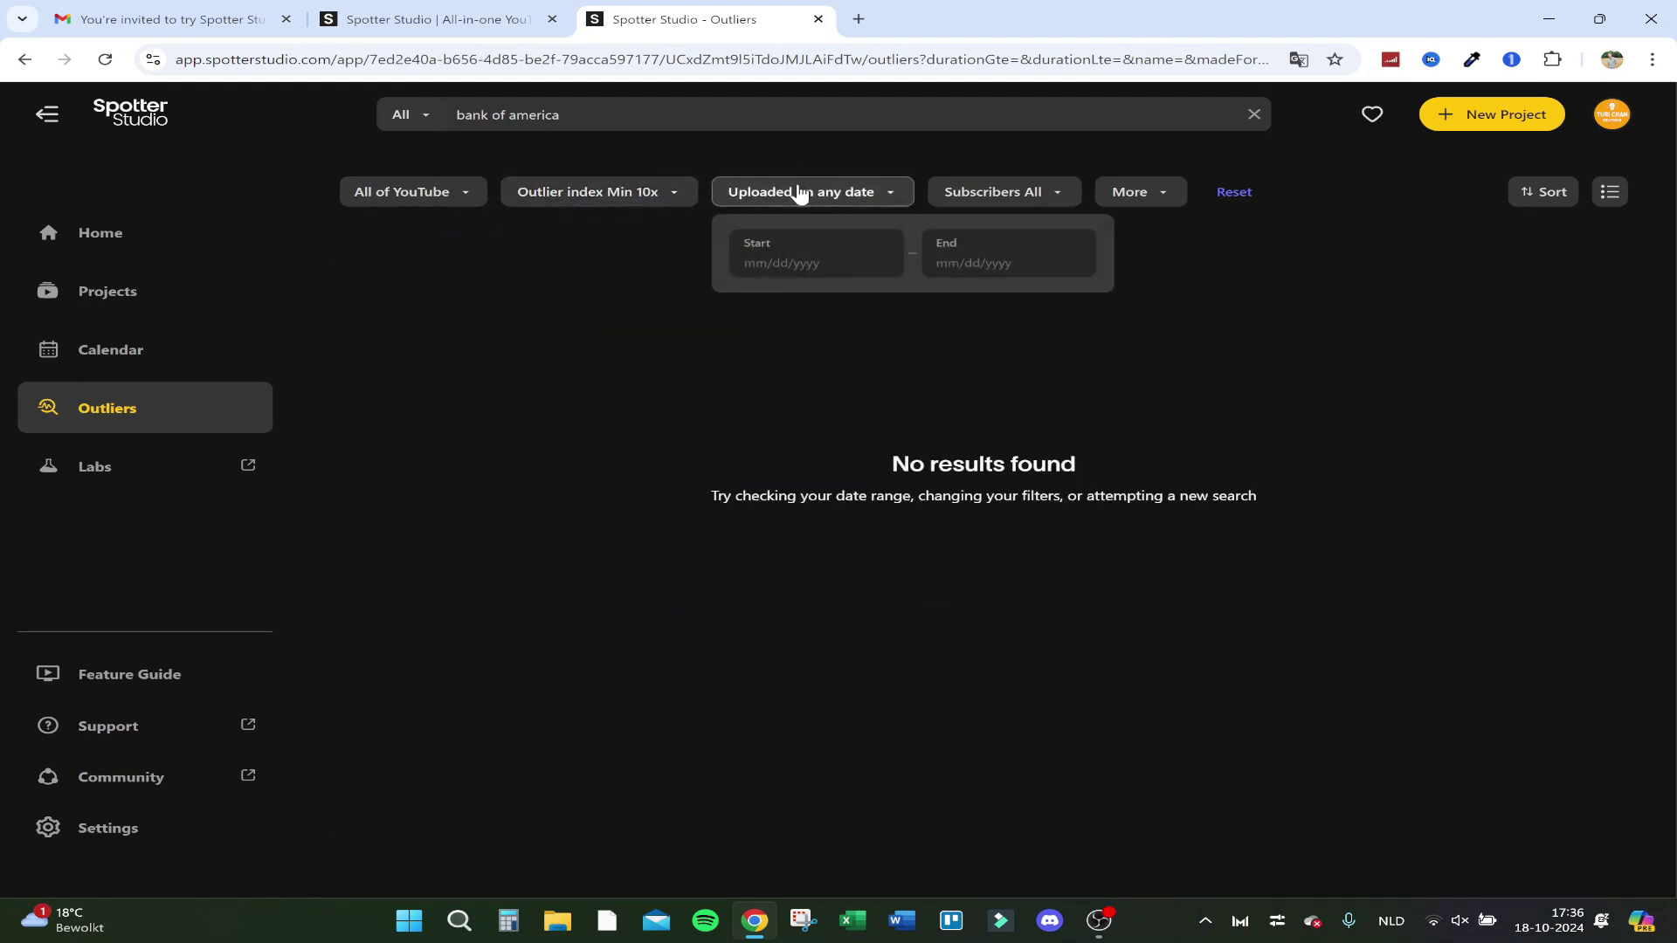
left_click(655, 193)
left_click(763, 172)
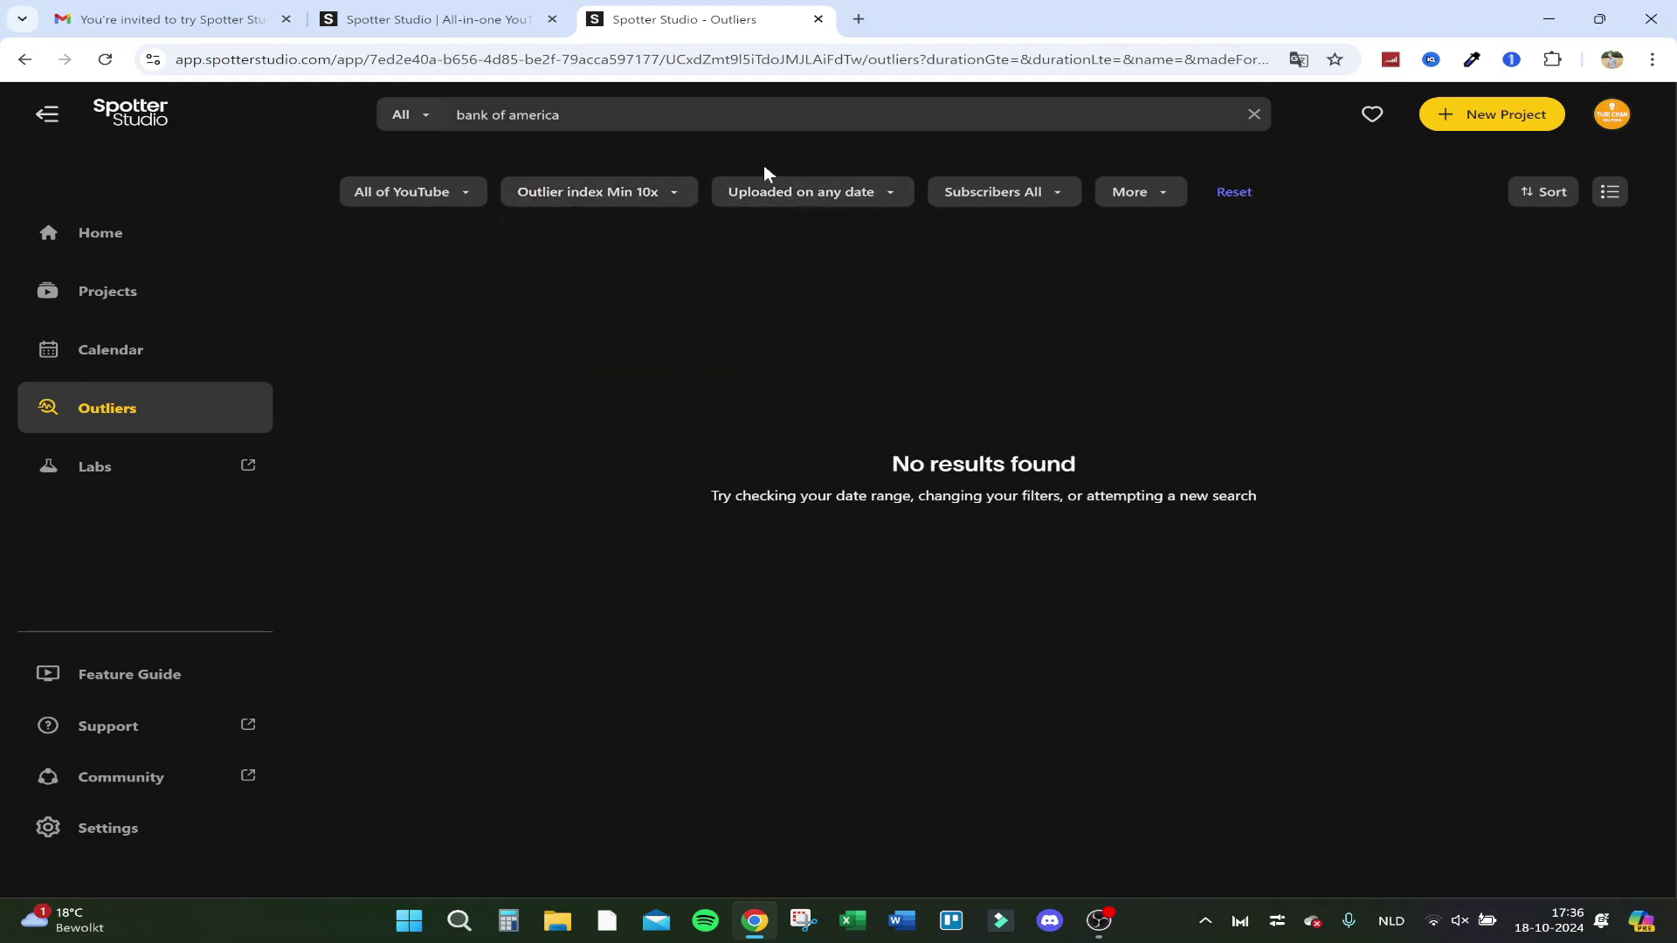
left_click(465, 202)
left_click(588, 204)
- Lower the minimum outlier index from 10x to 3x
left_click(614, 205)
left_click_drag(618, 247, 433, 244)
left_click(570, 256)
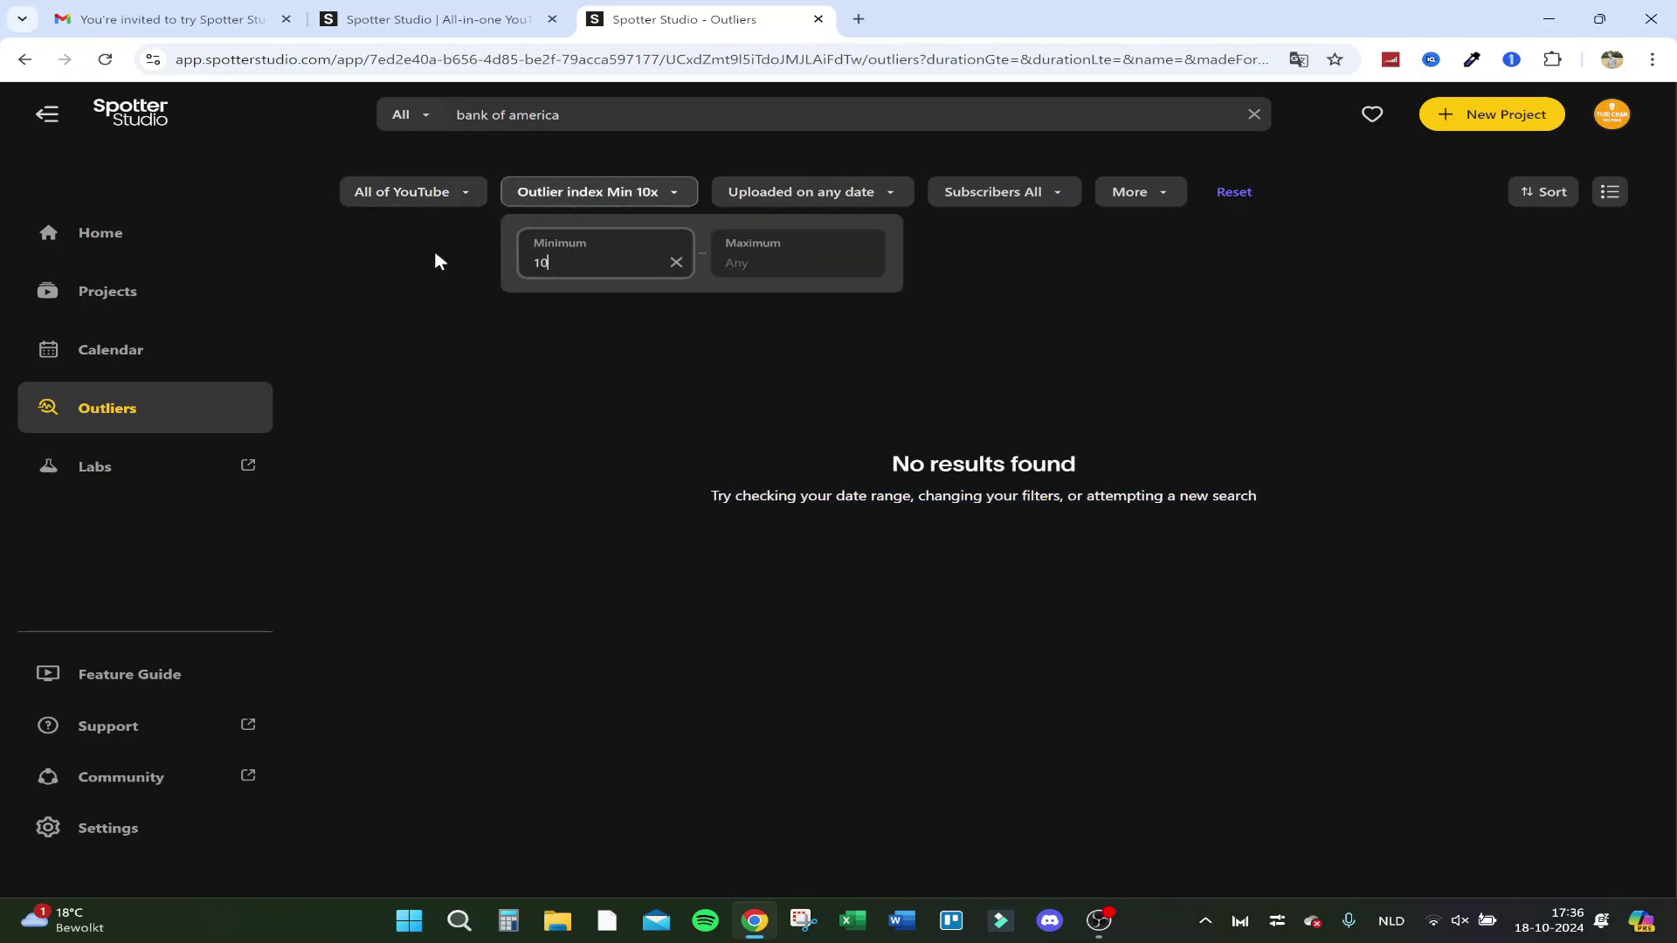
key("BackSpace")
key("BackSpace")
type("3")
key("Return")
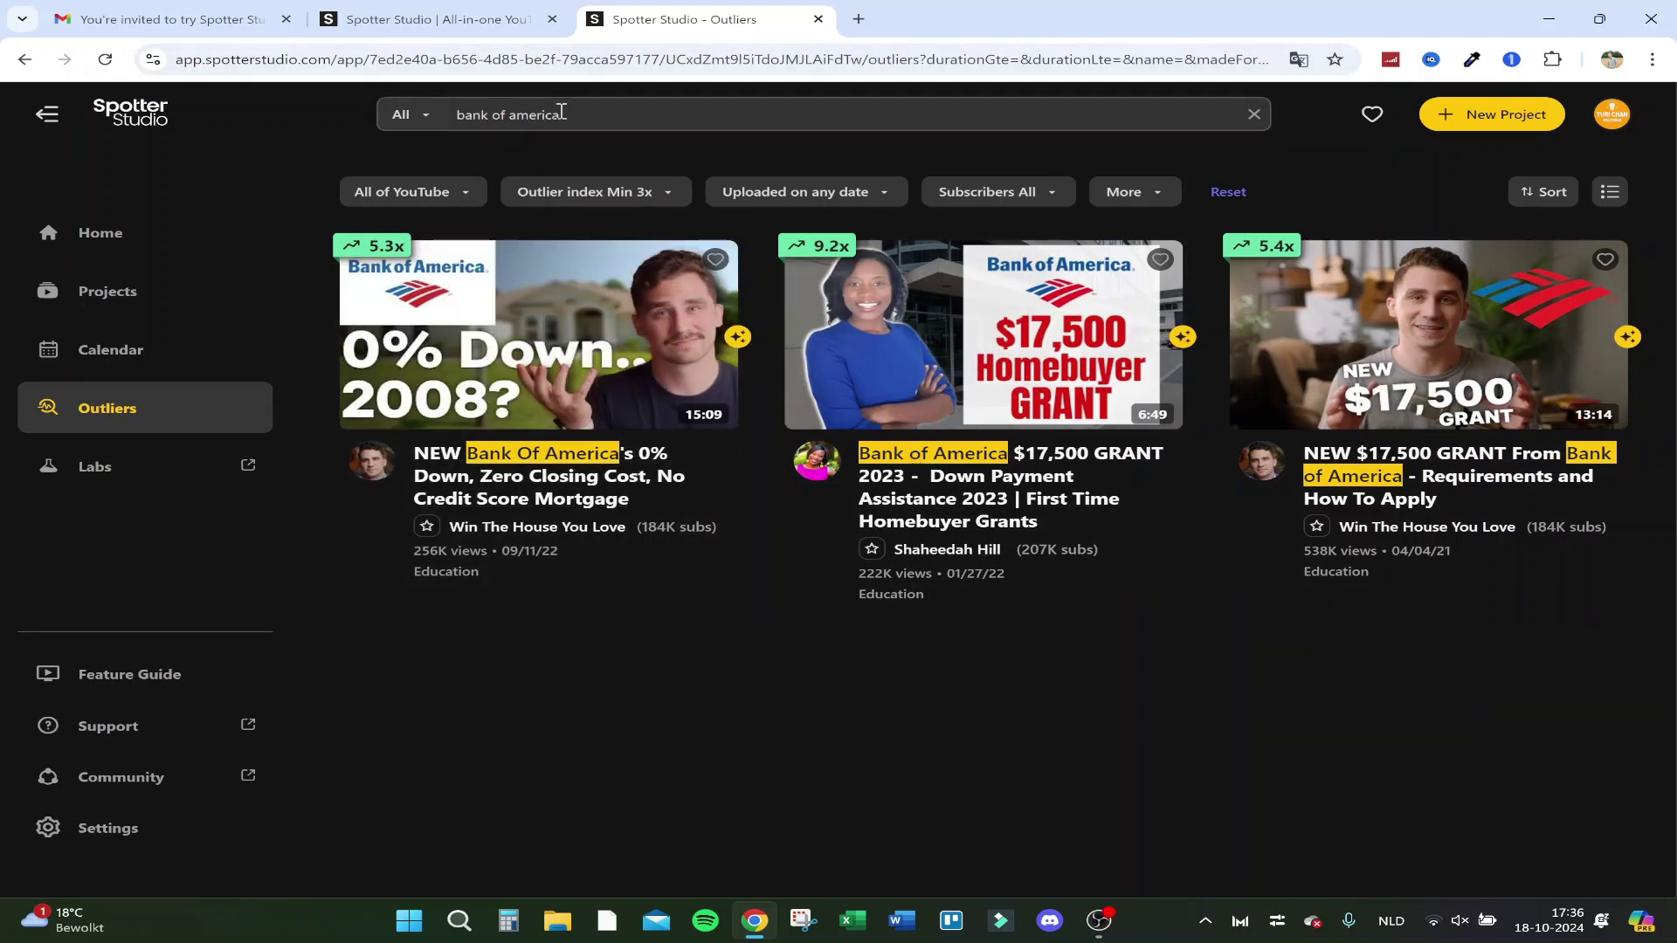
- Clear the 'bank of america' term from the search box
left_click(410, 114)
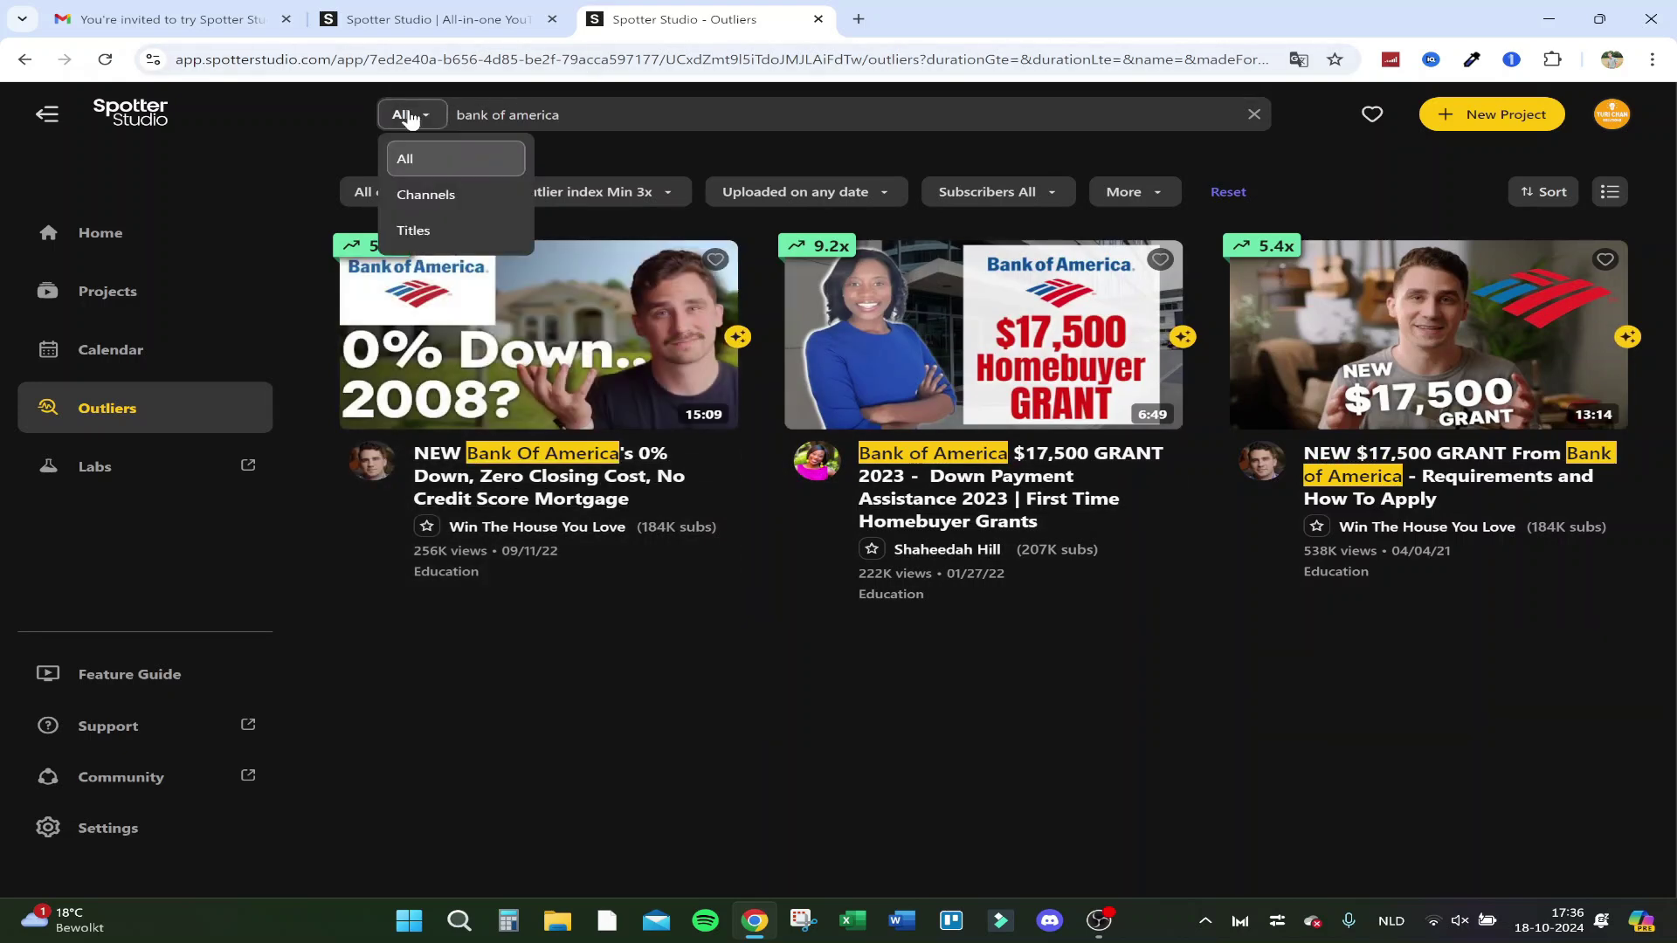
left_click(409, 115)
triple_click(592, 120)
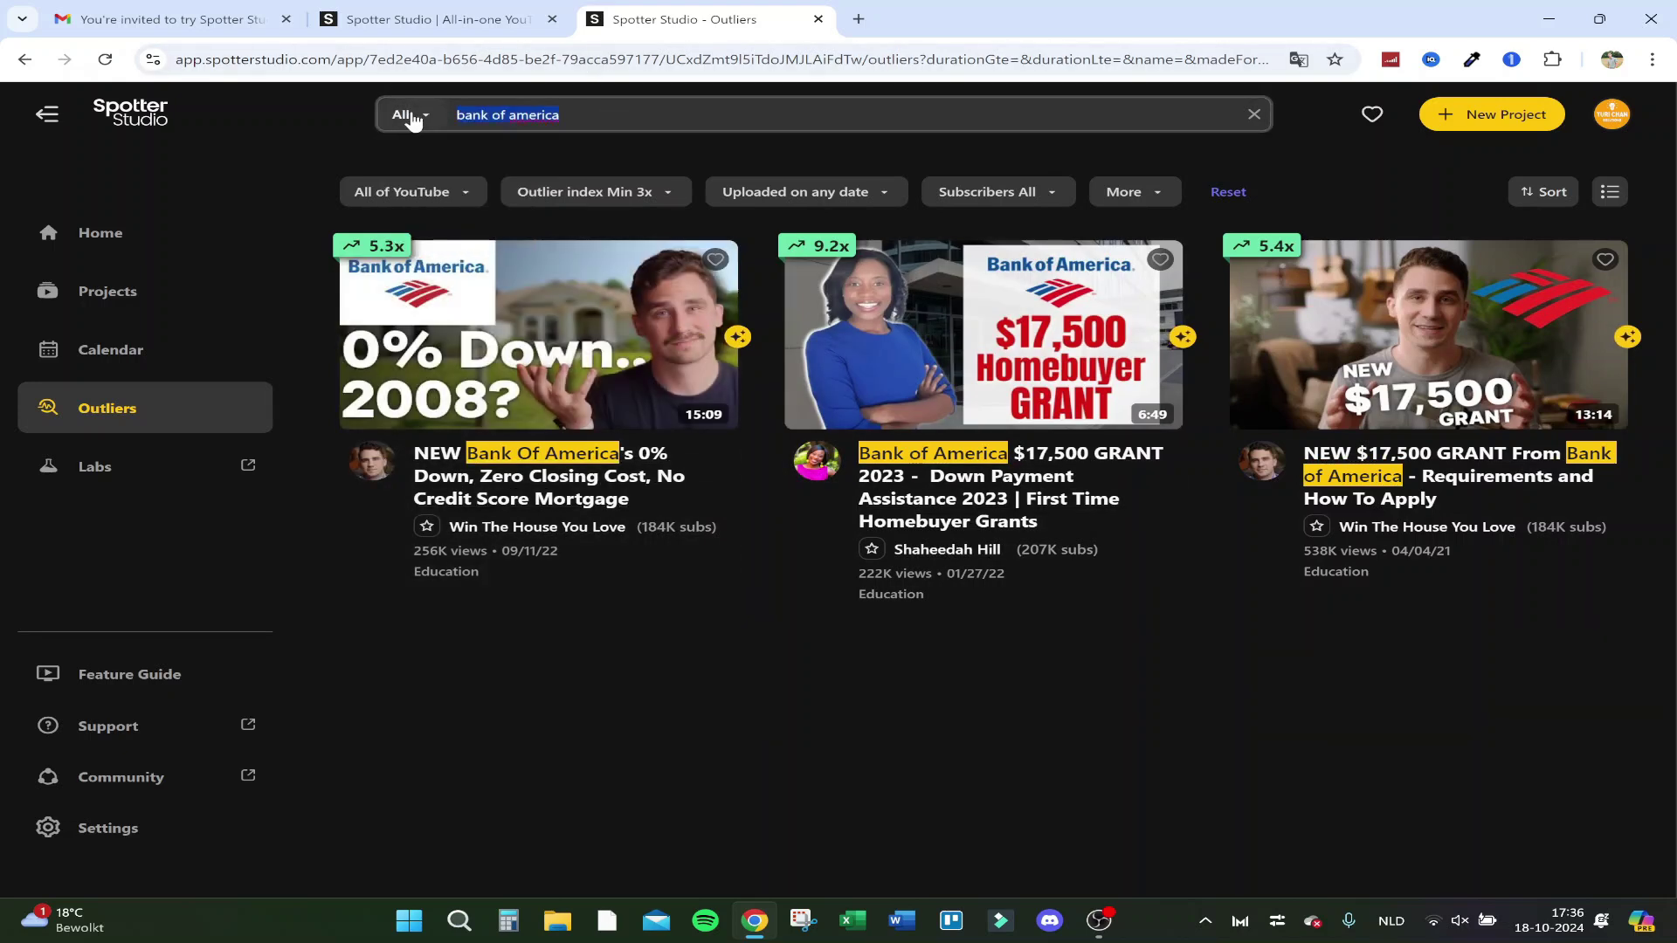
key("BackSpace")
- Search 'instagram' with a minimum outlier index of 10x
type("instagram")
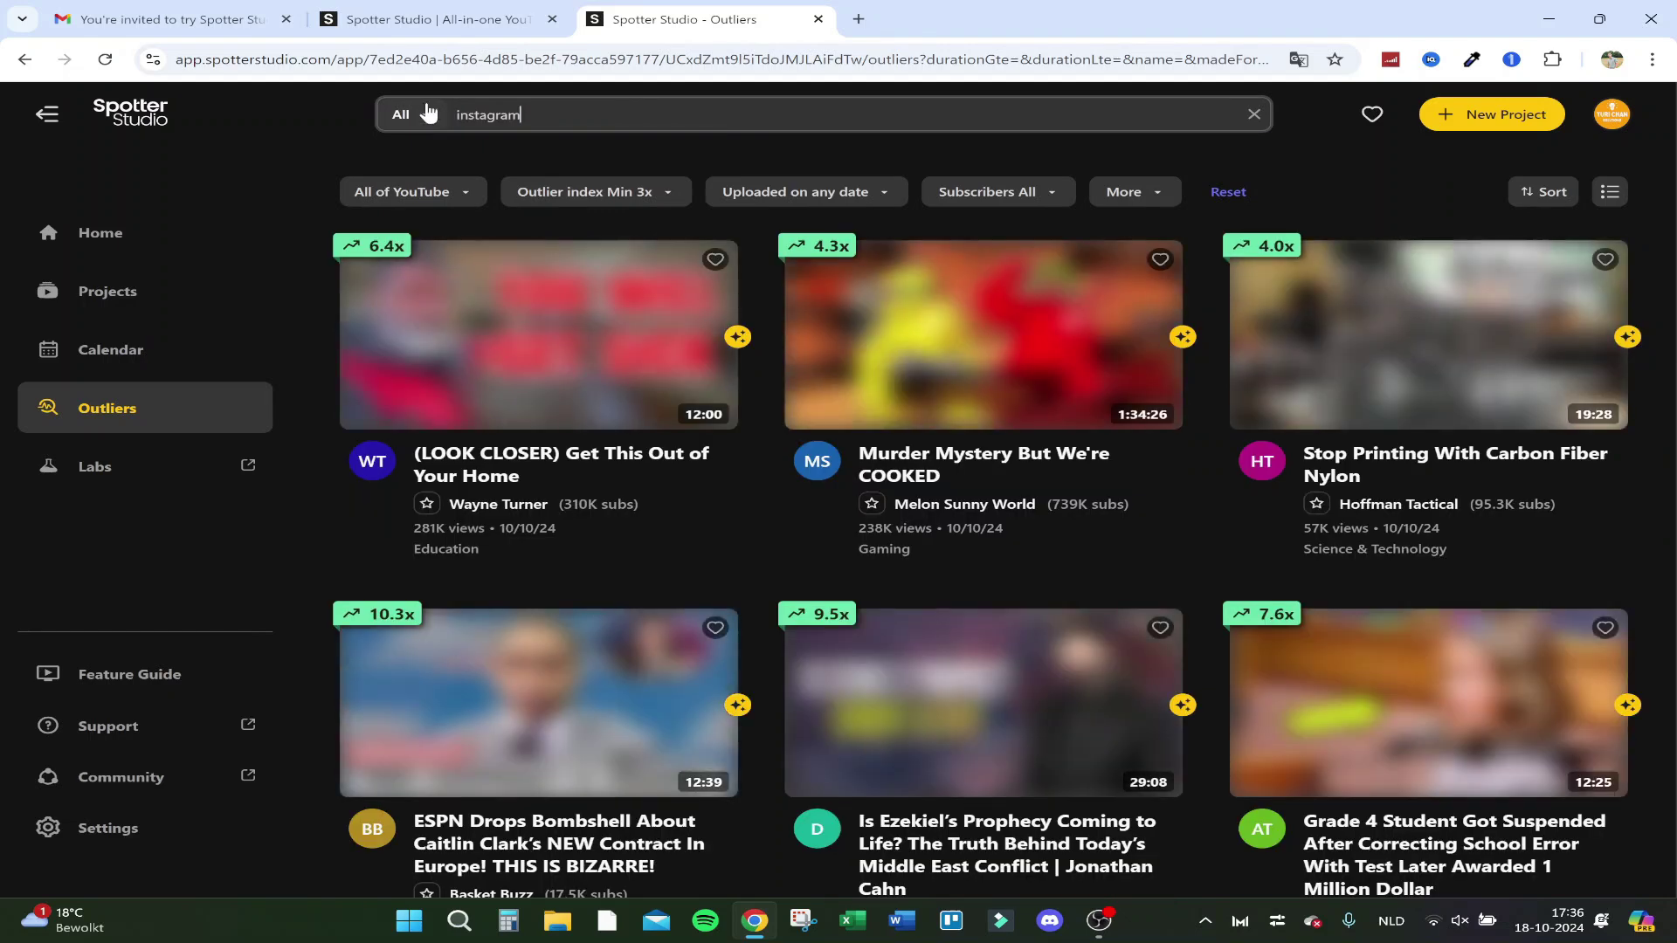
left_click(479, 191)
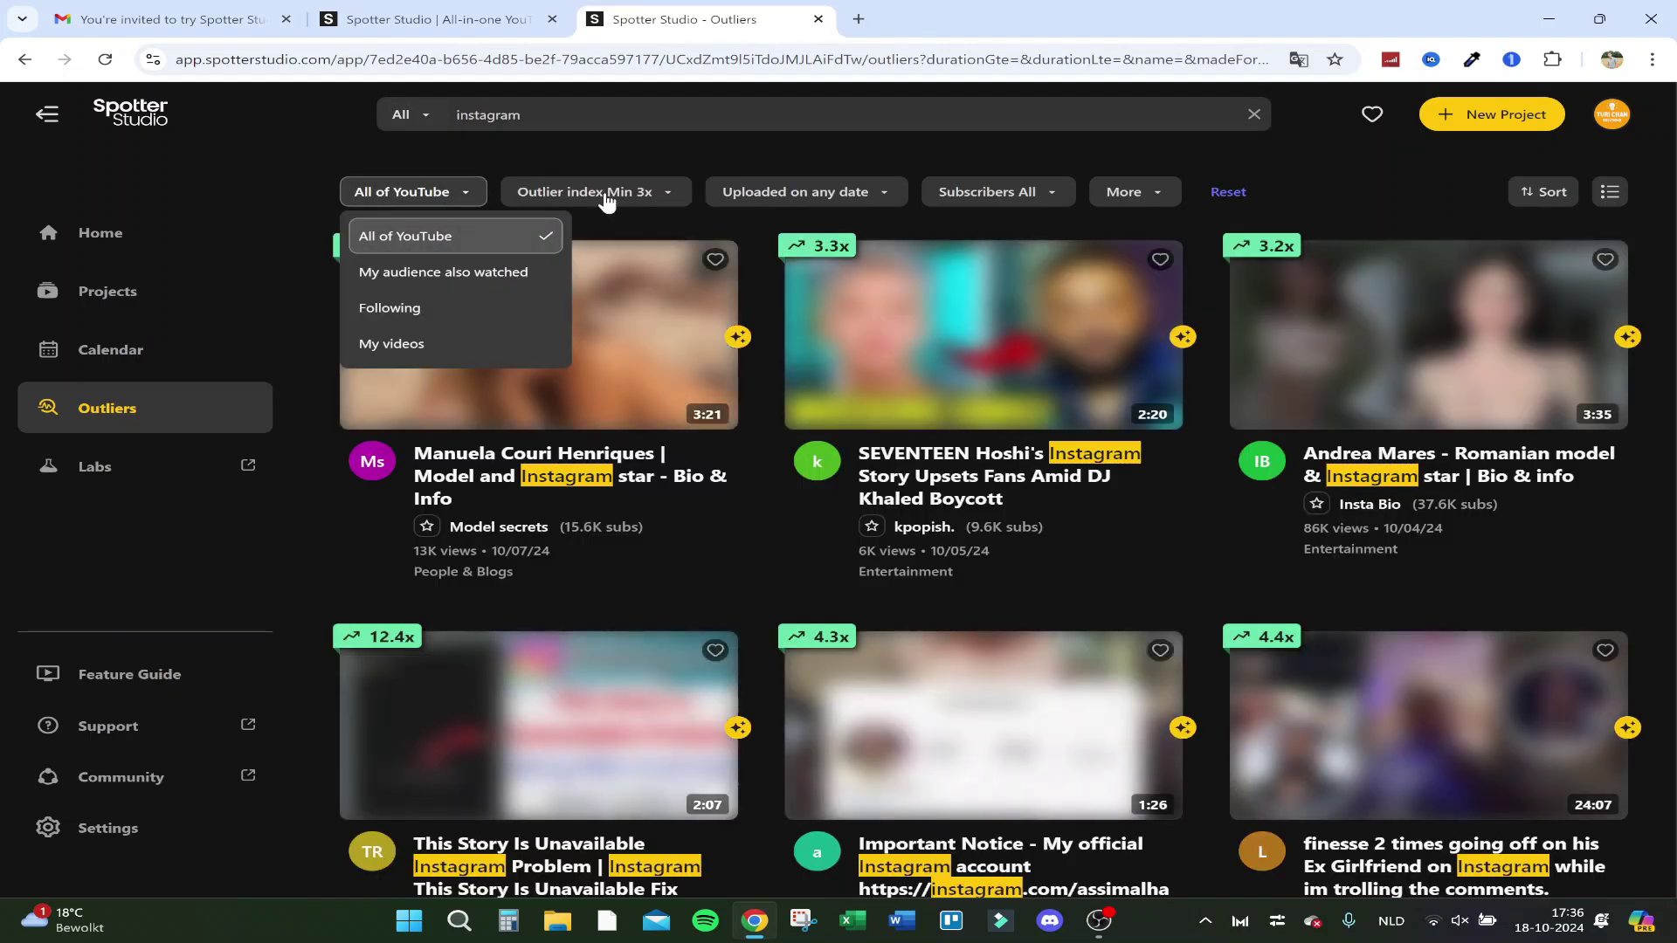
left_click(600, 214)
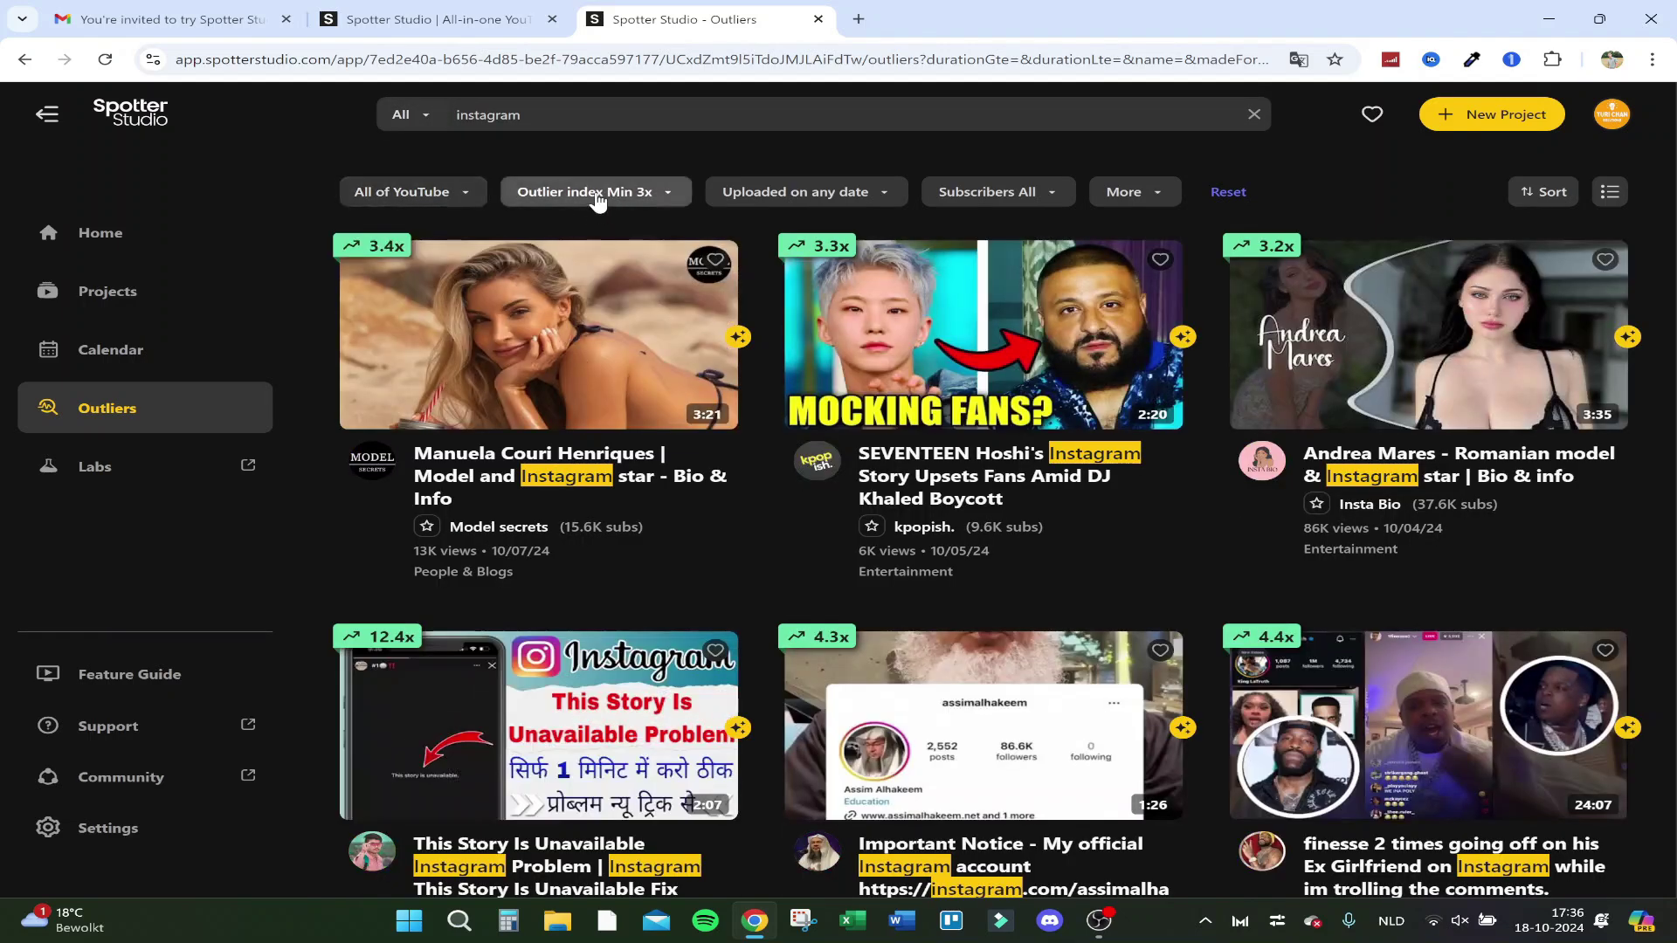
left_click(601, 194)
left_click(604, 249)
type("1")
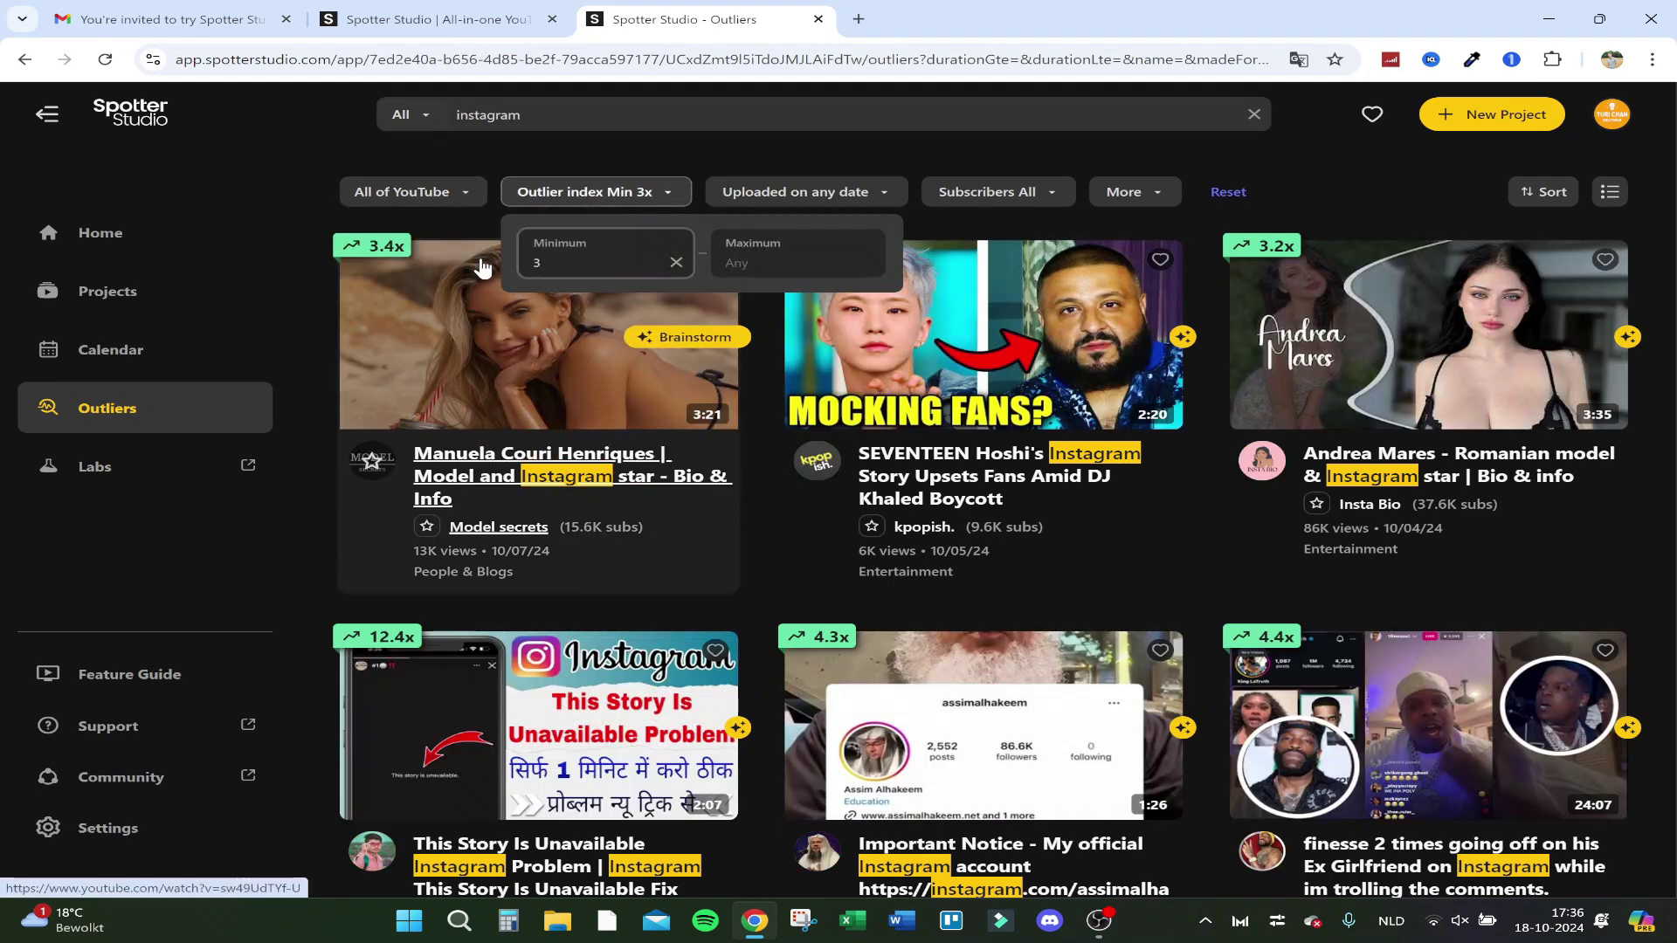
key("BackSpace")
type("10")
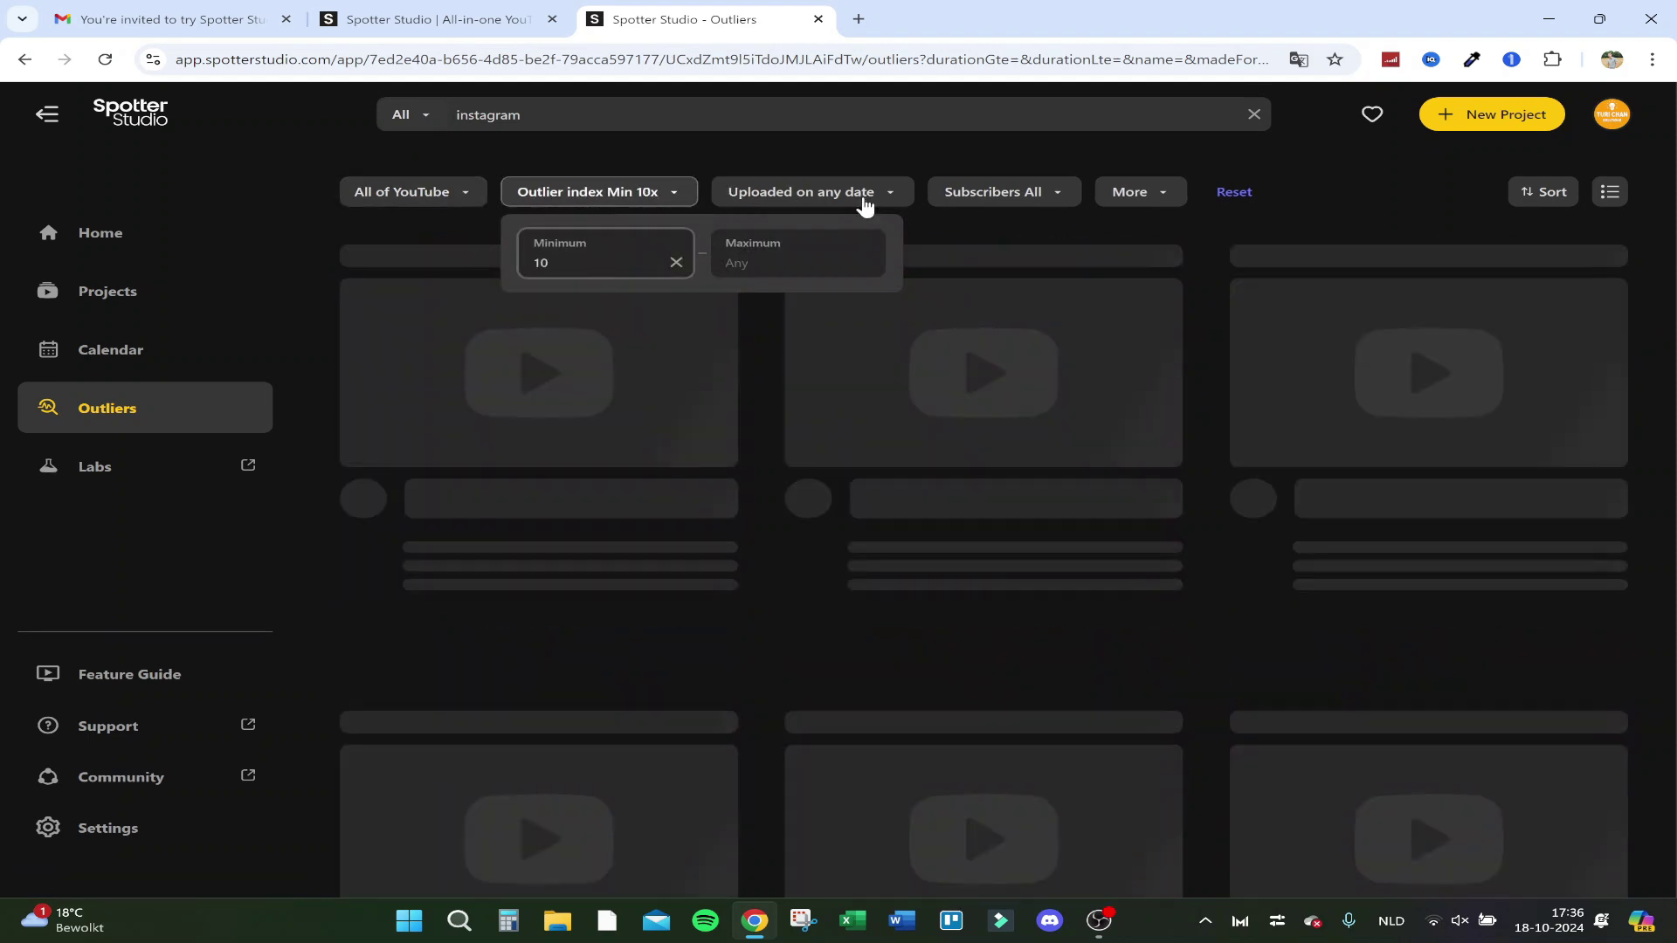
- Limit results to videos uploaded after September 1, 2024
left_click(863, 201)
left_click(802, 262)
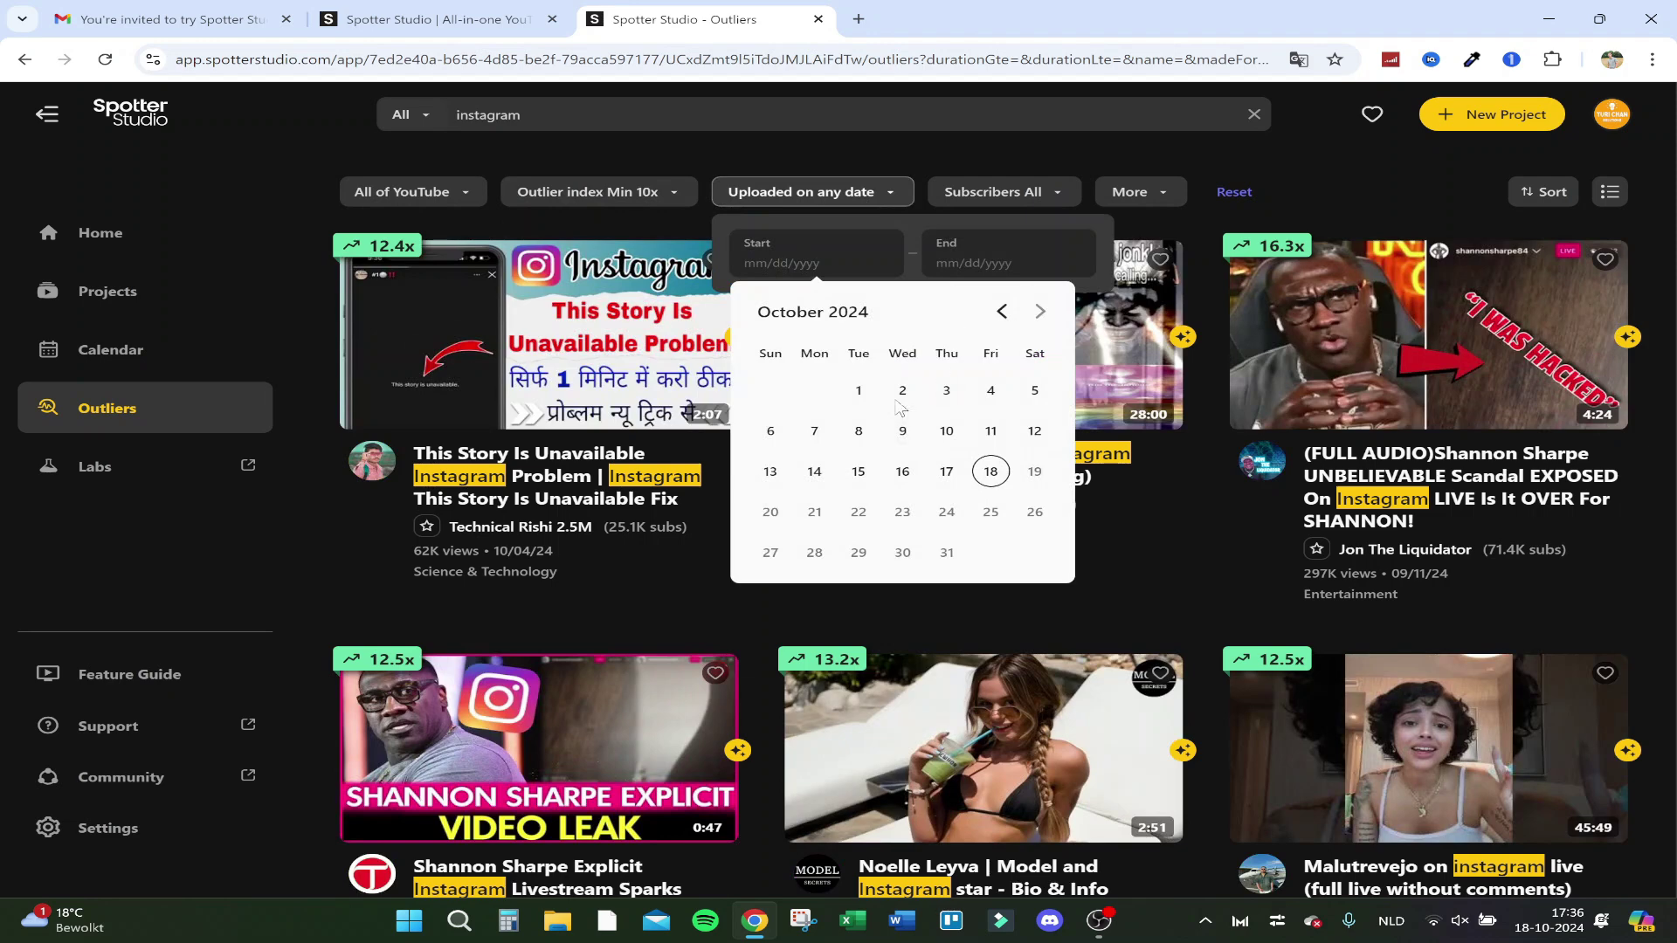
left_click(1002, 313)
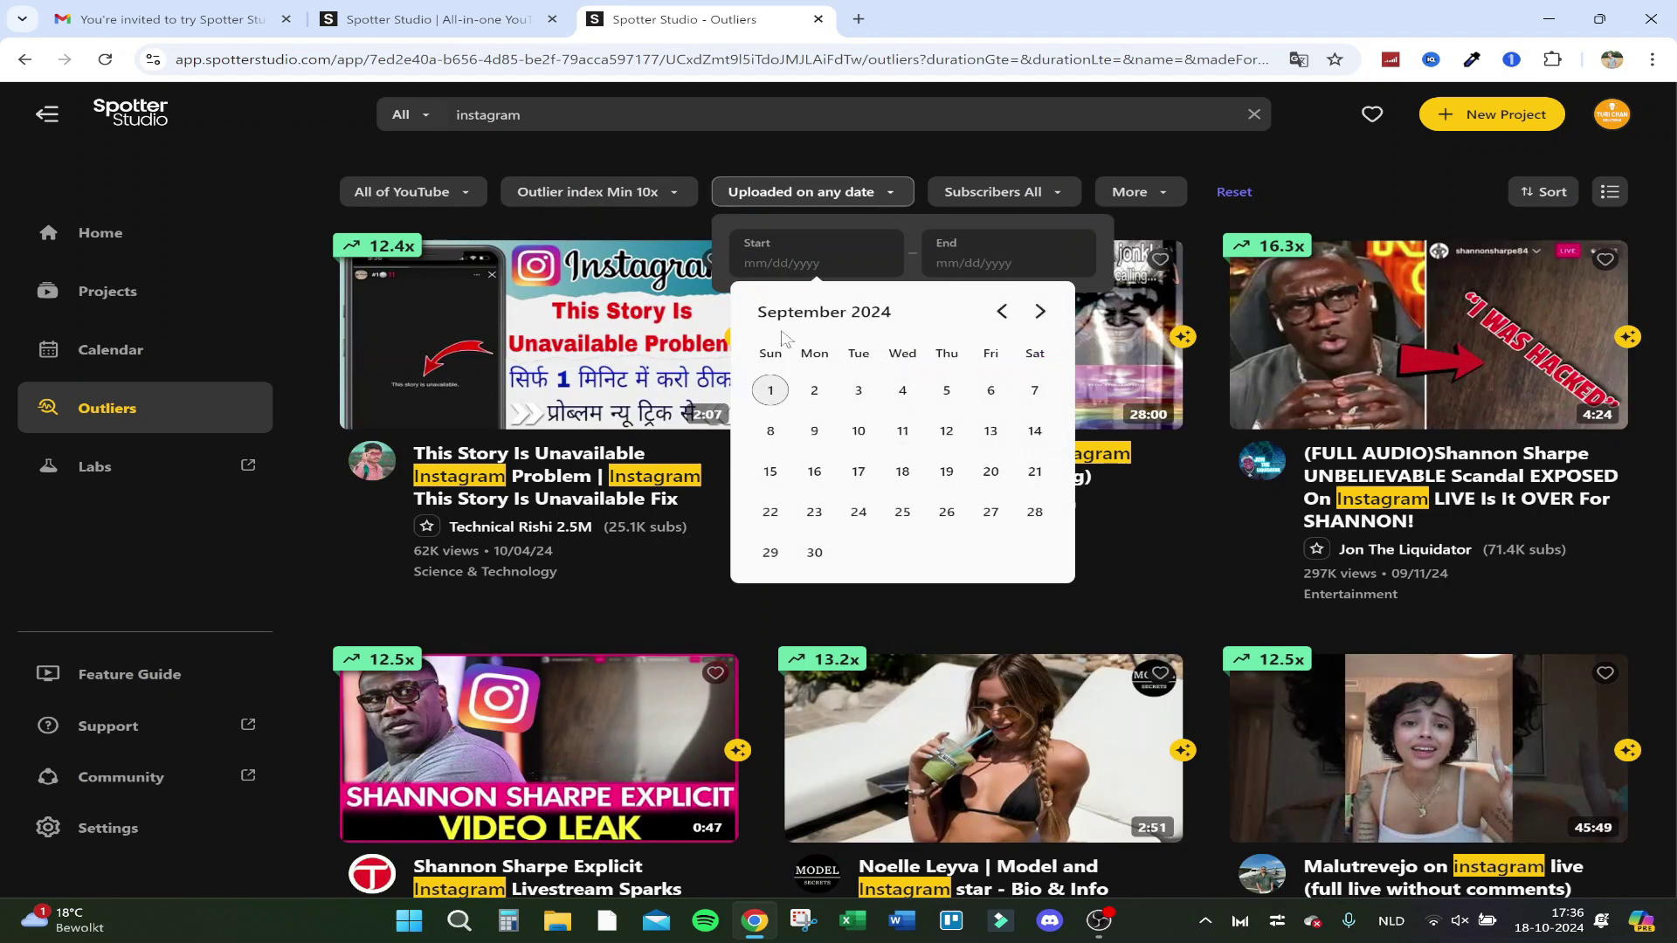
left_click(772, 392)
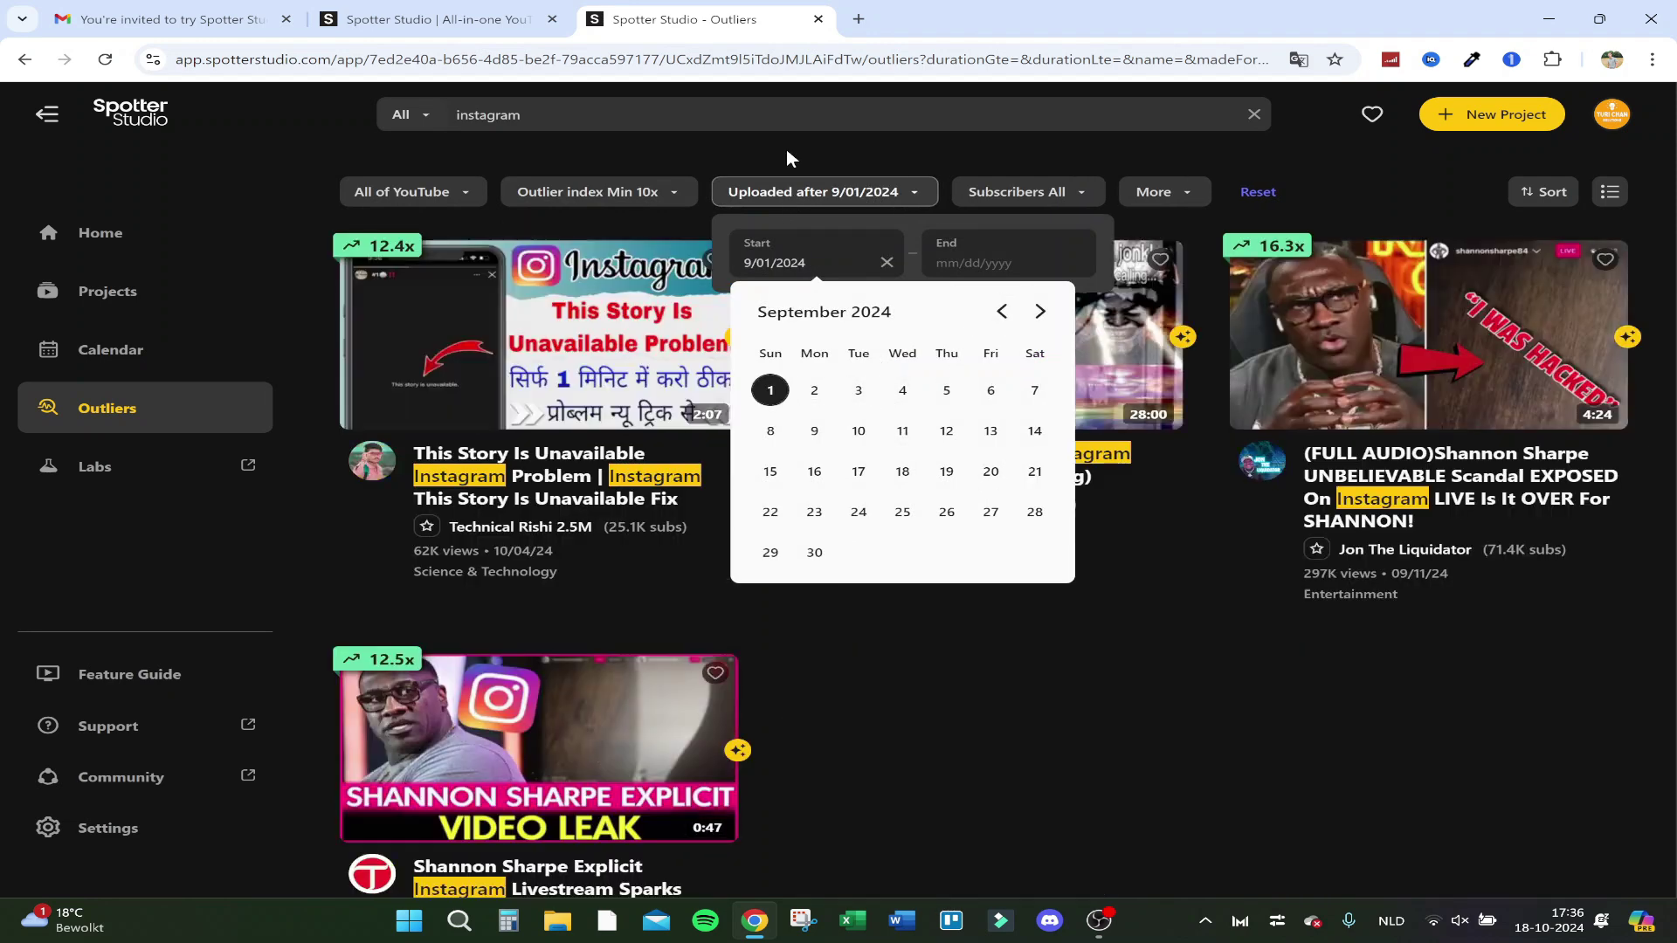
left_click(786, 149)
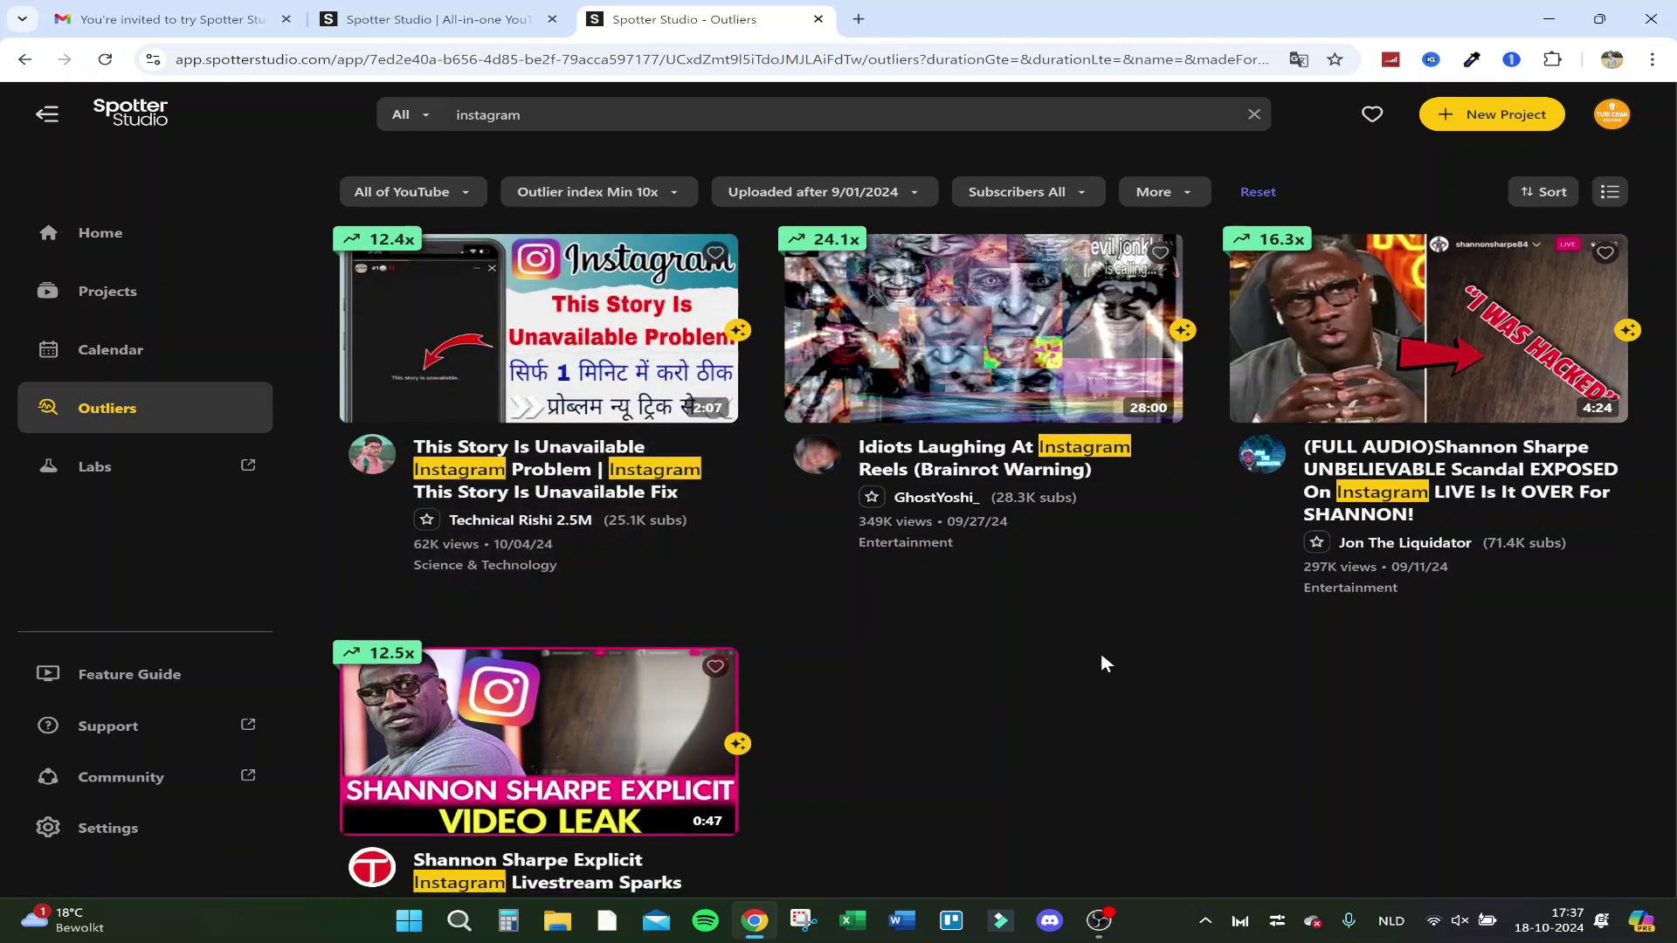
- Look through the Subscribers, More and Sort order dropdowns
scroll(1015, 611, "down", 2)
scroll(1015, 612, "up", 2)
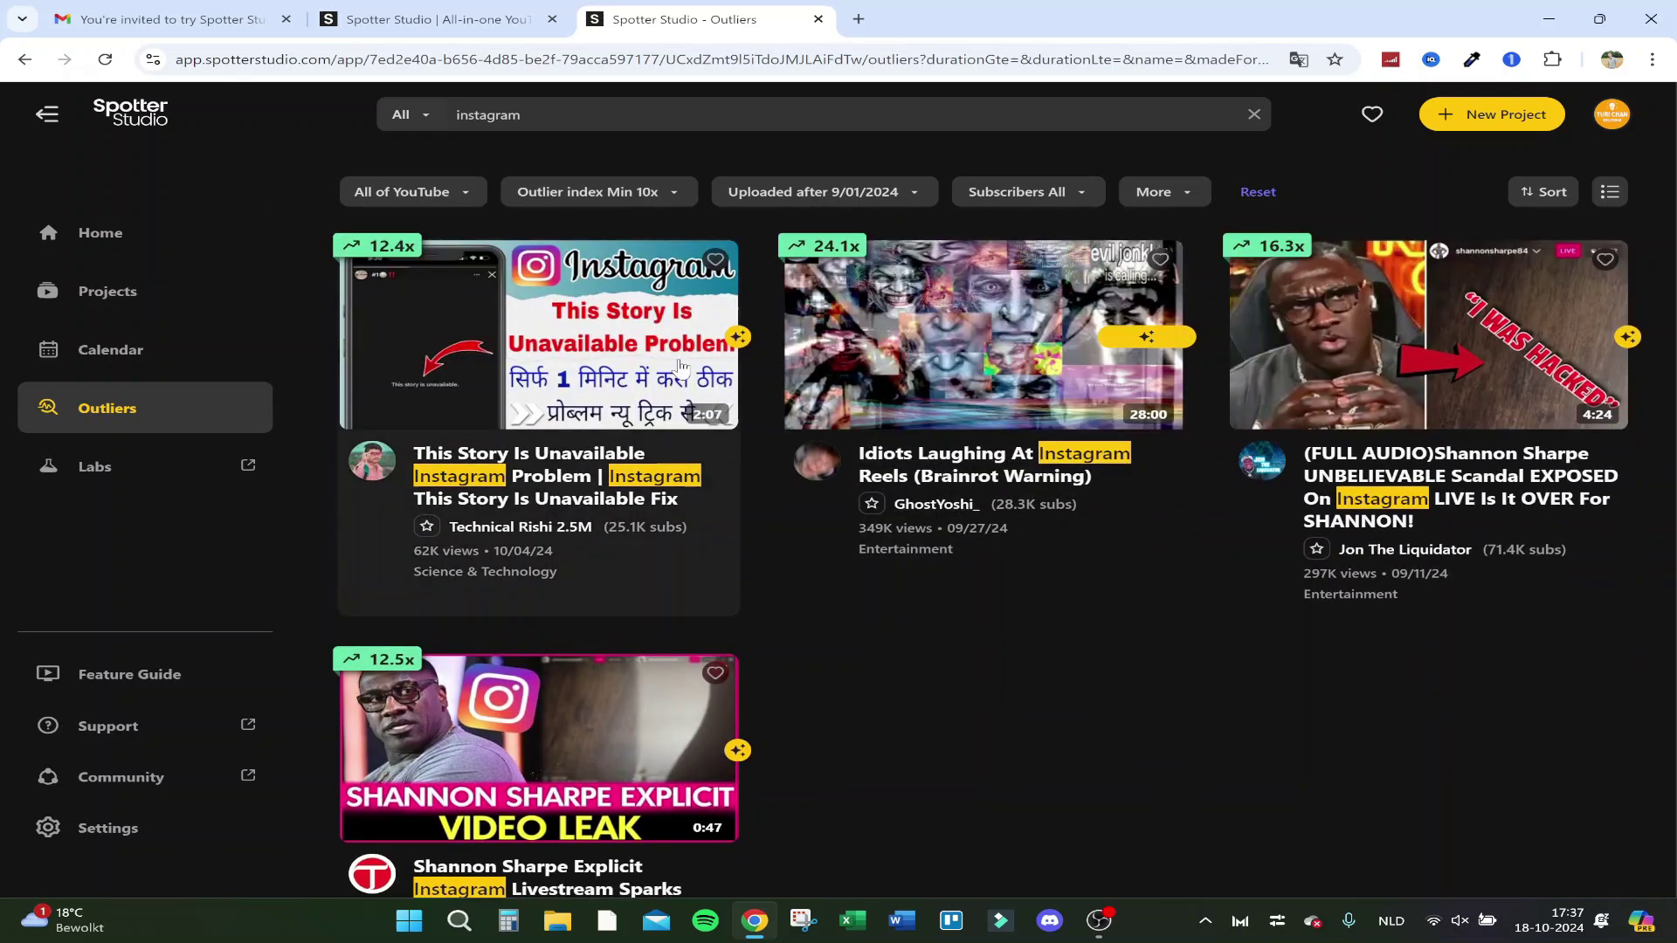
left_click(1005, 198)
left_click(992, 199)
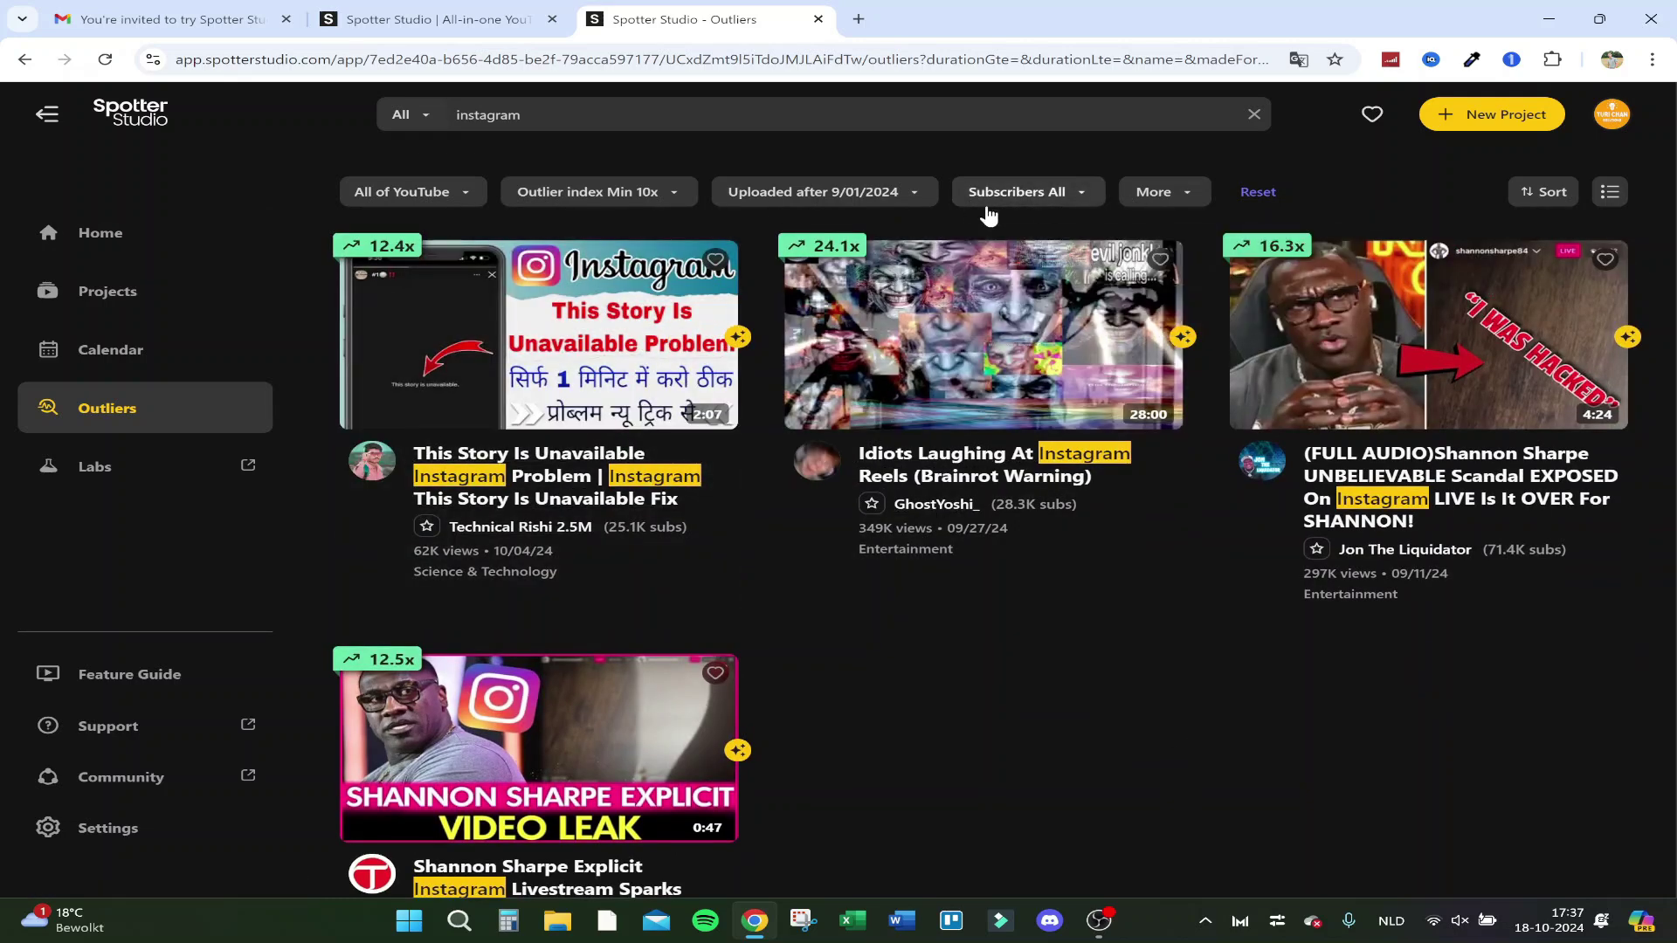
left_click(1159, 197)
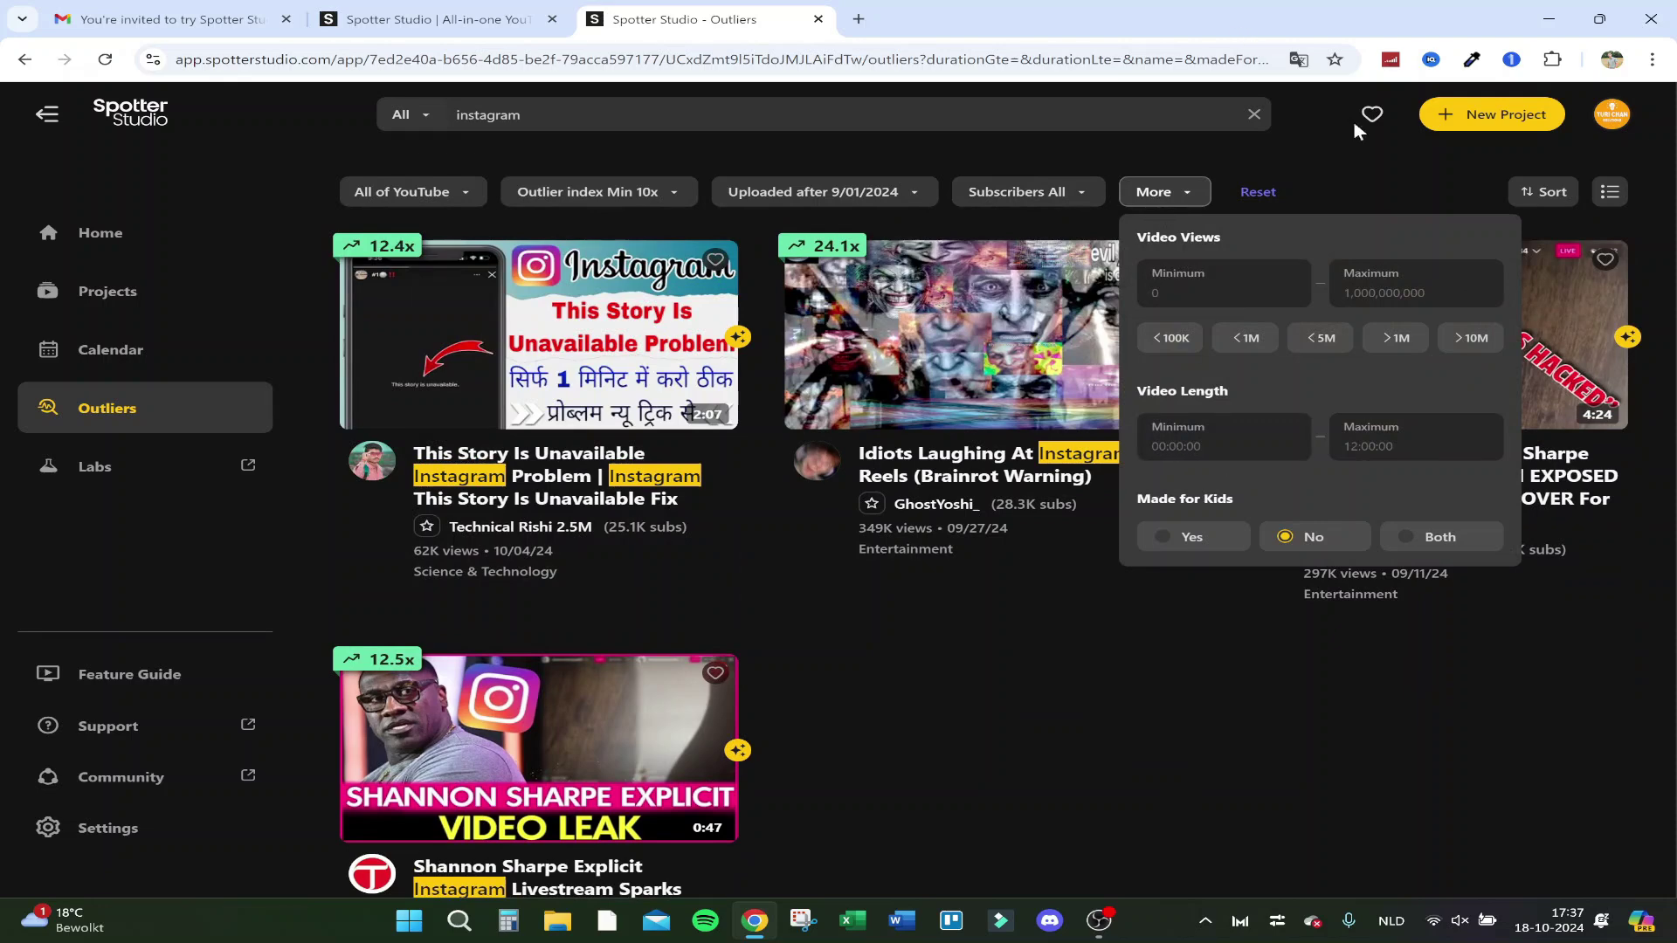
left_click(1526, 194)
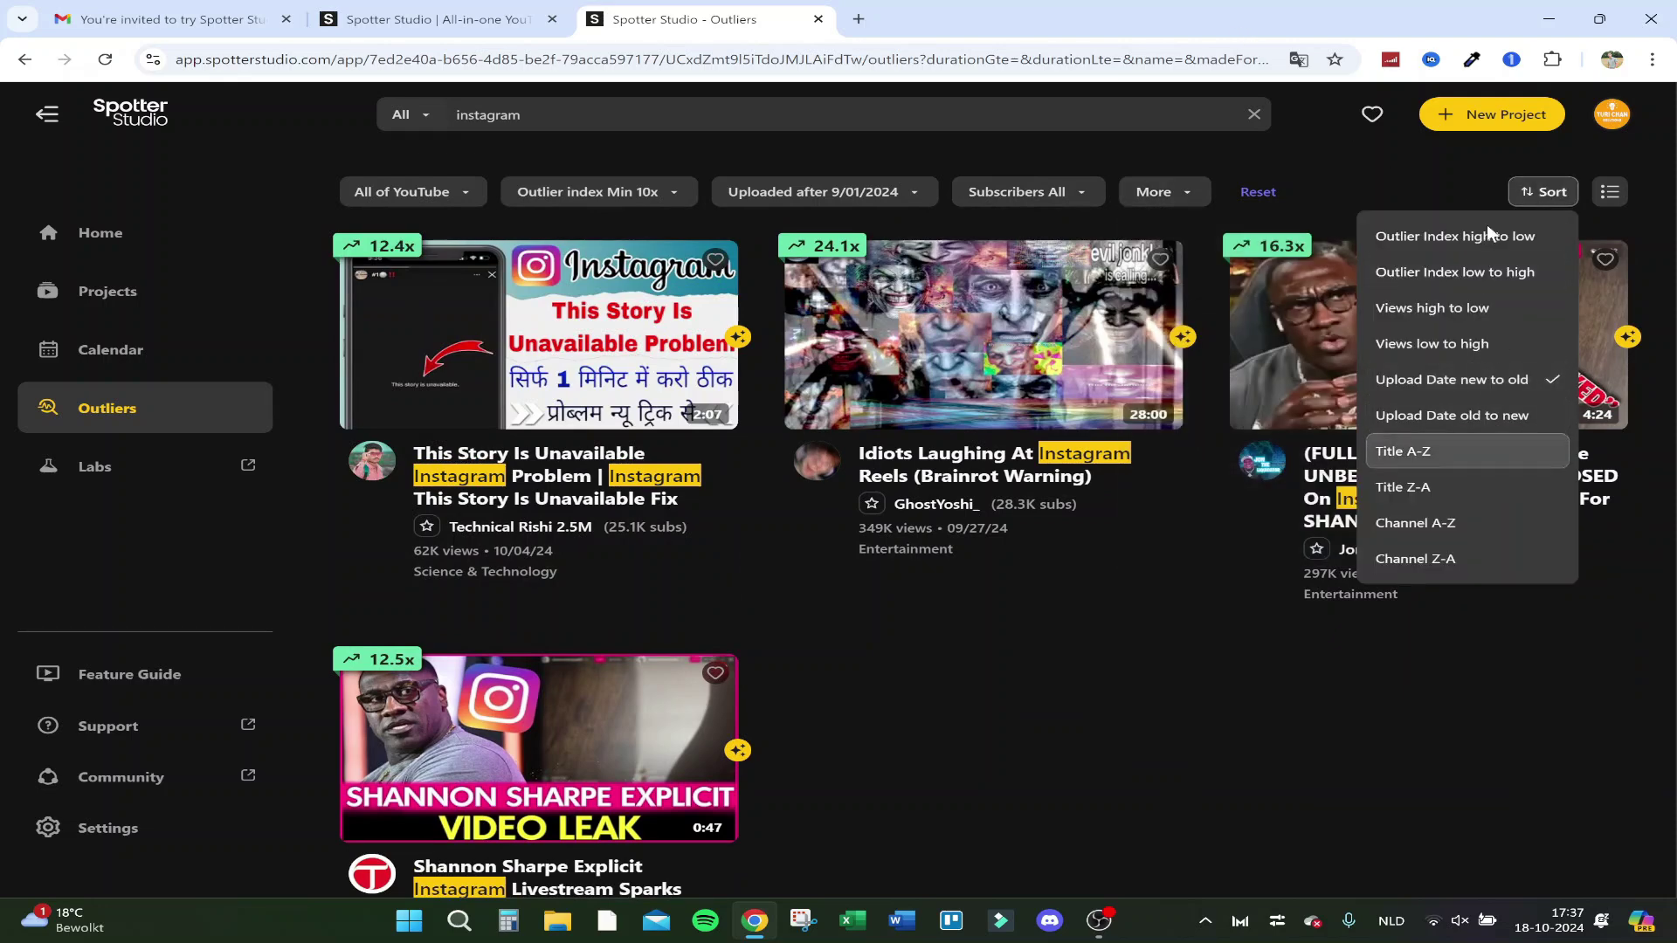
left_click(1611, 199)
- Switch the results to table view and scroll its columns back to CHANNEL
left_click(1611, 200)
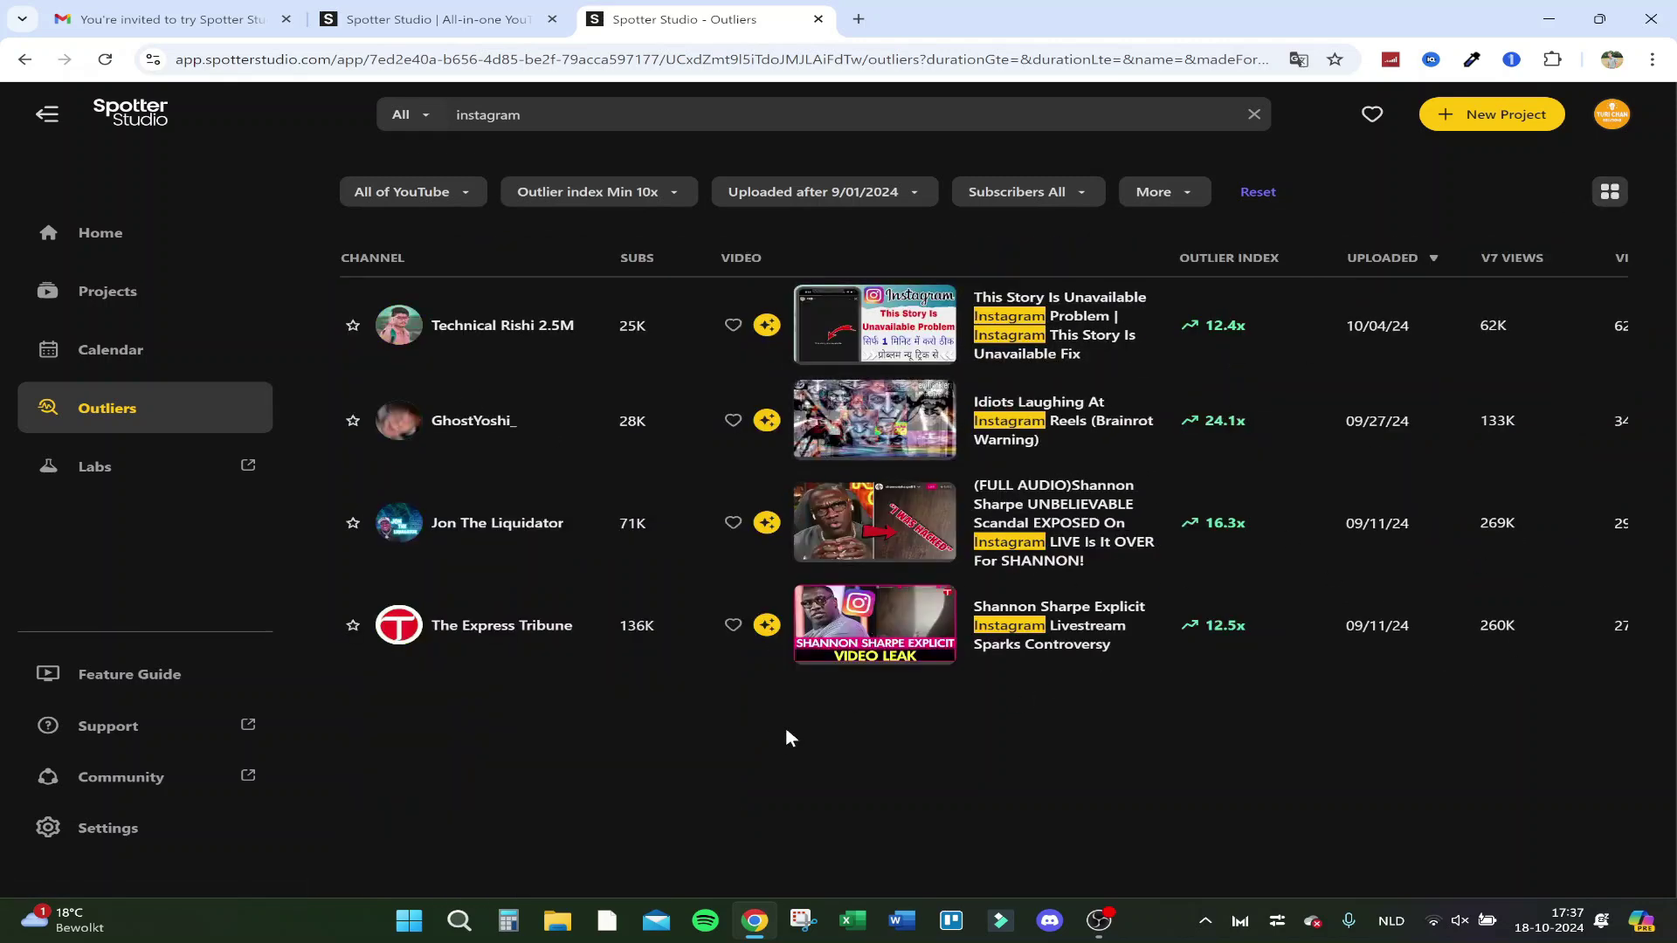
left_click_drag(1402, 680, 1626, 668)
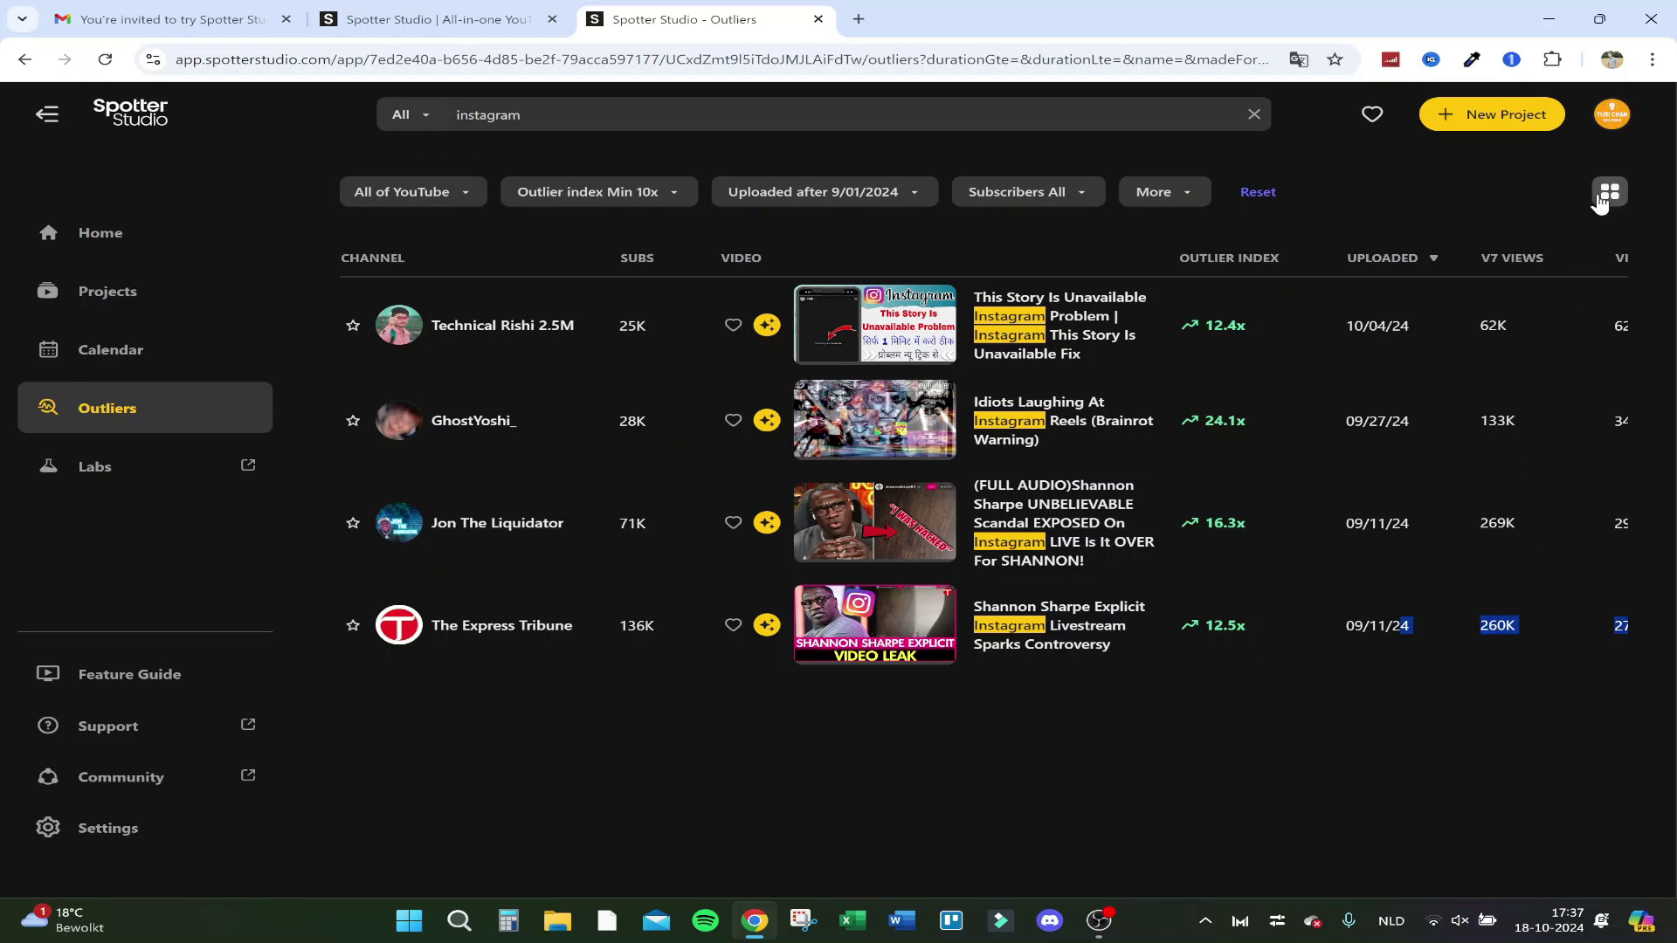
left_click(1601, 201)
left_click(1608, 201)
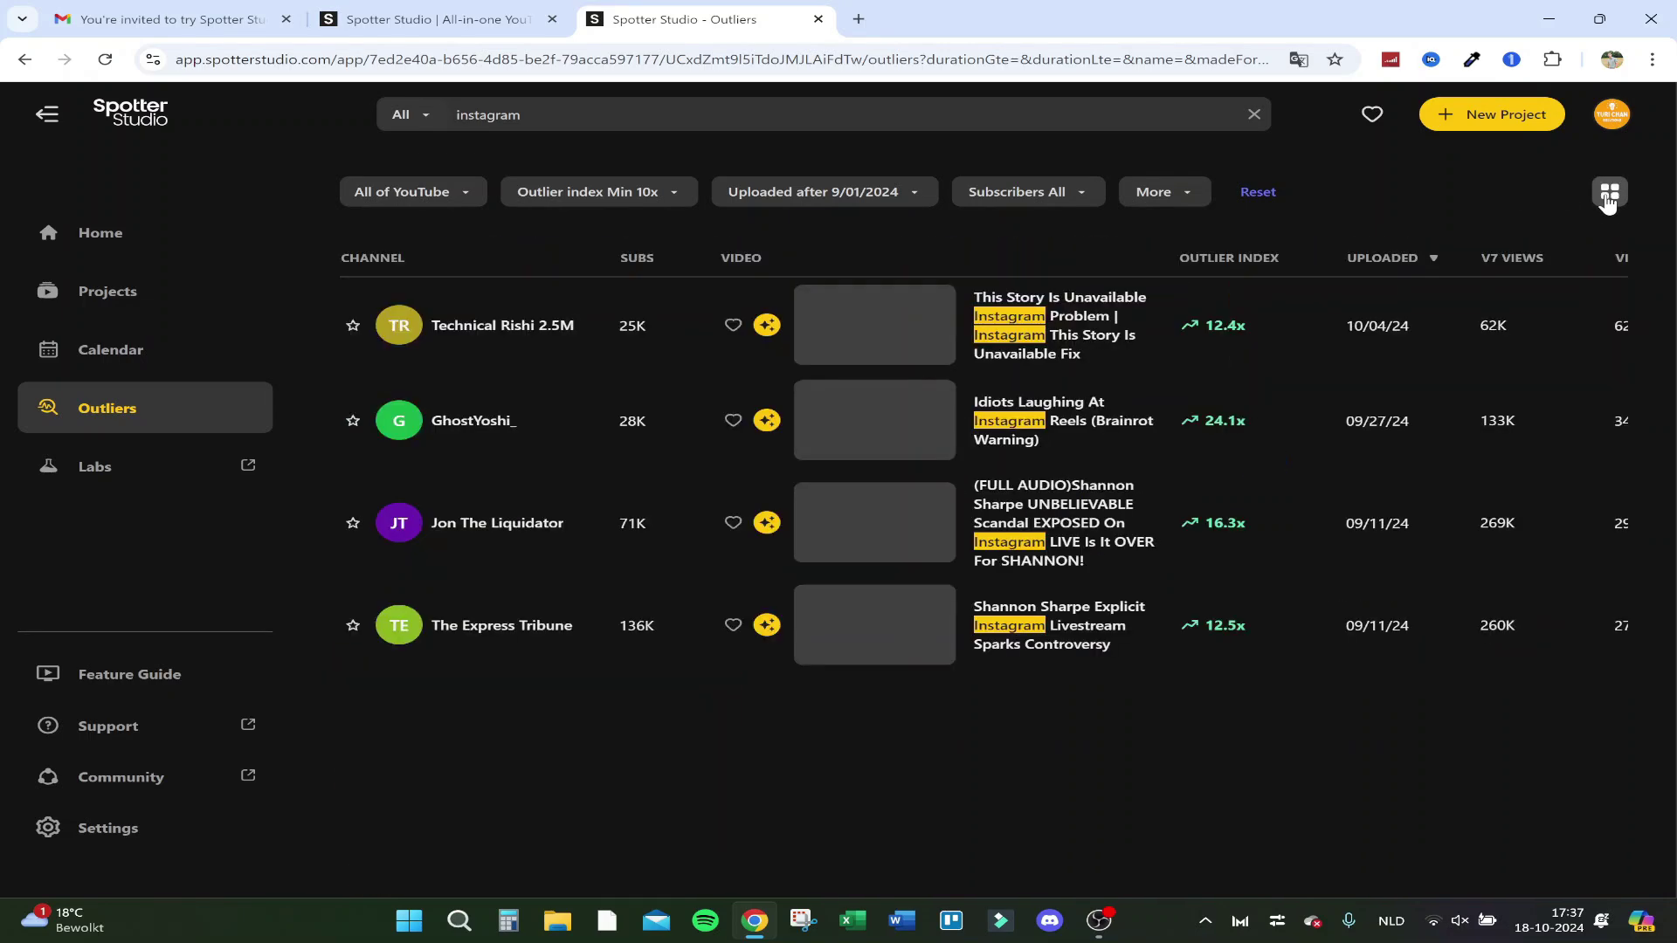
left_click_drag(1617, 273, 1663, 380)
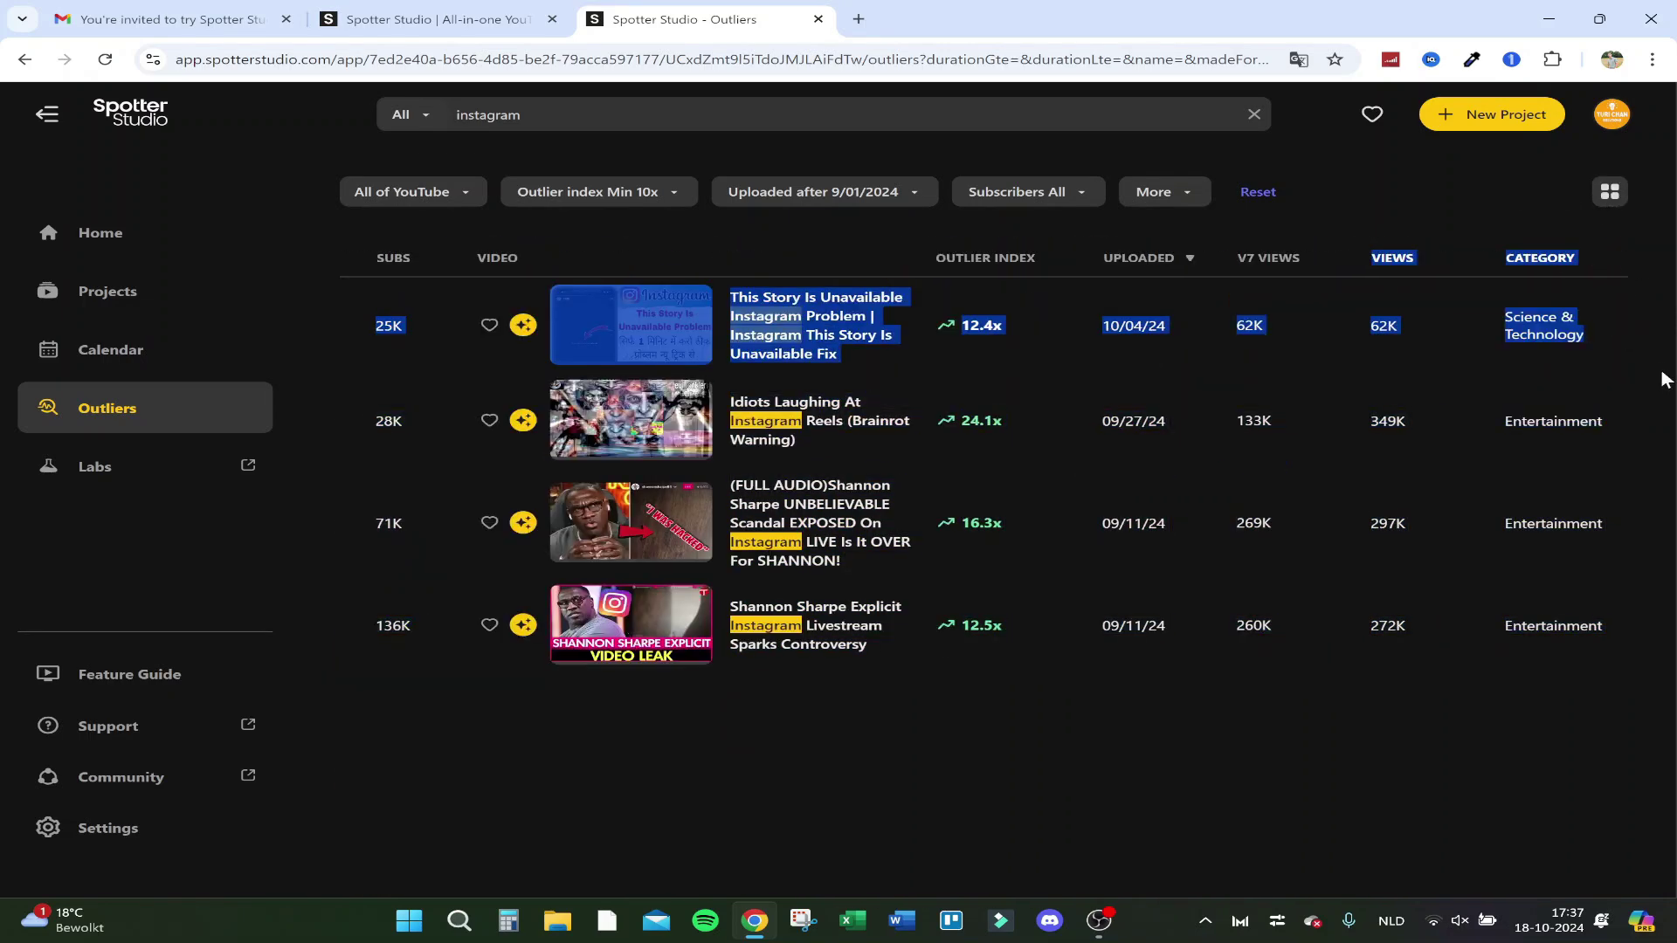
left_click(1438, 230)
left_click_drag(1385, 255, 1657, 550)
left_click(1463, 685)
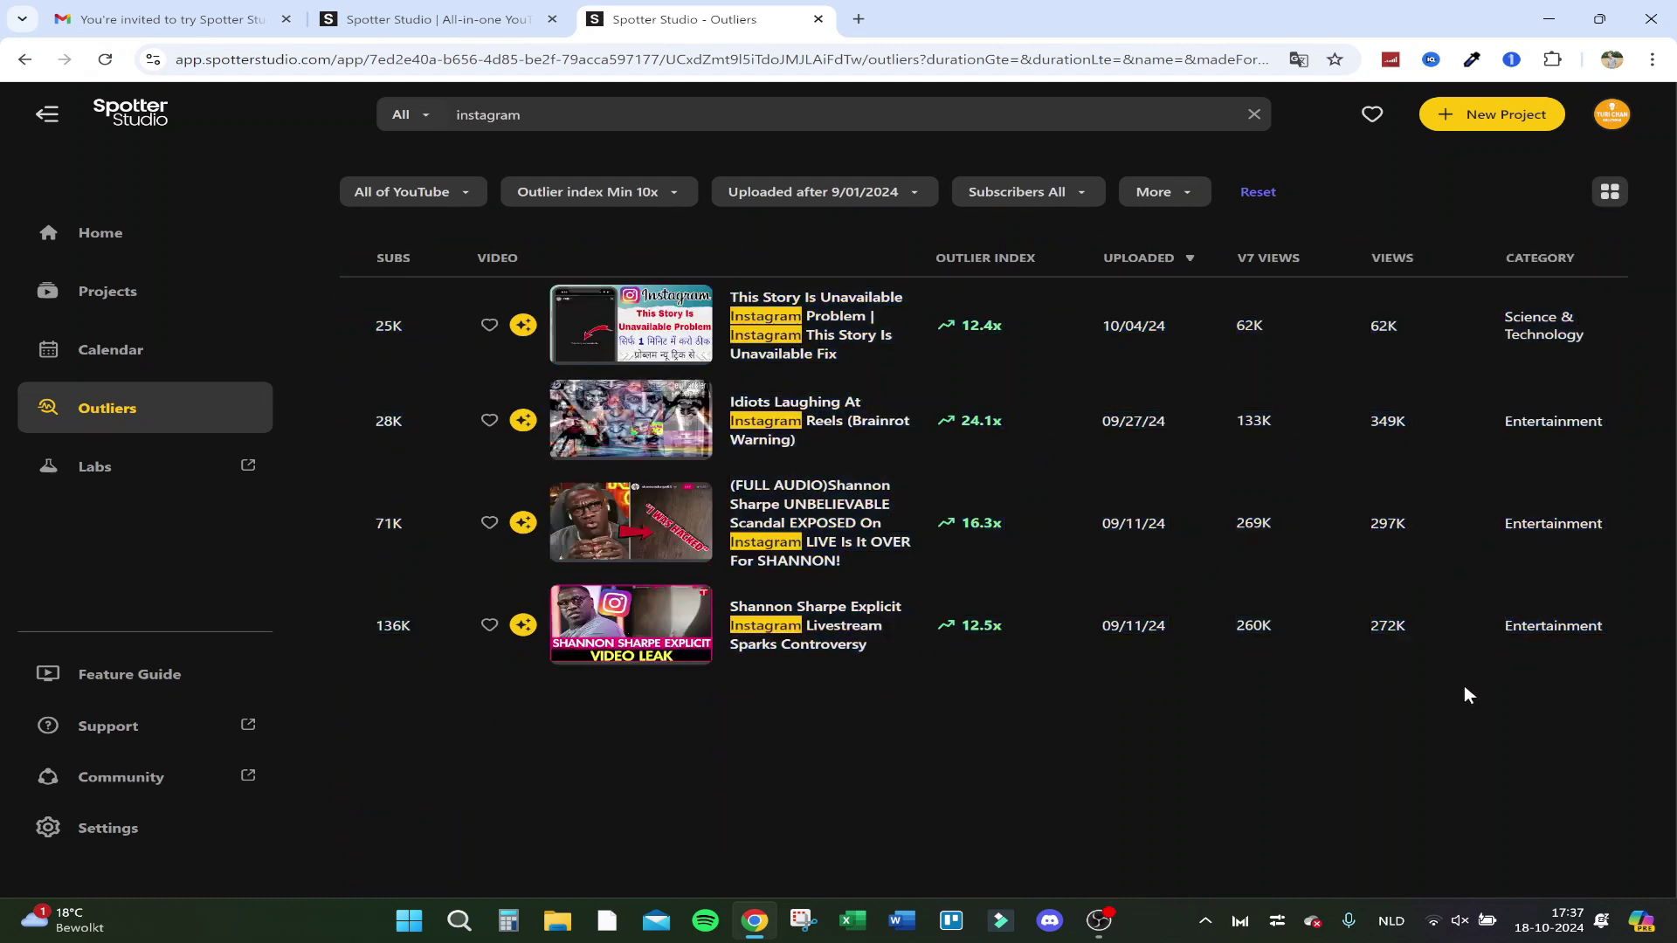
left_click_drag(1313, 232, 472, 262)
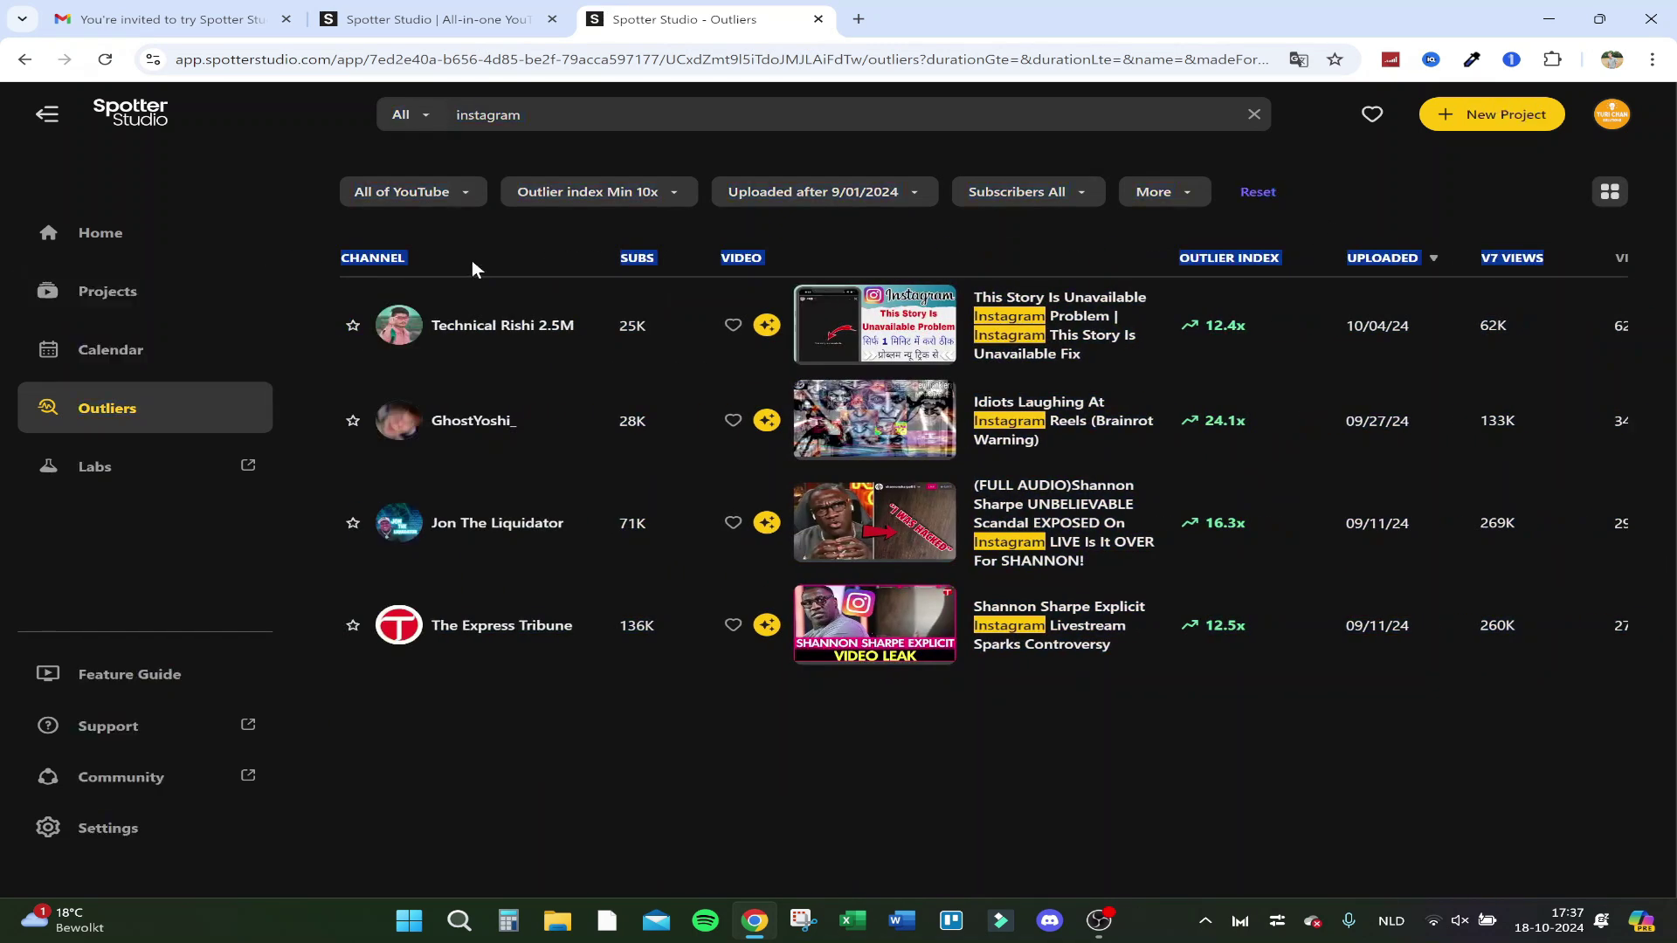
left_click(479, 263)
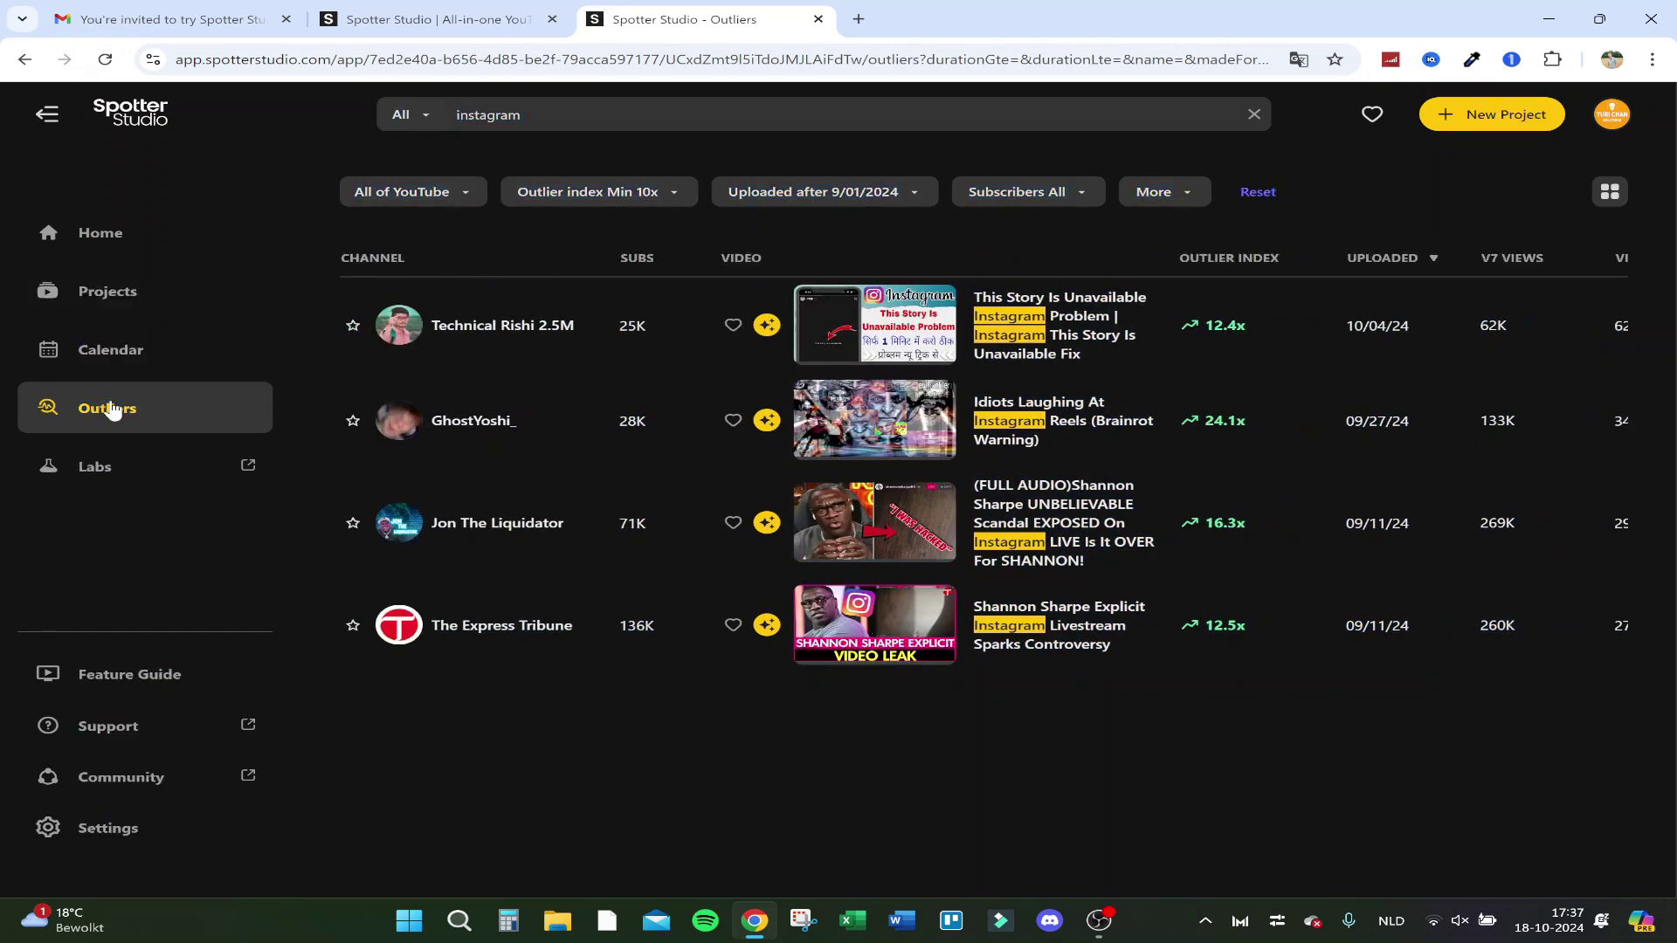
- Check the More filters and search scope, then open Spotter Labs in a new tab
left_click(1163, 192)
left_click(422, 119)
left_click(425, 123)
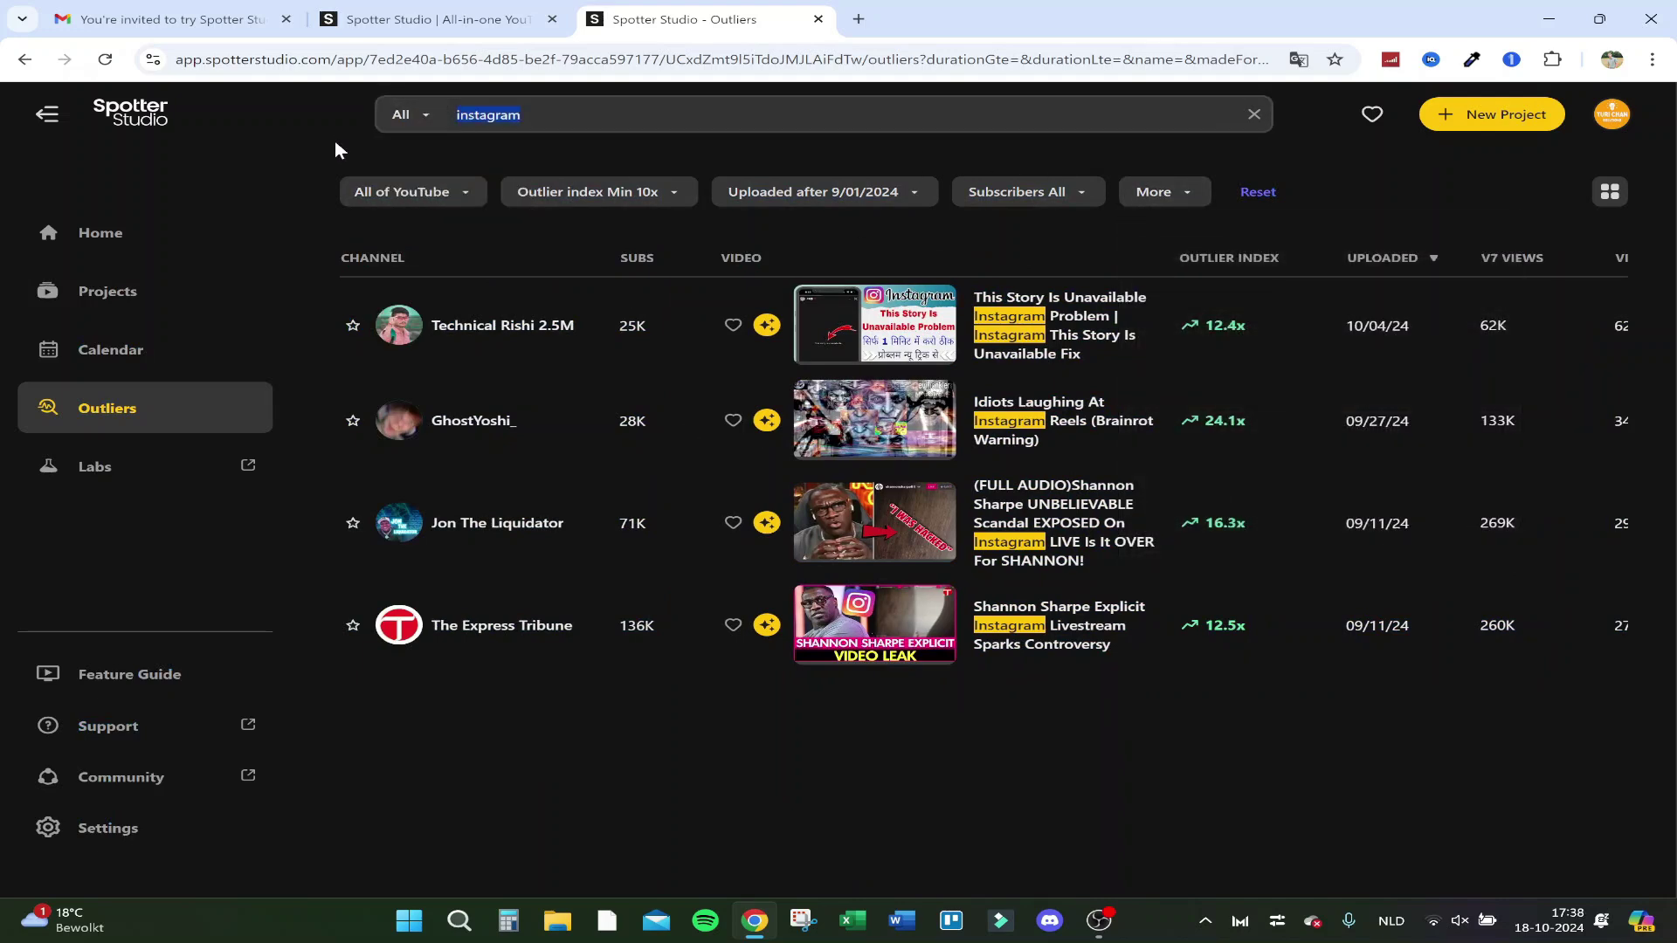
left_click(187, 464)
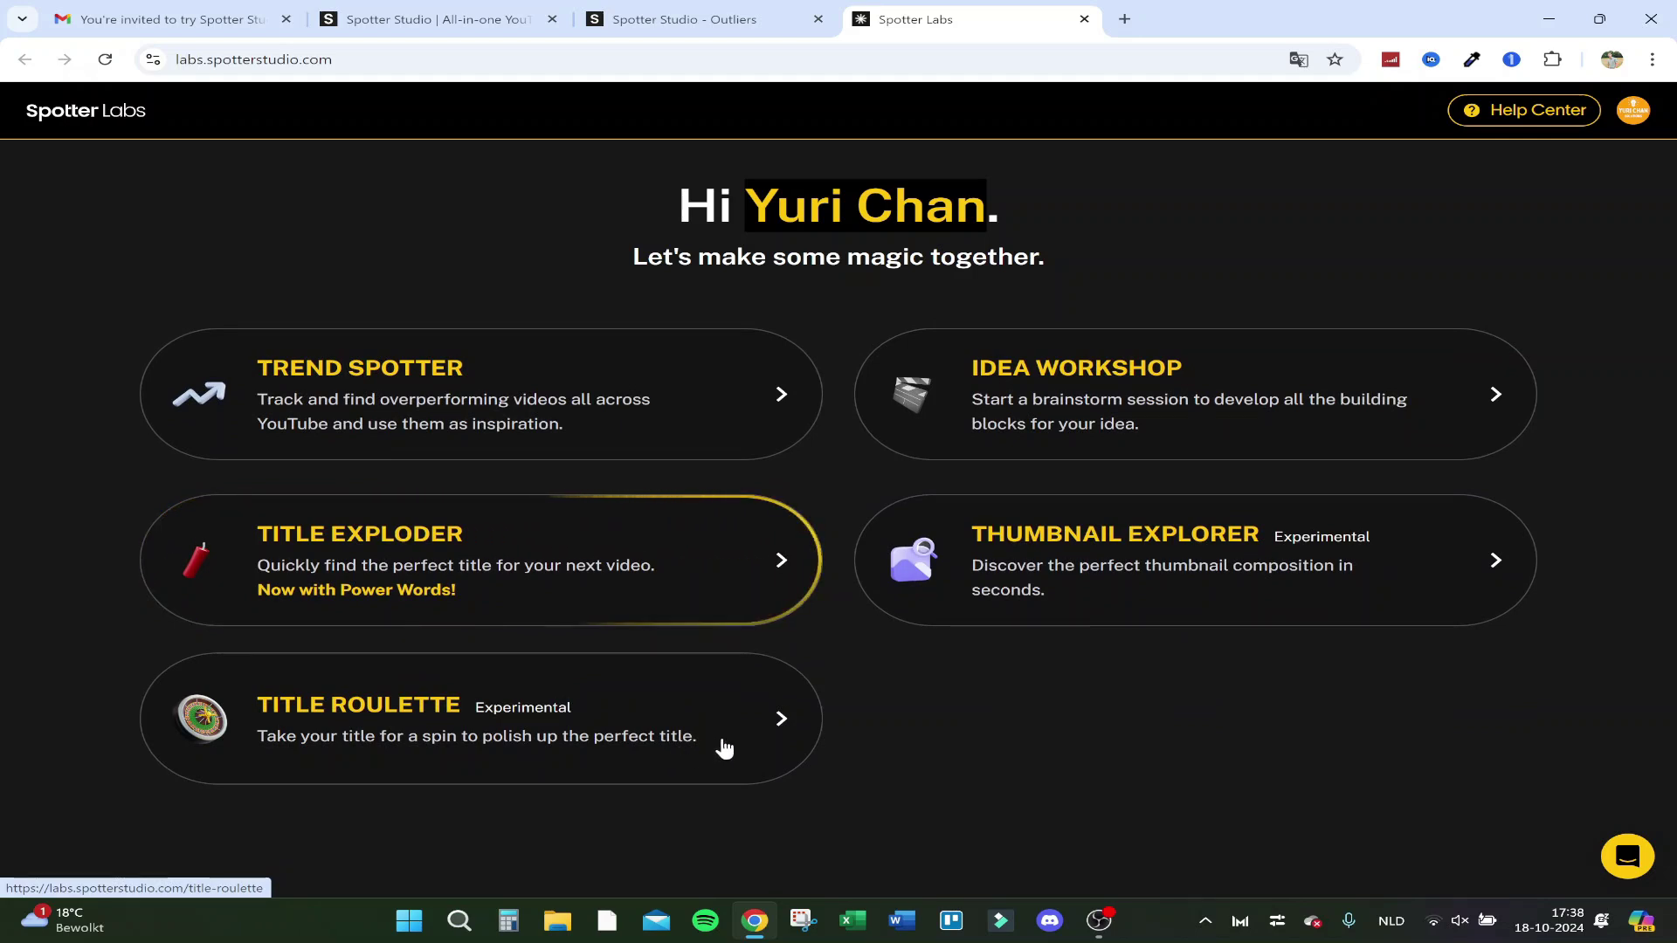
- Open Trend Spotter and remove its Upload date and My audience also watched filters
left_click(437, 419)
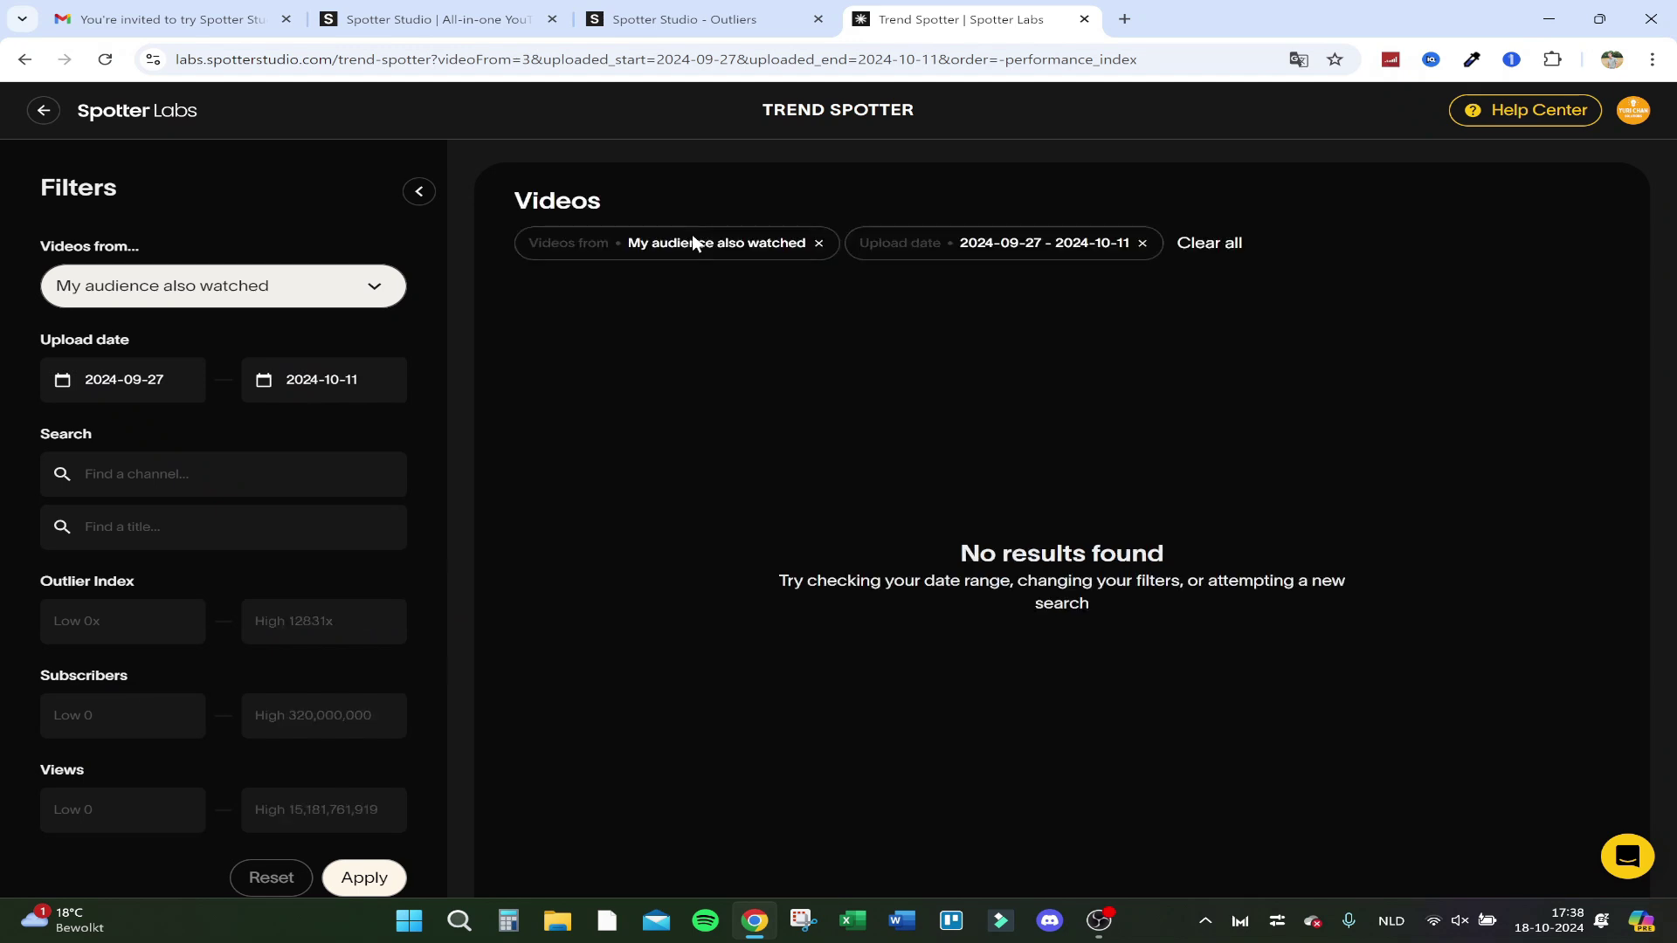
left_click(1142, 243)
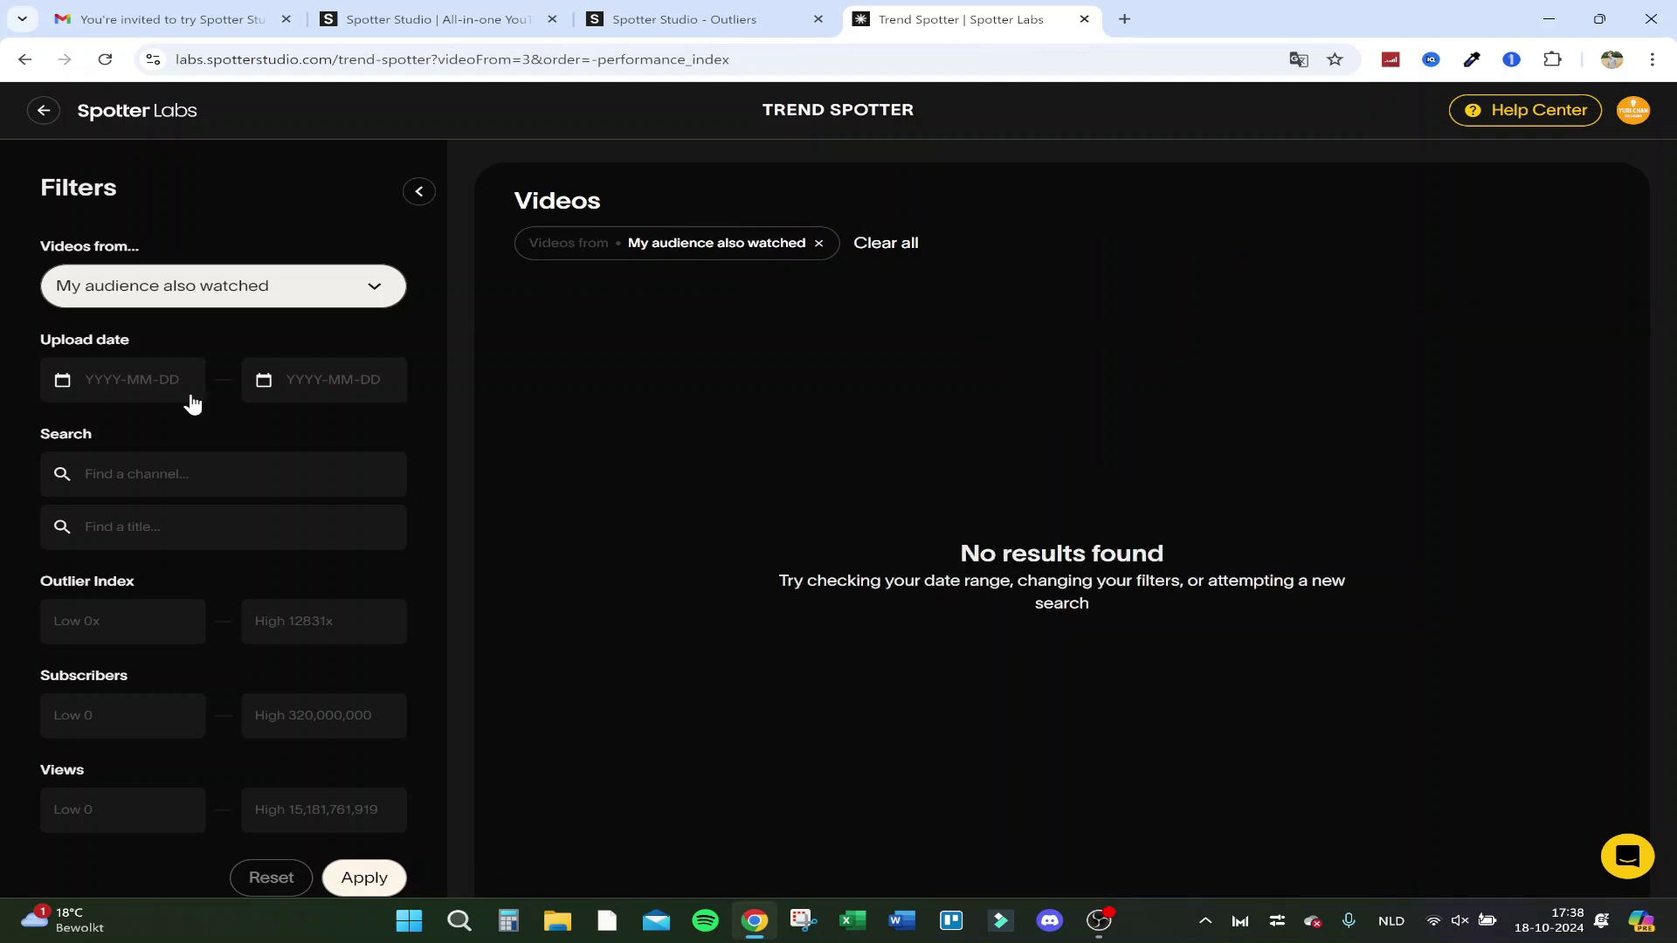
left_click(294, 298)
scroll(353, 574, "down", 3)
scroll(353, 579, "up", 3)
scroll(352, 585, "down", 3)
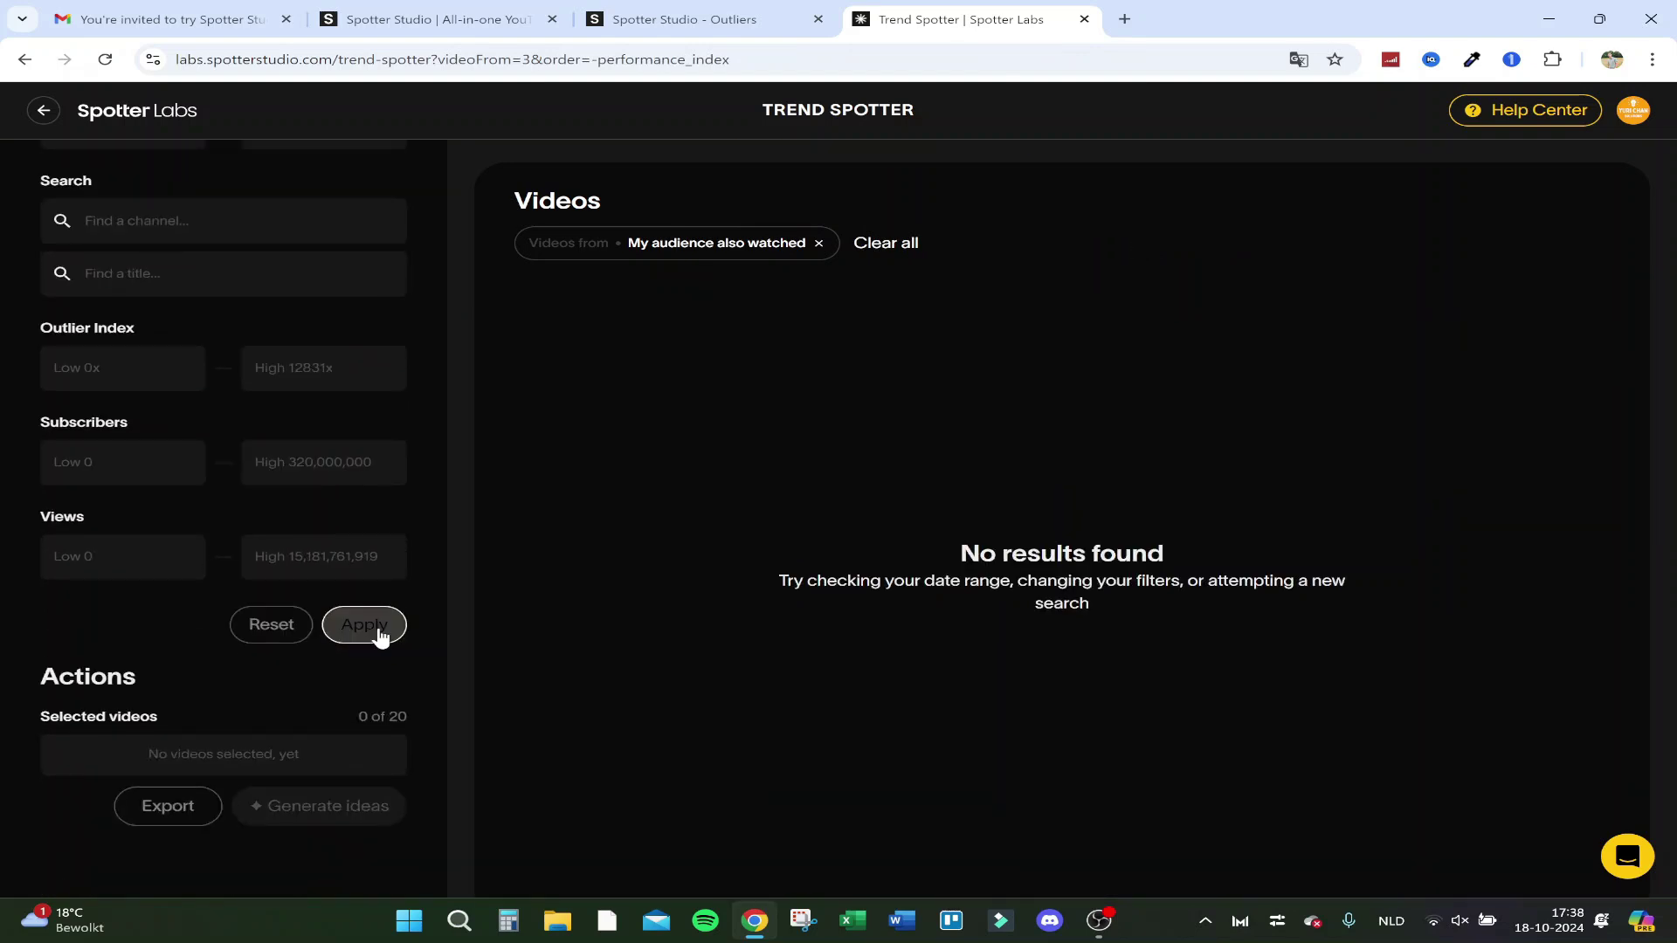
left_click(364, 624)
scroll(232, 579, "up", 3)
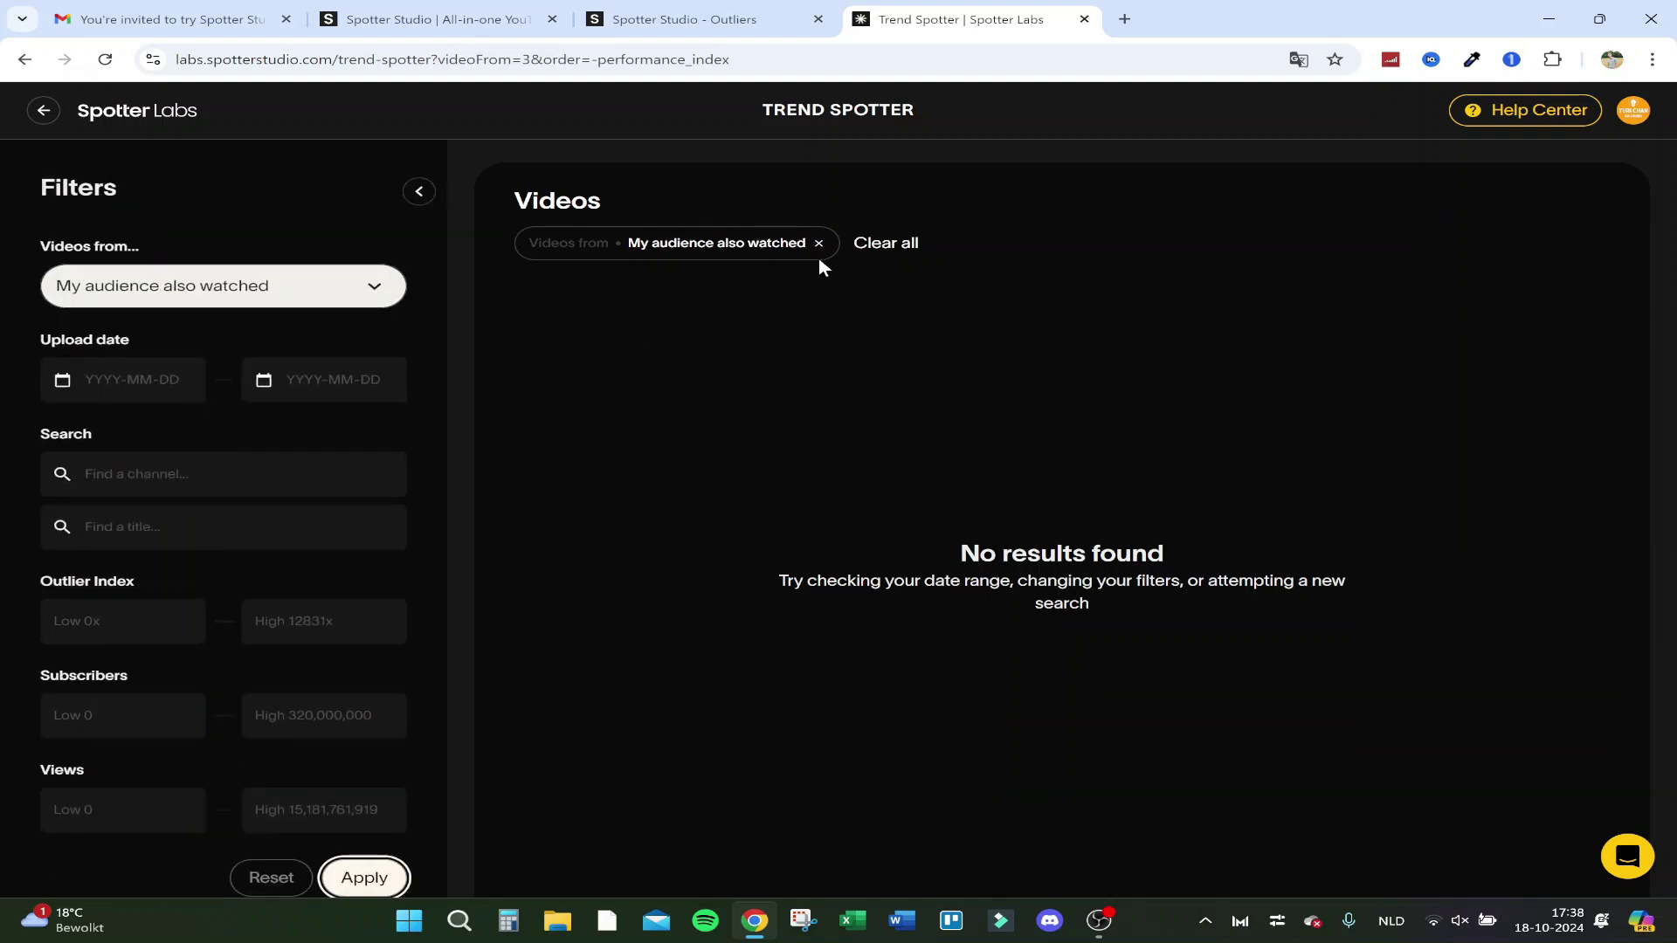
left_click(819, 247)
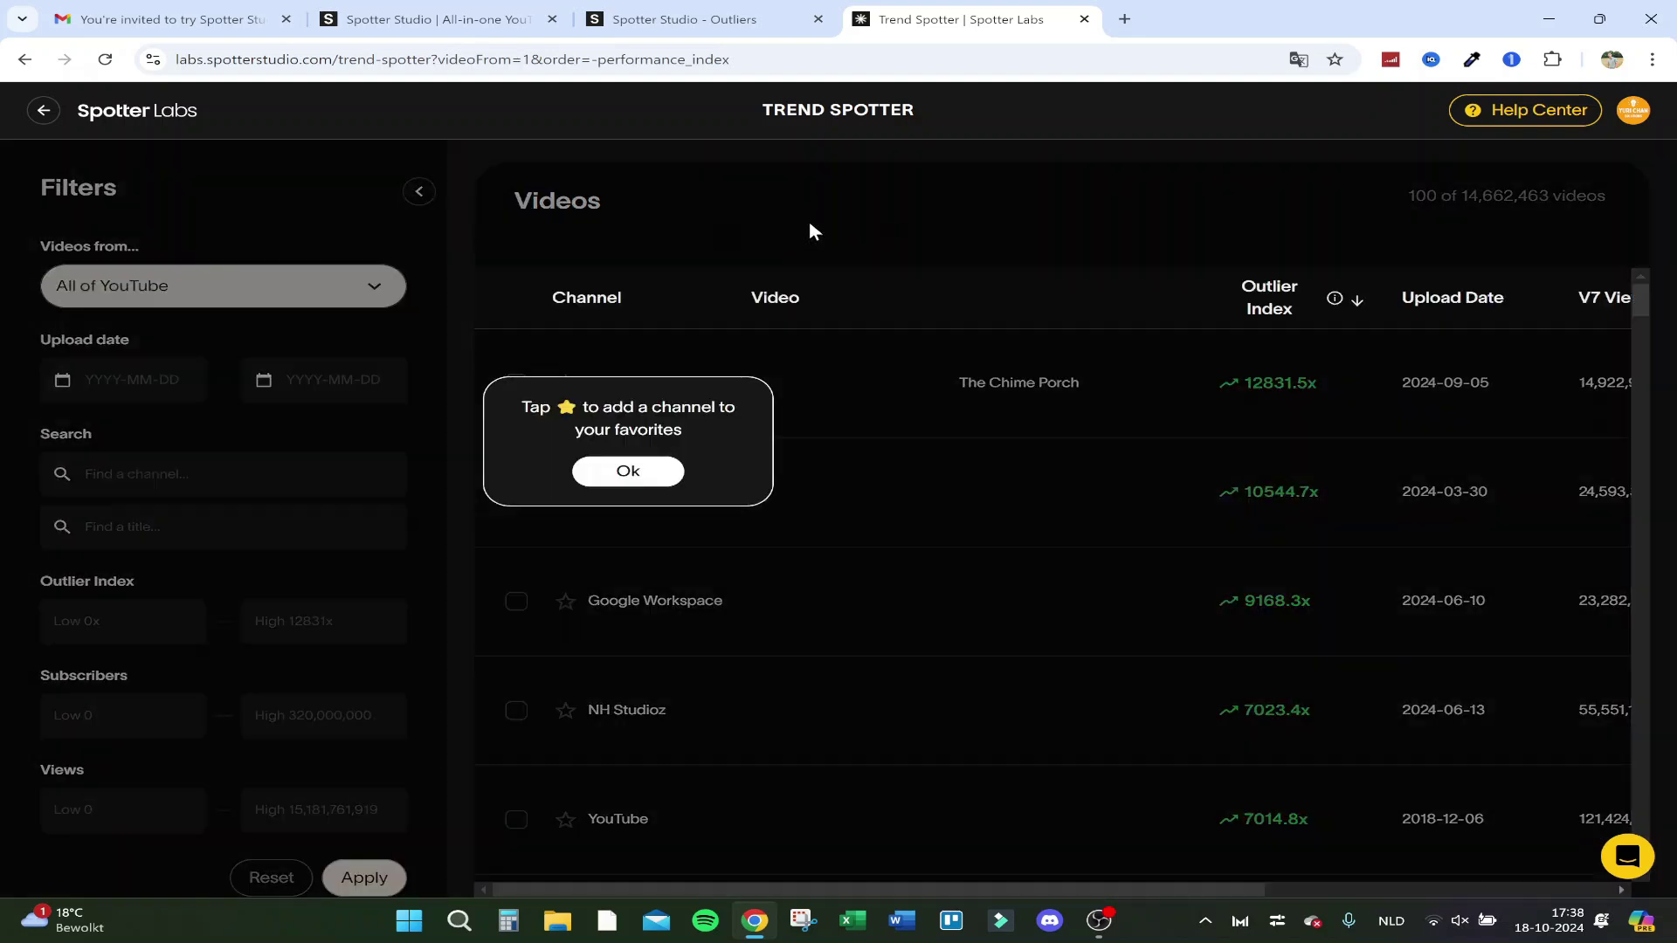
- Apply a 10x minimum outlier index in the Filters panel
left_click(647, 471)
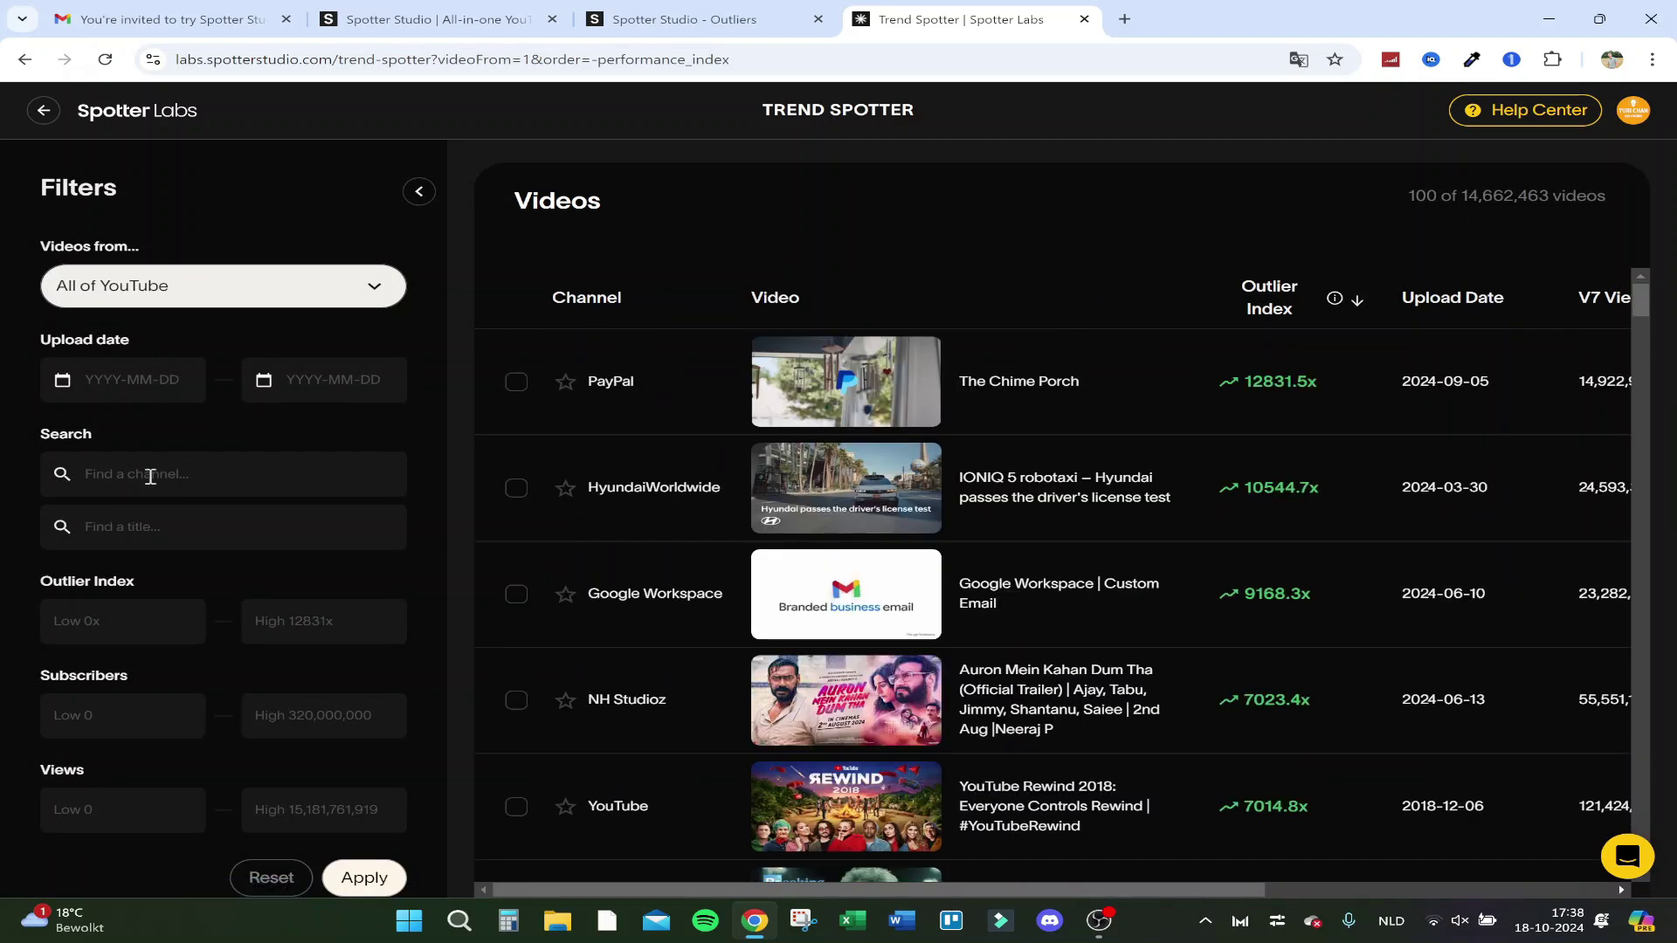
scroll(152, 473, "down", 3)
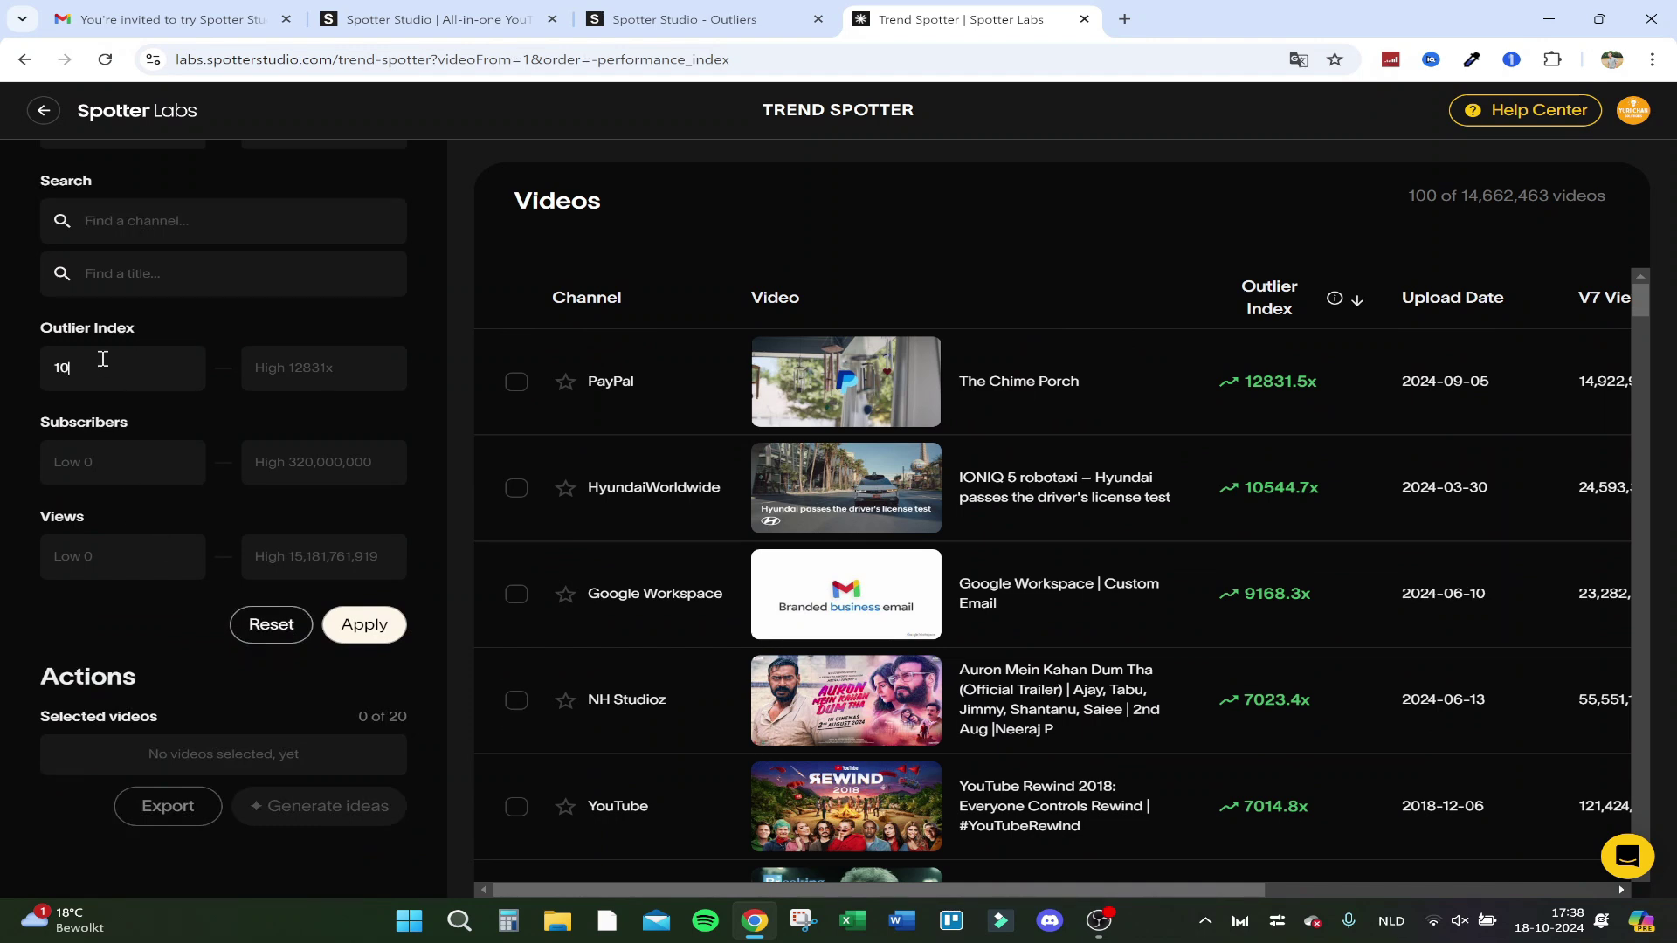
key("Return")
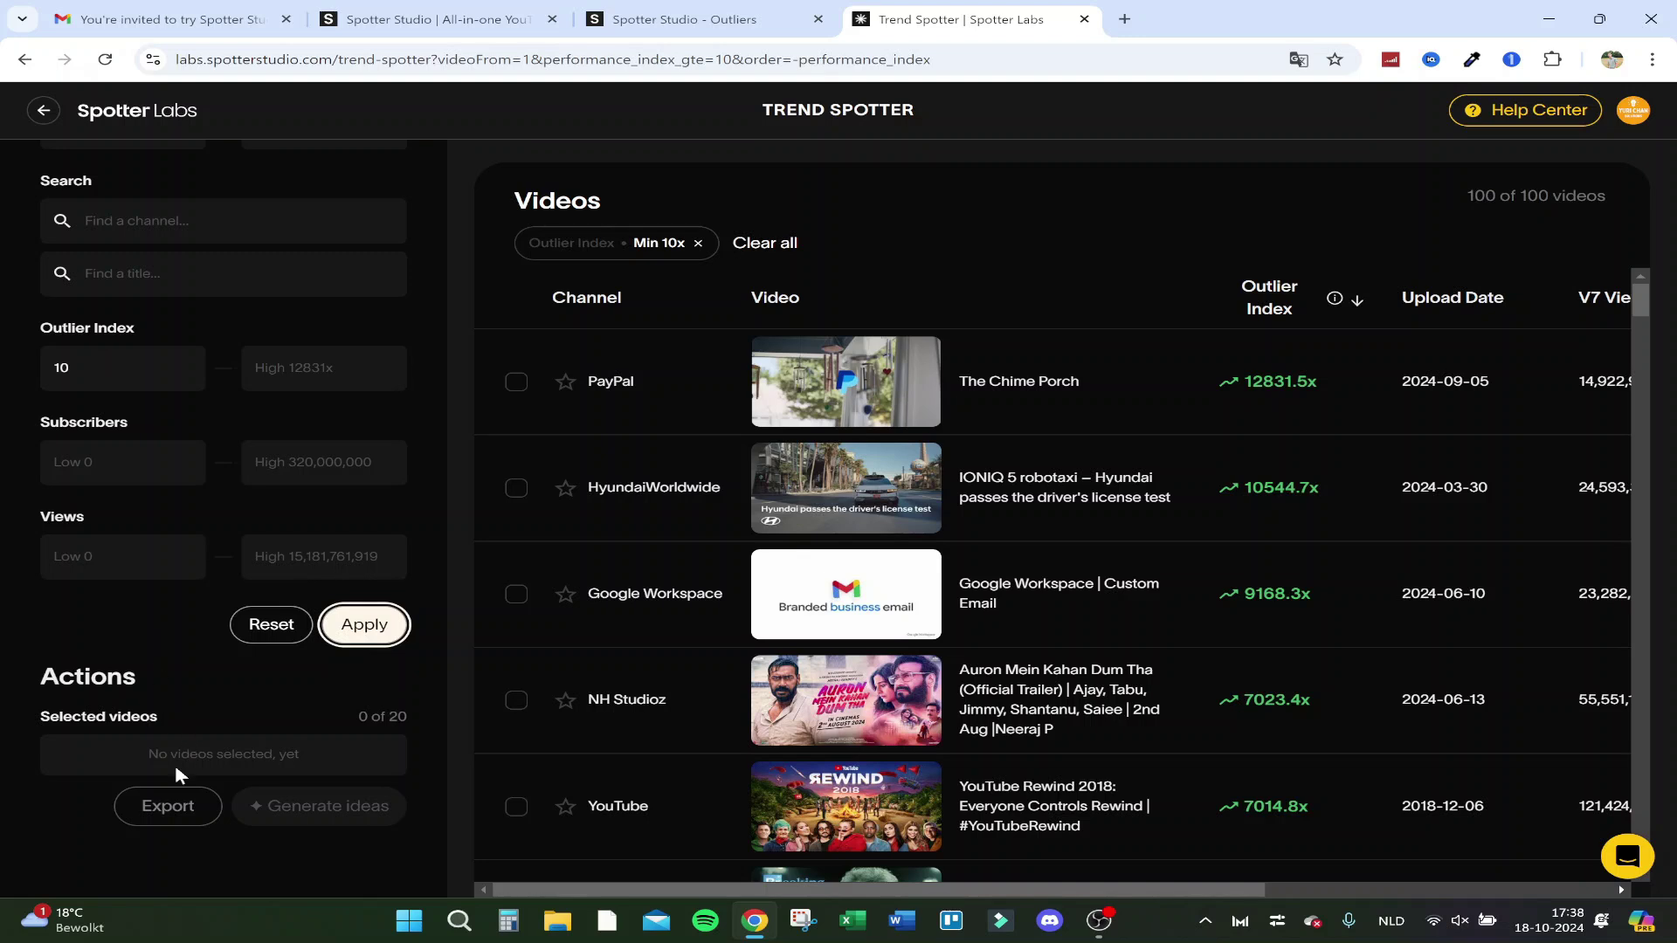
- Select the PayPal, HyundaiWorldwide, Google Workspace and NH Studioz videos and export them to video_data.xlsx
left_click(515, 384)
left_click(516, 488)
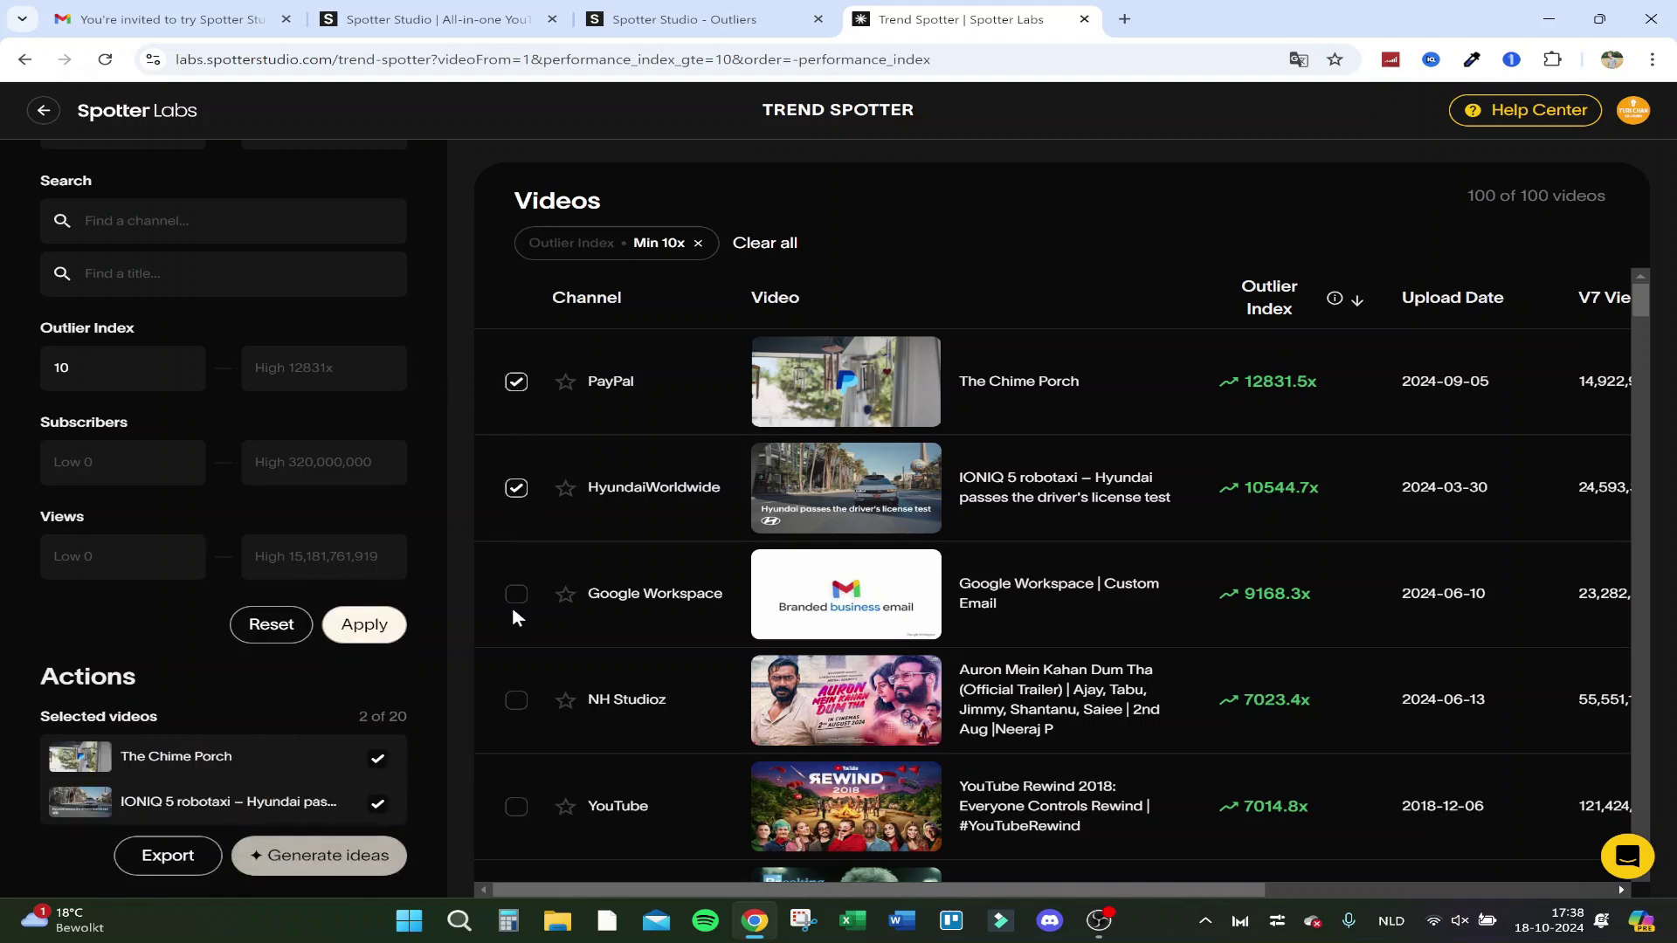
left_click(514, 591)
left_click(517, 699)
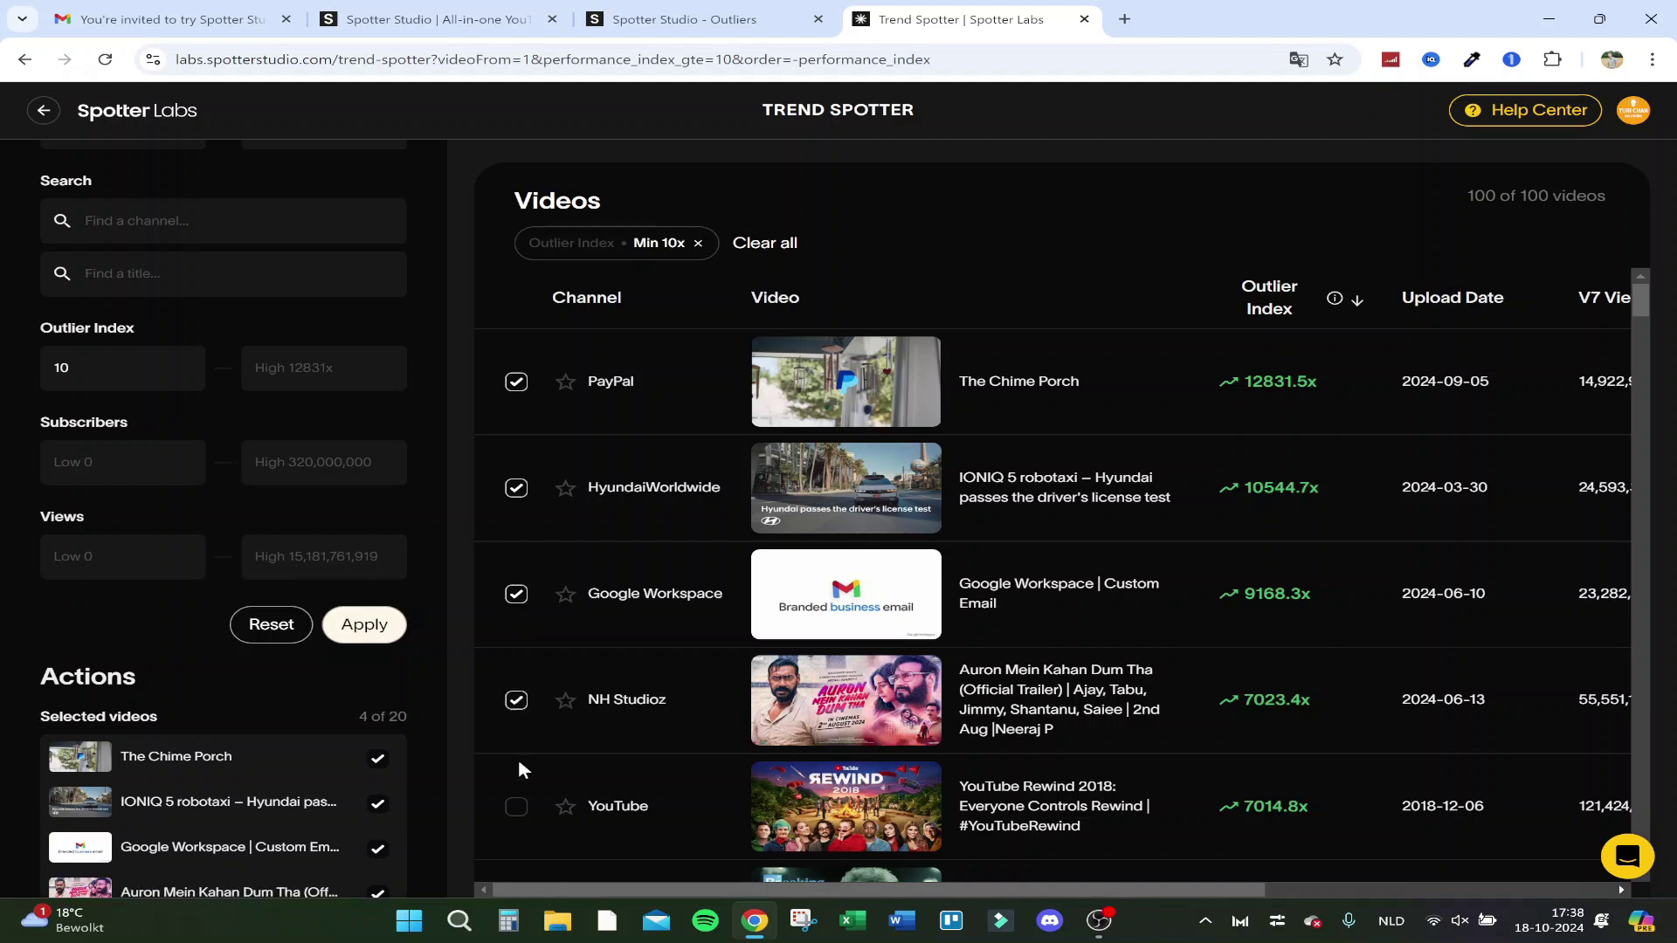
scroll(232, 695, "down", 2)
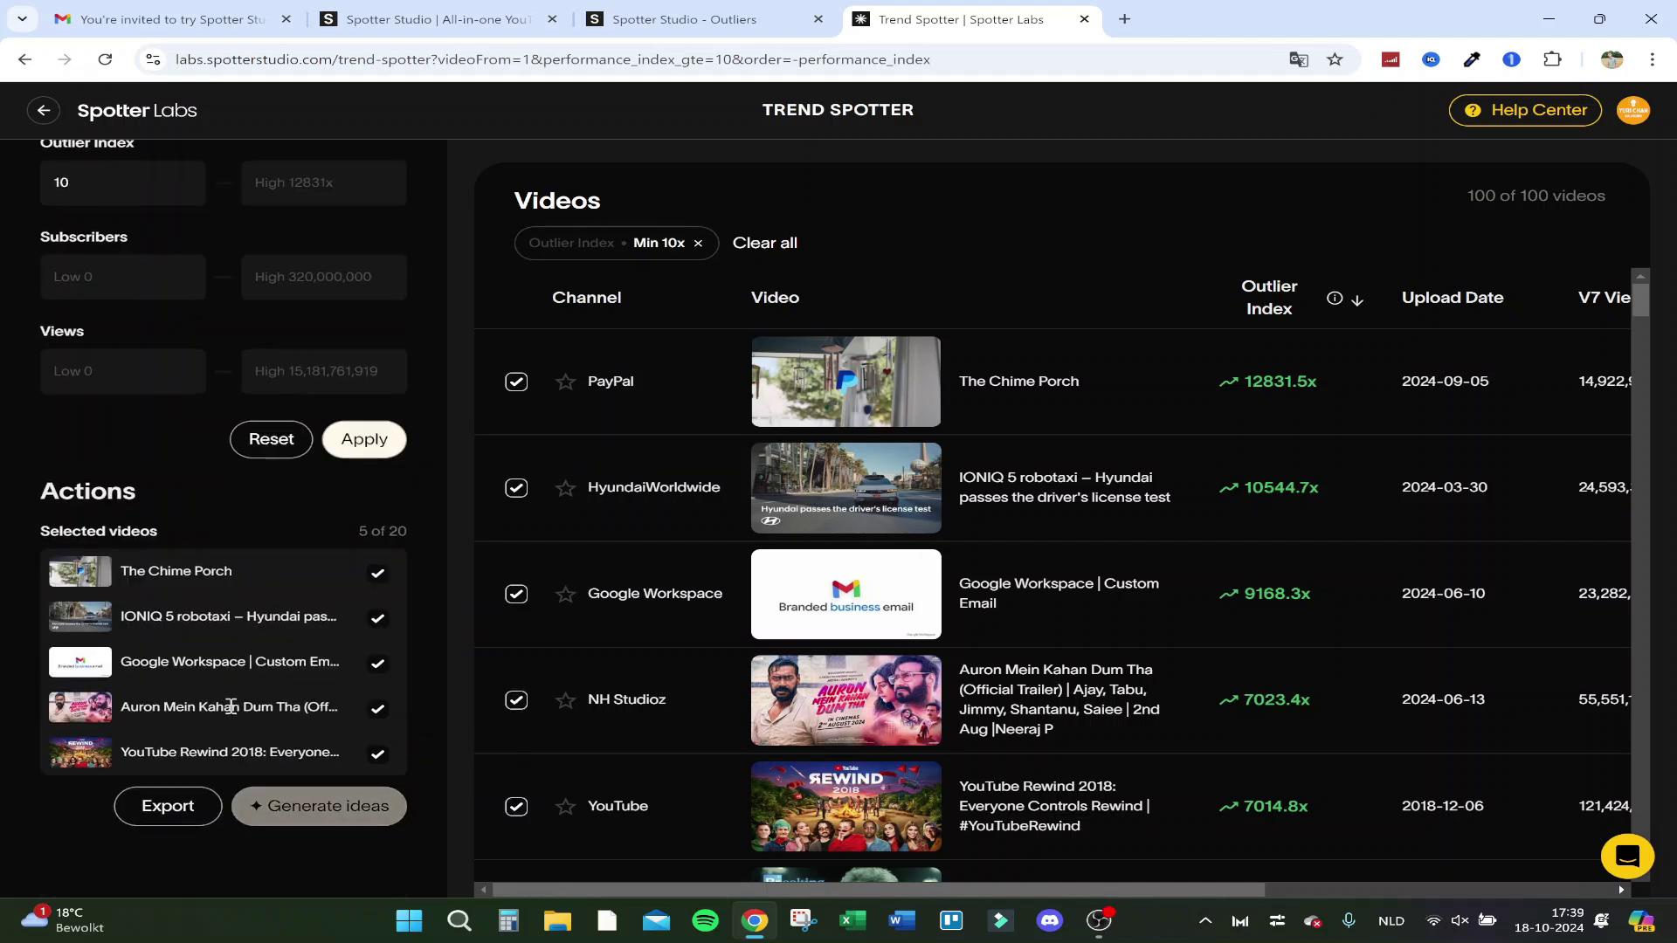
left_click(186, 821)
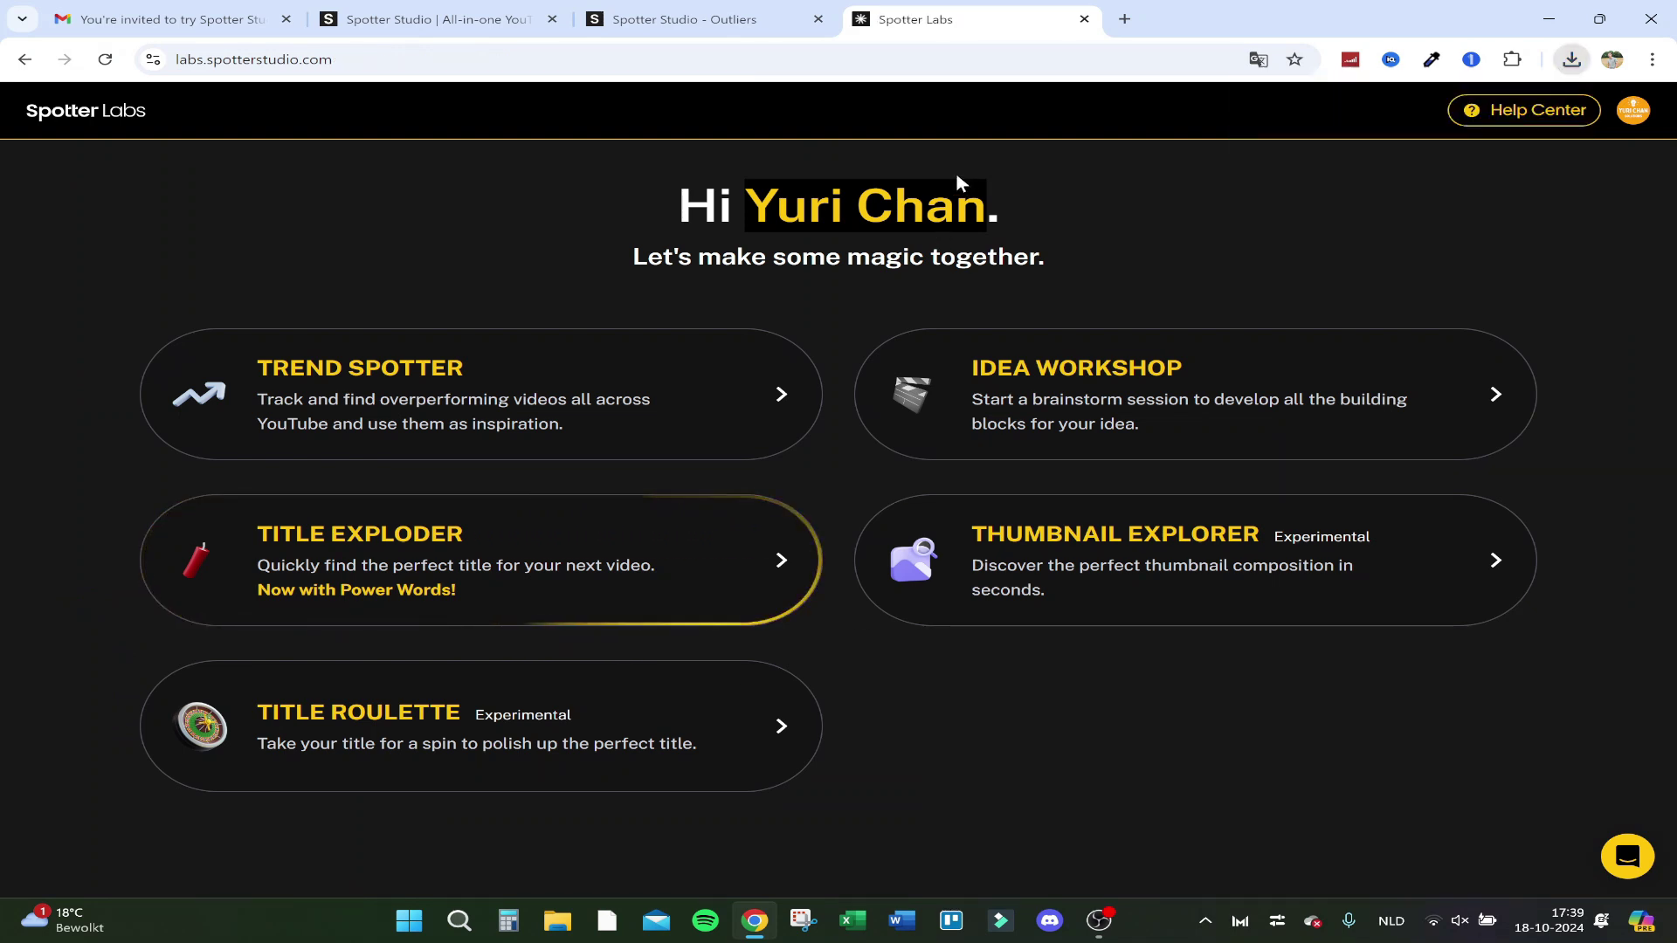
- Reopen Trend Spotter and add the LG Global and Visit Dubai videos to the selection
left_click(690, 19)
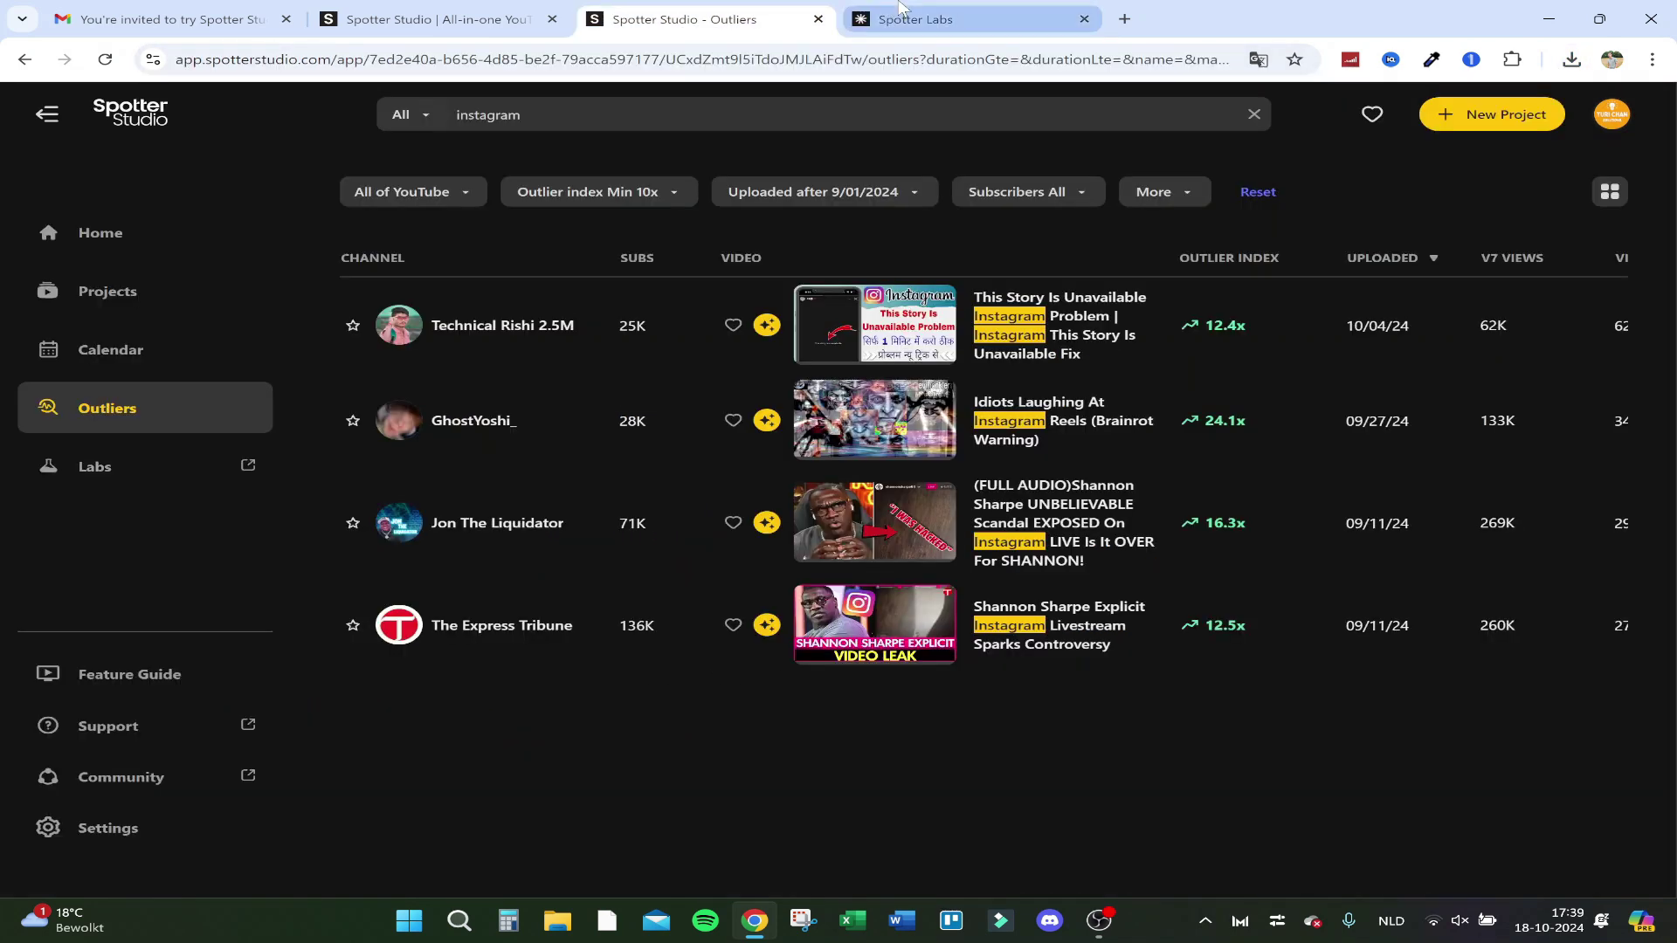
left_click(900, 13)
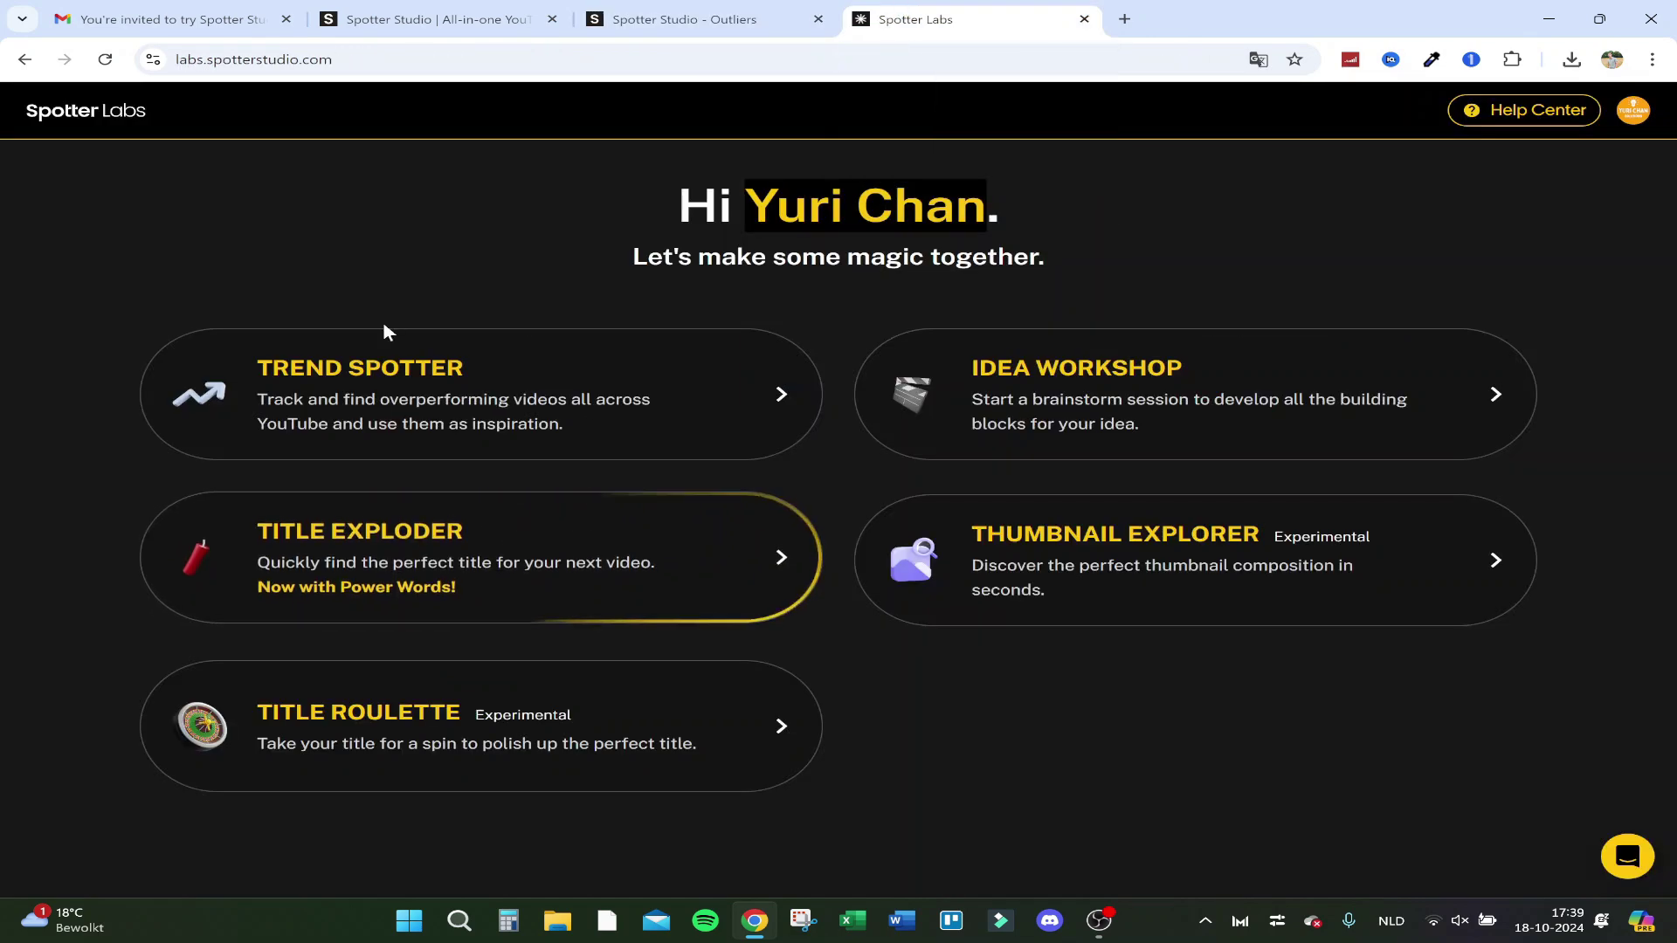
left_click(387, 371)
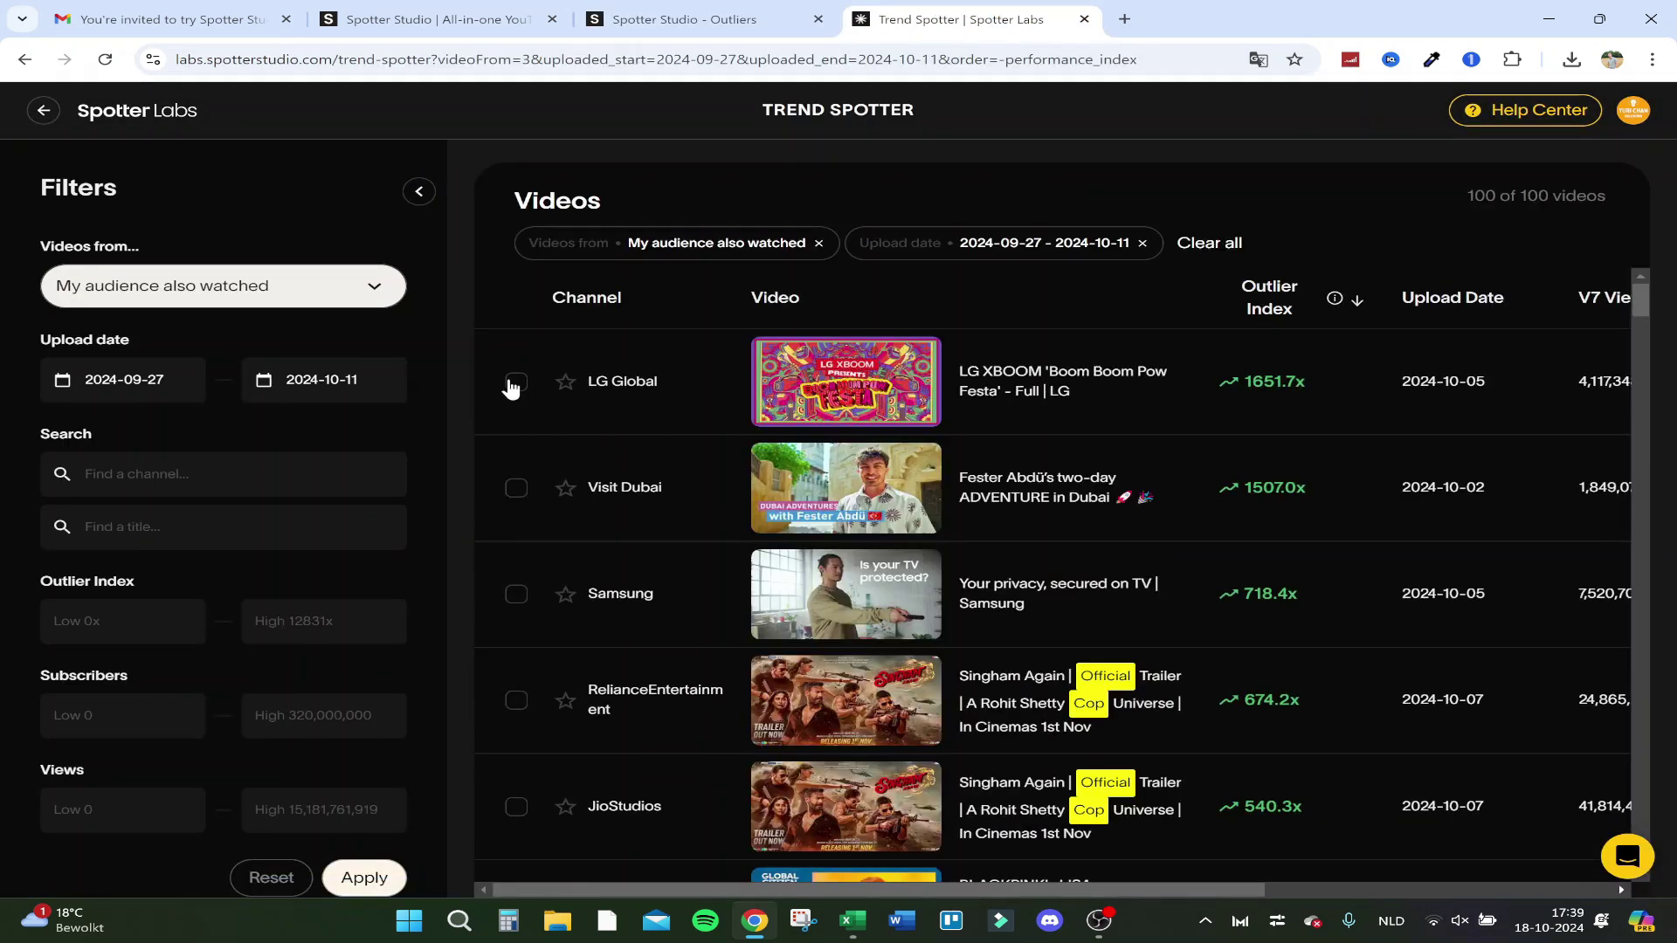
left_click(513, 383)
left_click(516, 487)
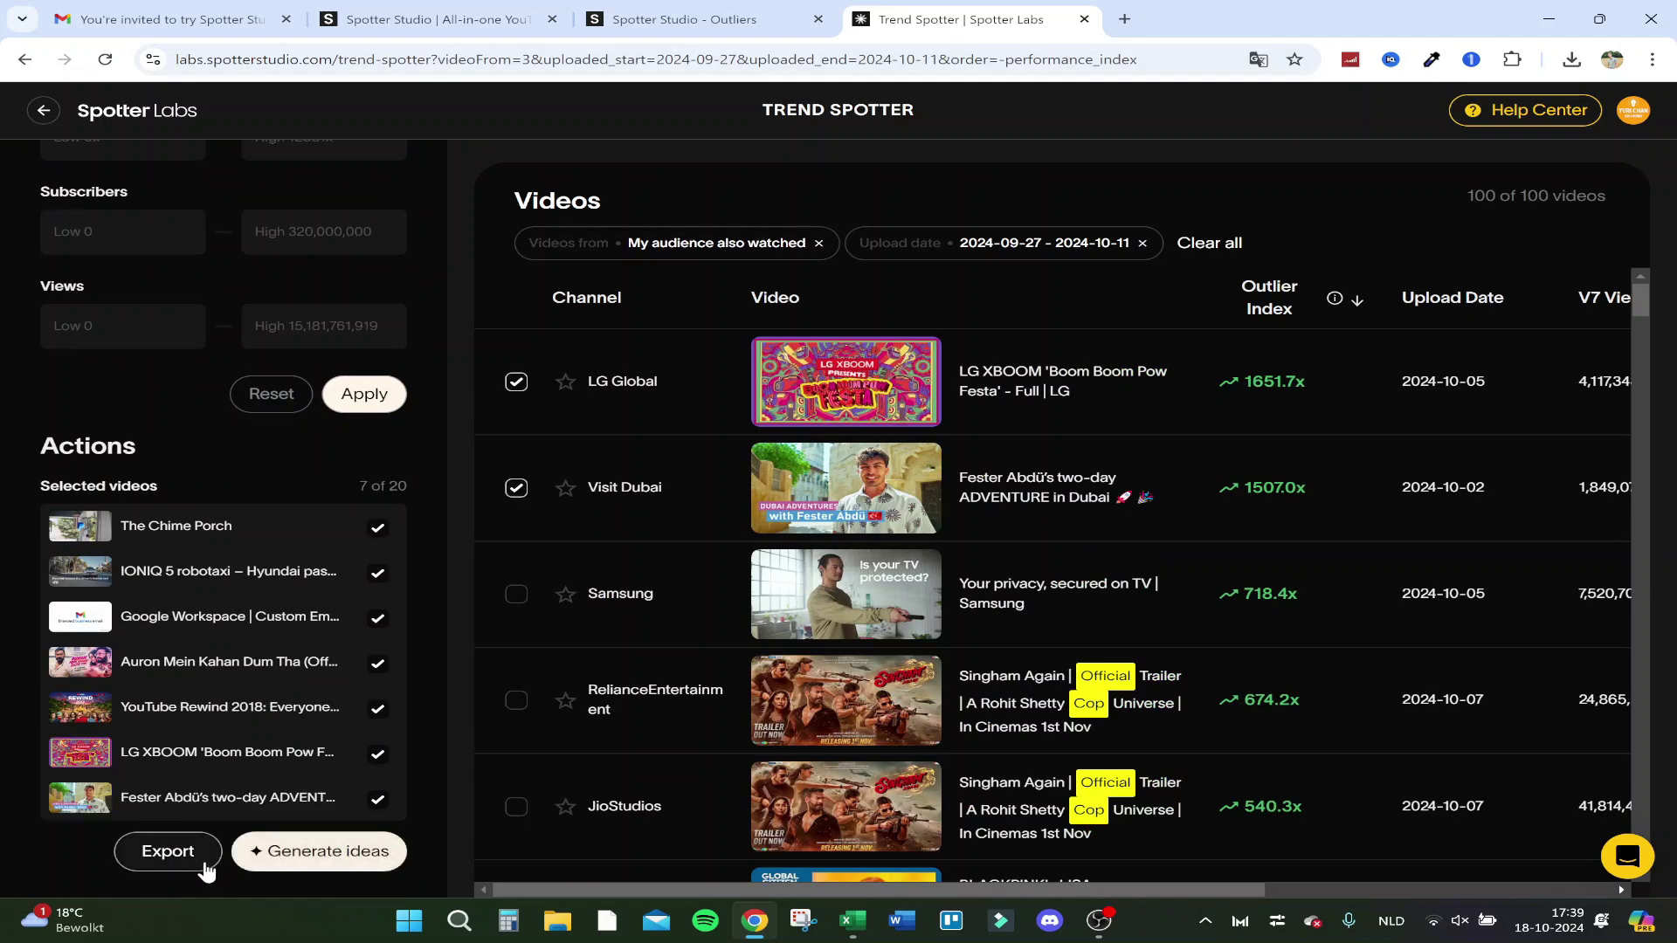
- Open Title Exploder from the Labs home, then bring up video_data.xlsx in Excel
left_click(245, 852)
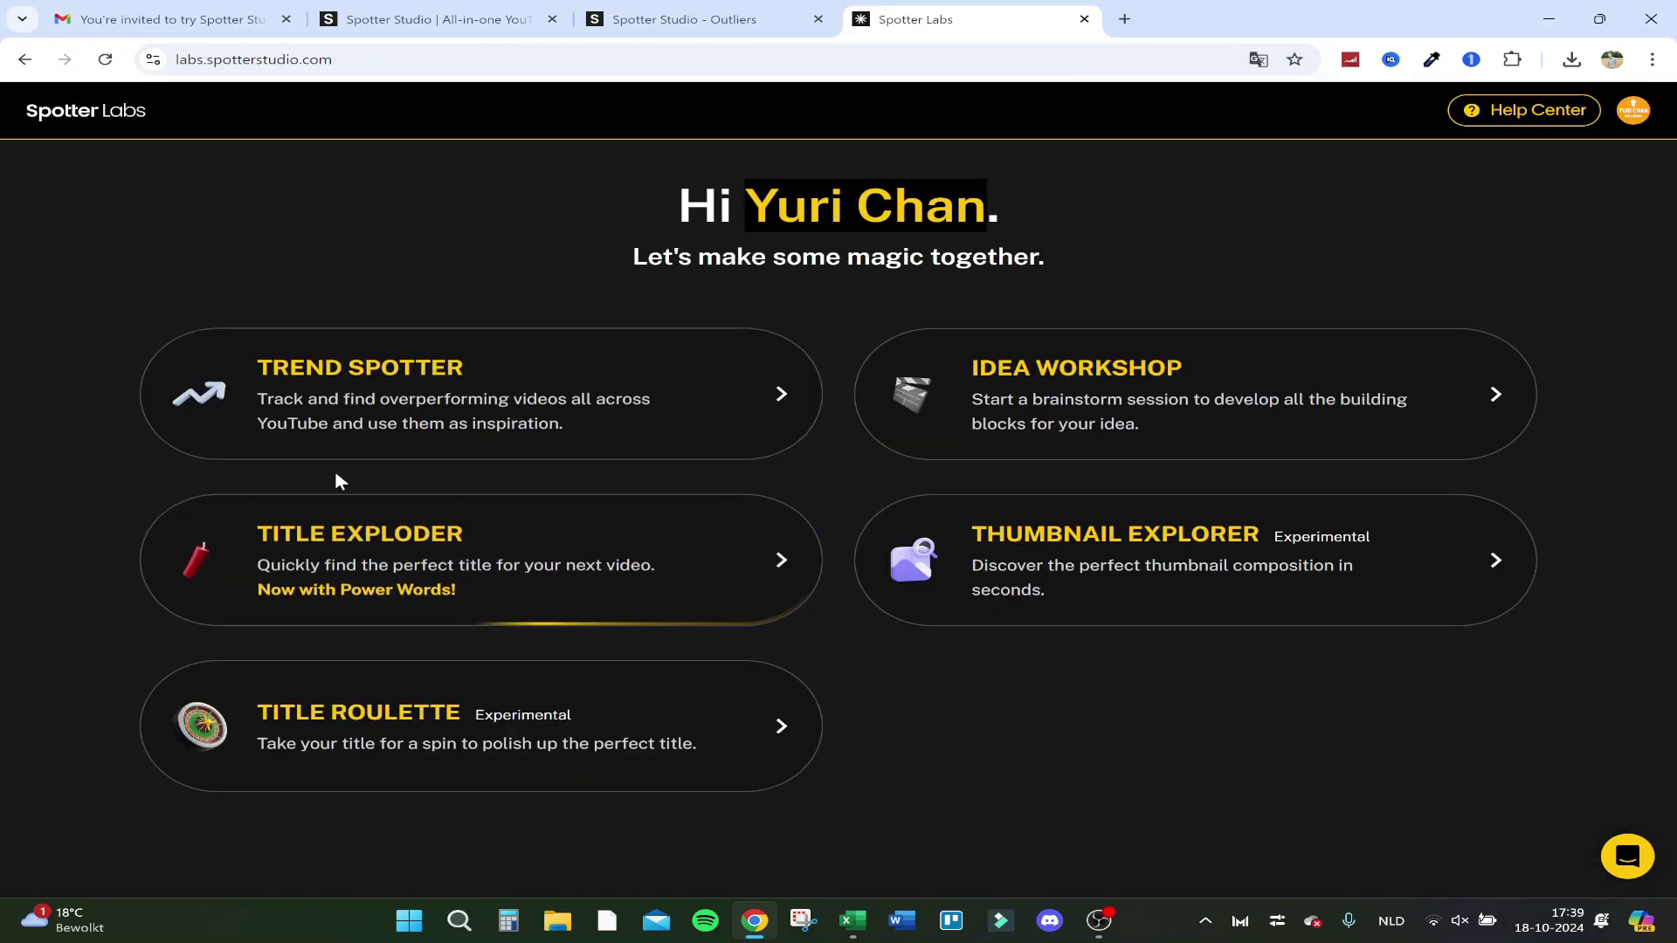
left_click(591, 576)
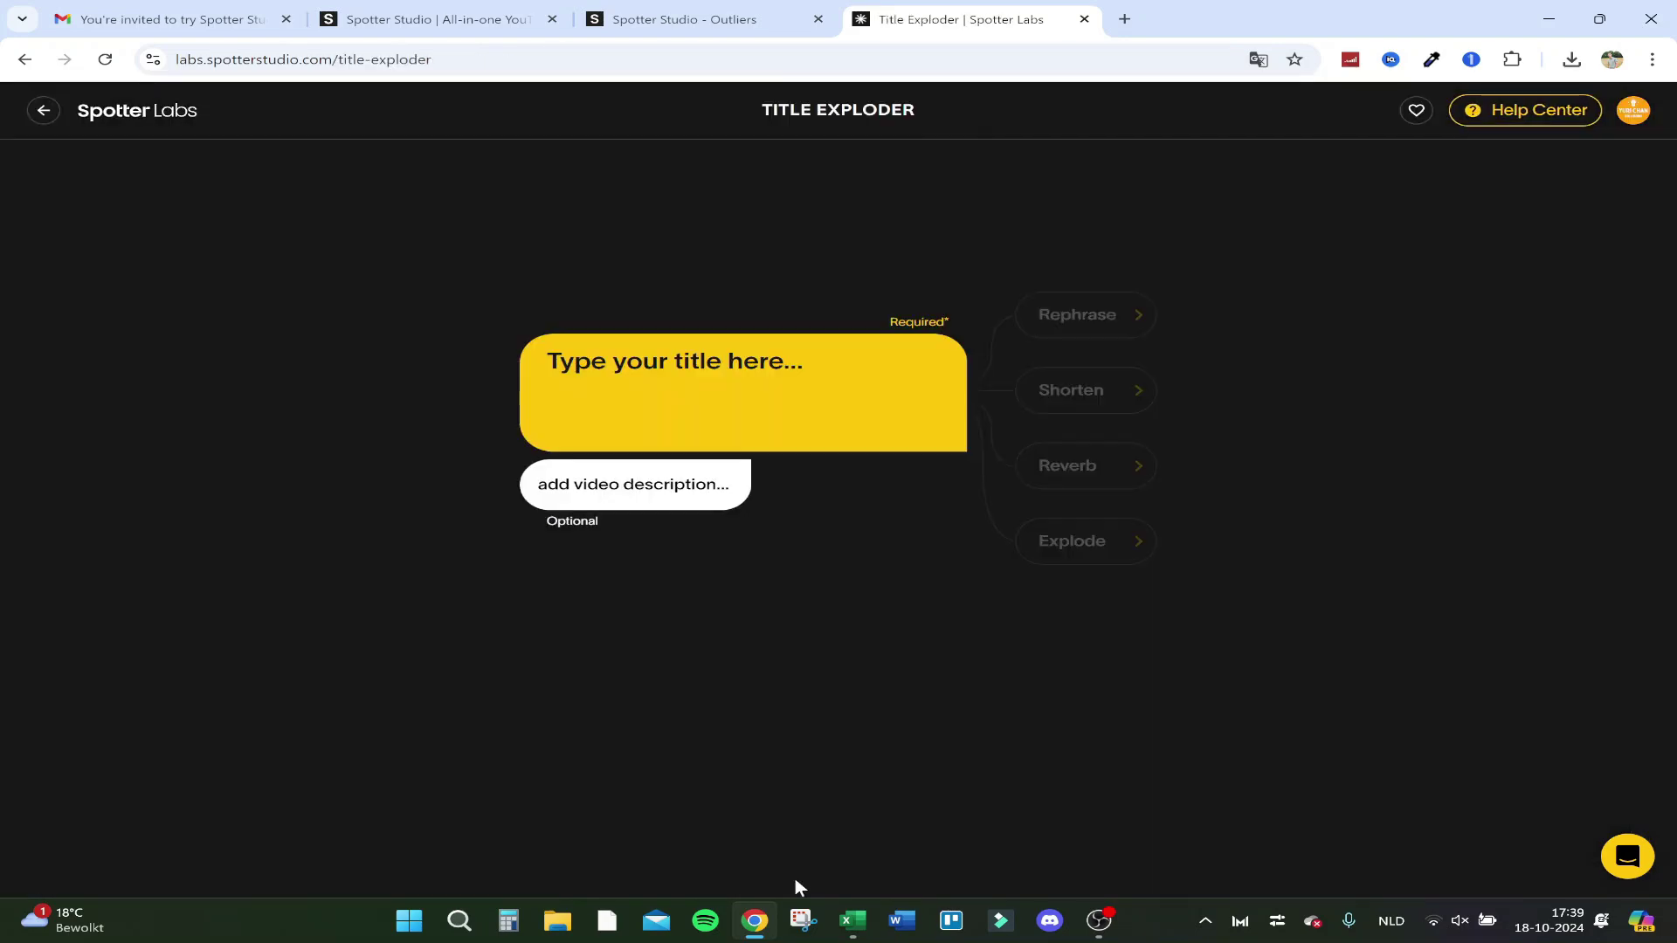
left_click(855, 921)
- AutoFit columns A, C, E and G of the video_data sheet
left_click(491, 363)
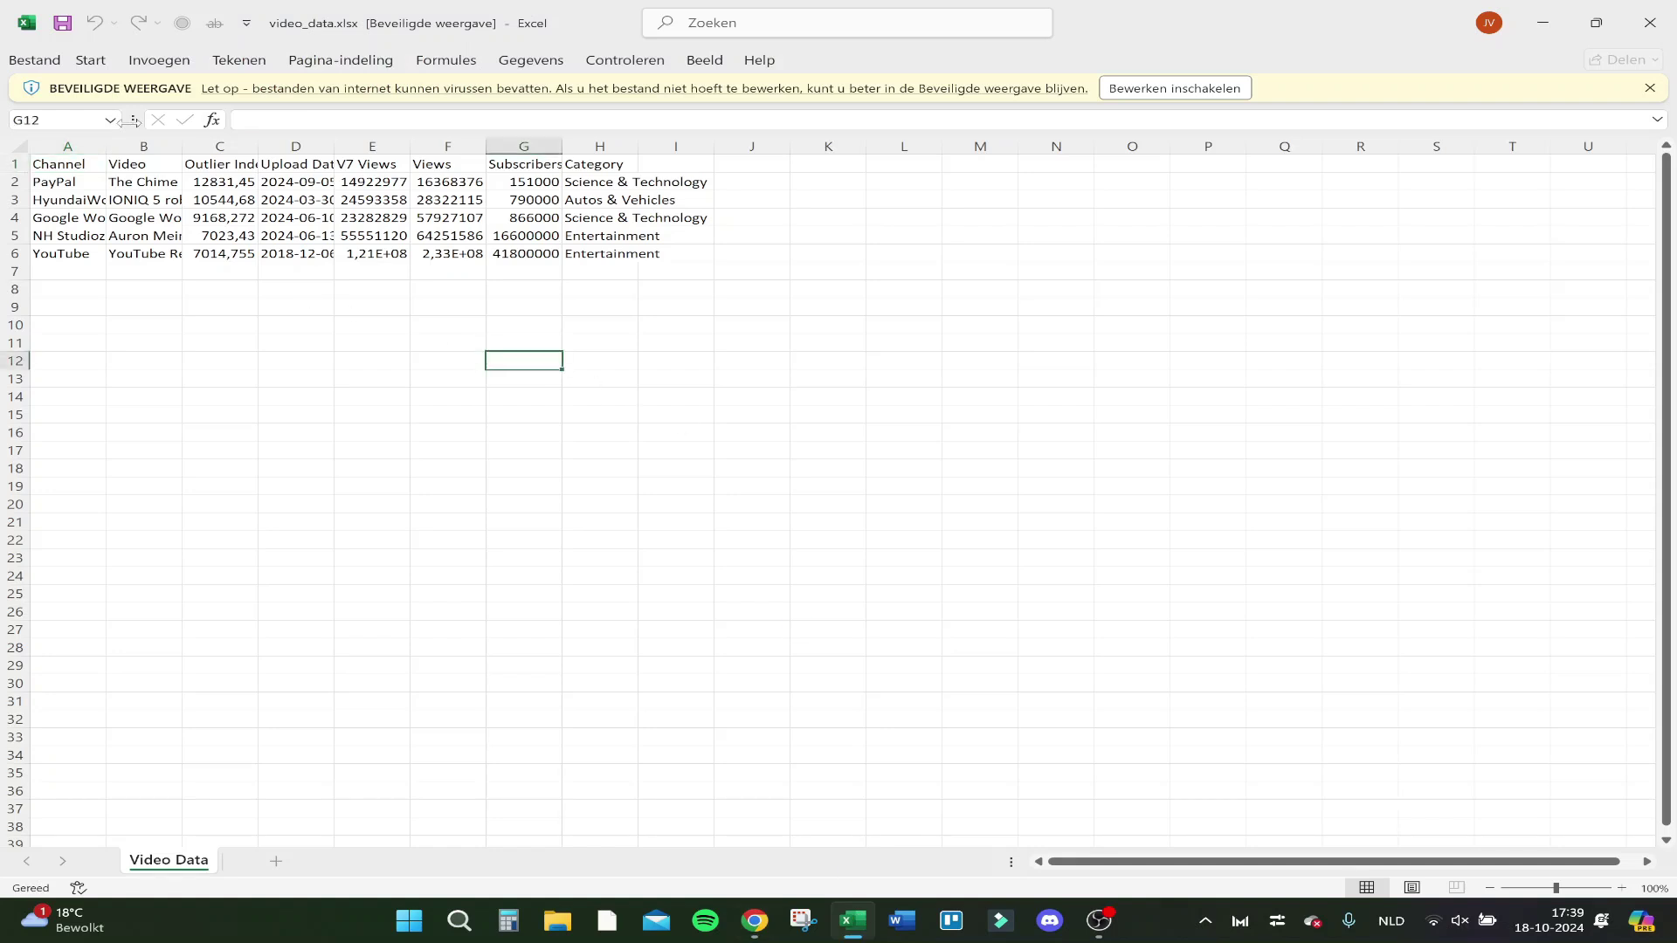
double_click(105, 143)
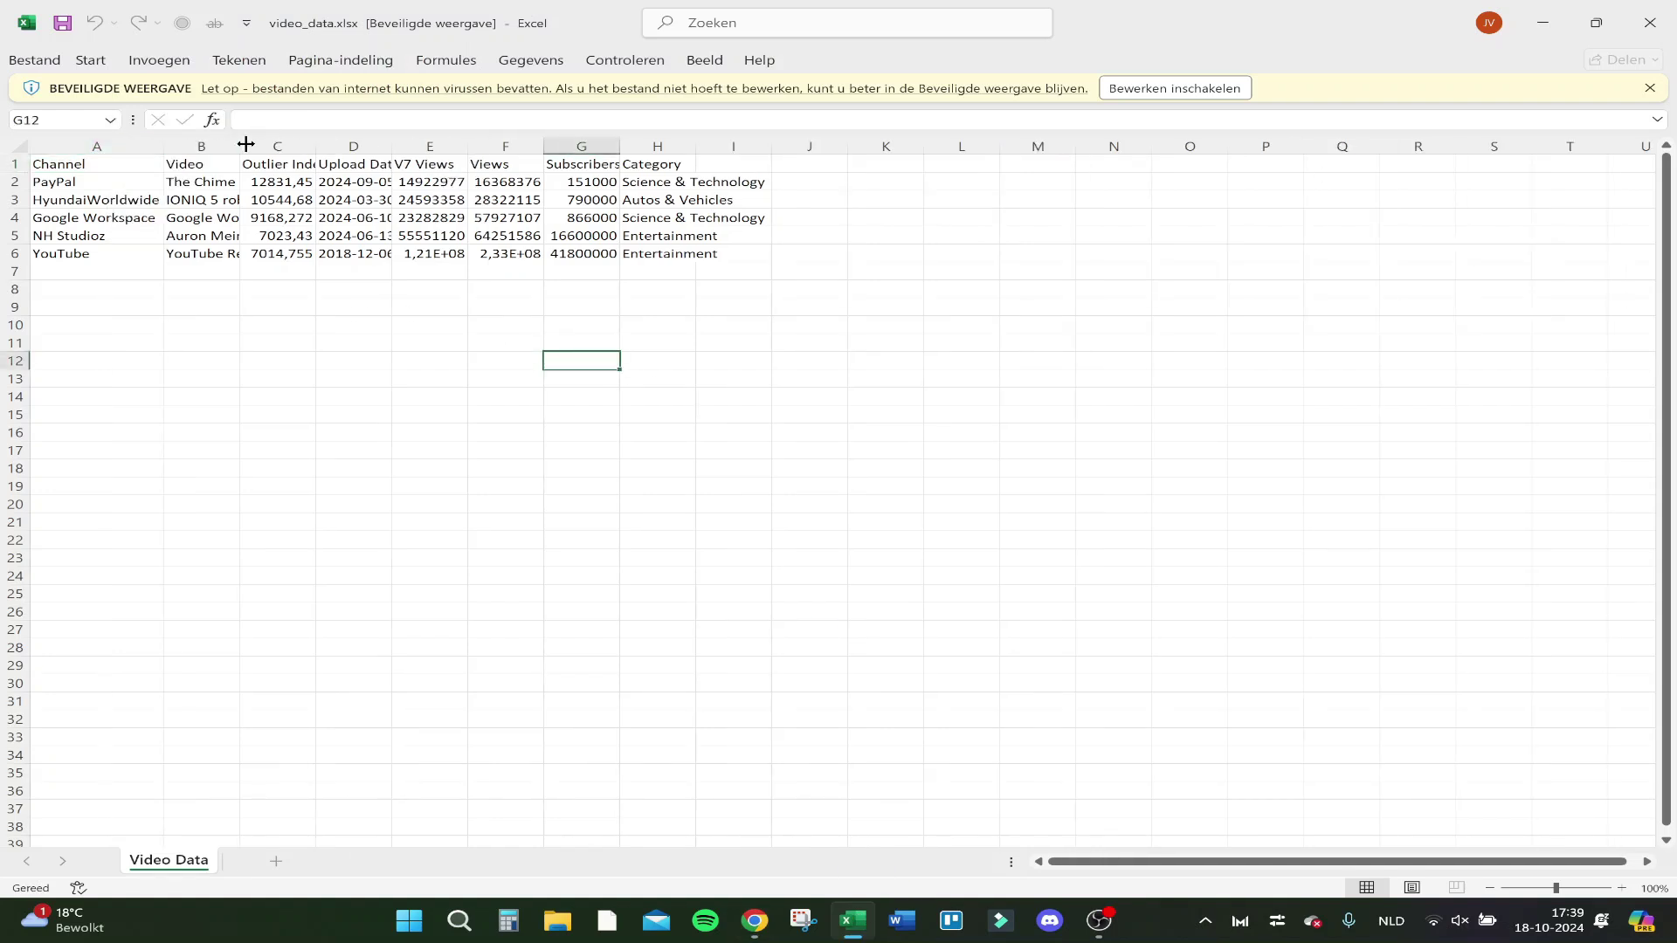
double_click(316, 144)
double_click(493, 143)
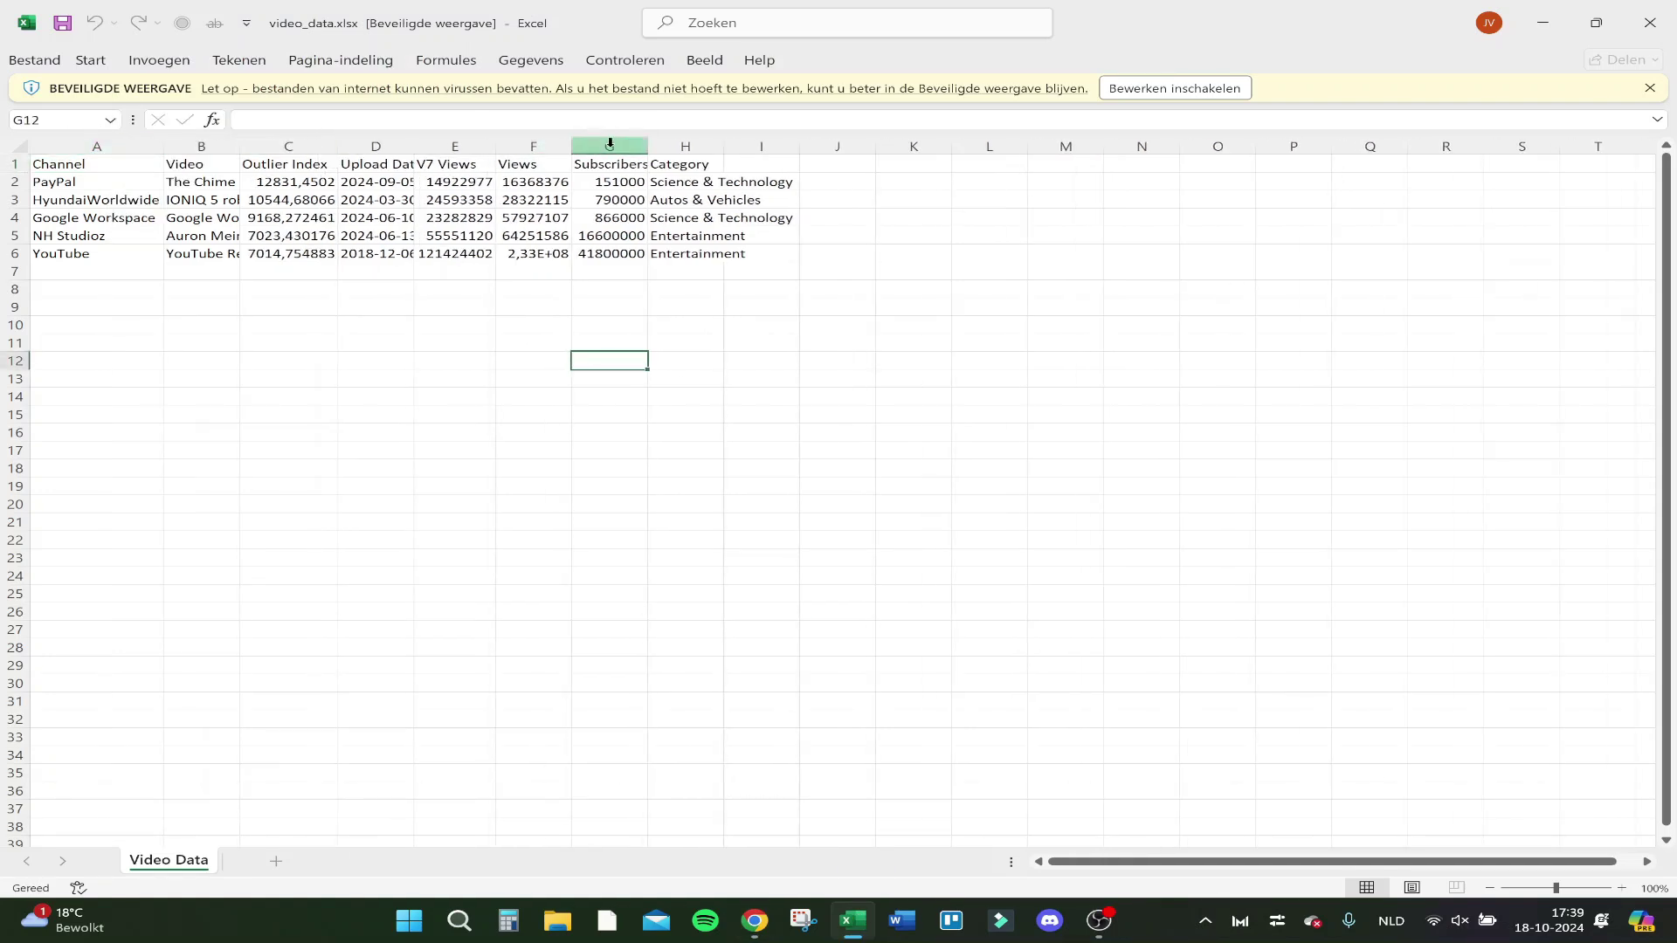
double_click(648, 144)
- Select and click around cells in the video_data sheet
left_click_drag(864, 347, 35, 161)
left_click(94, 234)
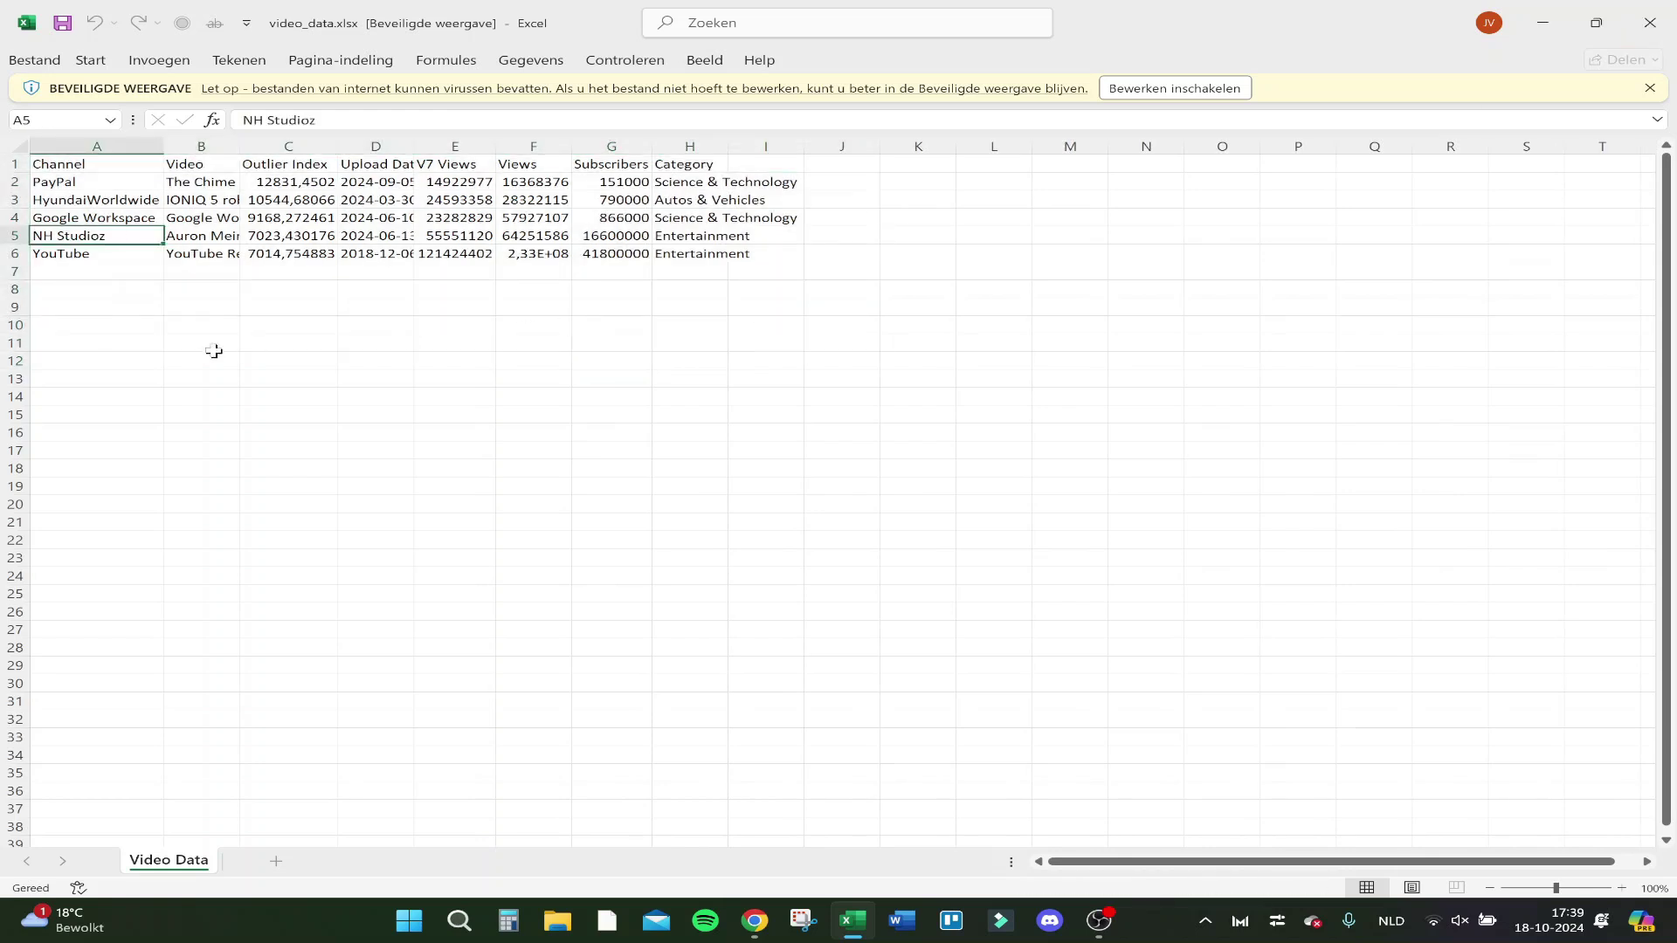
left_click(113, 199)
left_click_drag(61, 182, 865, 360)
left_click_drag(611, 504, 533, 504)
left_click(210, 585)
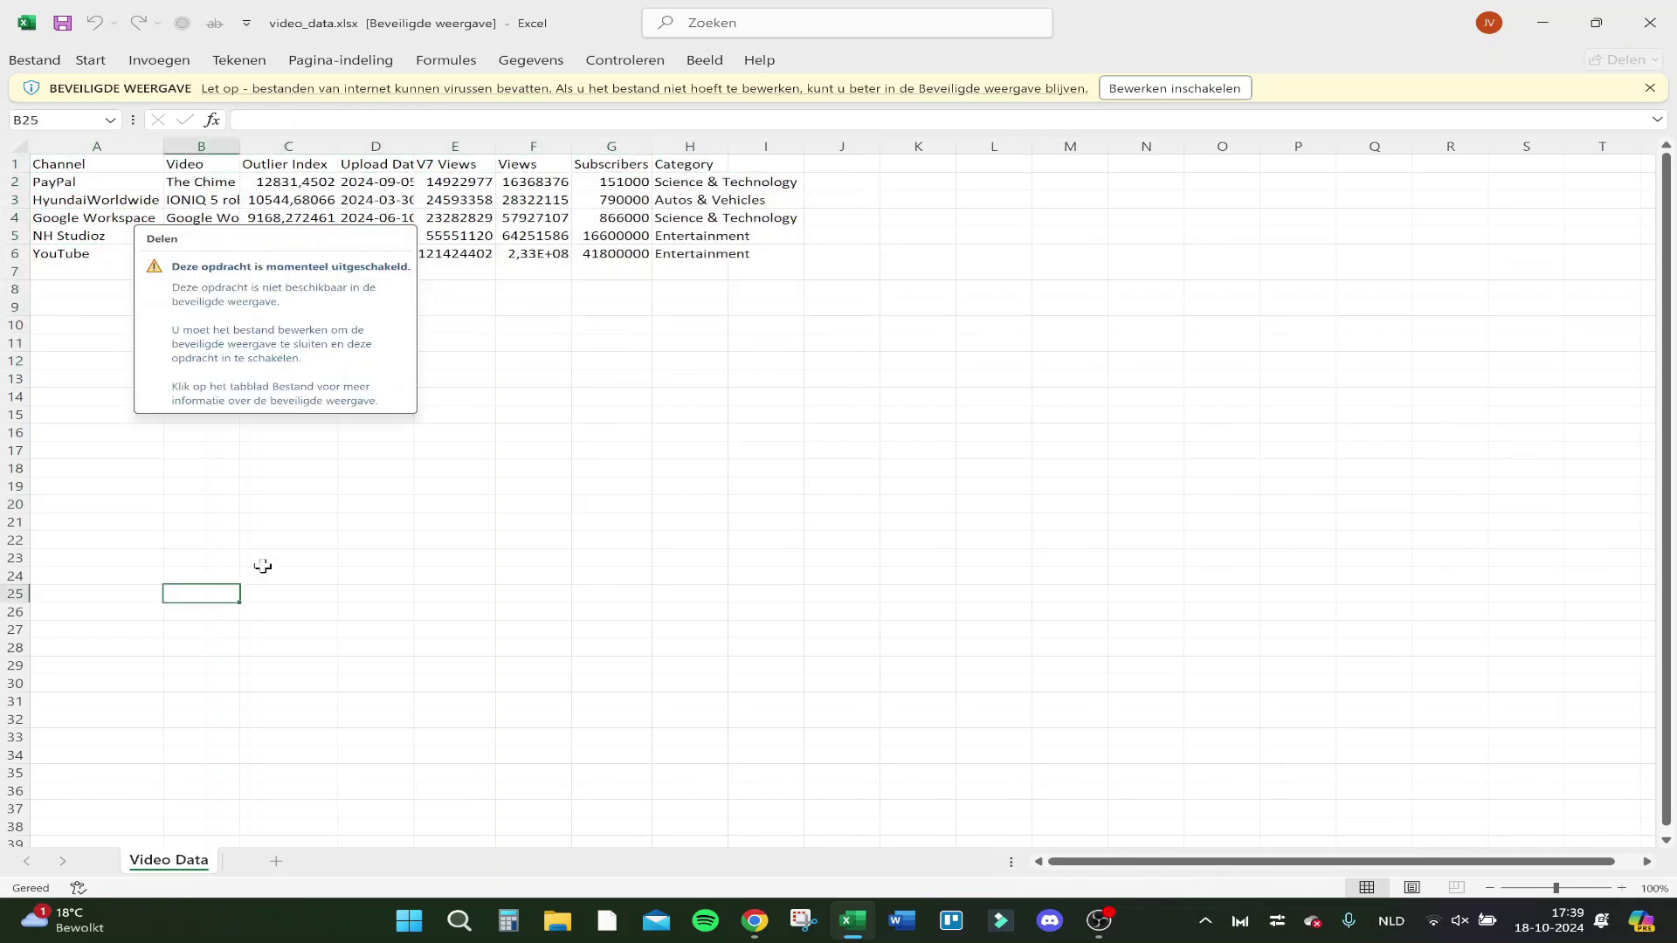
- Enter the title 'How to remove a background in canva' and copy it into the description
key("alt+Tab")
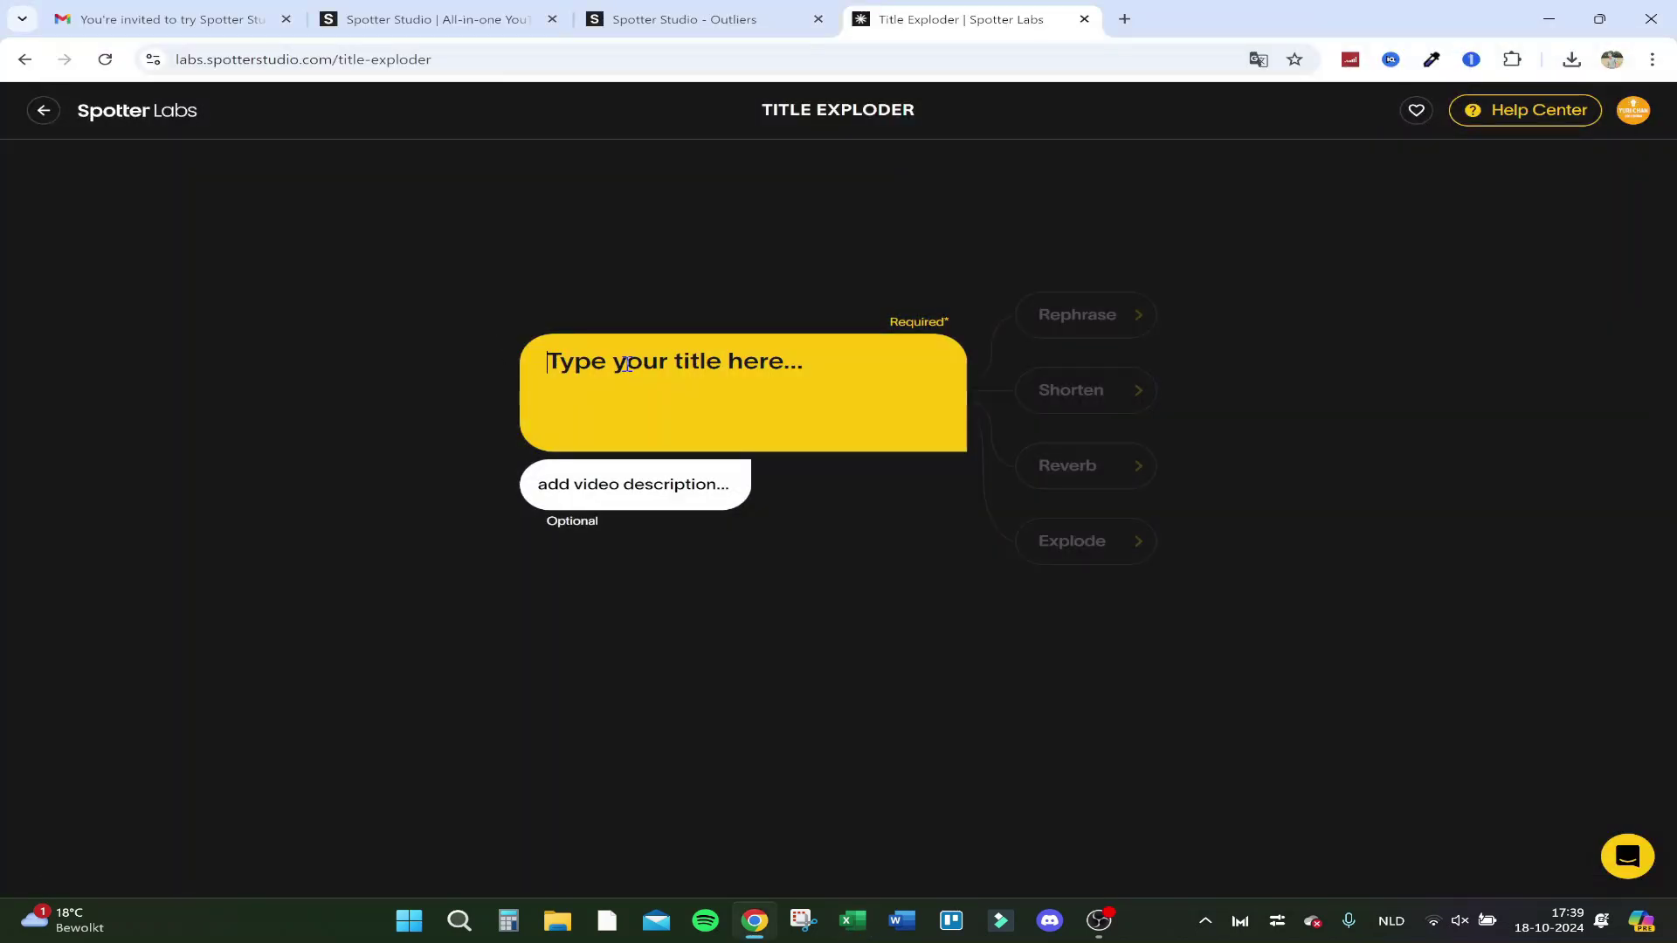
type("How to remove a background in canva")
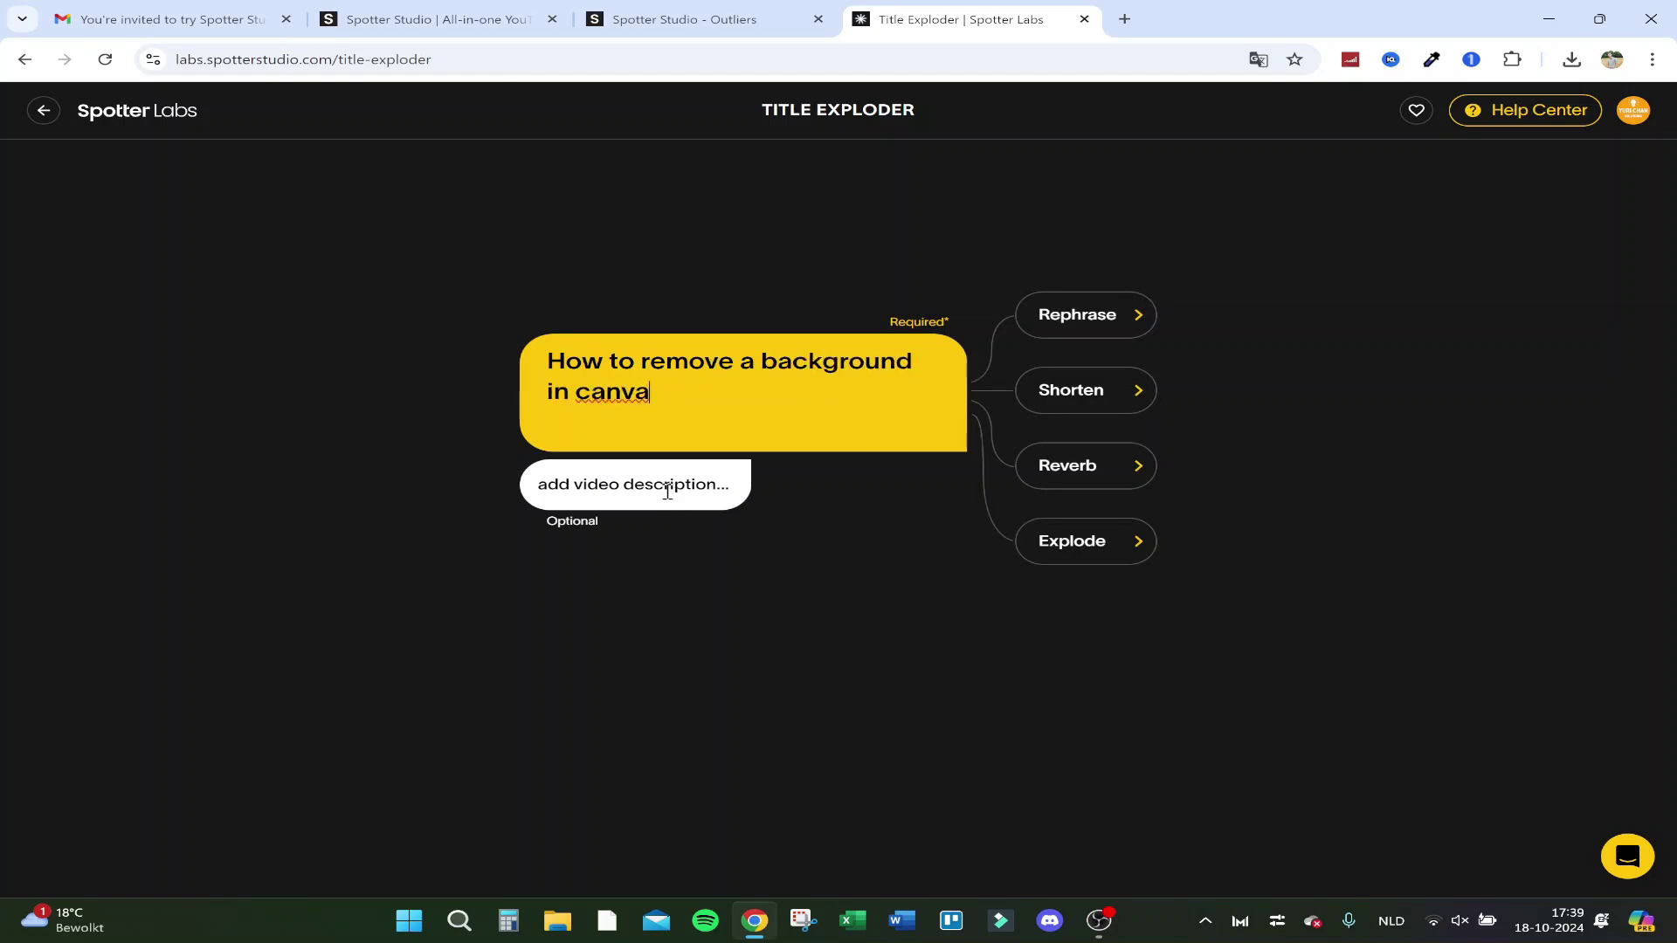
left_click(667, 492)
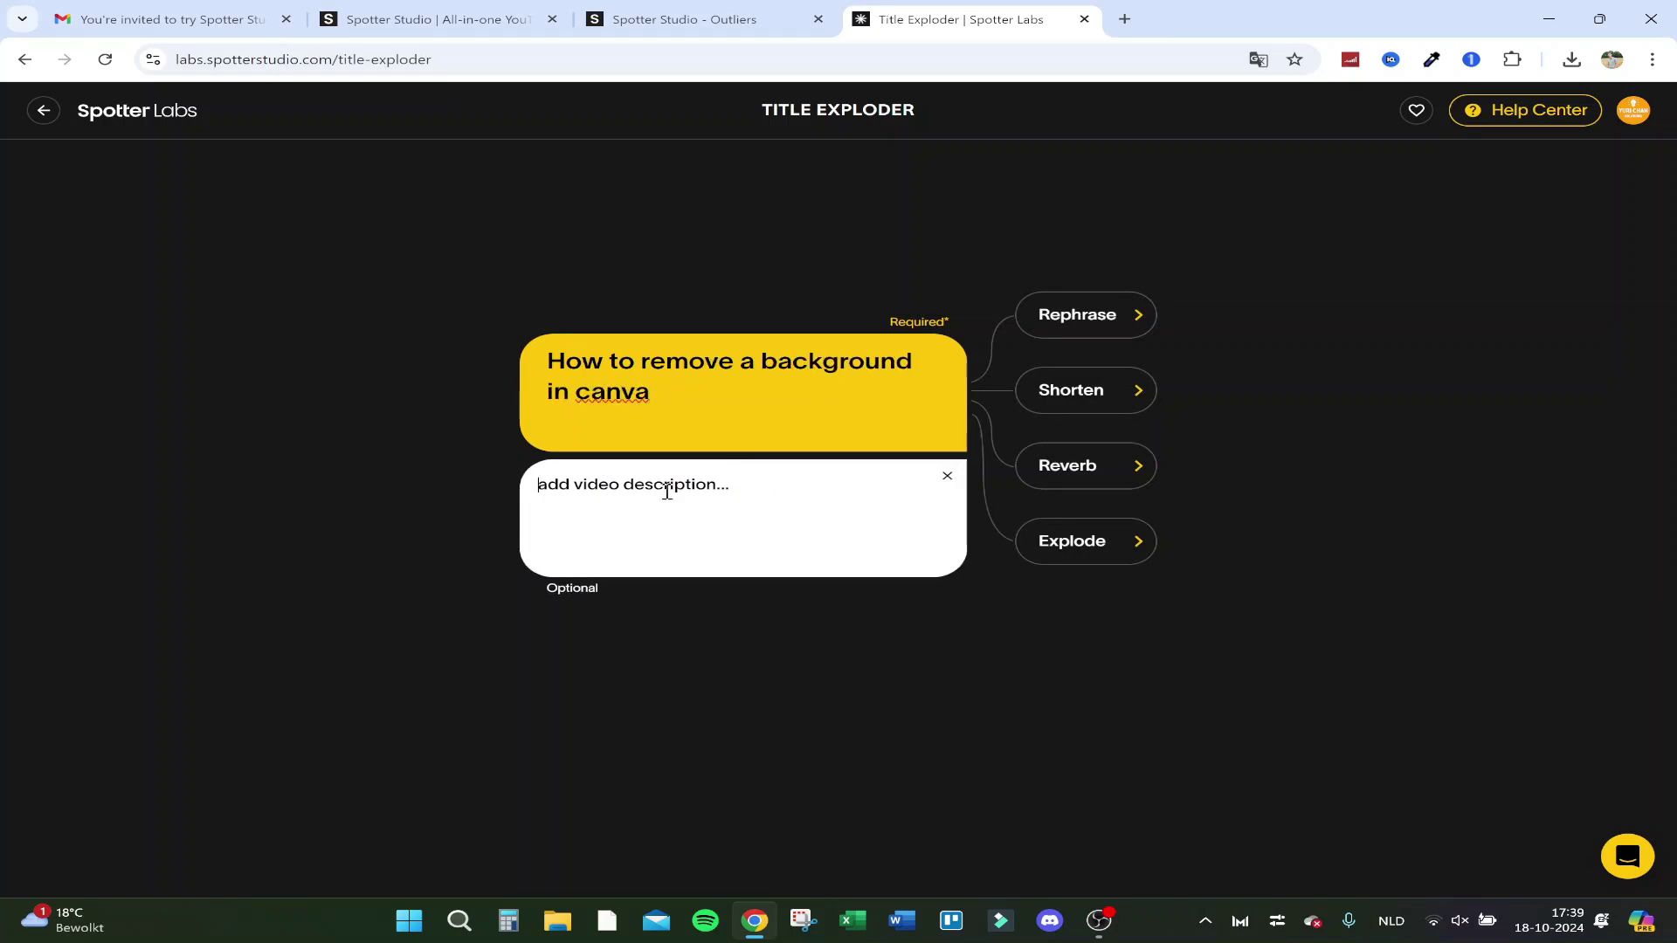
key("ctrl+a")
key("ctrl+c")
left_click(669, 528)
key("ctrl+v")
- Rephrase the title and pick 'Remove Background with Canva Easy Steps' to refine
left_click(1074, 316)
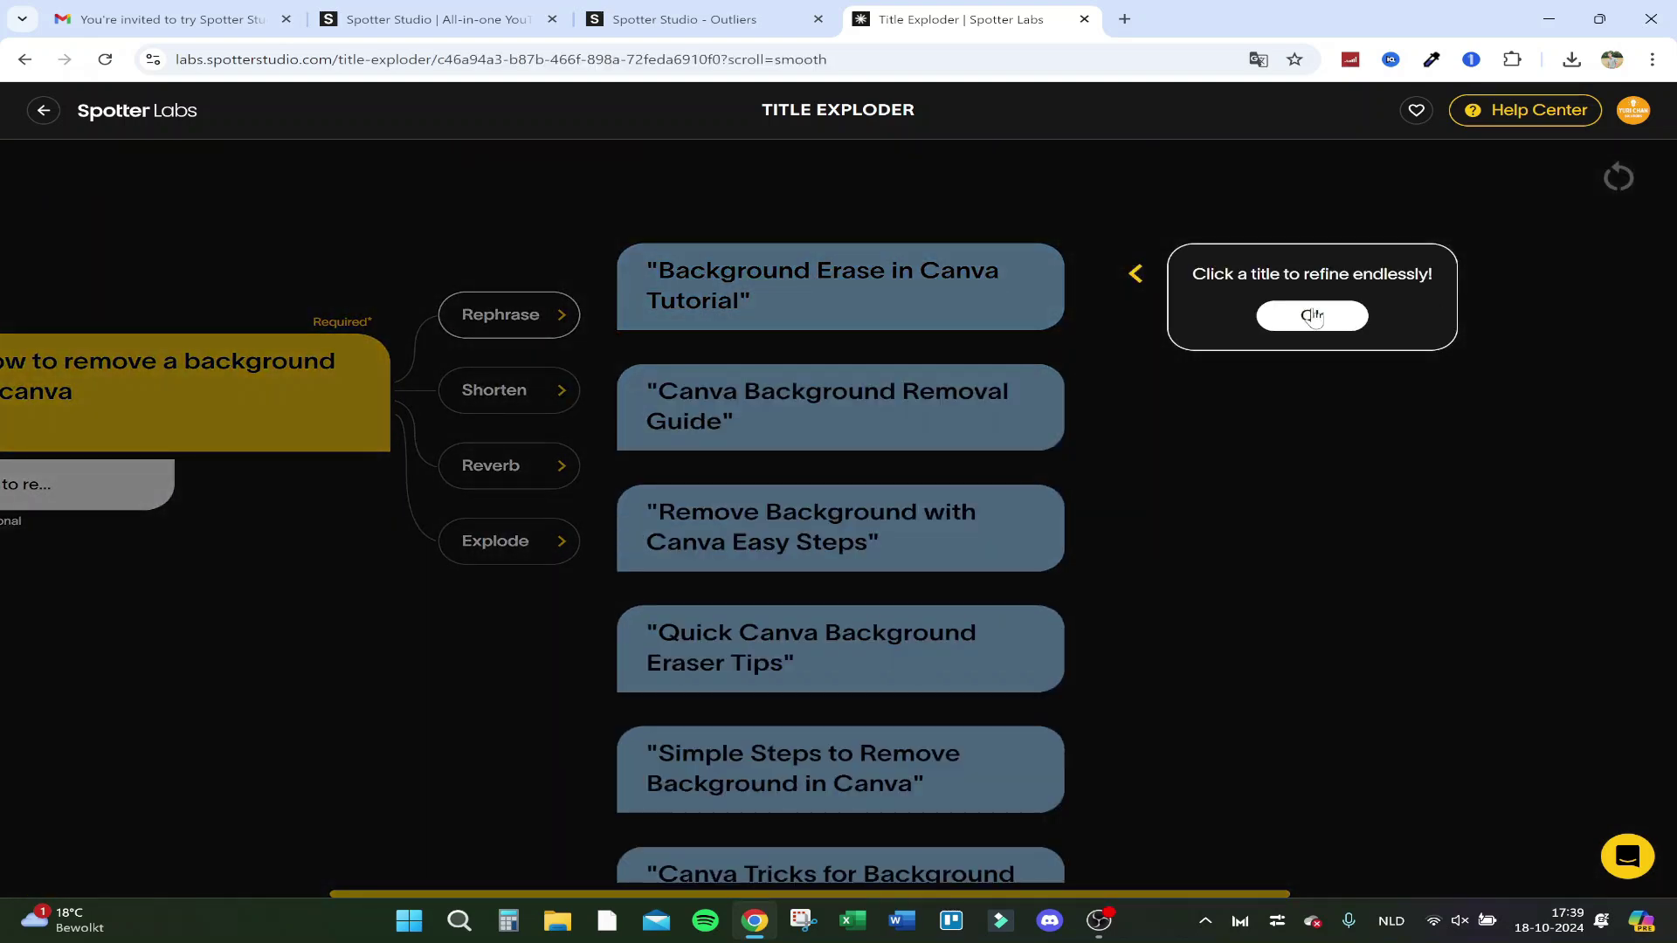
left_click(1311, 316)
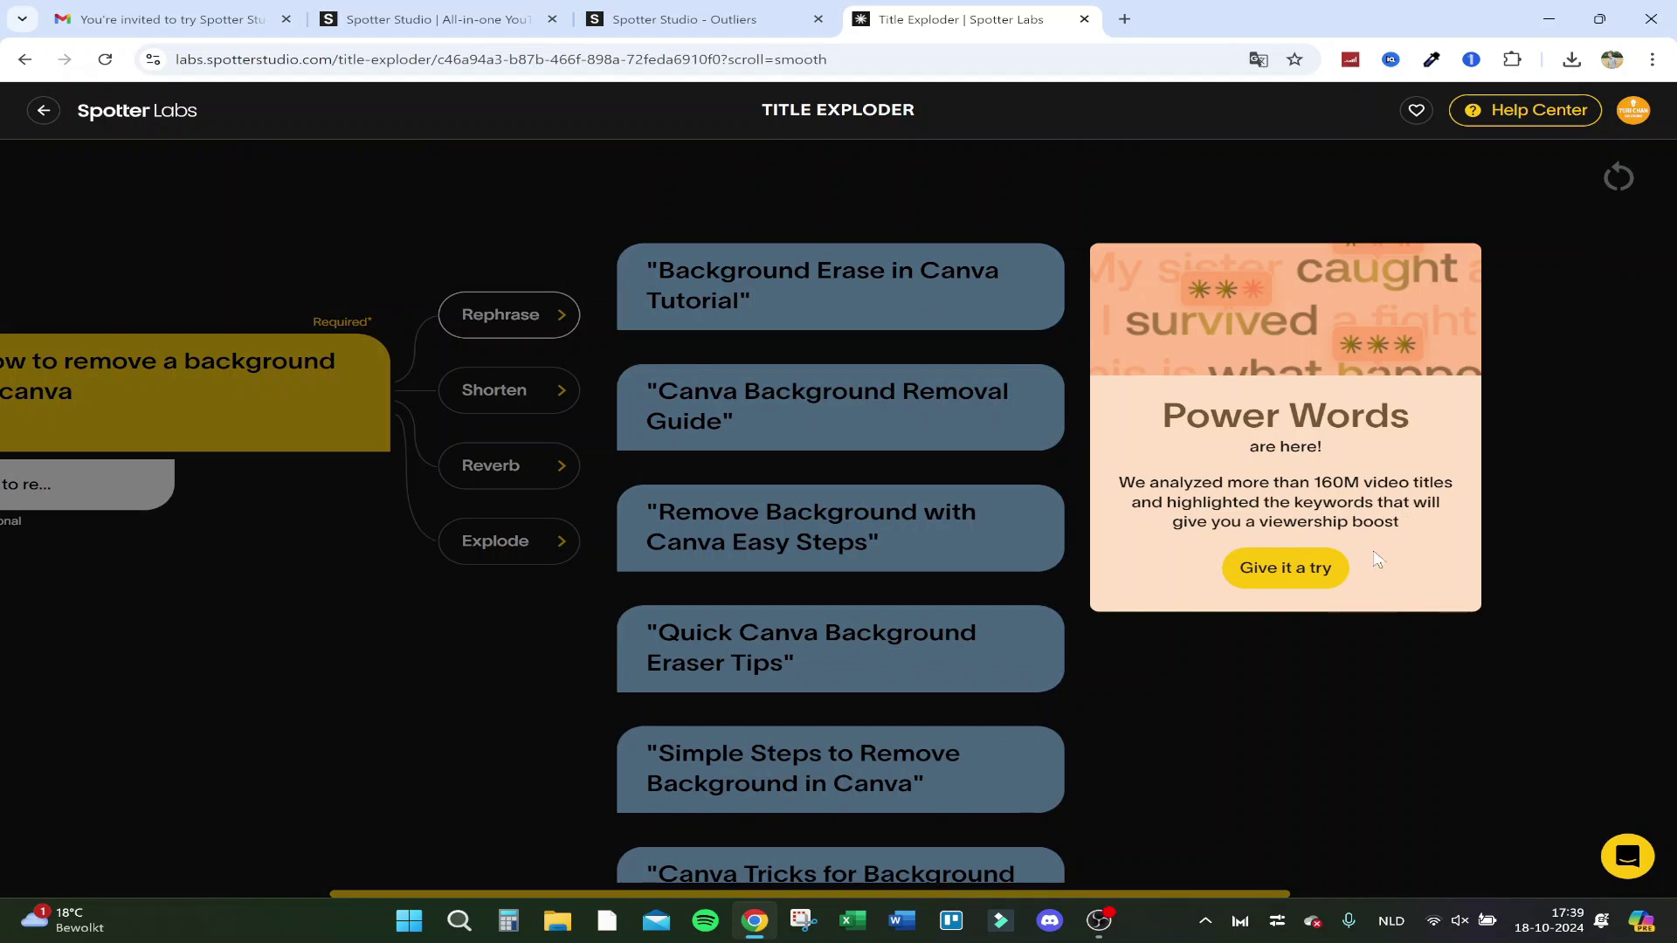
left_click(1291, 559)
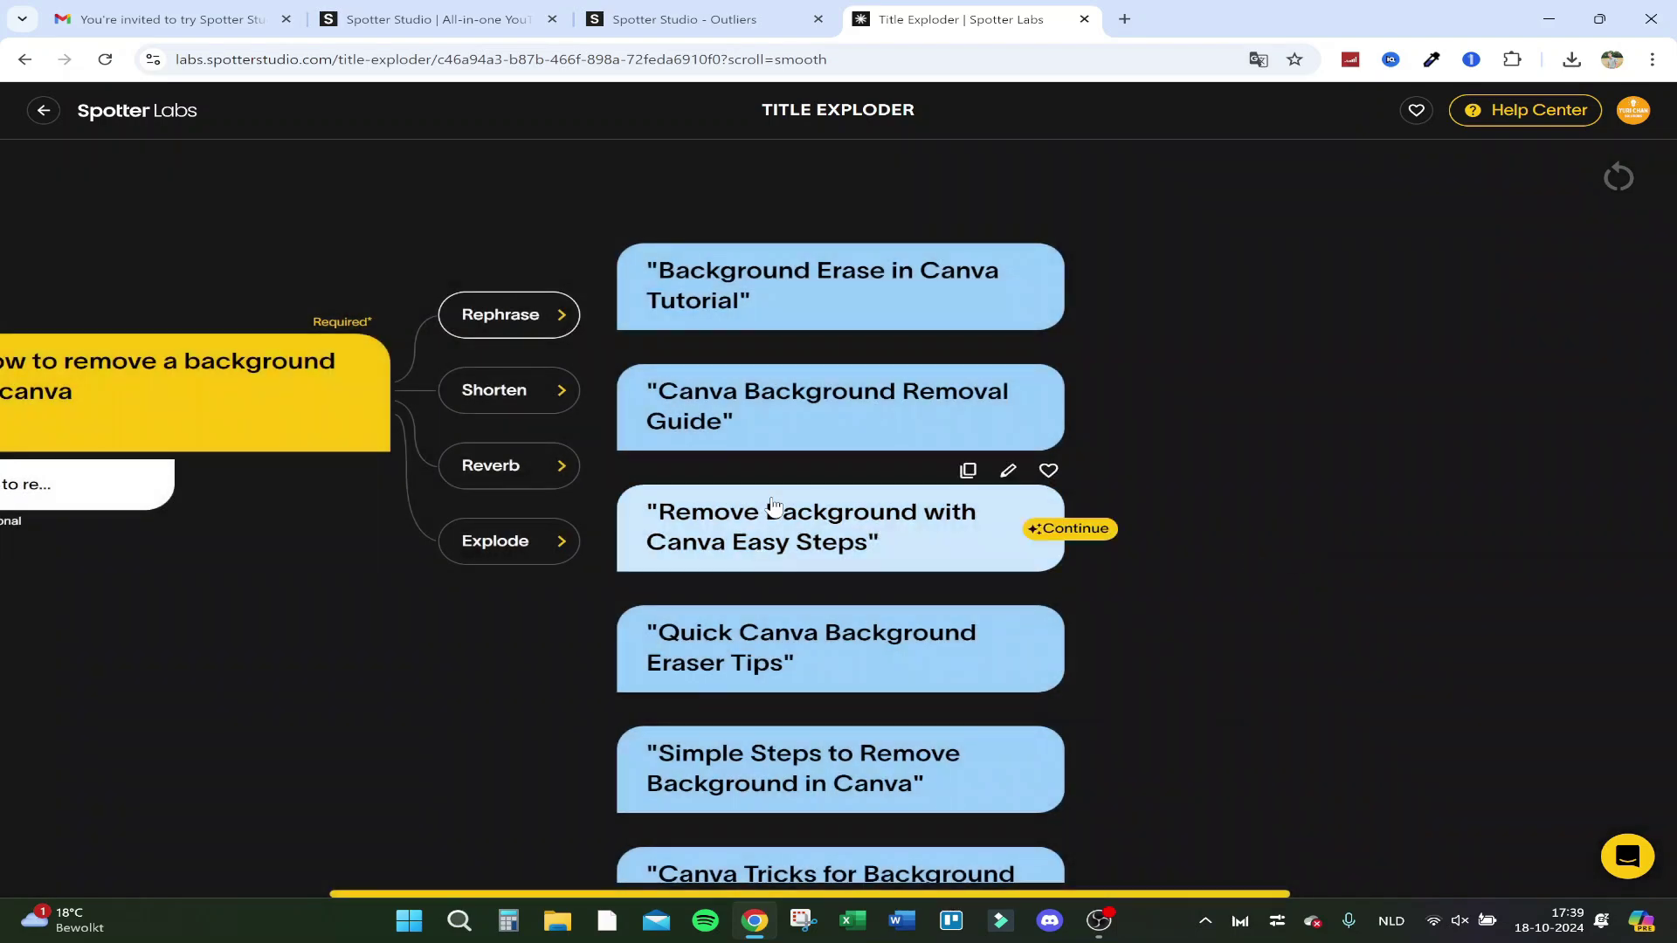
scroll(774, 505, "down", 4)
scroll(771, 513, "up", 4)
left_click(771, 513)
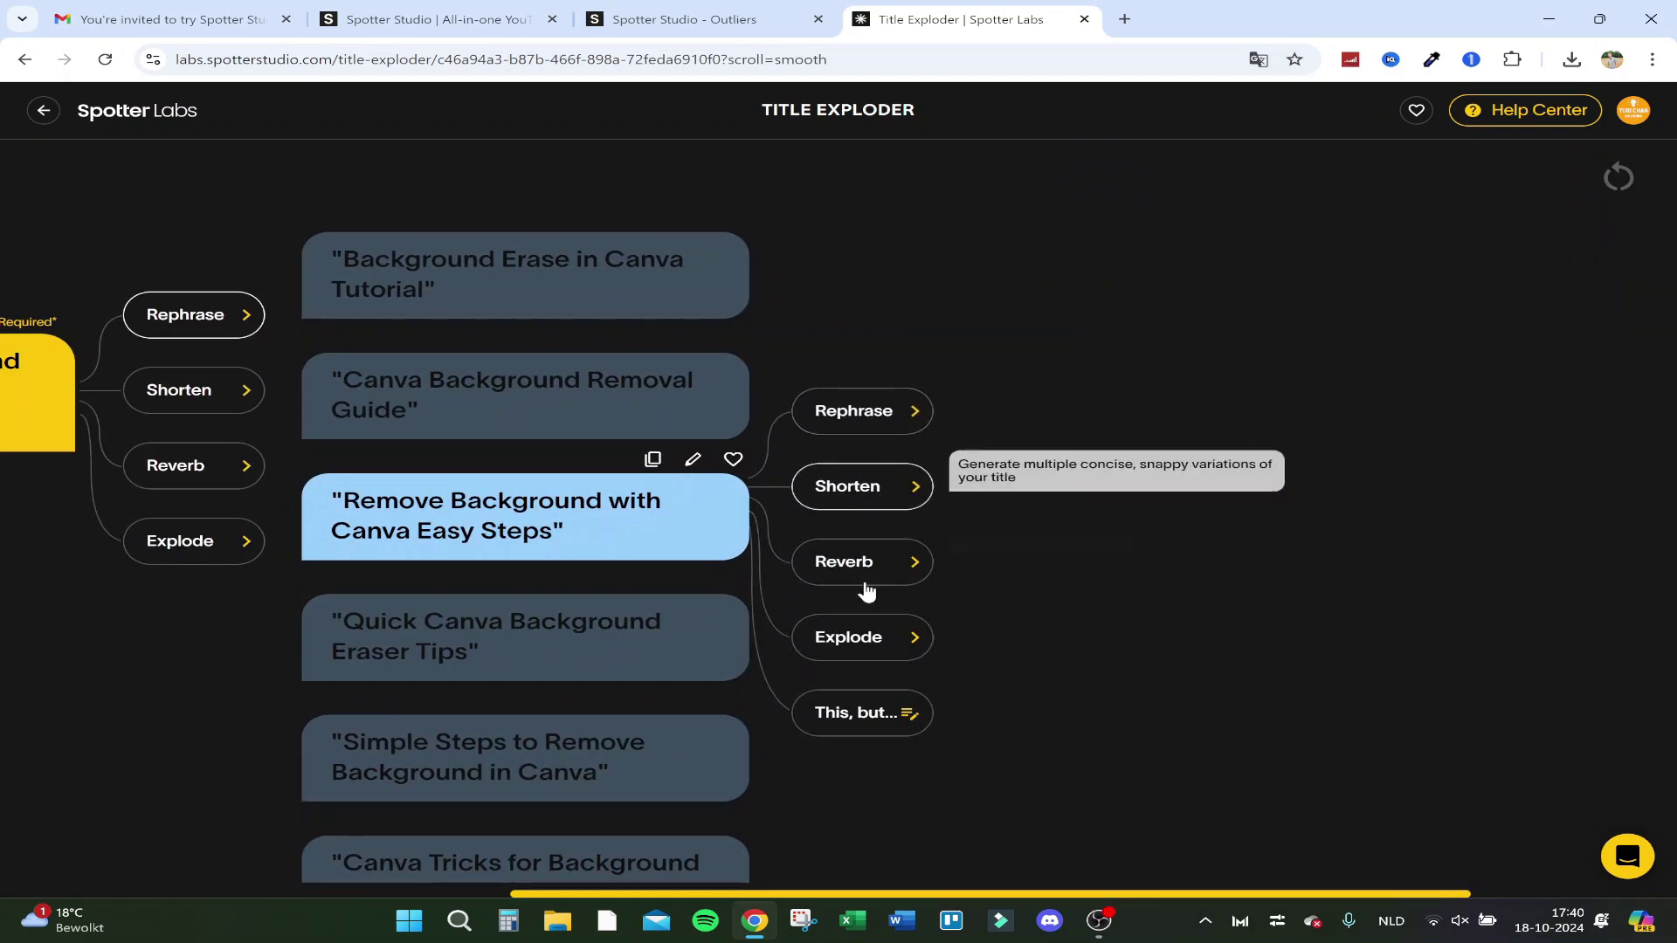
- Explode and Reverb the chosen title, pick 'Take Out Background with Canva Easy Steps', then close Title Exploder
left_click(867, 644)
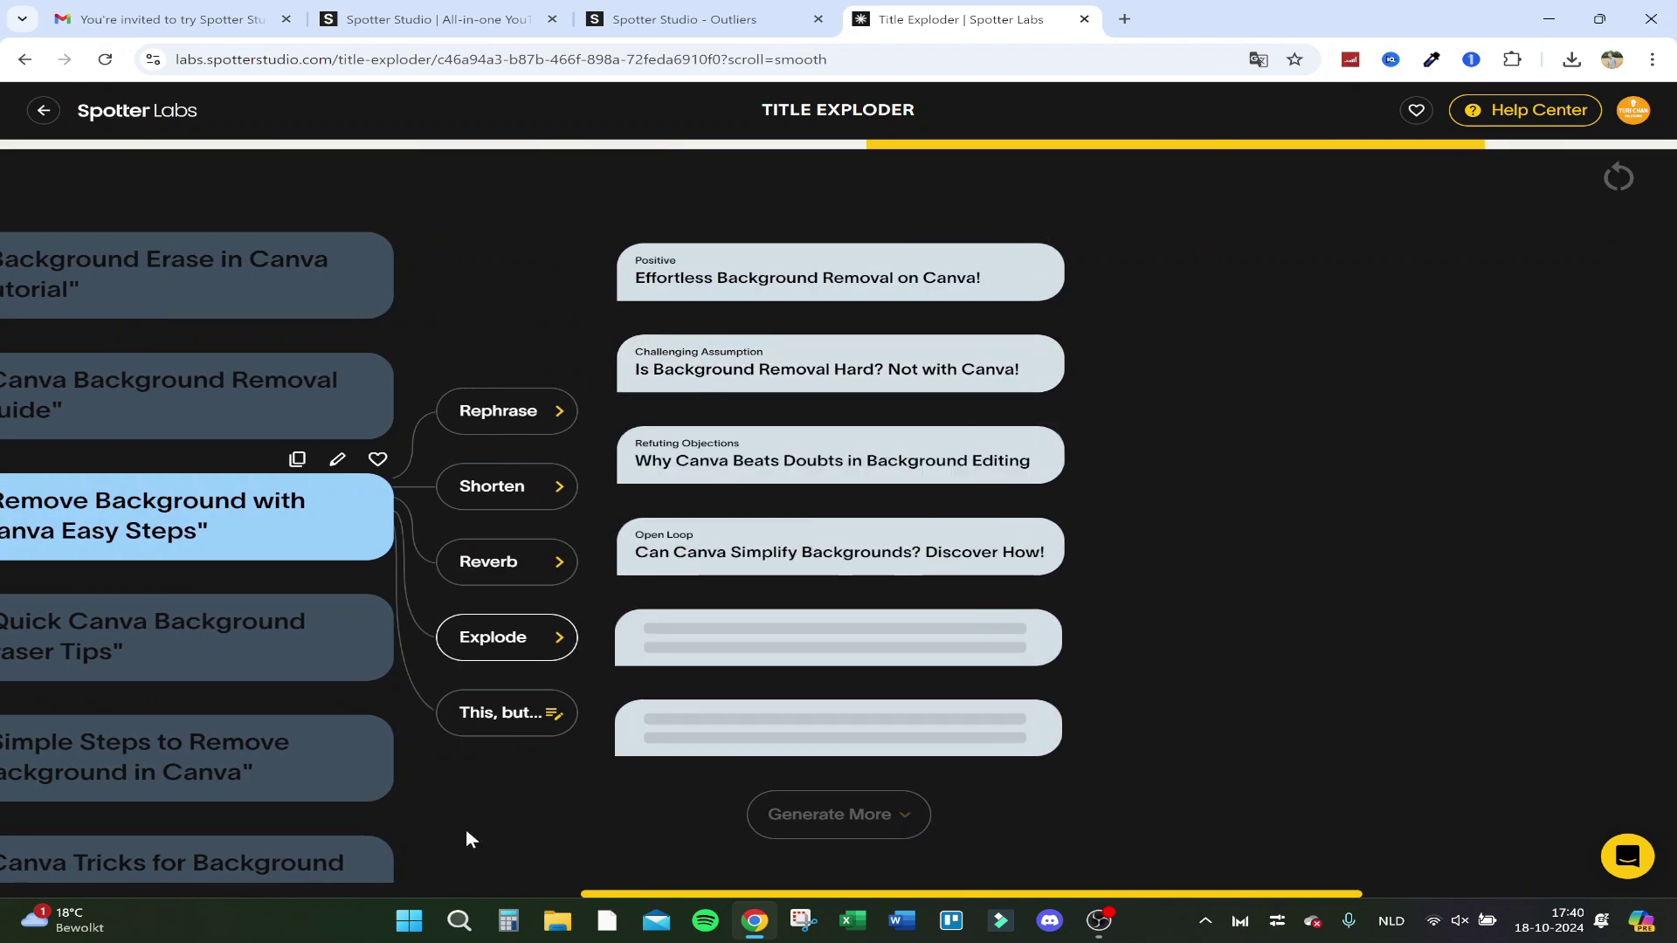
left_click(488, 583)
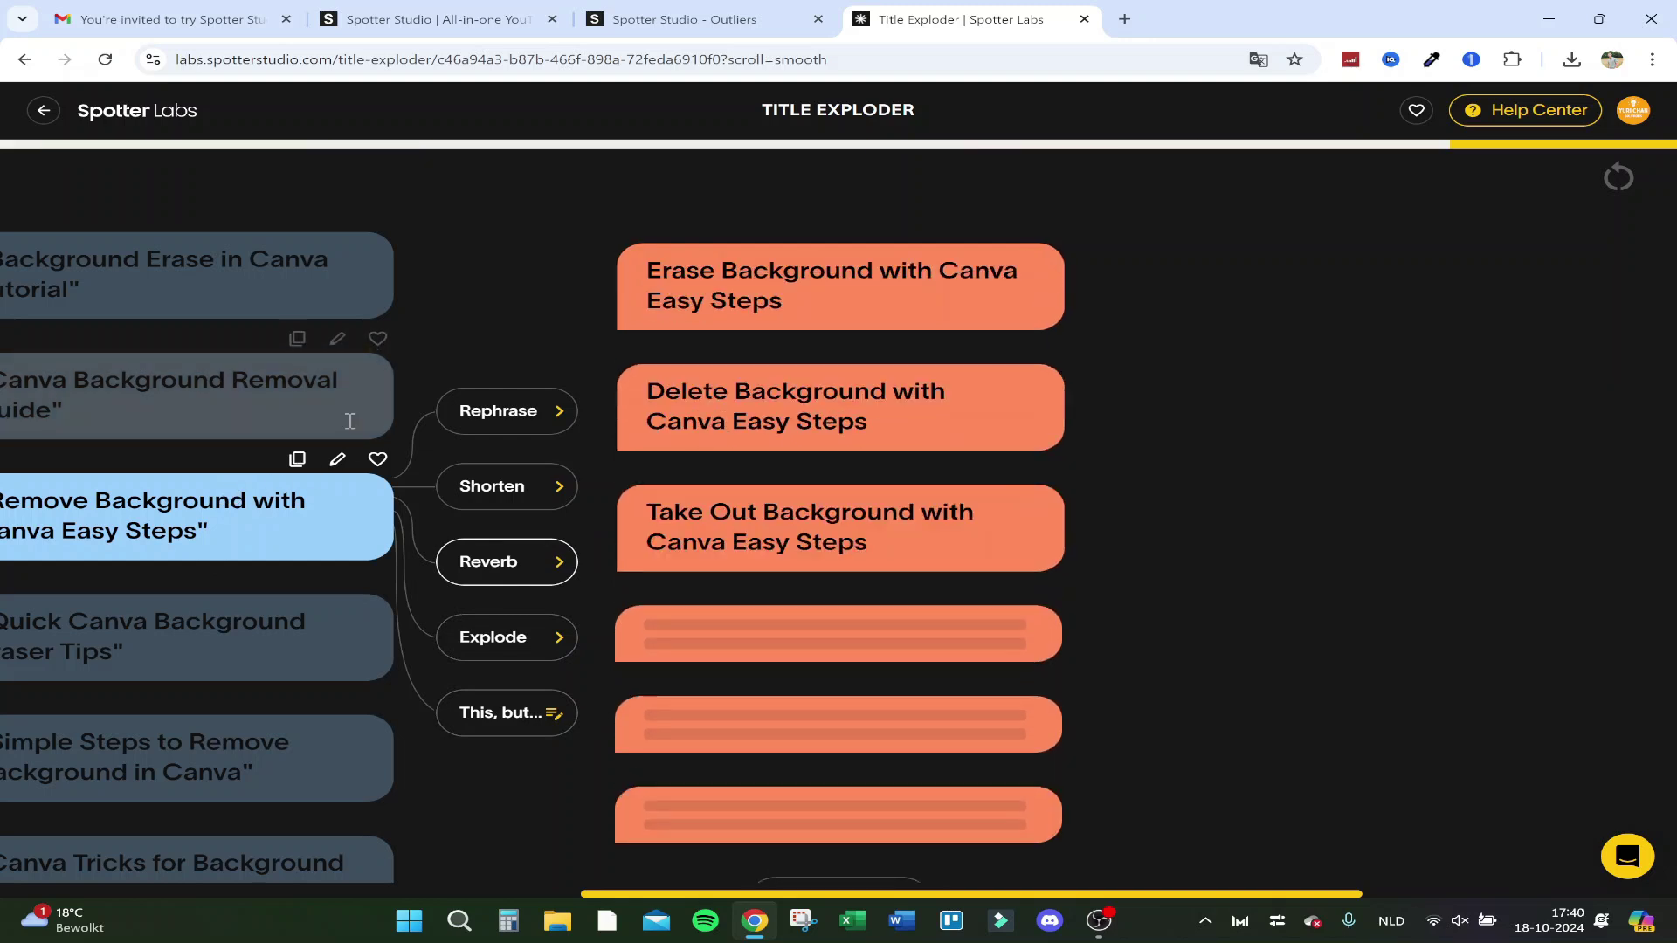
left_click(728, 541)
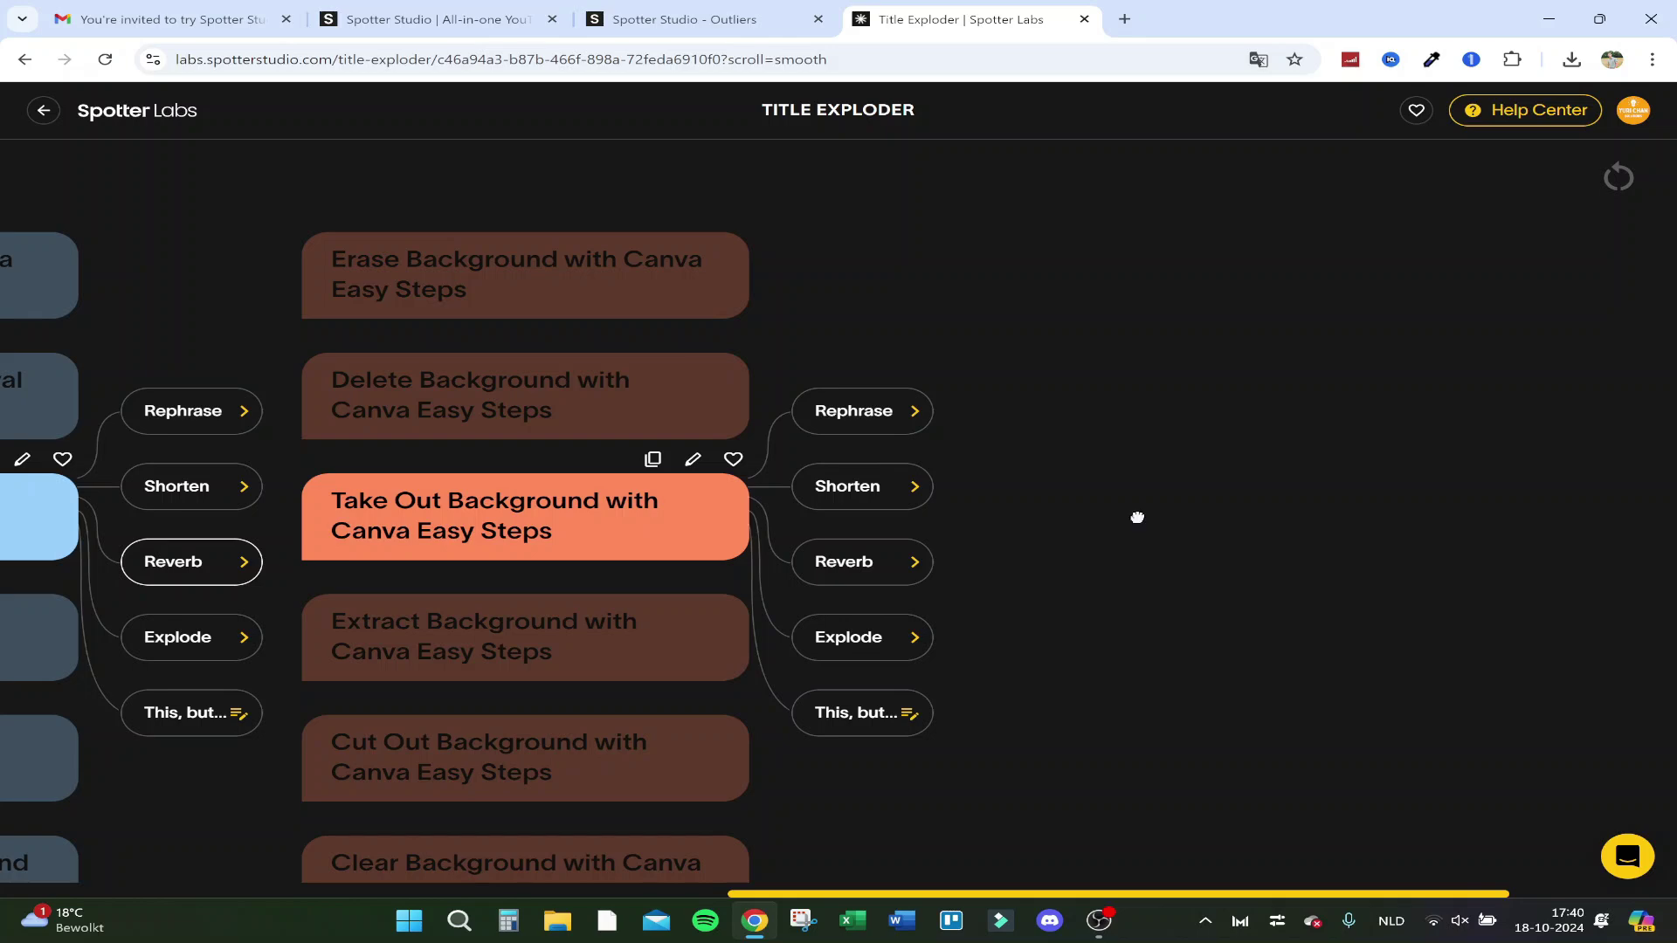
left_click_drag(1277, 889, 665, 895)
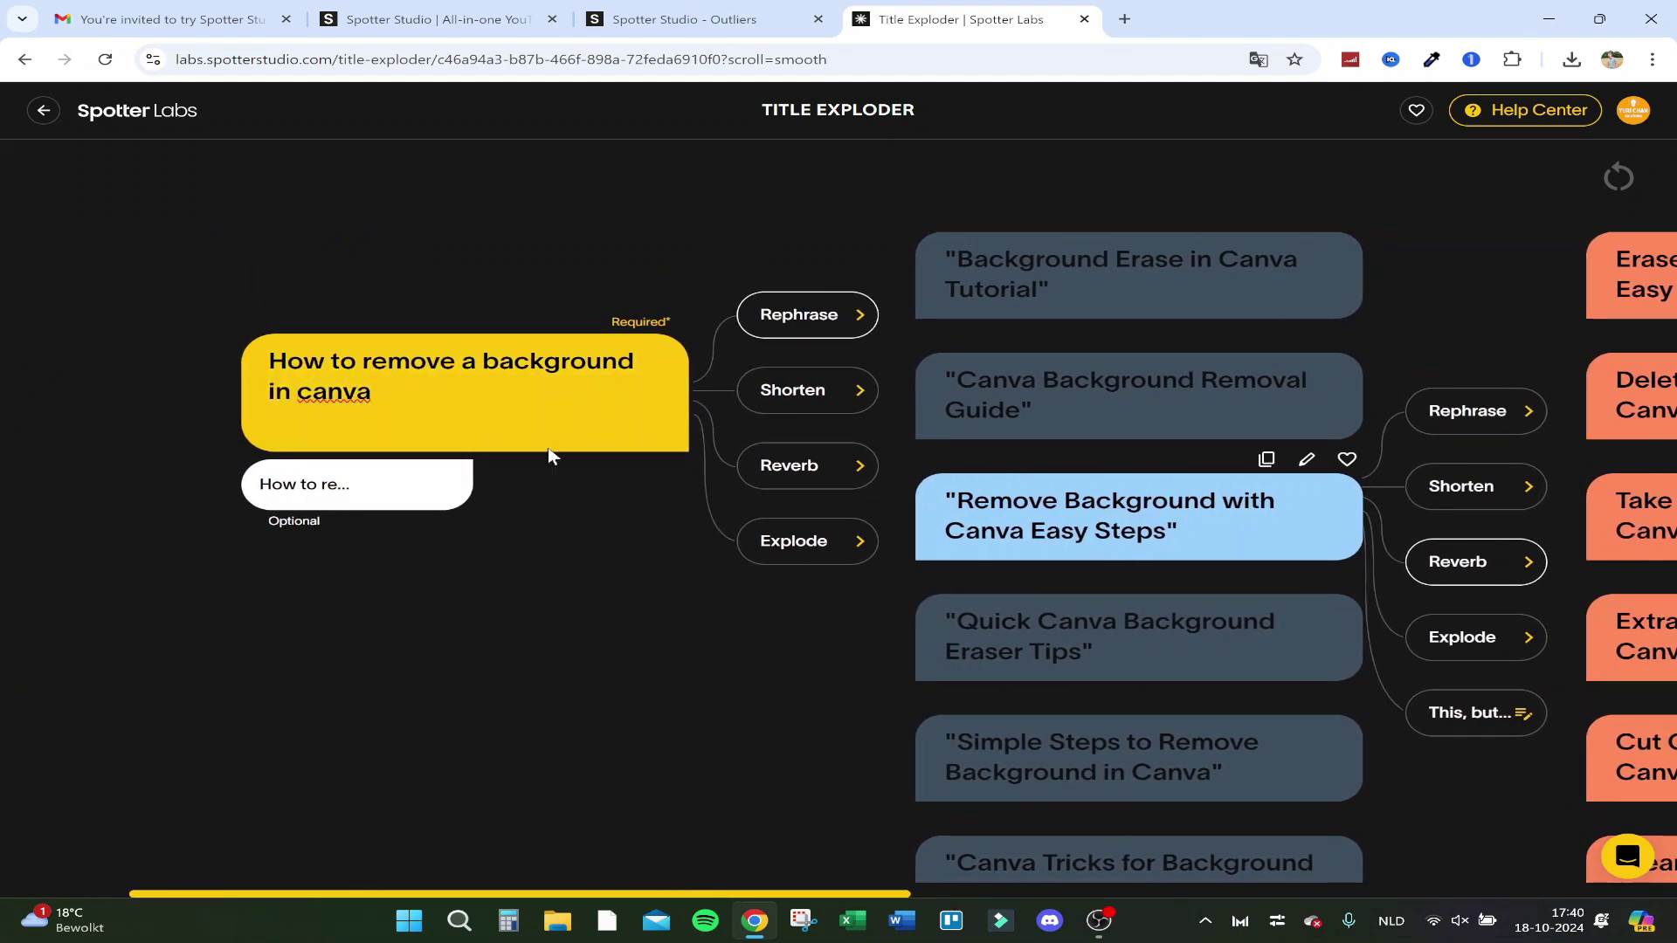
left_click(1085, 21)
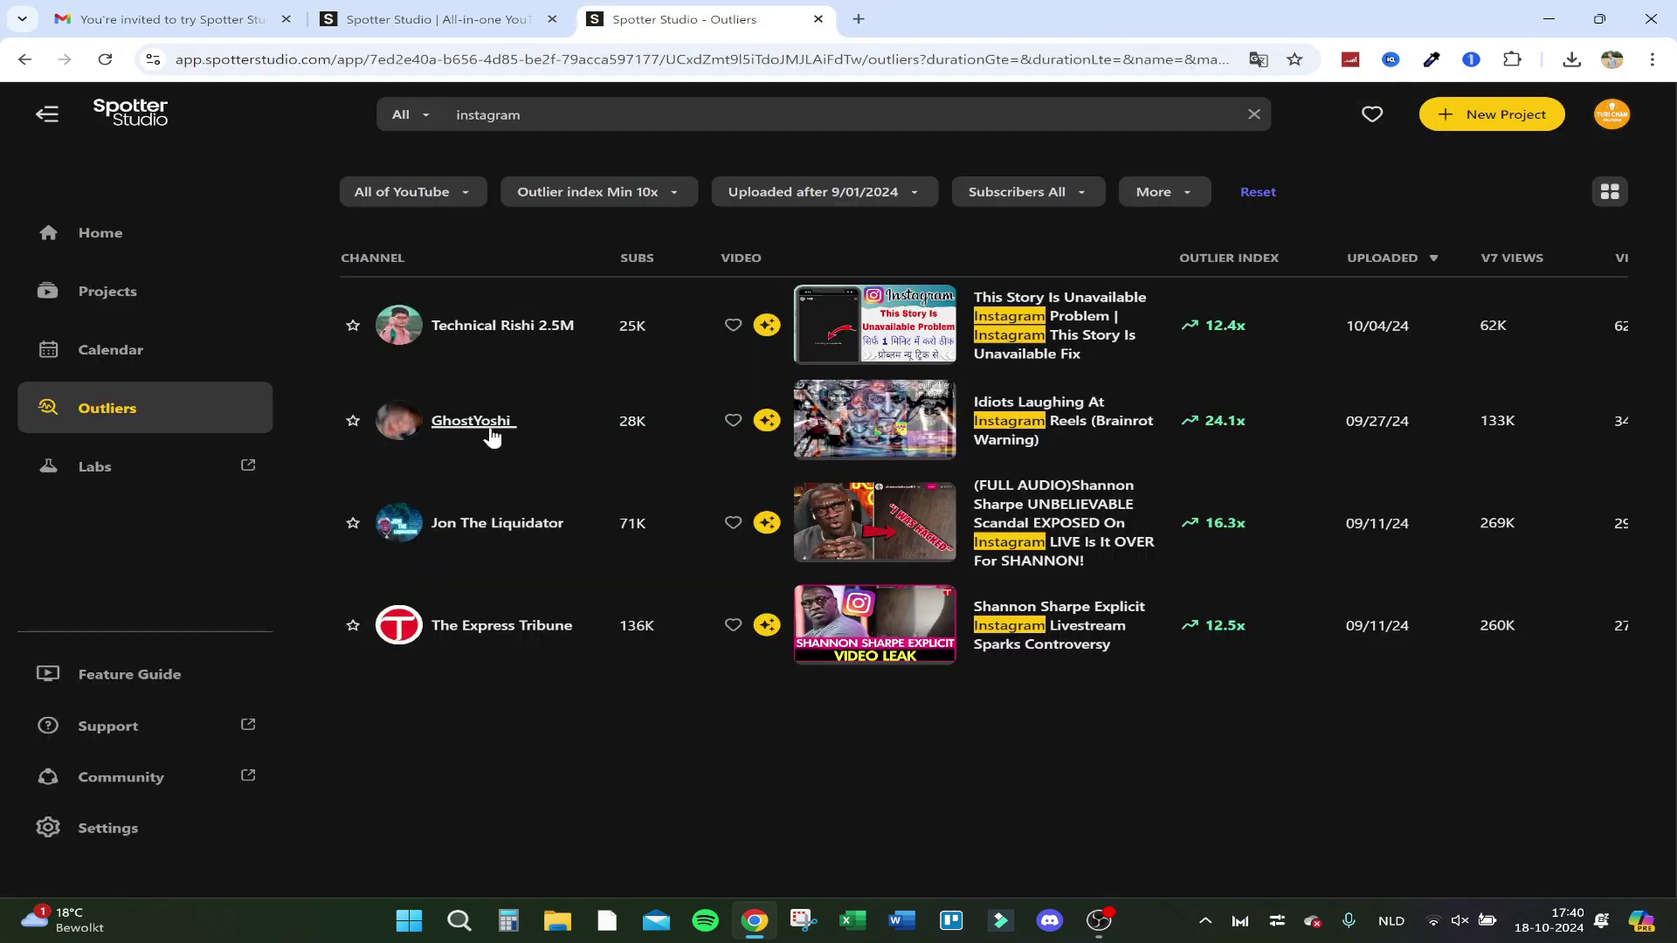
- Glance over the Spotter Studio landing page, then close it
left_click(453, 9)
scroll(831, 407, "down", 6)
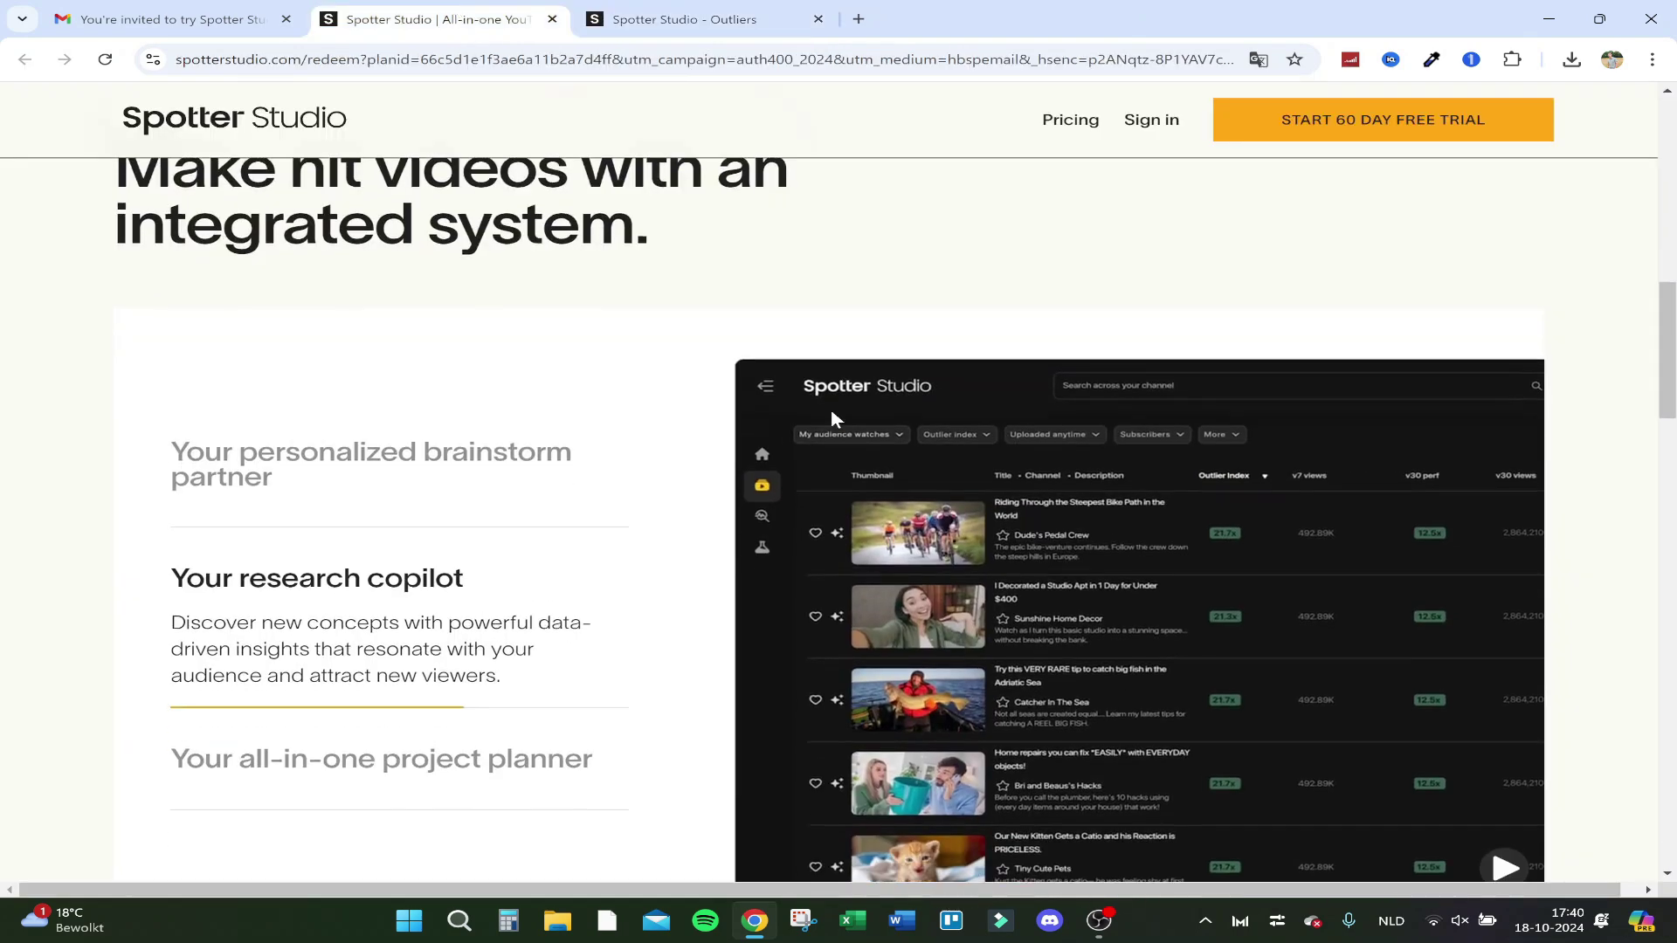
scroll(838, 441, "up", 13)
key("ctrl+w")
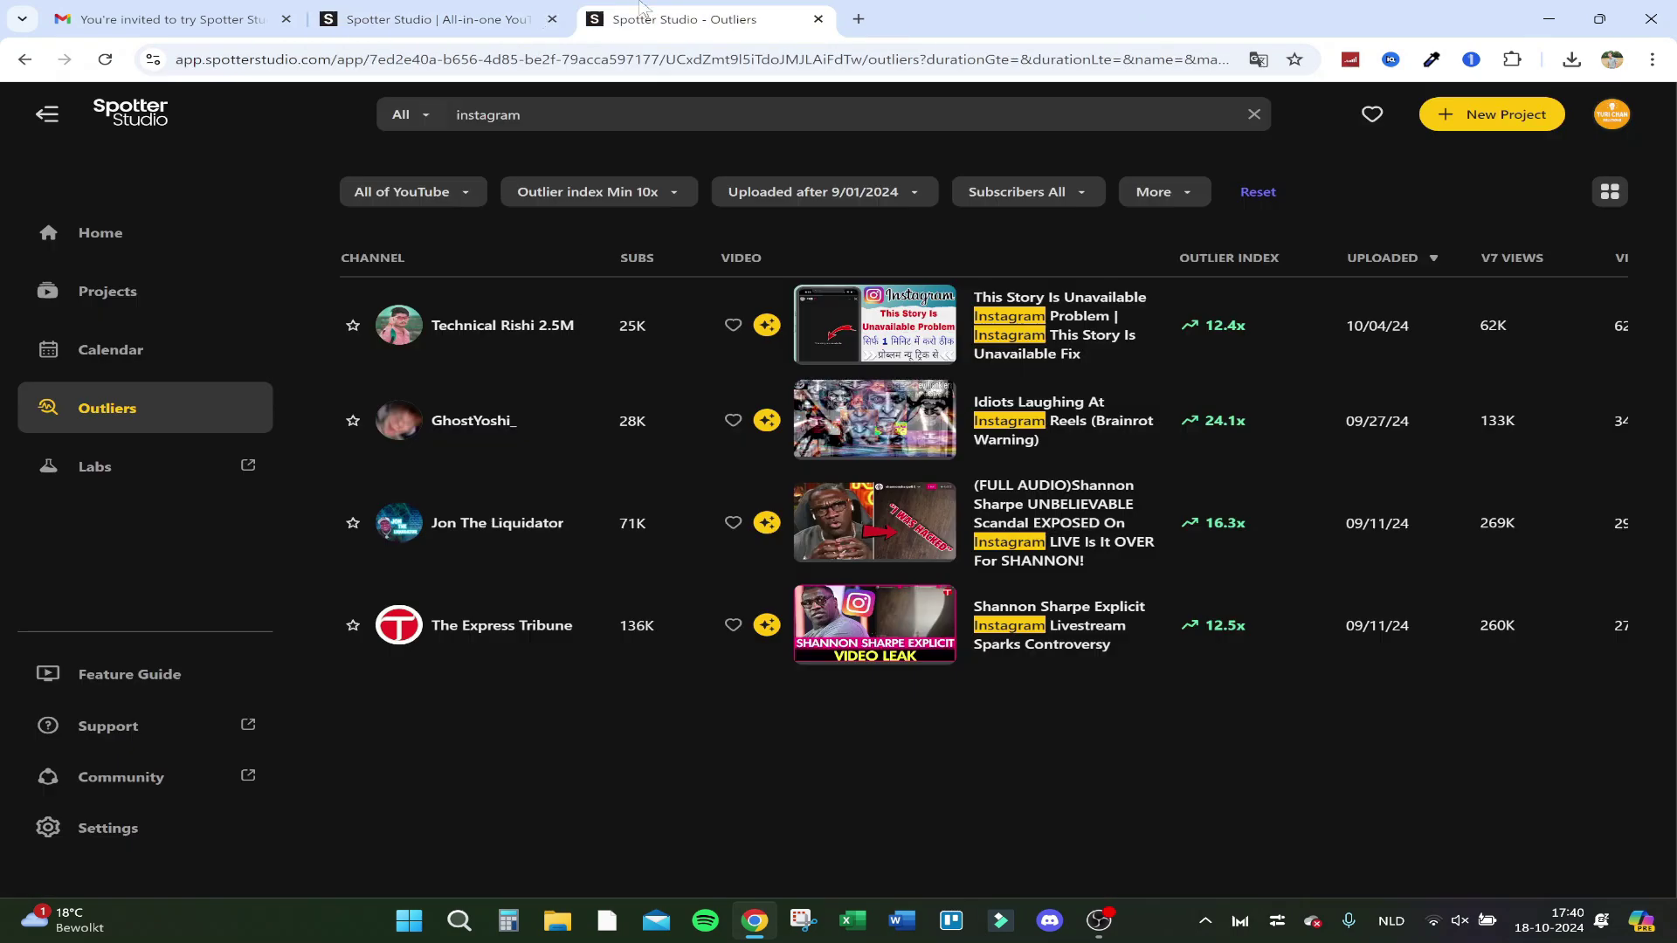
- Toggle the navigation sidebar and go to the Home dashboard
left_click(47, 114)
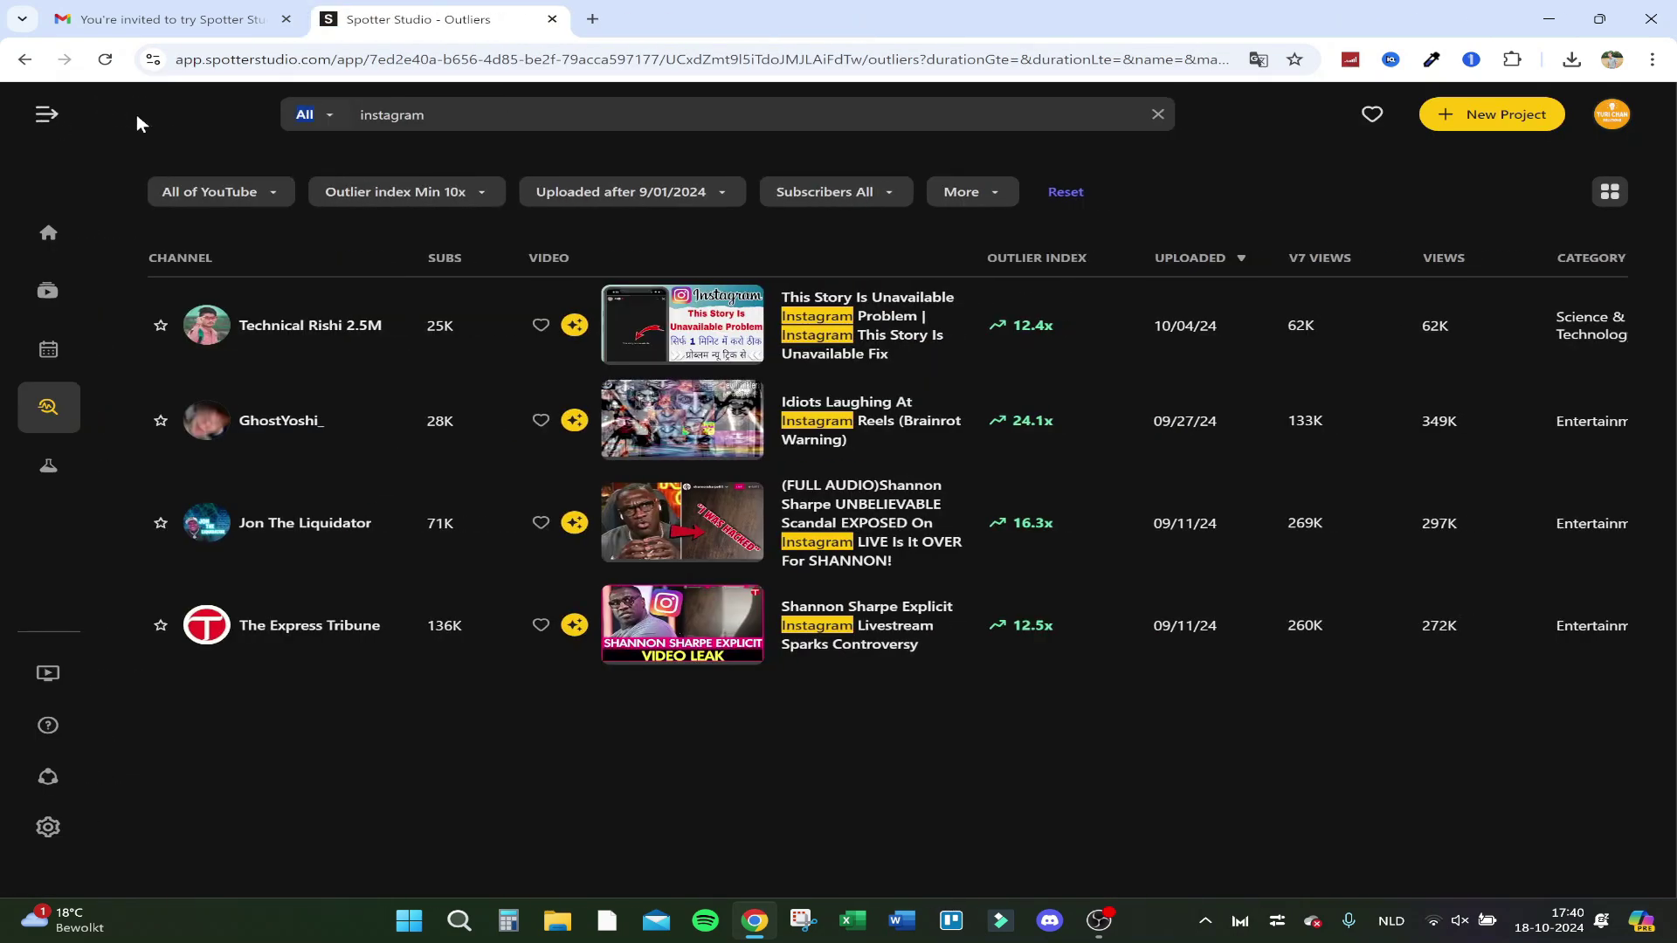
left_click(47, 114)
left_click(72, 232)
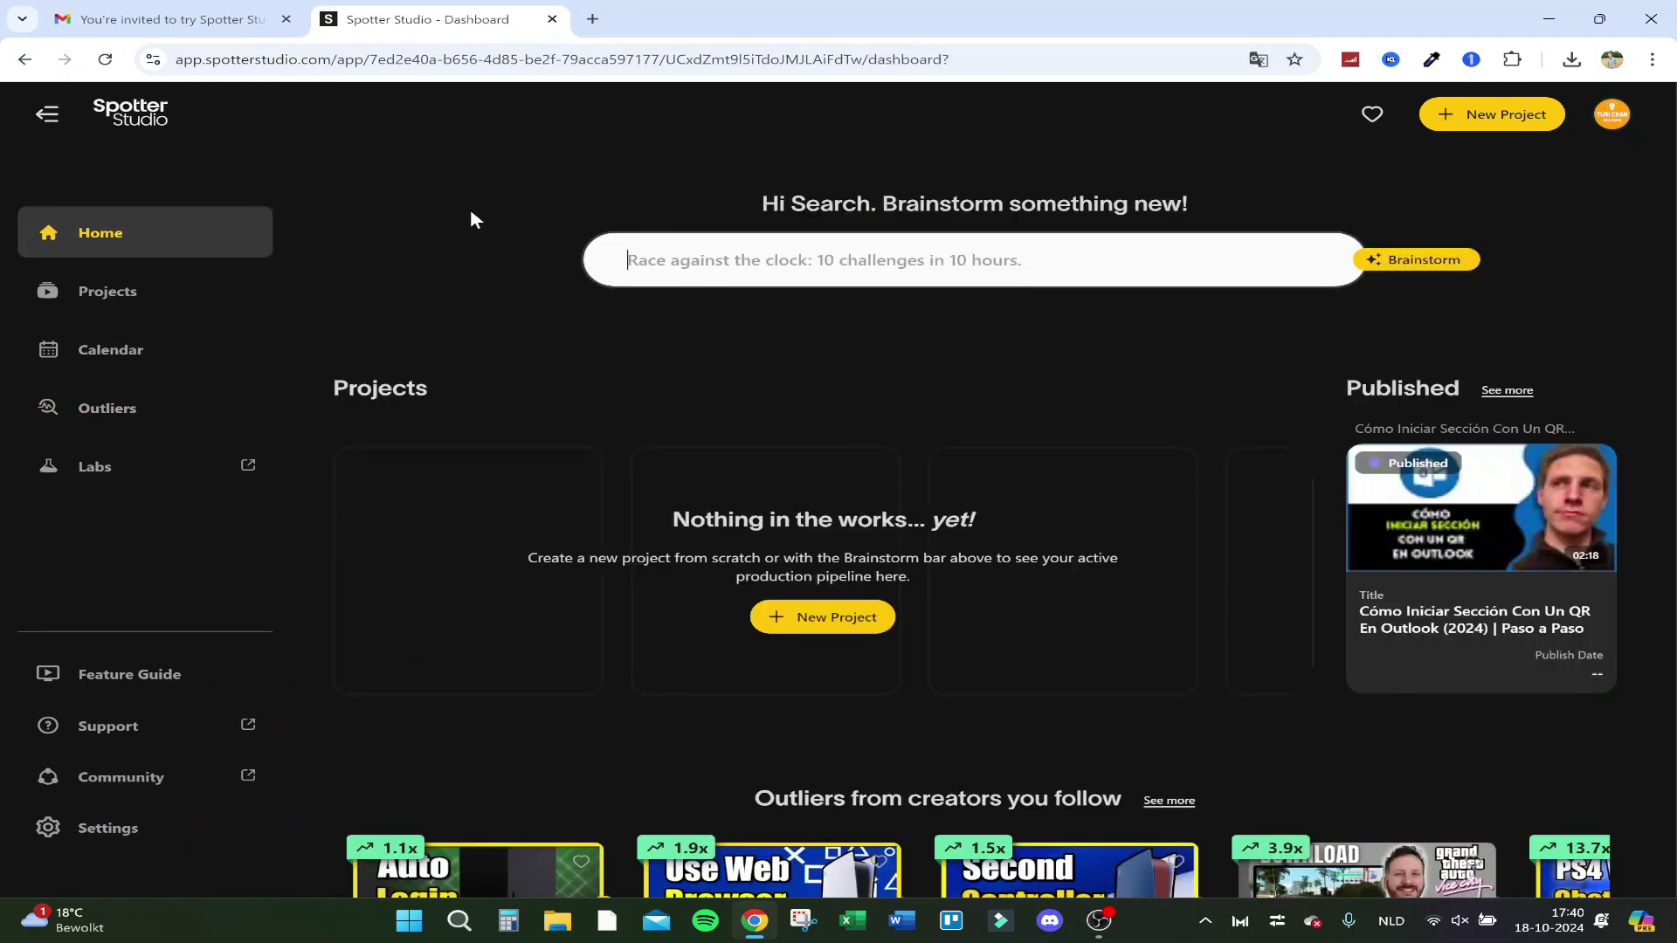
- Brainstorm title ideas for the prompt 'Space'
type("S")
key("BackSpace")
type("Spac")
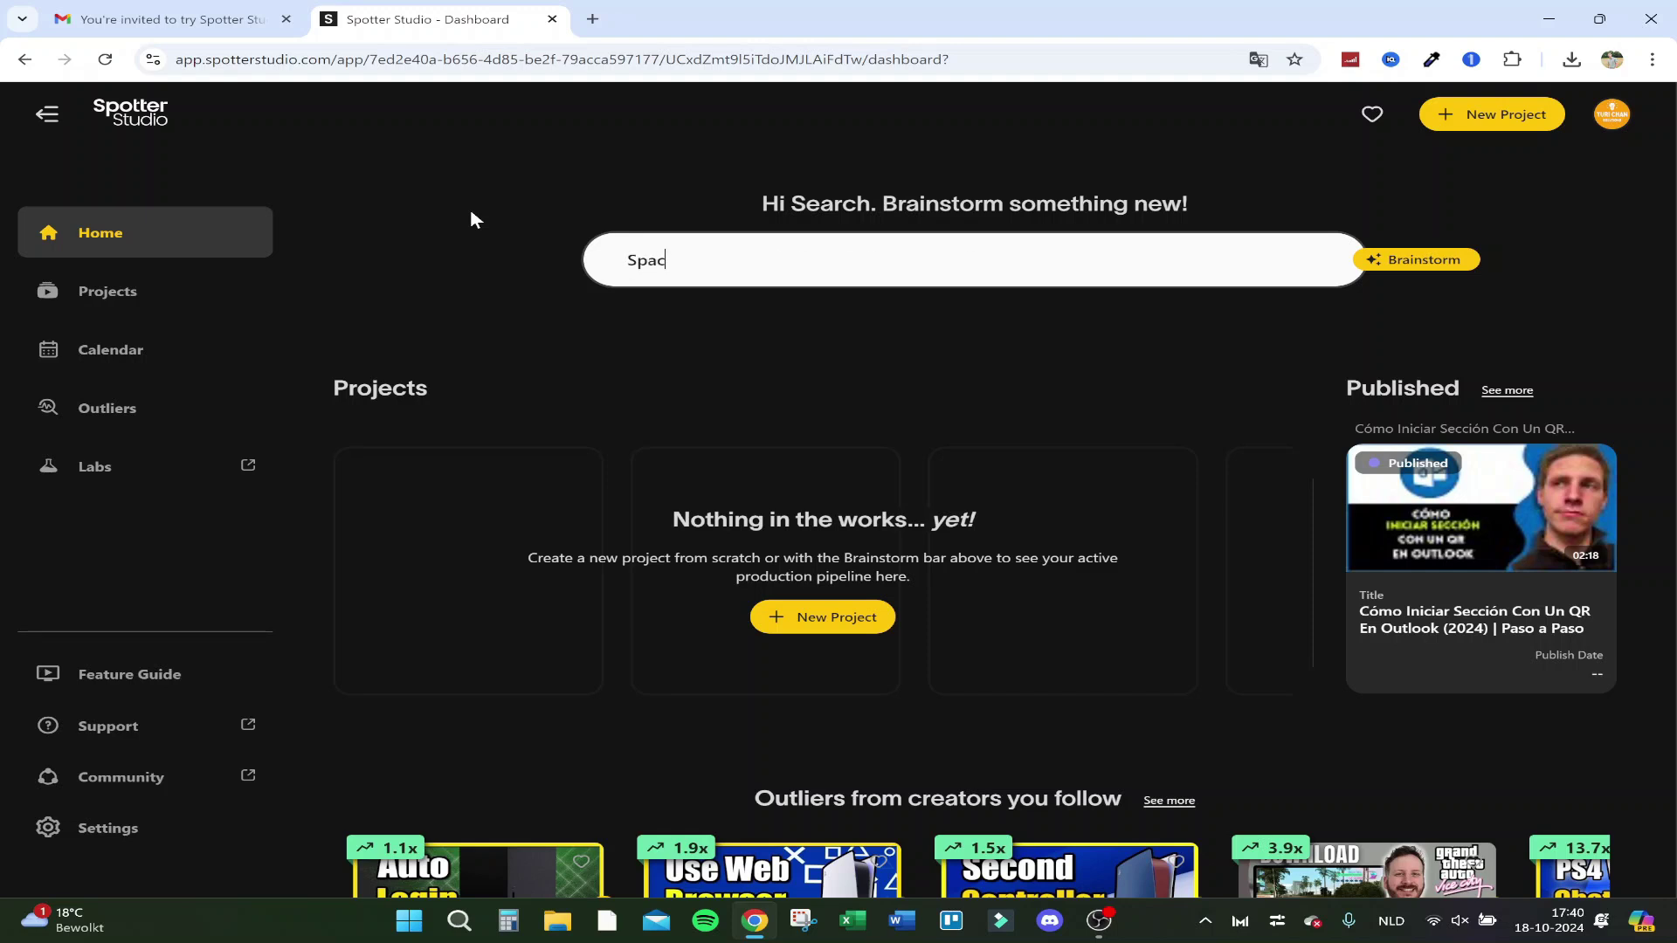
type("e")
key("Return")
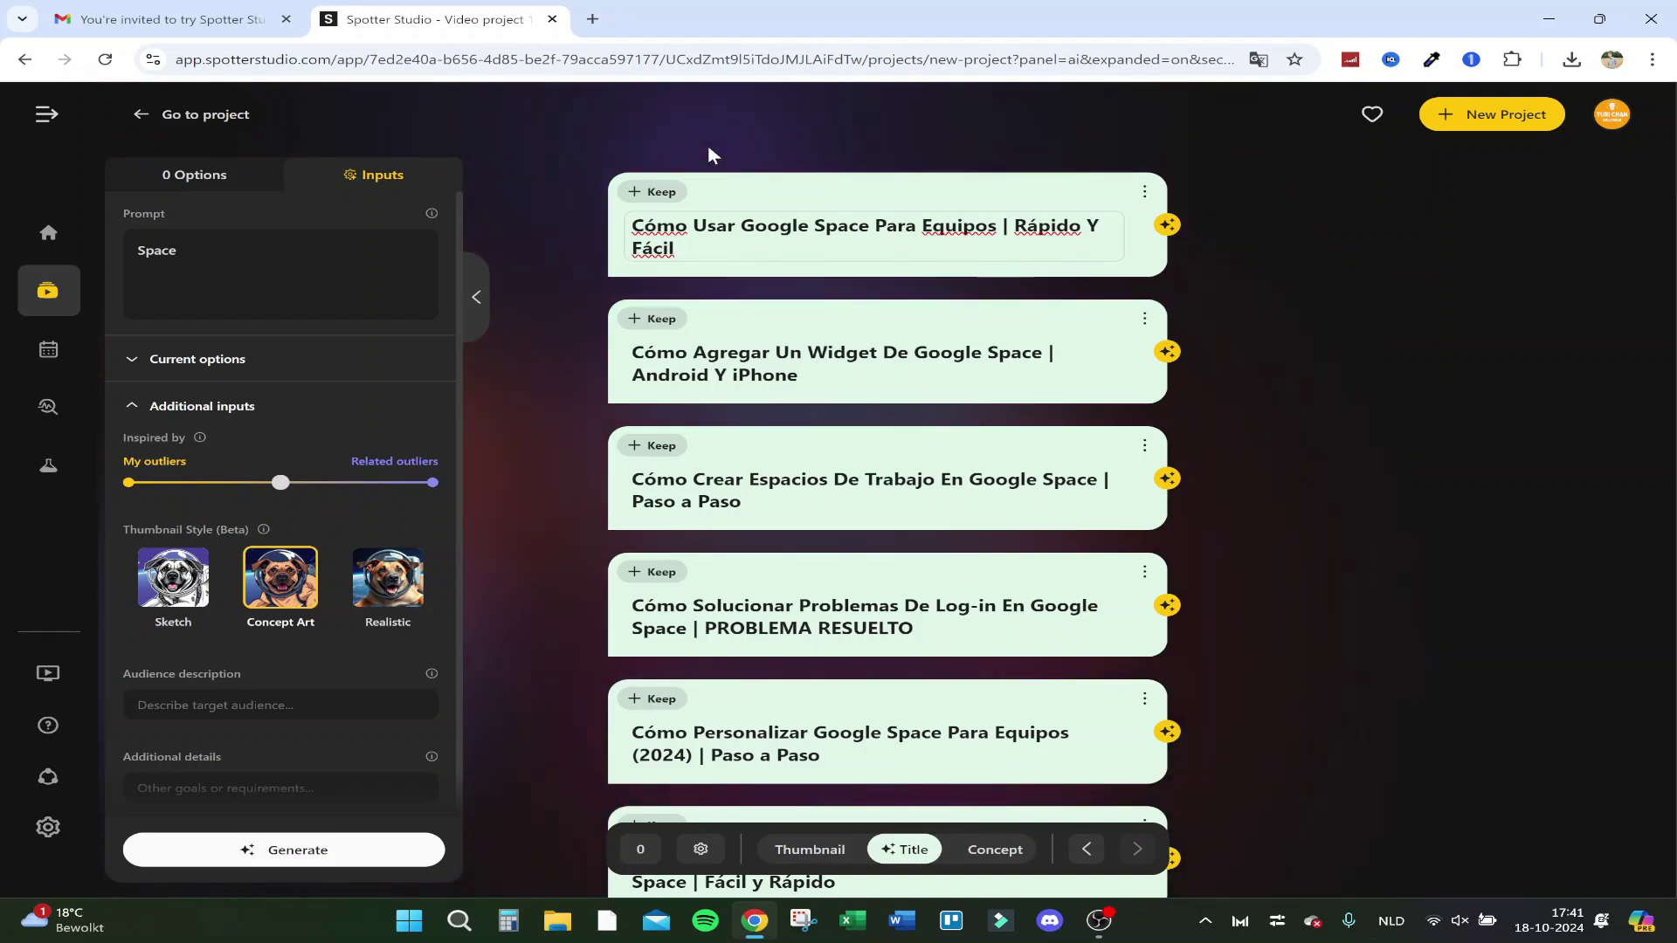
- Scroll to the last generated title, select it and bring up its rewrite options
scroll(847, 327, "down", 1)
scroll(851, 366, "down", 3)
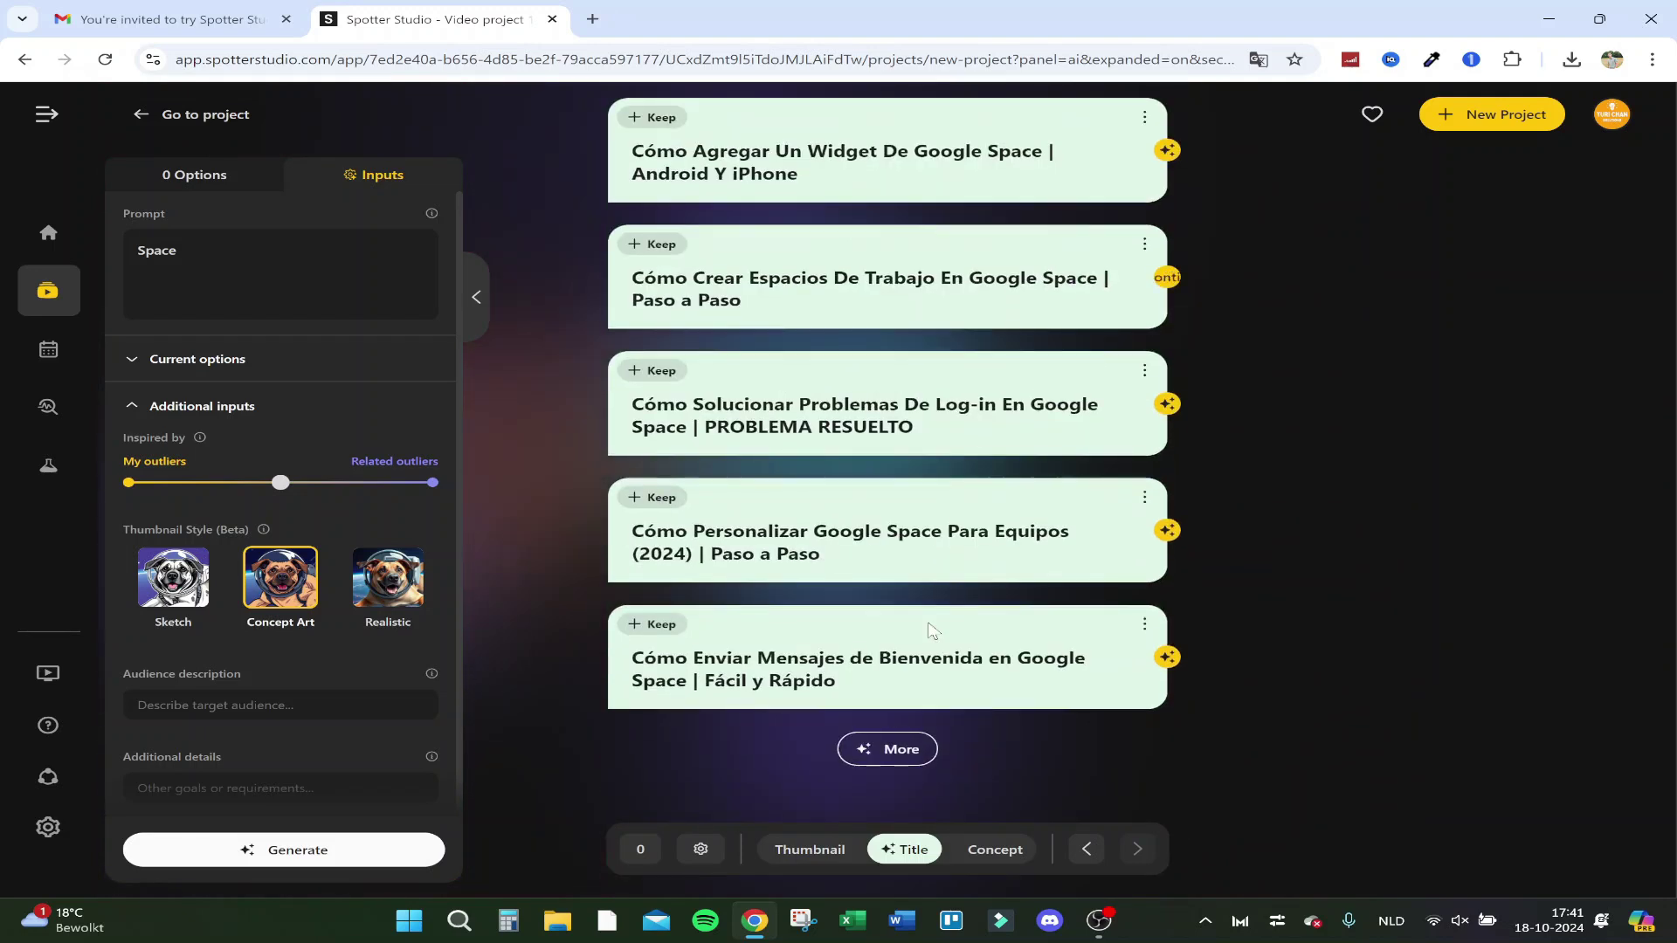
left_click(913, 682)
left_click(1144, 624)
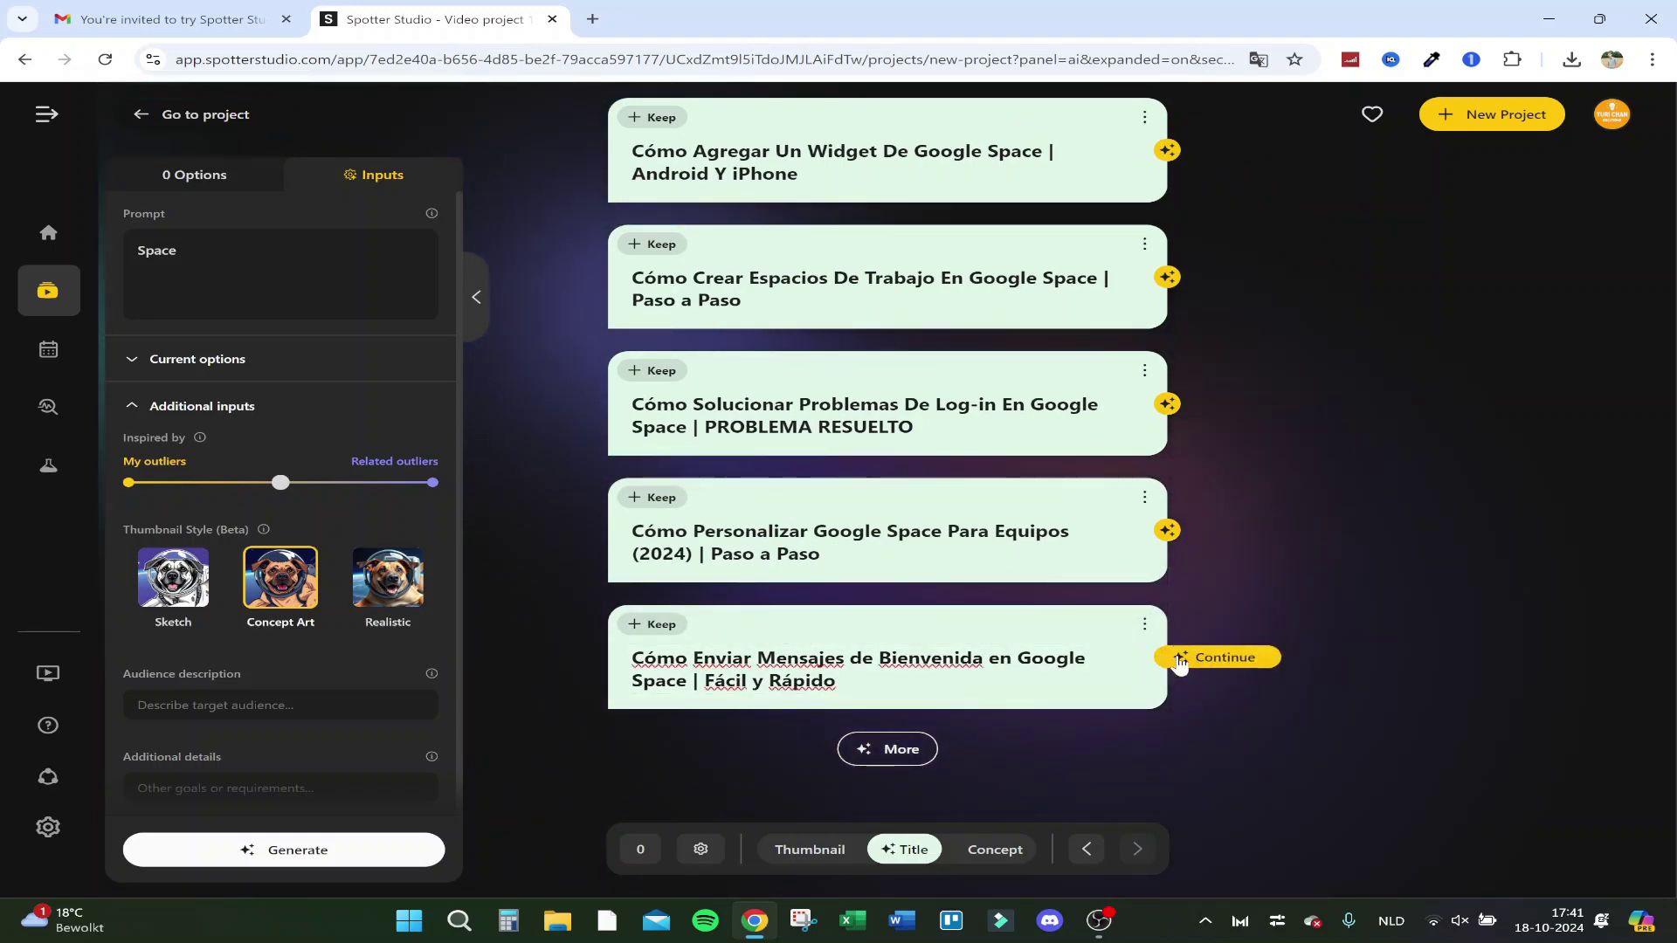
left_click(1157, 662)
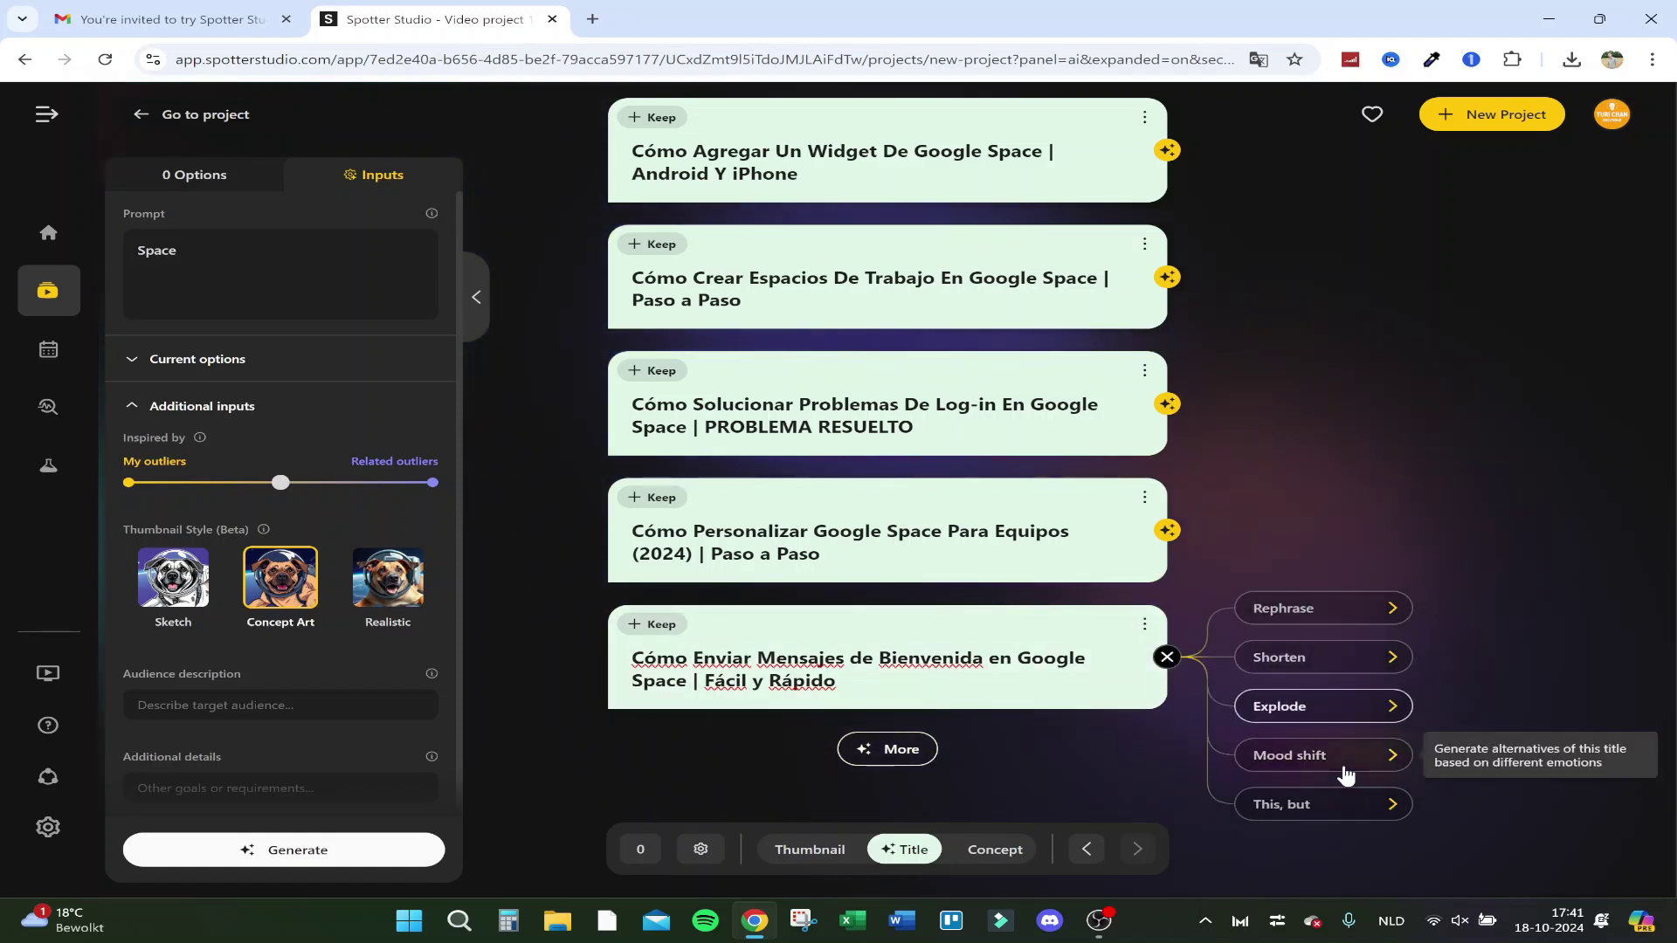
- Generate Mood shift variants of the welcome-messages title, then exit the brainstorm to the Home dashboard
left_click(1287, 767)
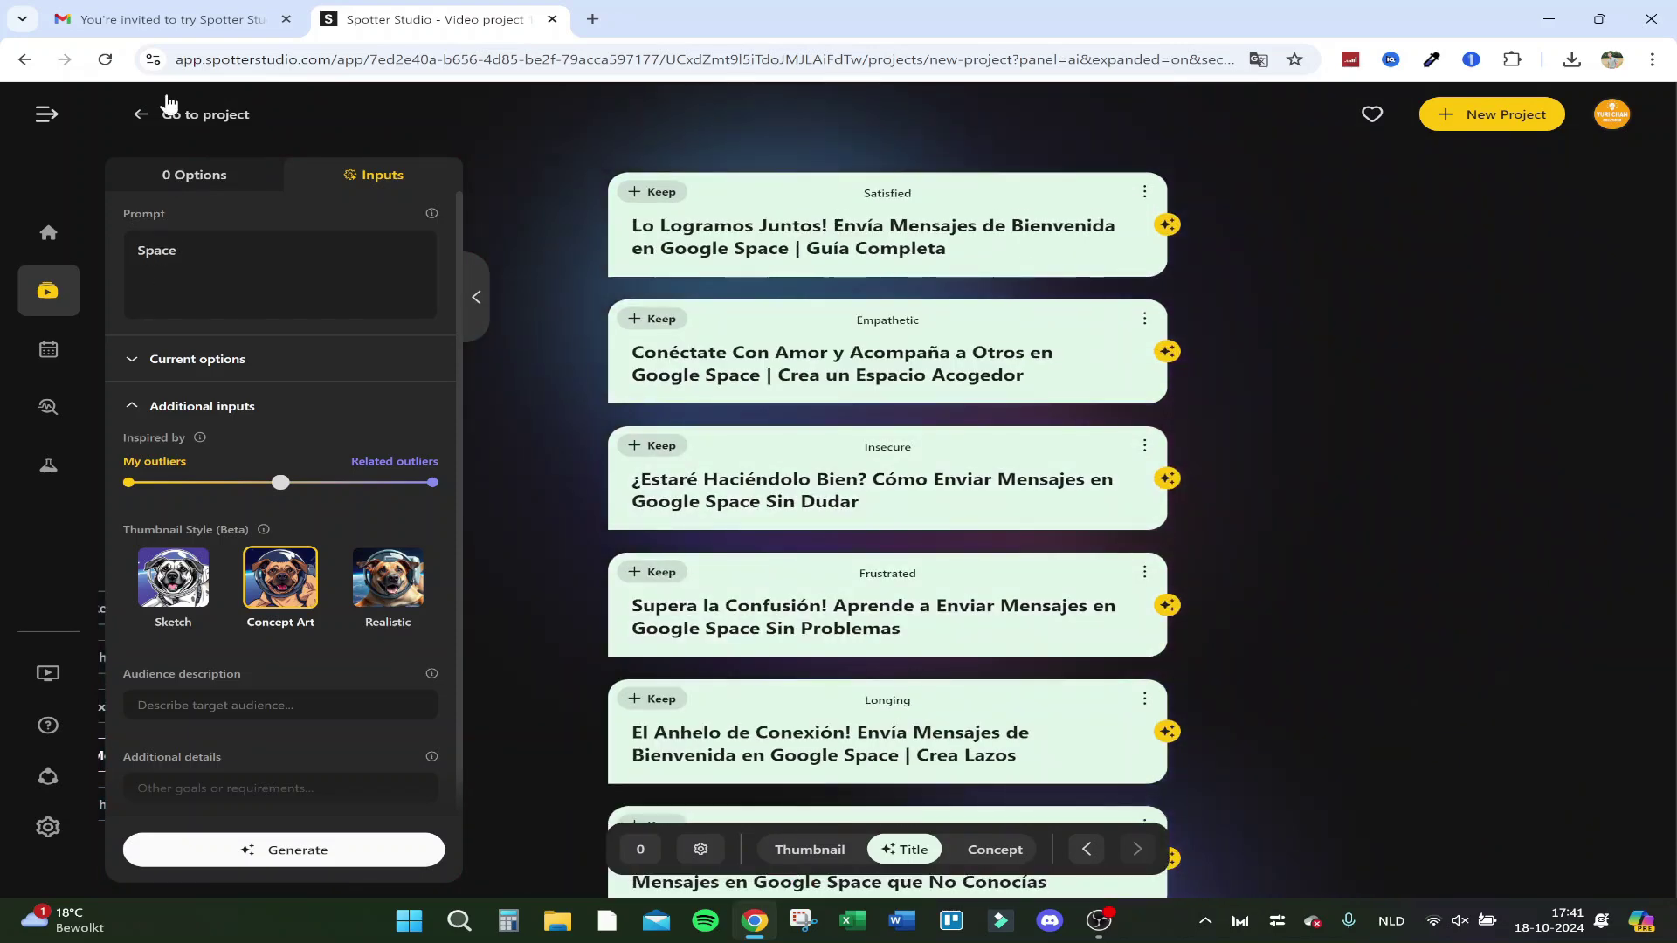
left_click(175, 112)
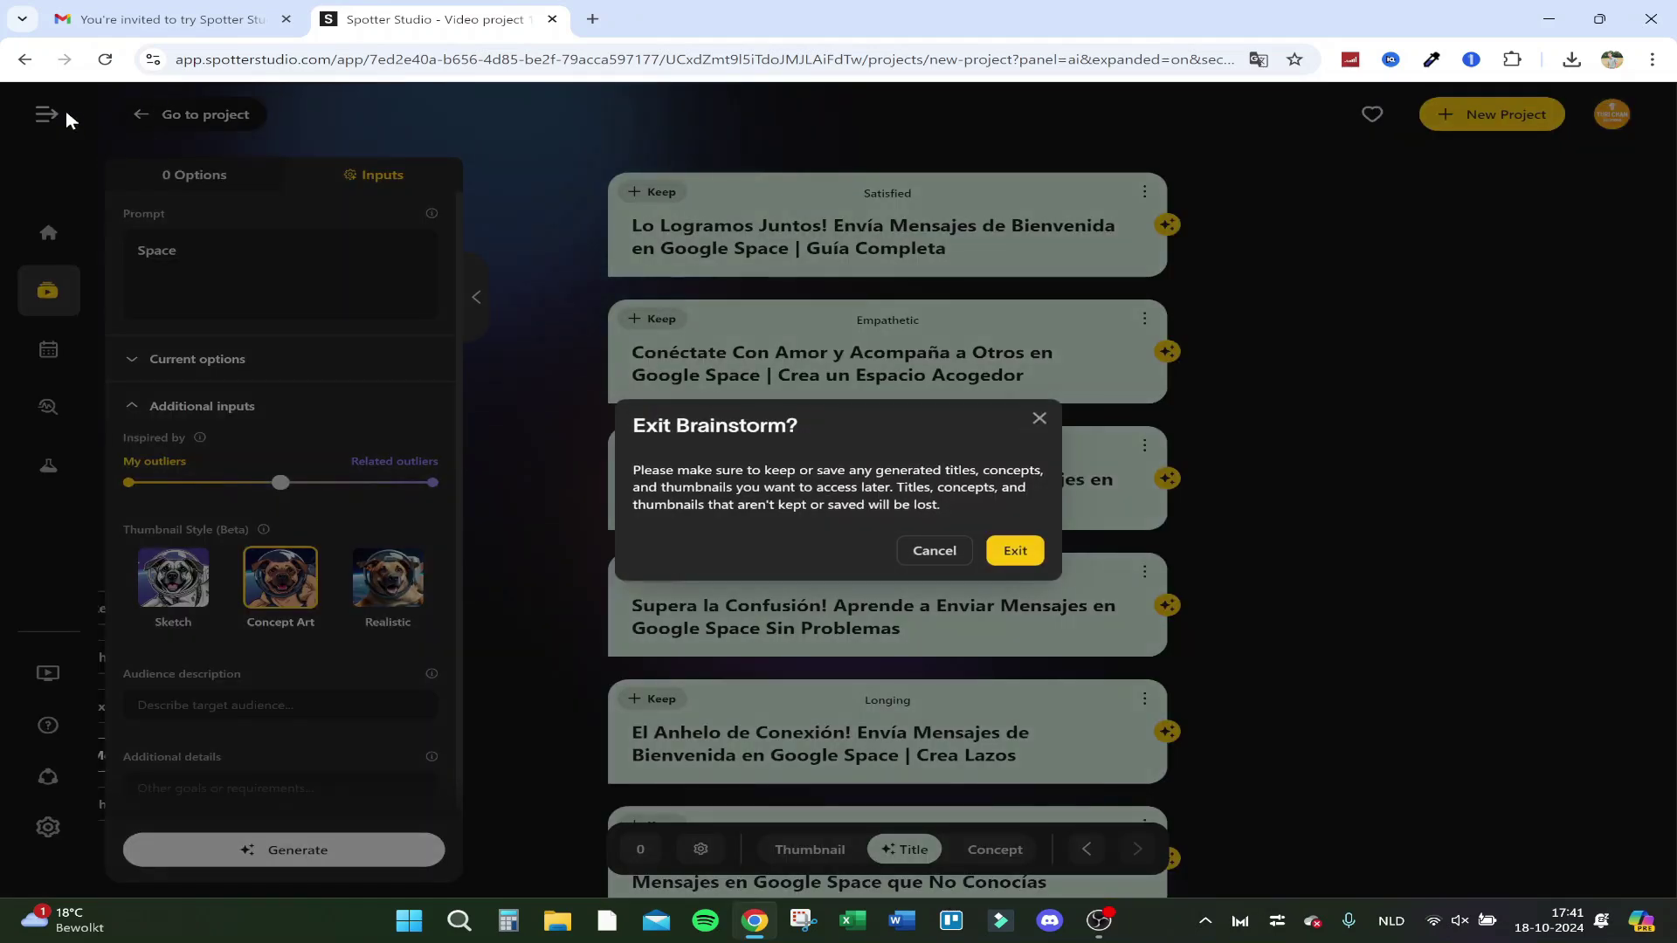
left_click(1016, 552)
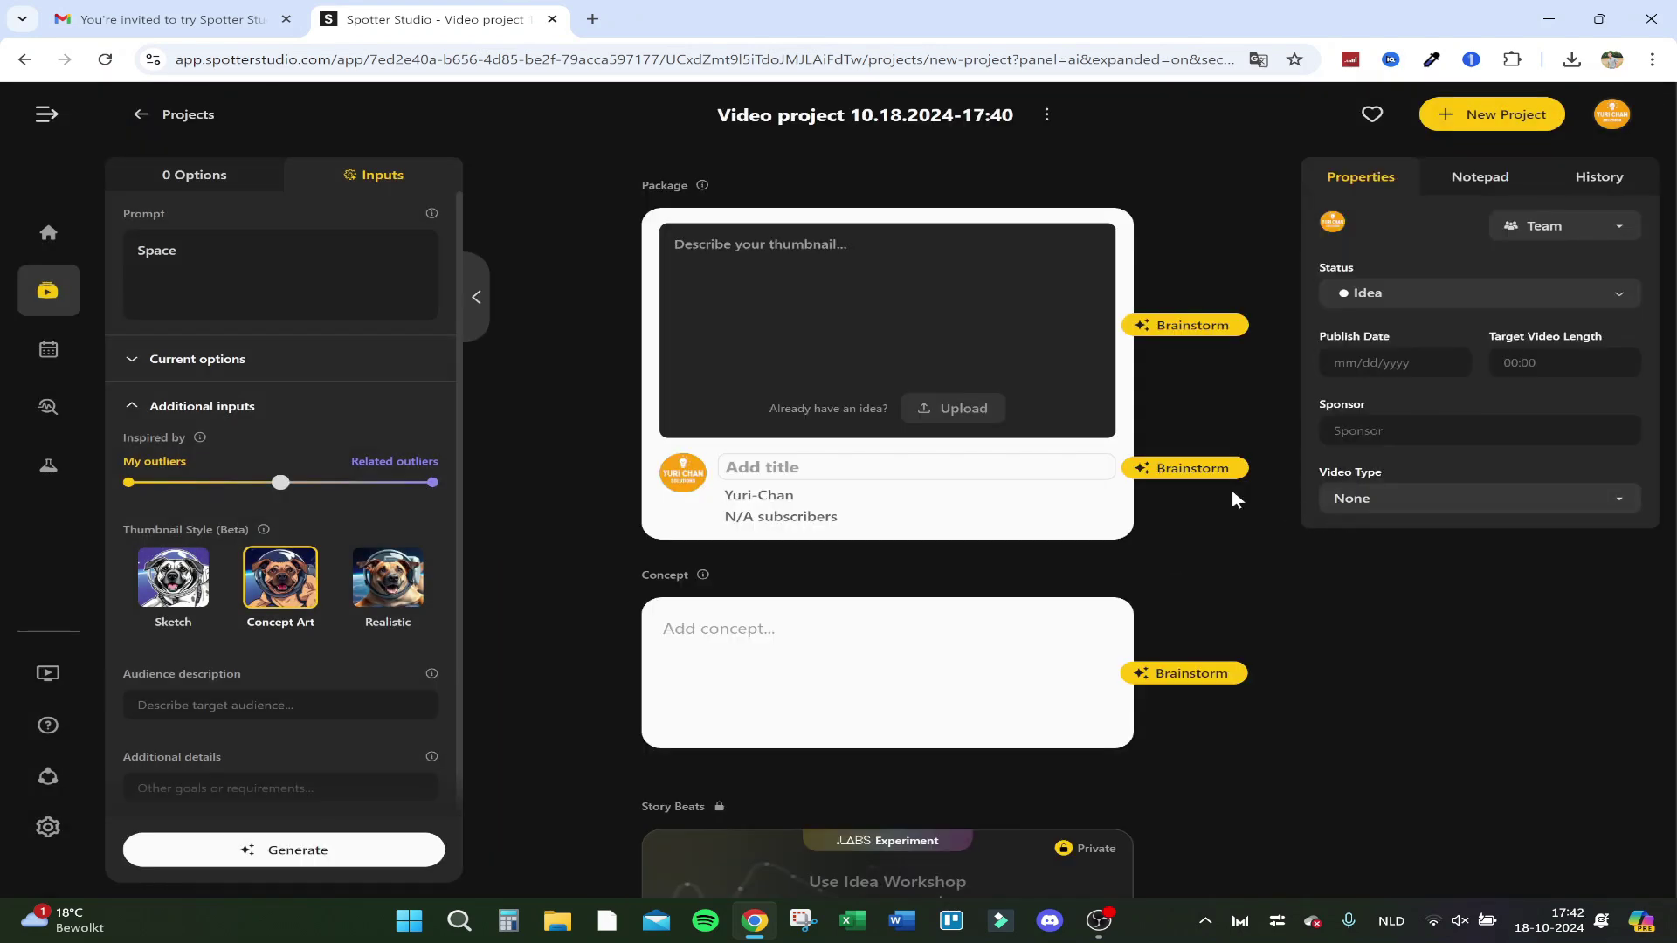
left_click(46, 113)
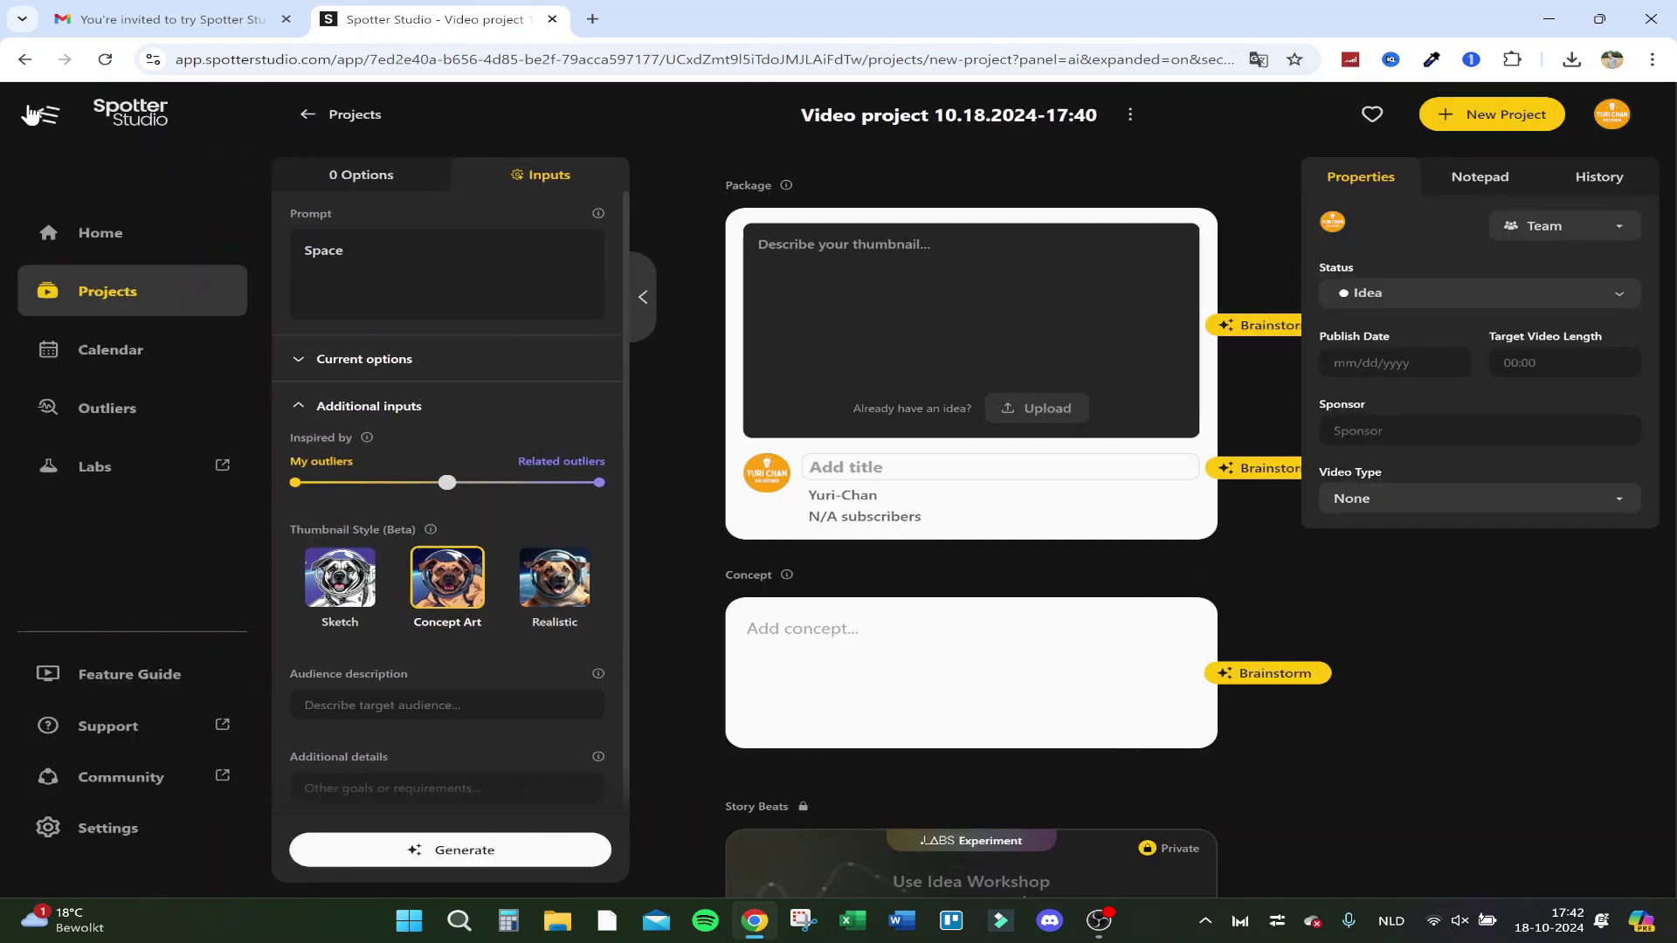
left_click(98, 228)
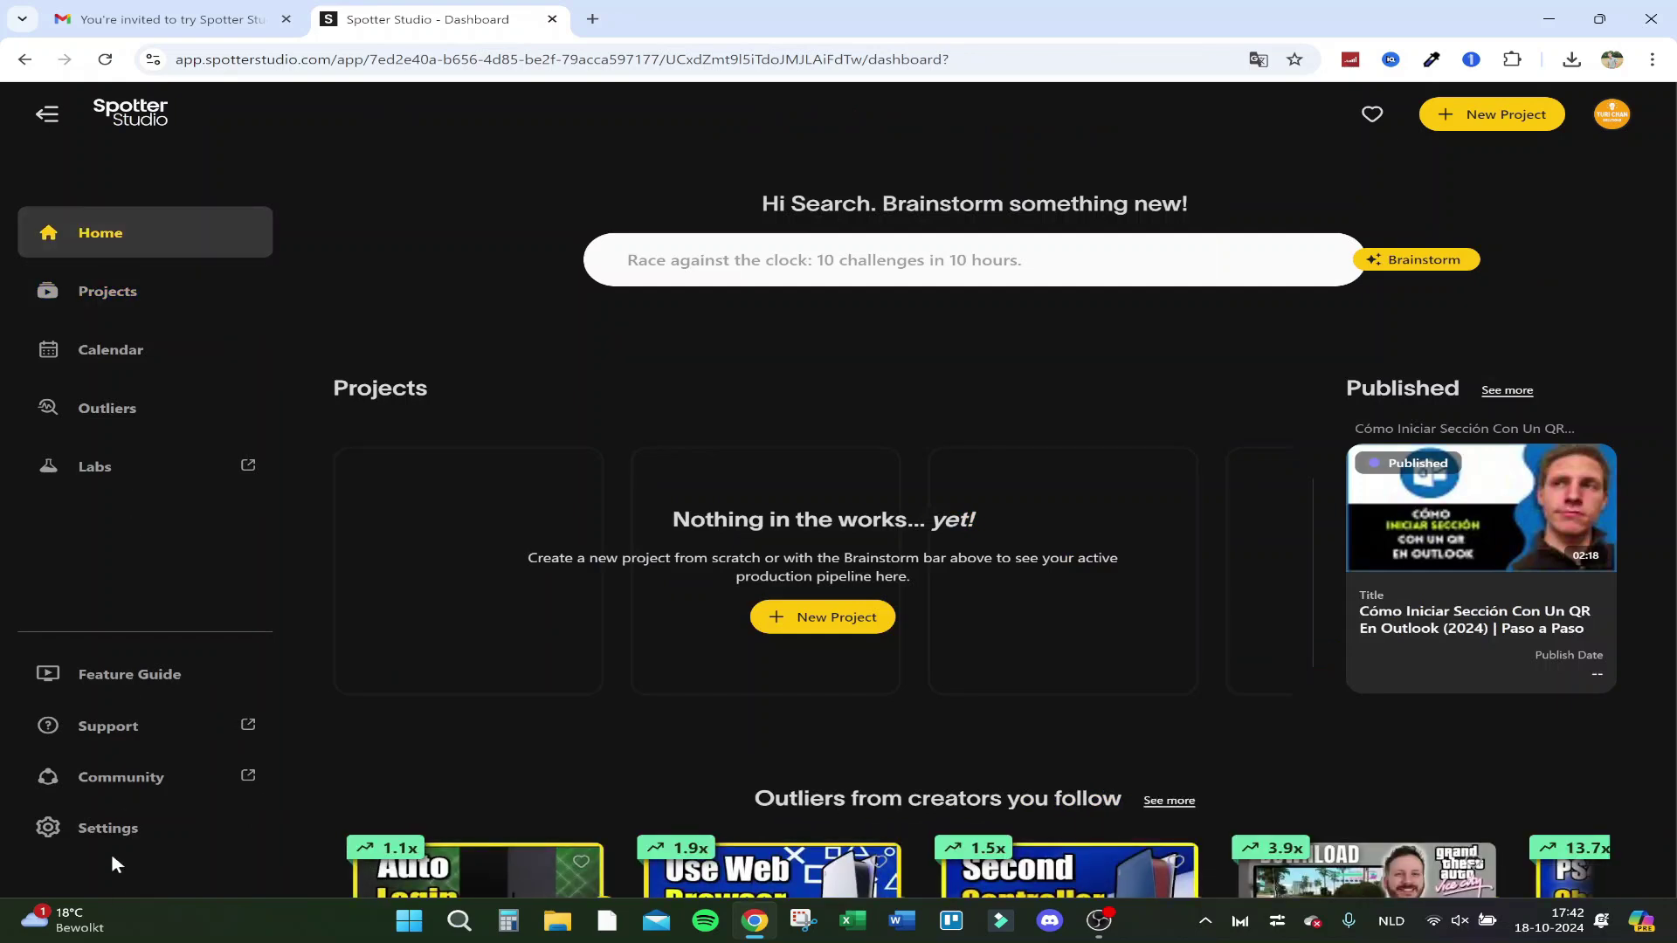
- In account settings, set the profile job title to Producer
left_click(117, 844)
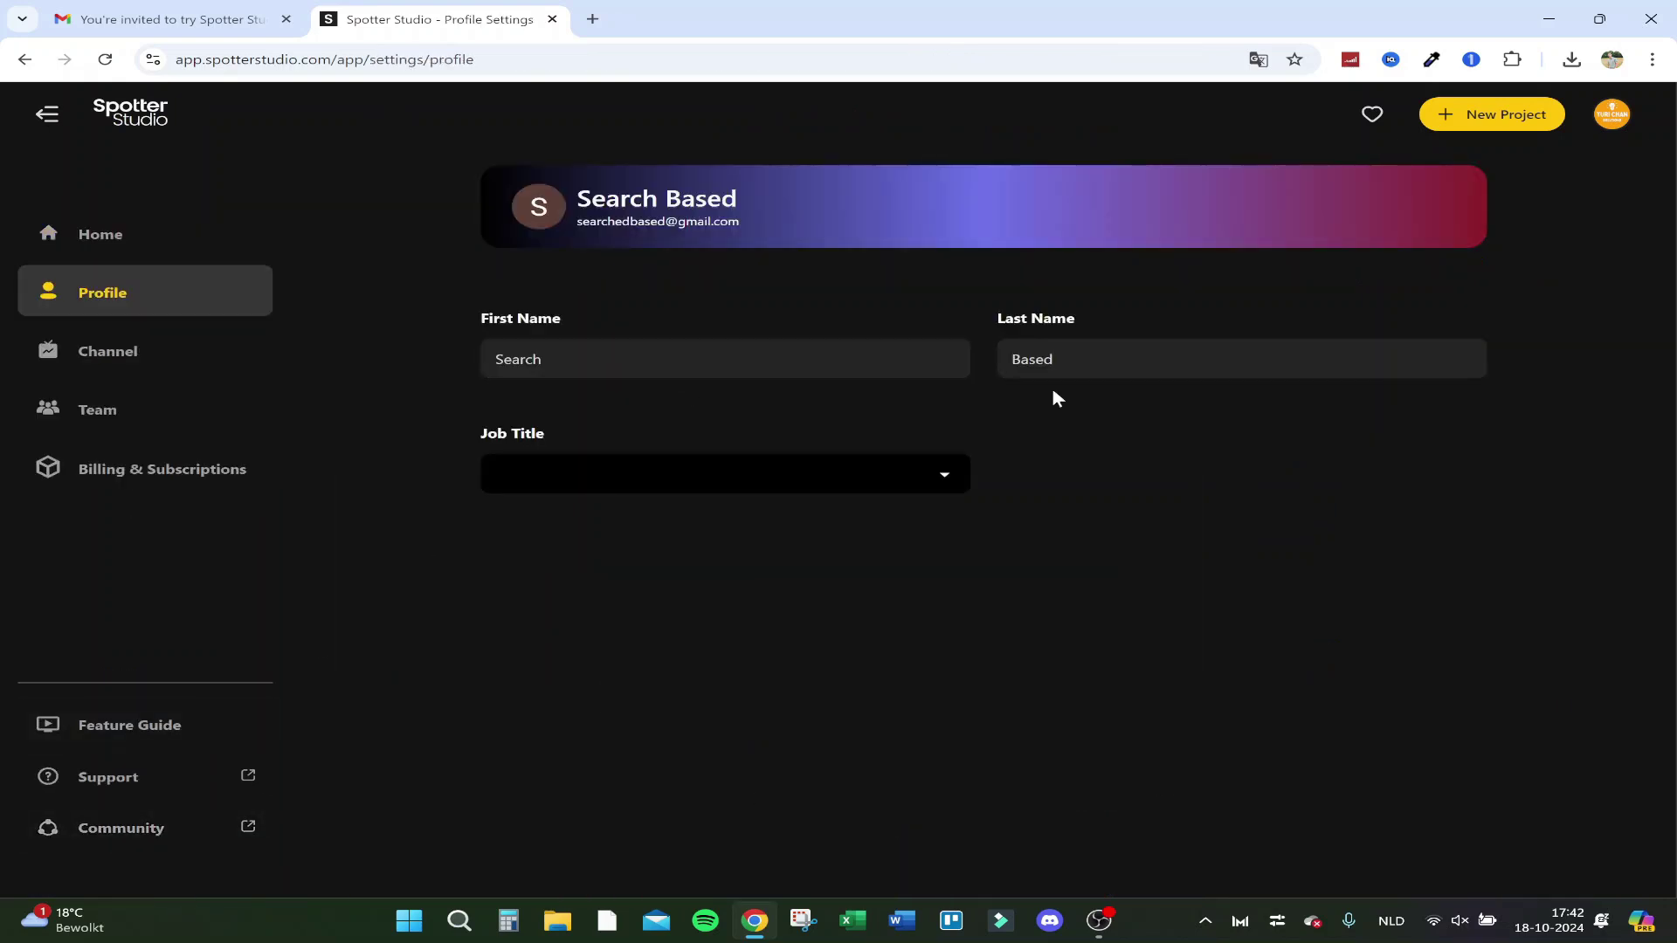
left_click(748, 475)
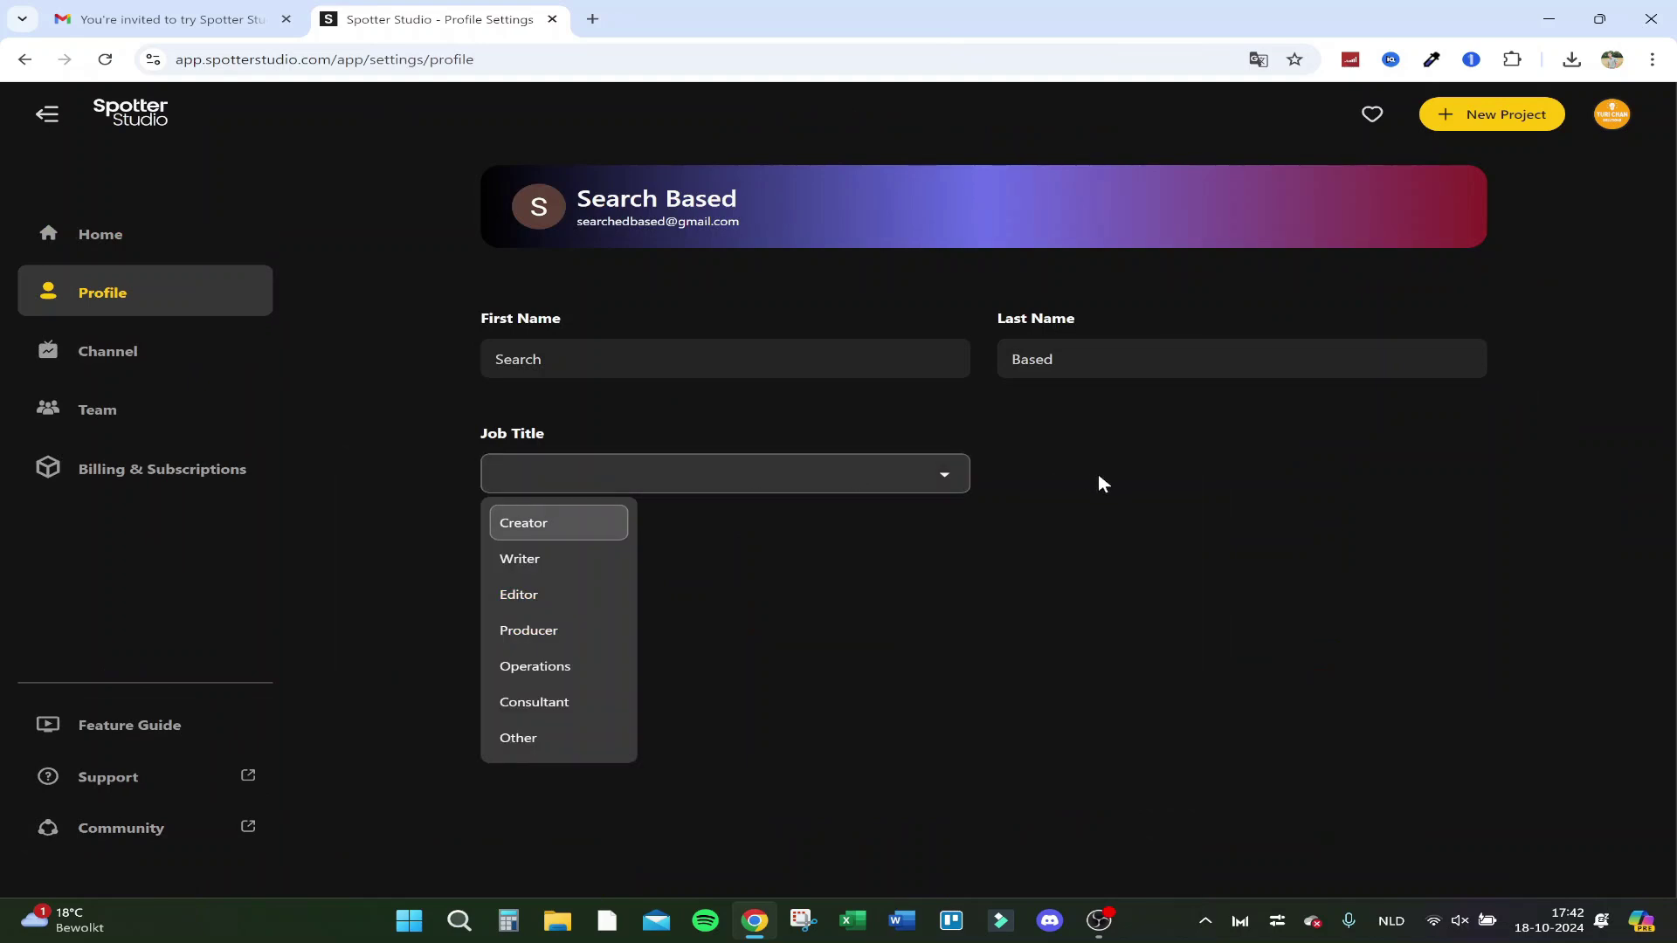
left_click(601, 634)
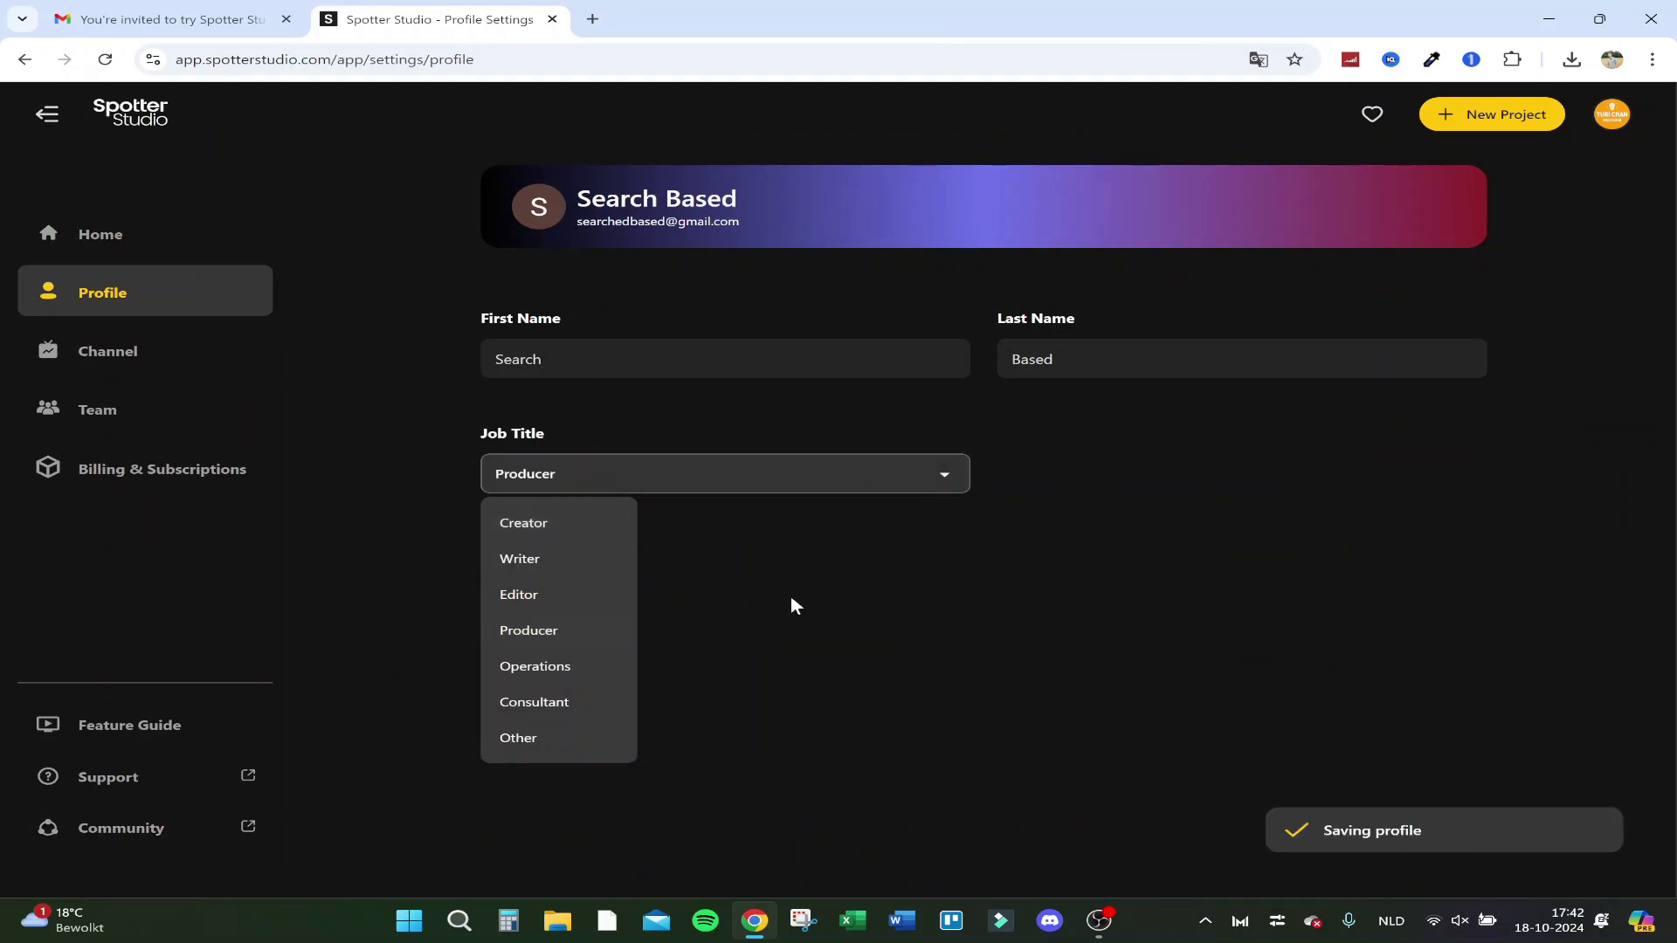
left_click(1086, 847)
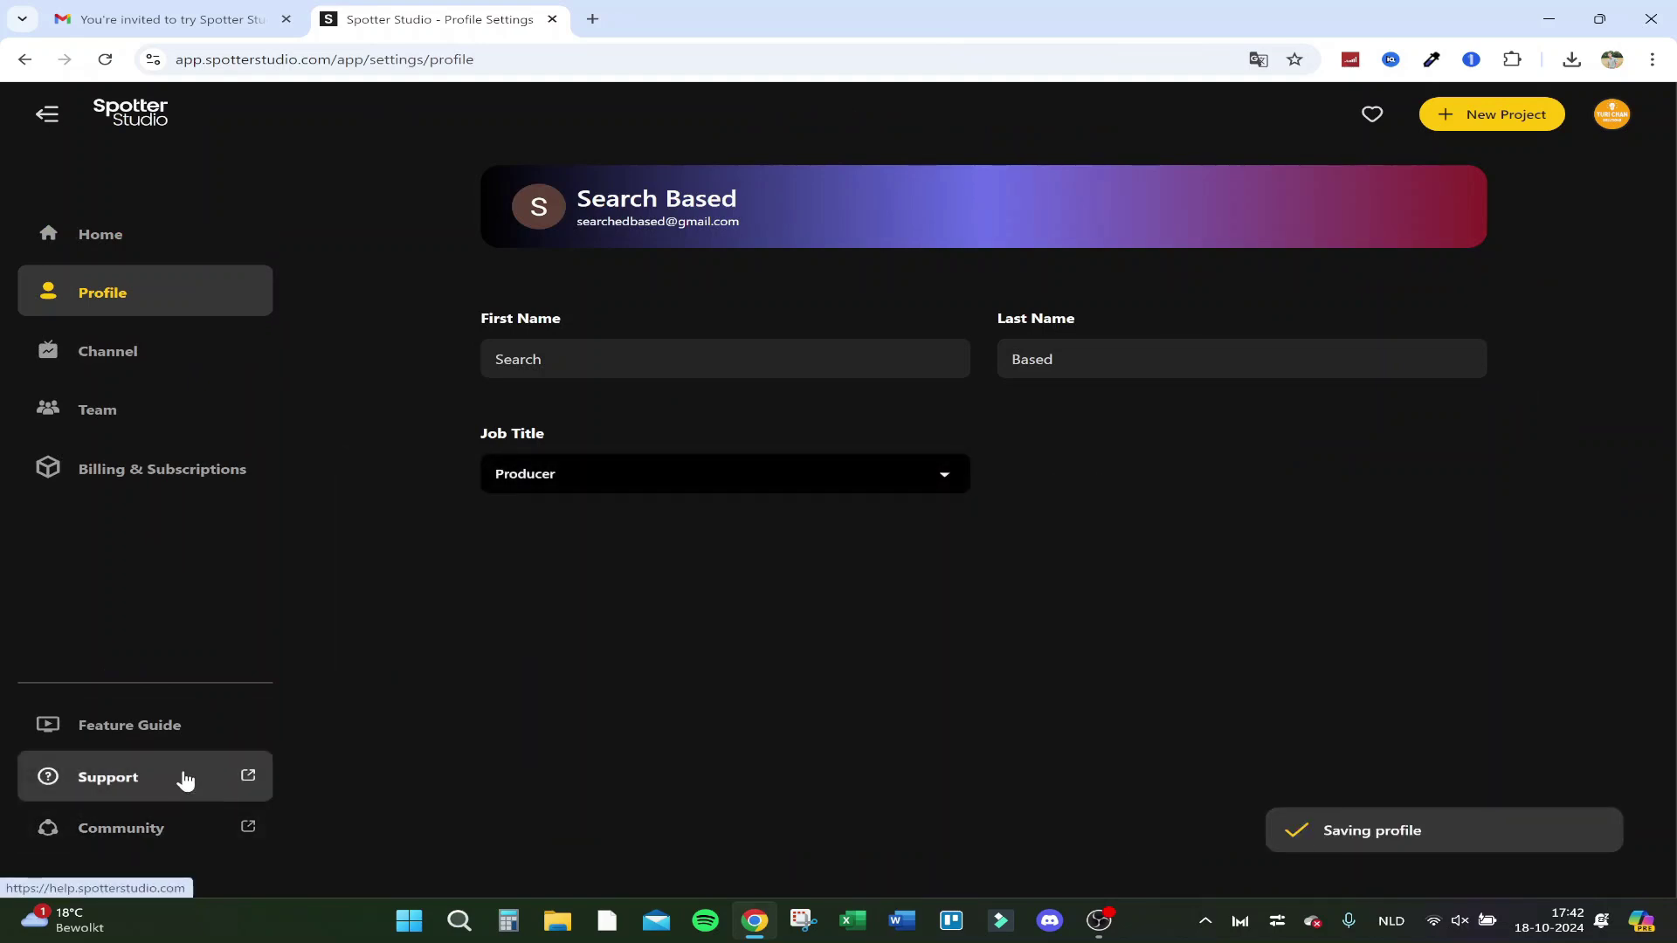
- Play the Settings feature guide video, then move on to Channel settings
left_click(157, 737)
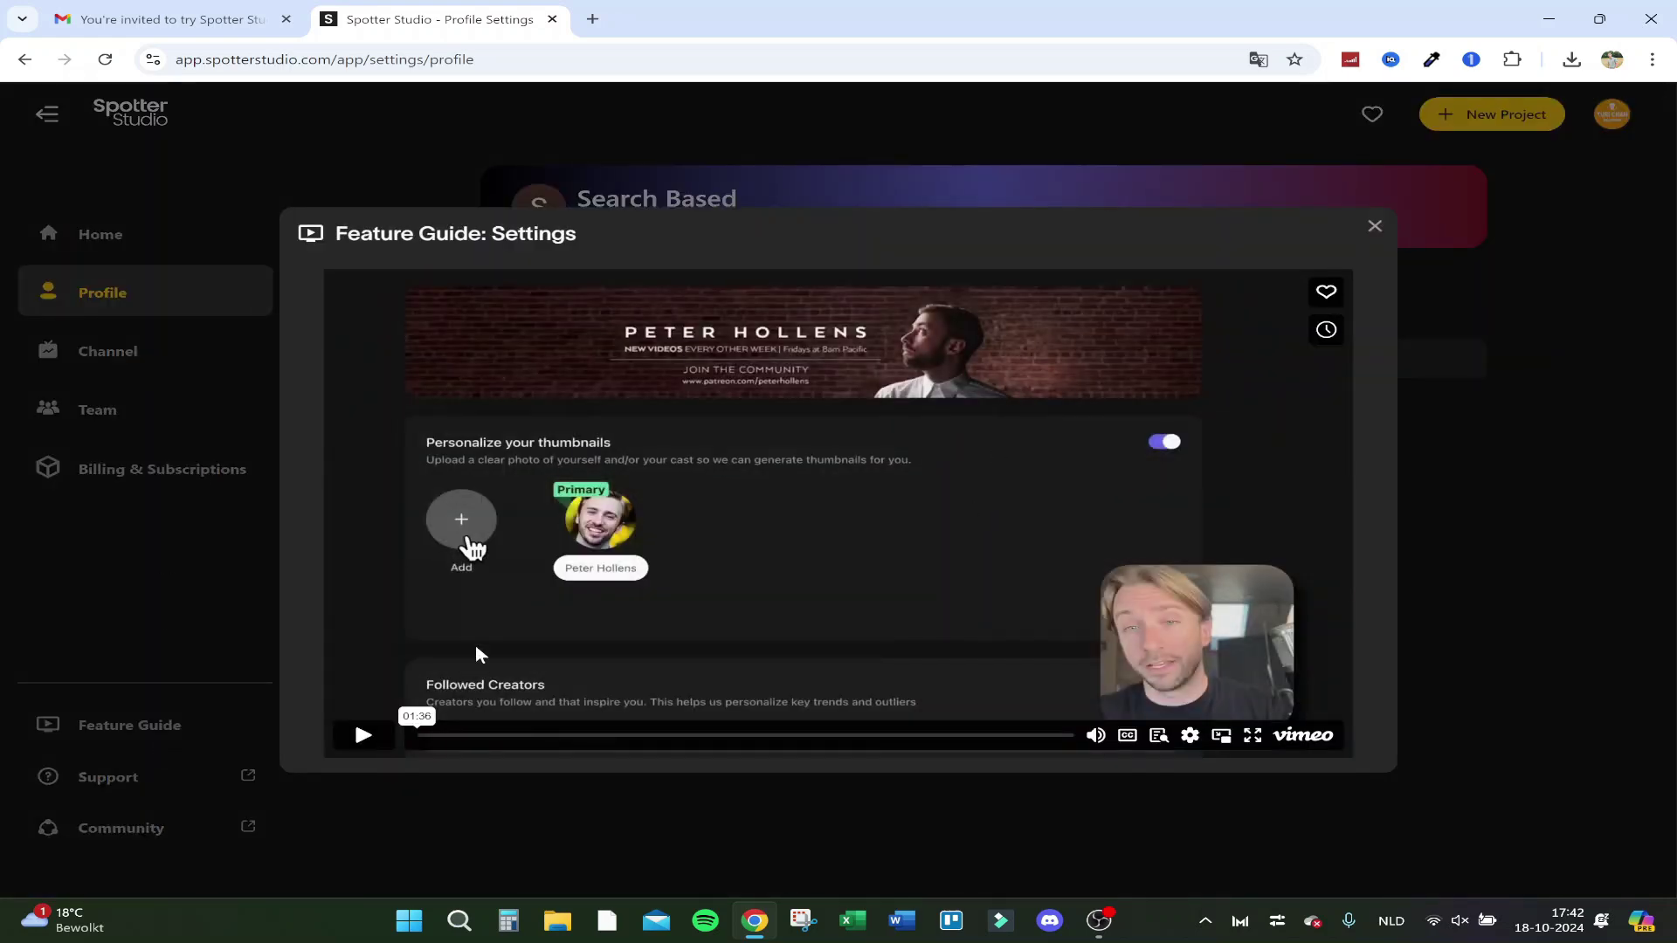
left_click(391, 738)
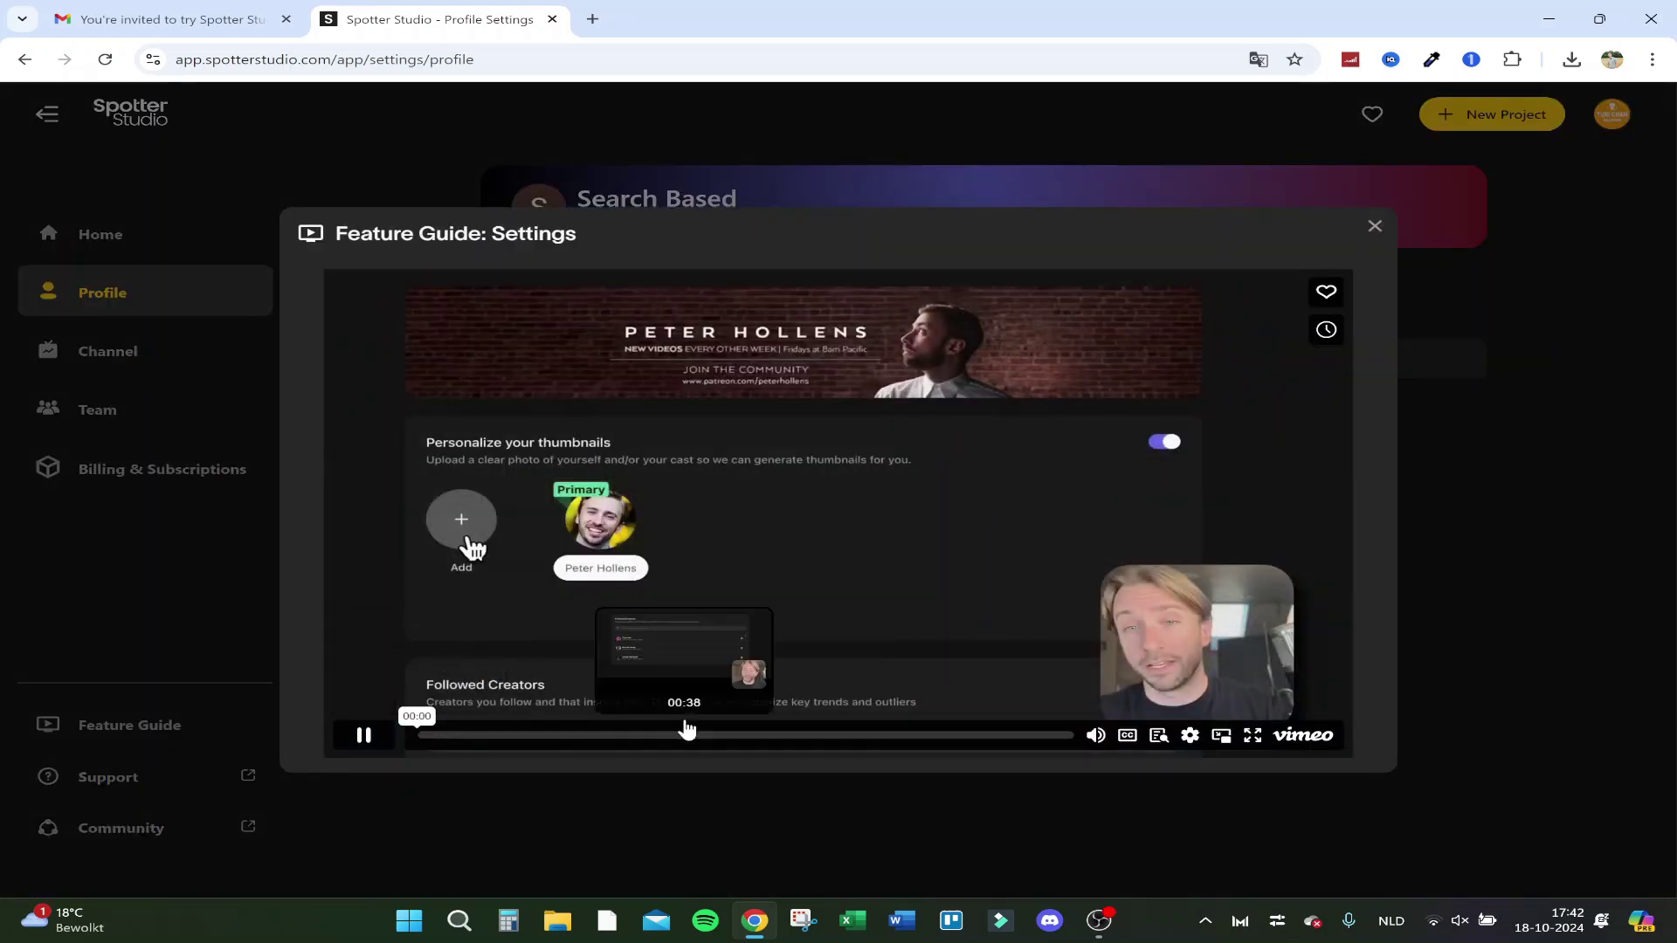
left_click(1375, 229)
left_click(141, 374)
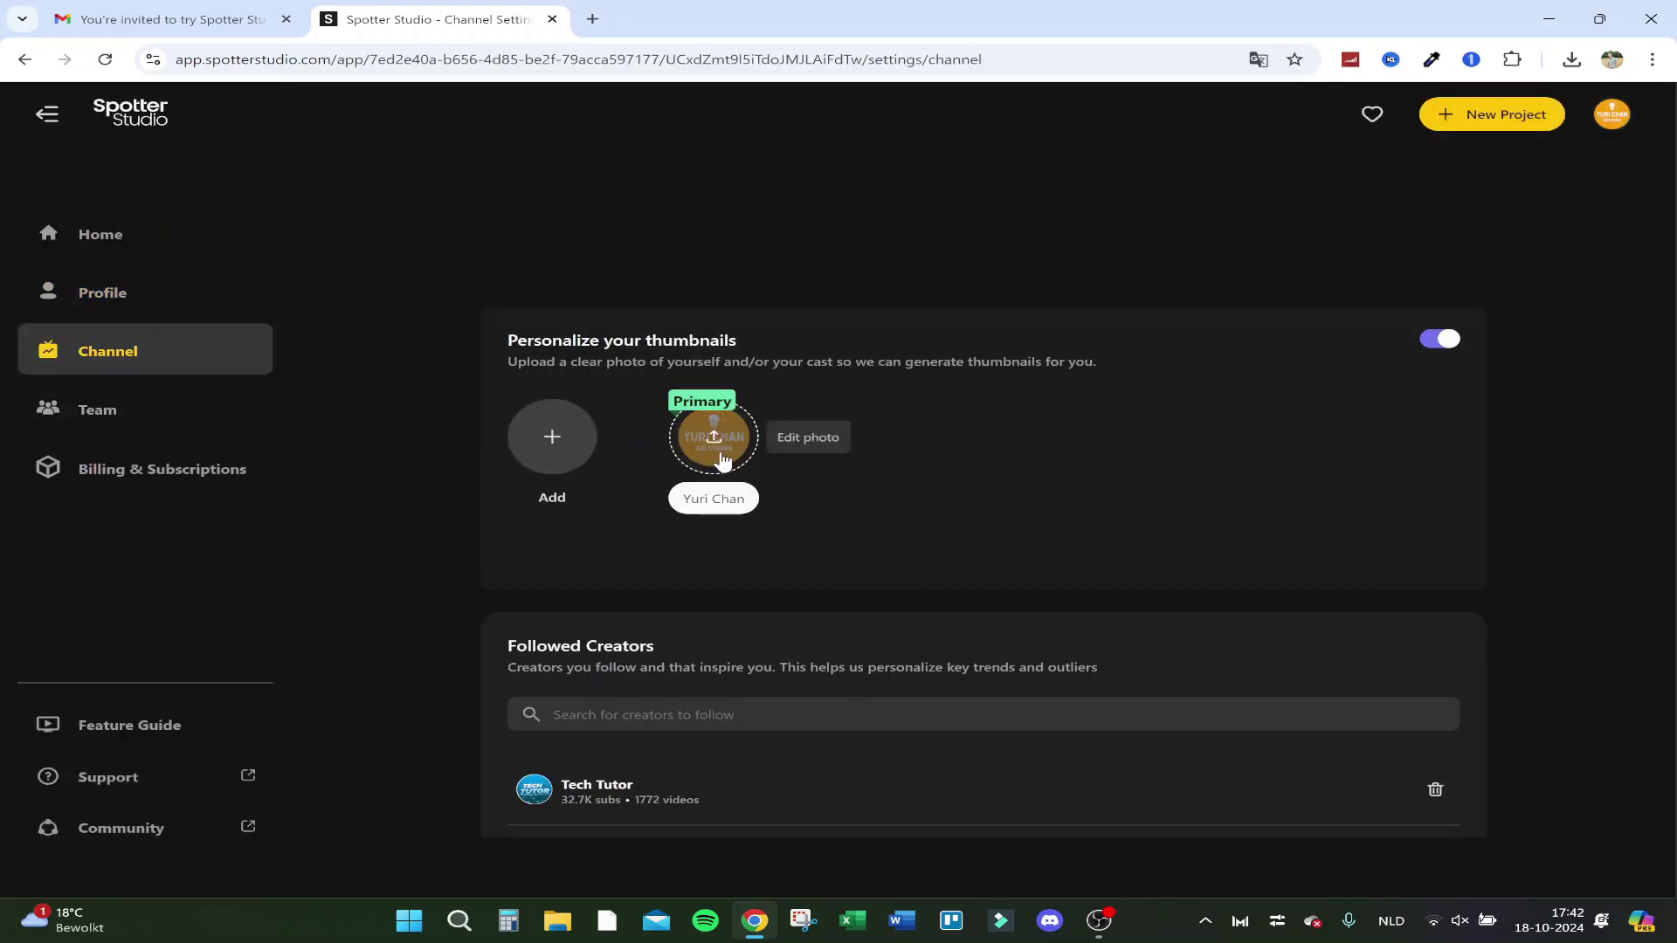
- Check the followed Tech Tutor channel, view Team settings, then open Billing & Subscriptions
left_click(592, 797)
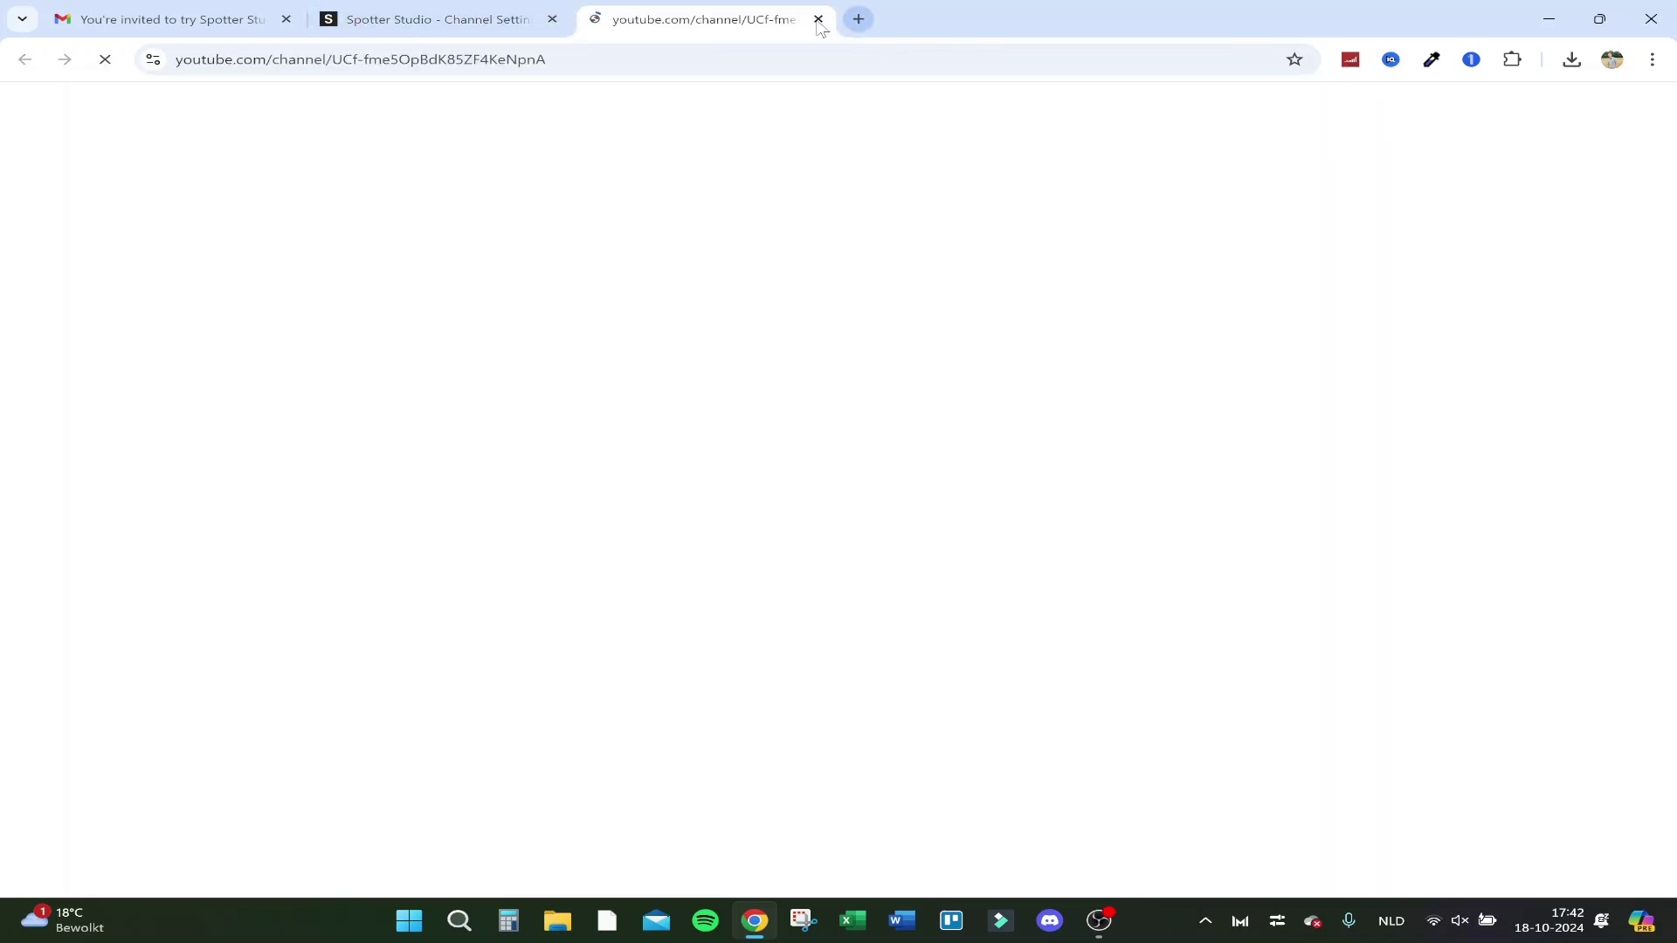
key("ctrl+w")
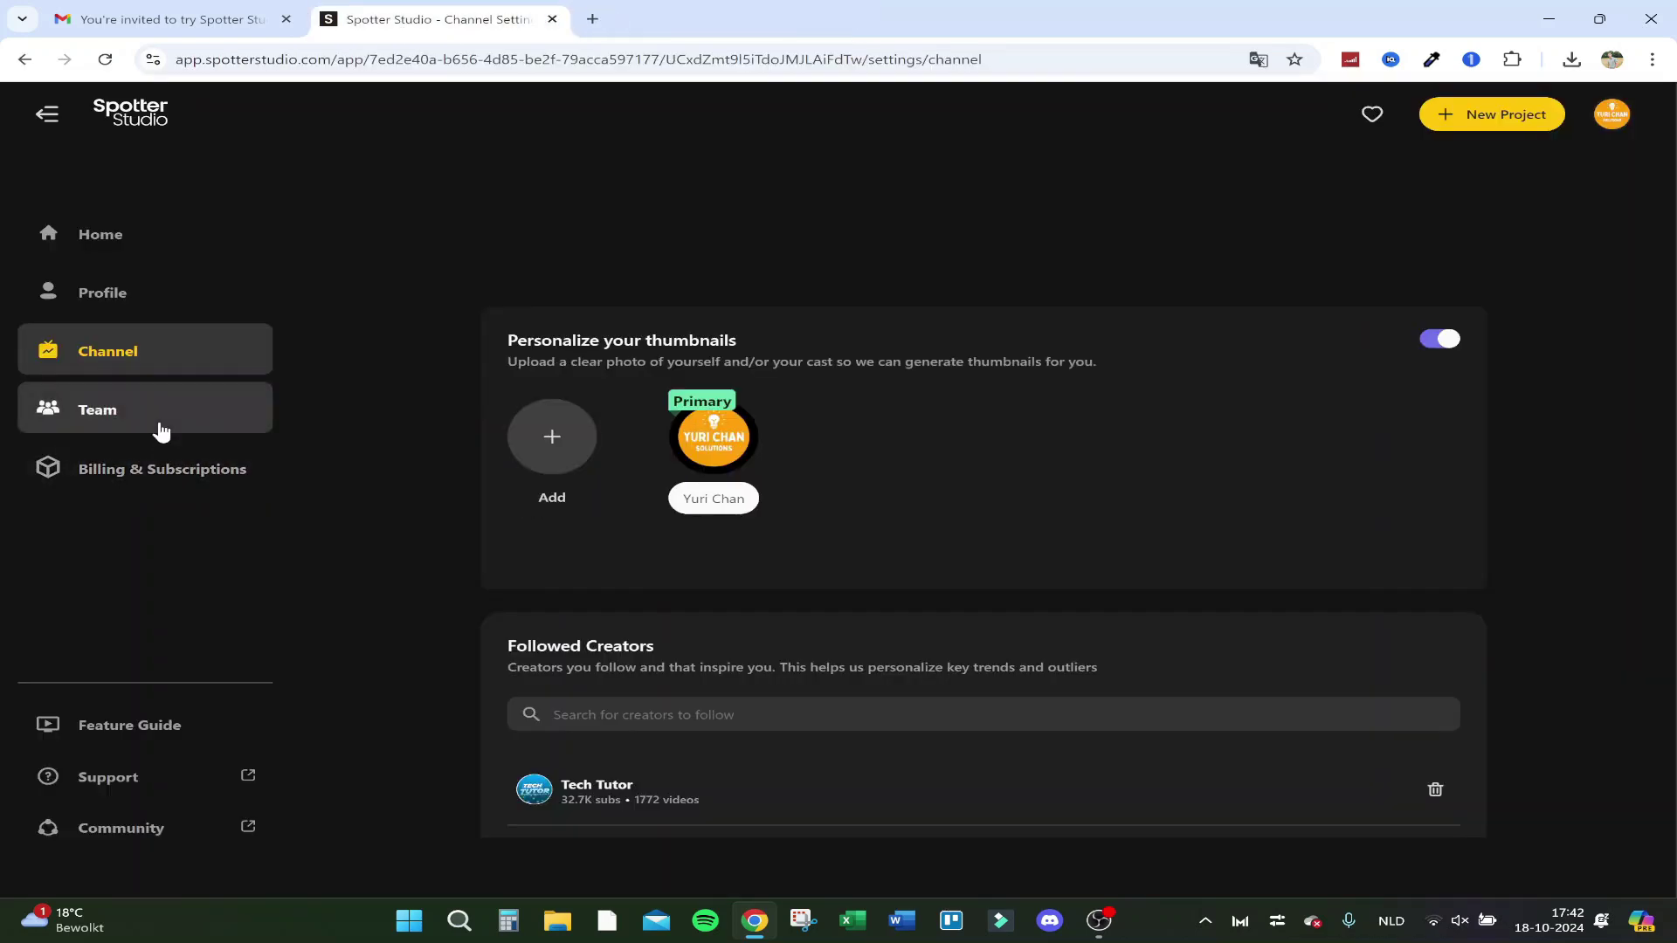
left_click(160, 432)
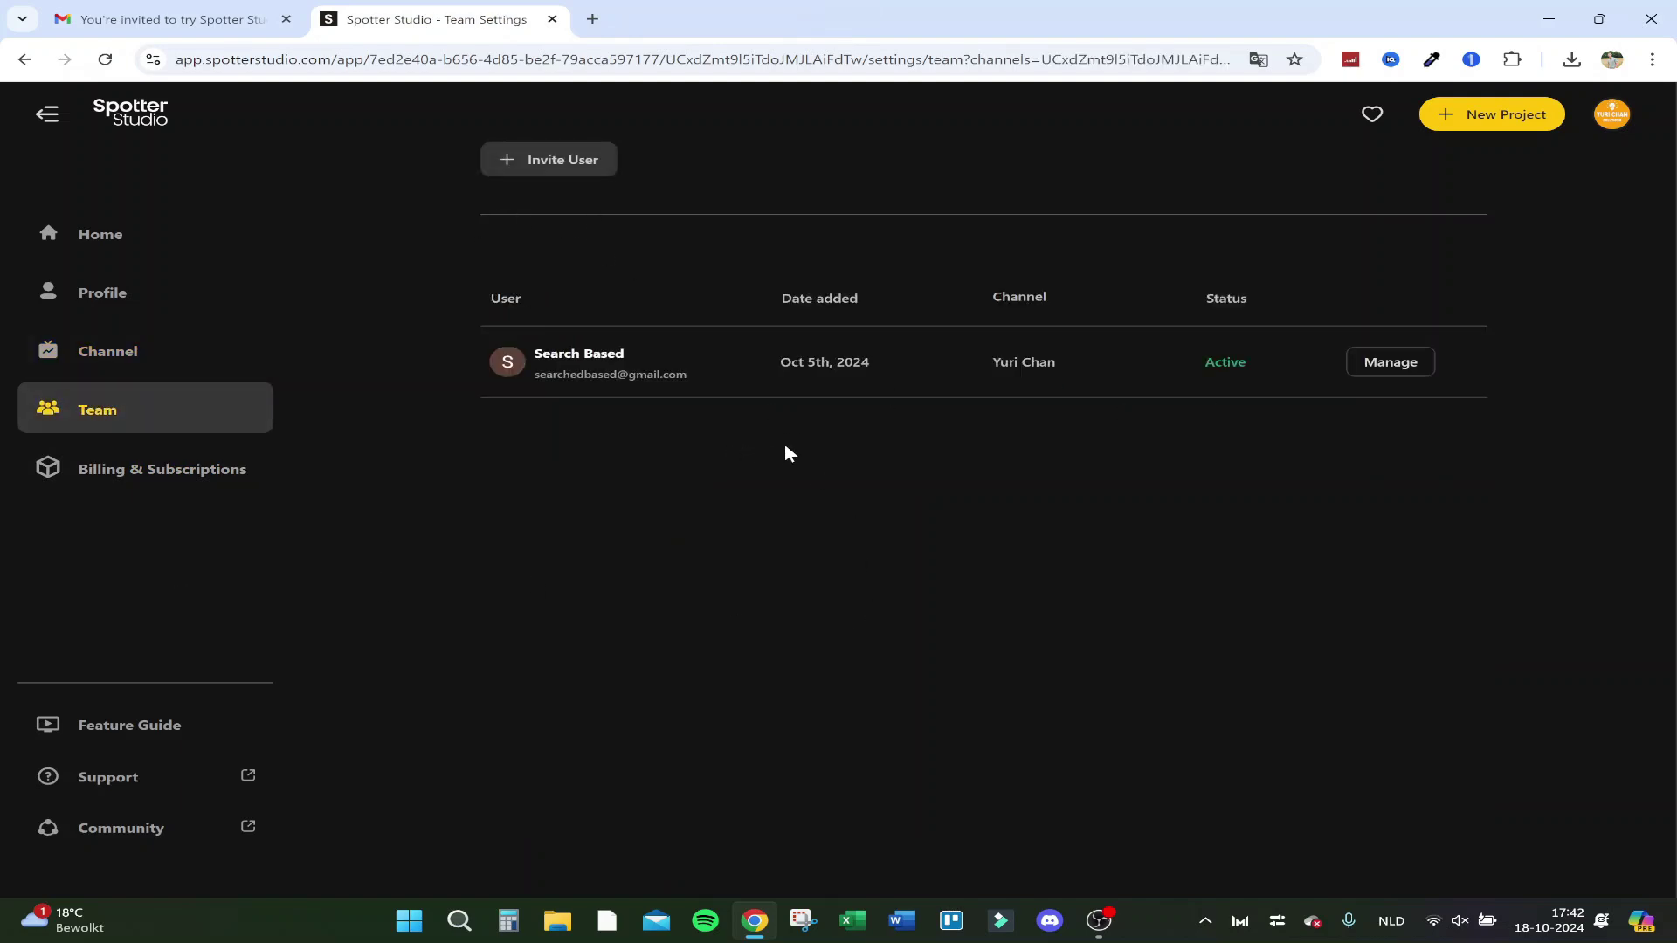
left_click(163, 463)
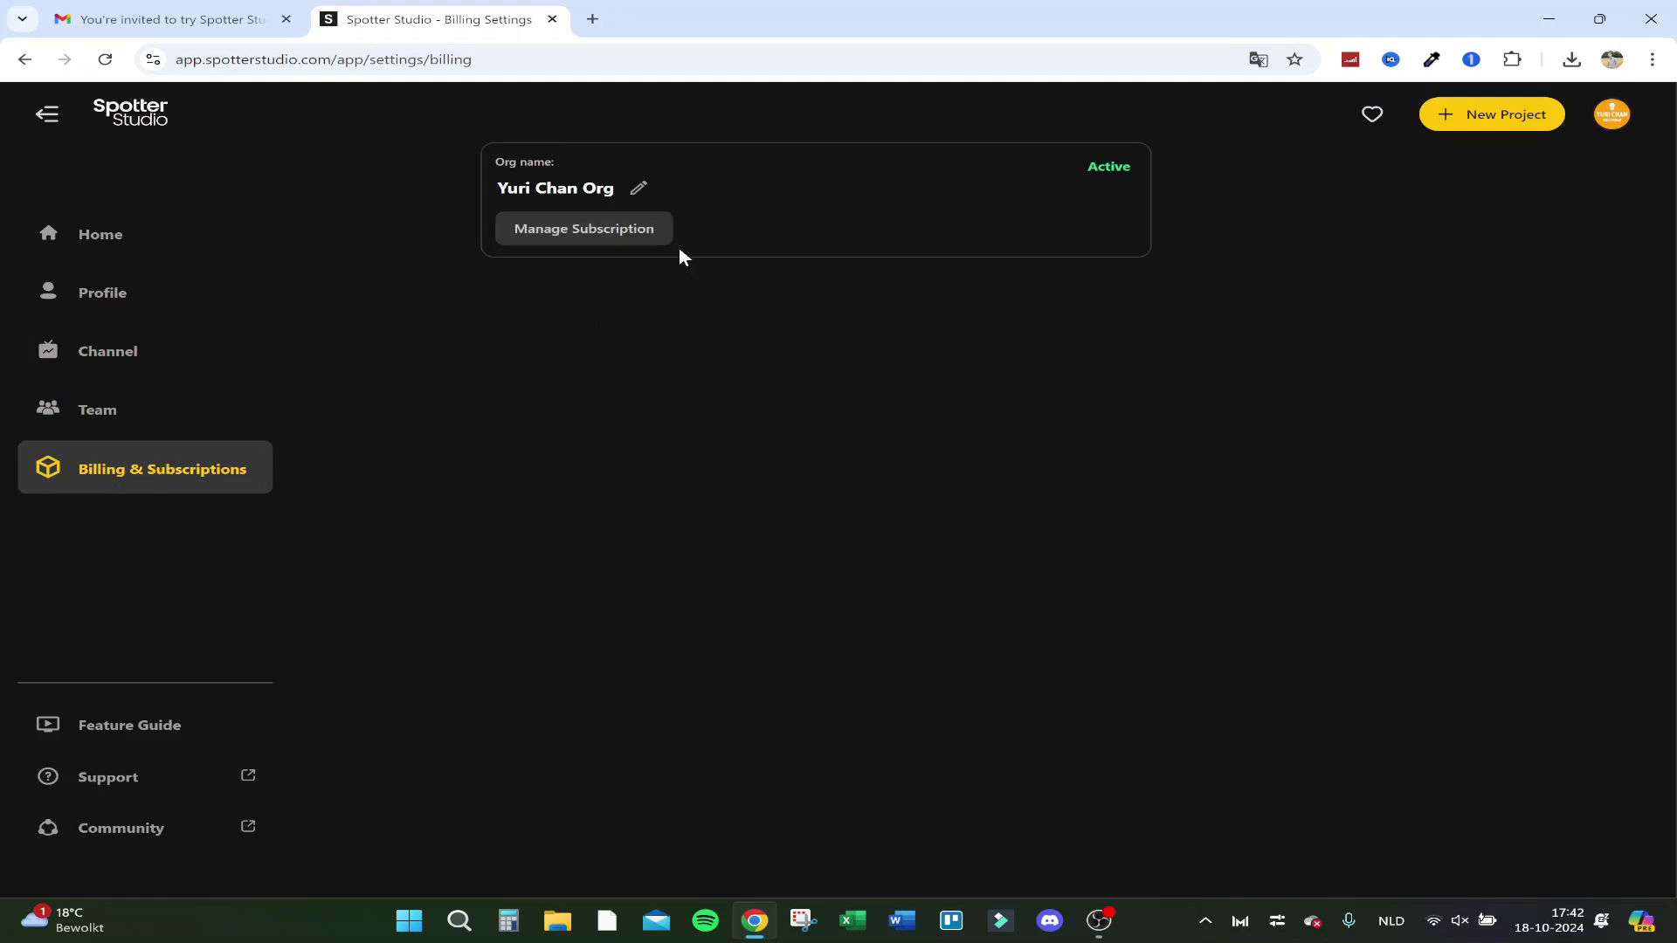
- Visit the Stripe subscription management page, come back, check the account menu, and return Home
left_click(553, 241)
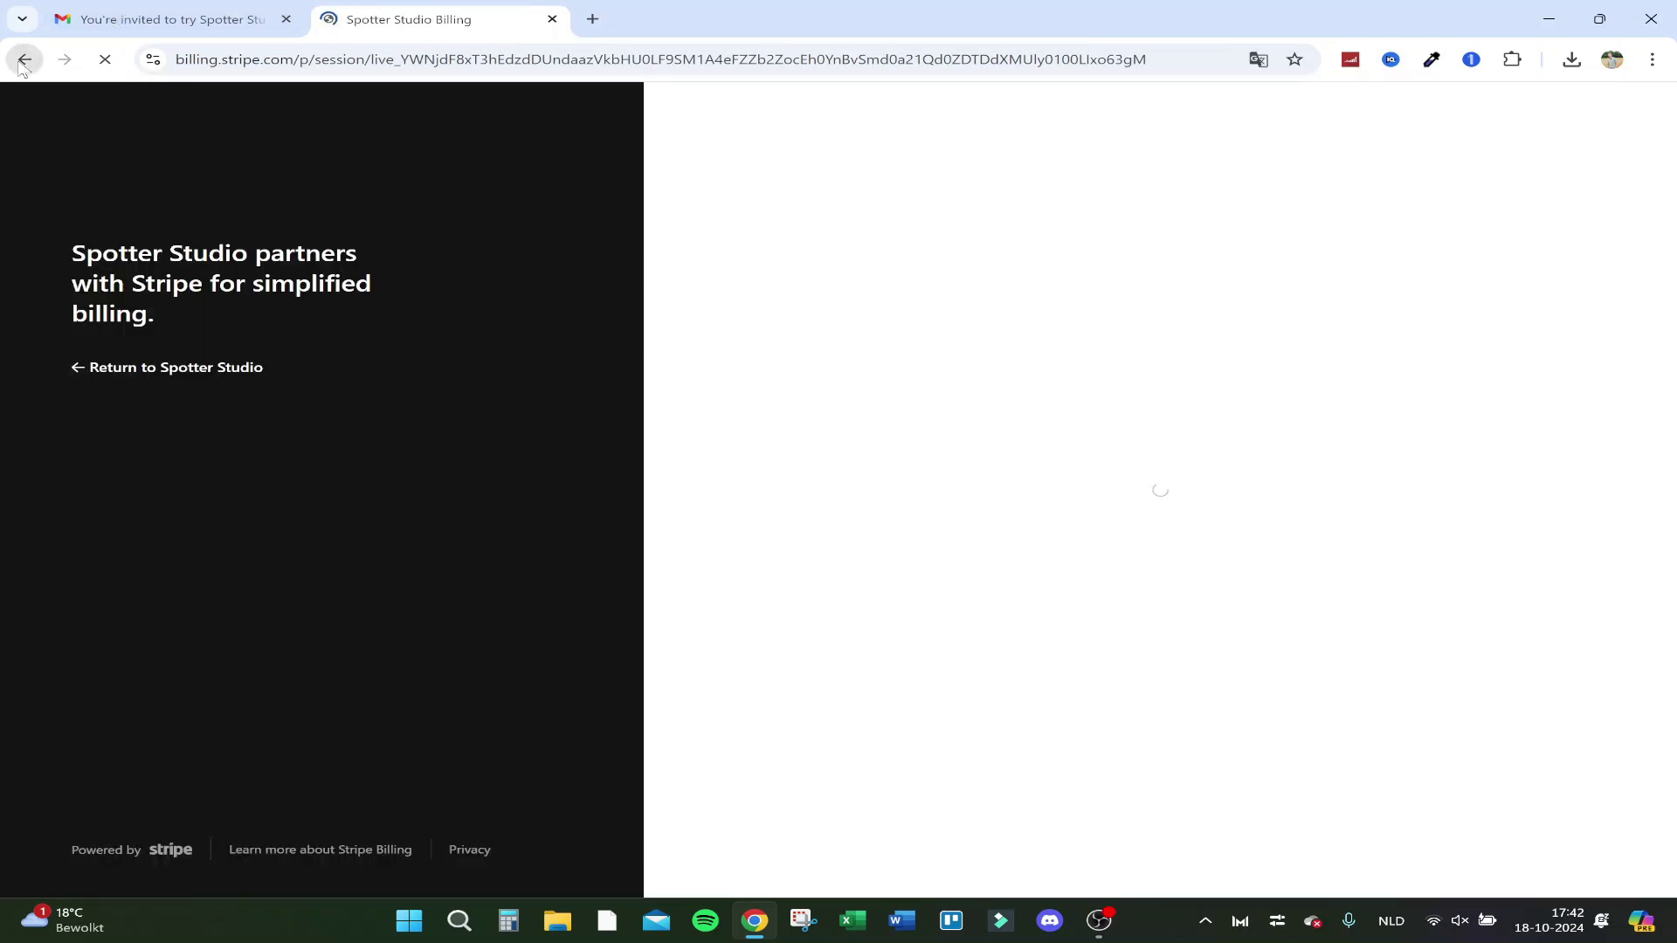
left_click(23, 63)
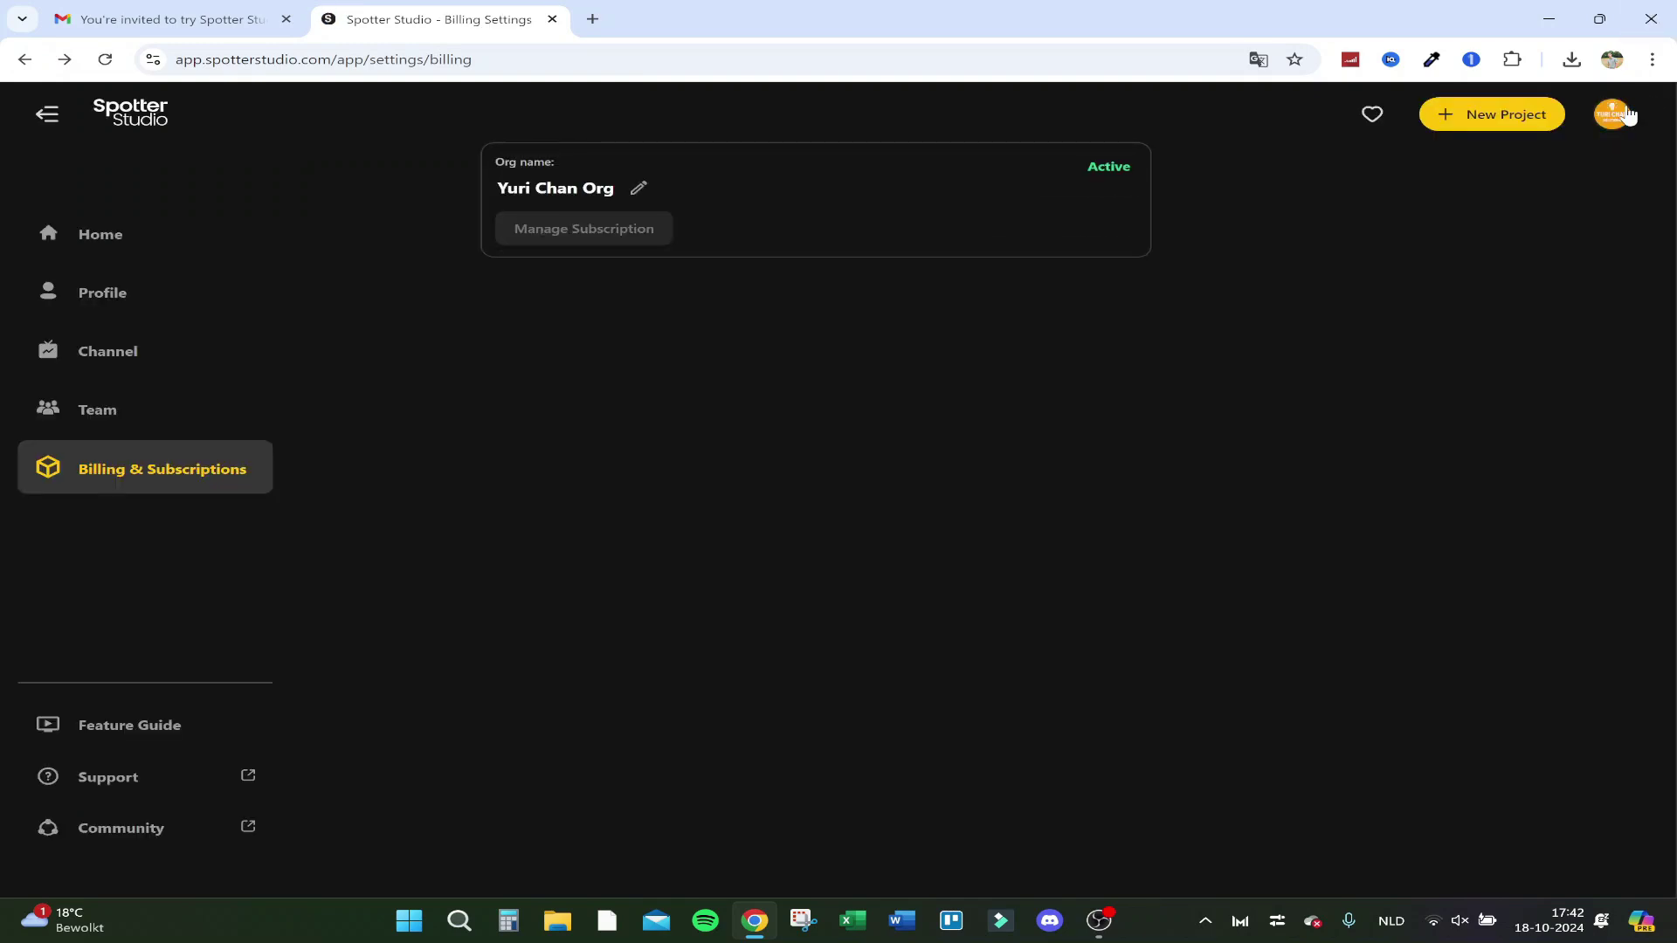
left_click(1628, 114)
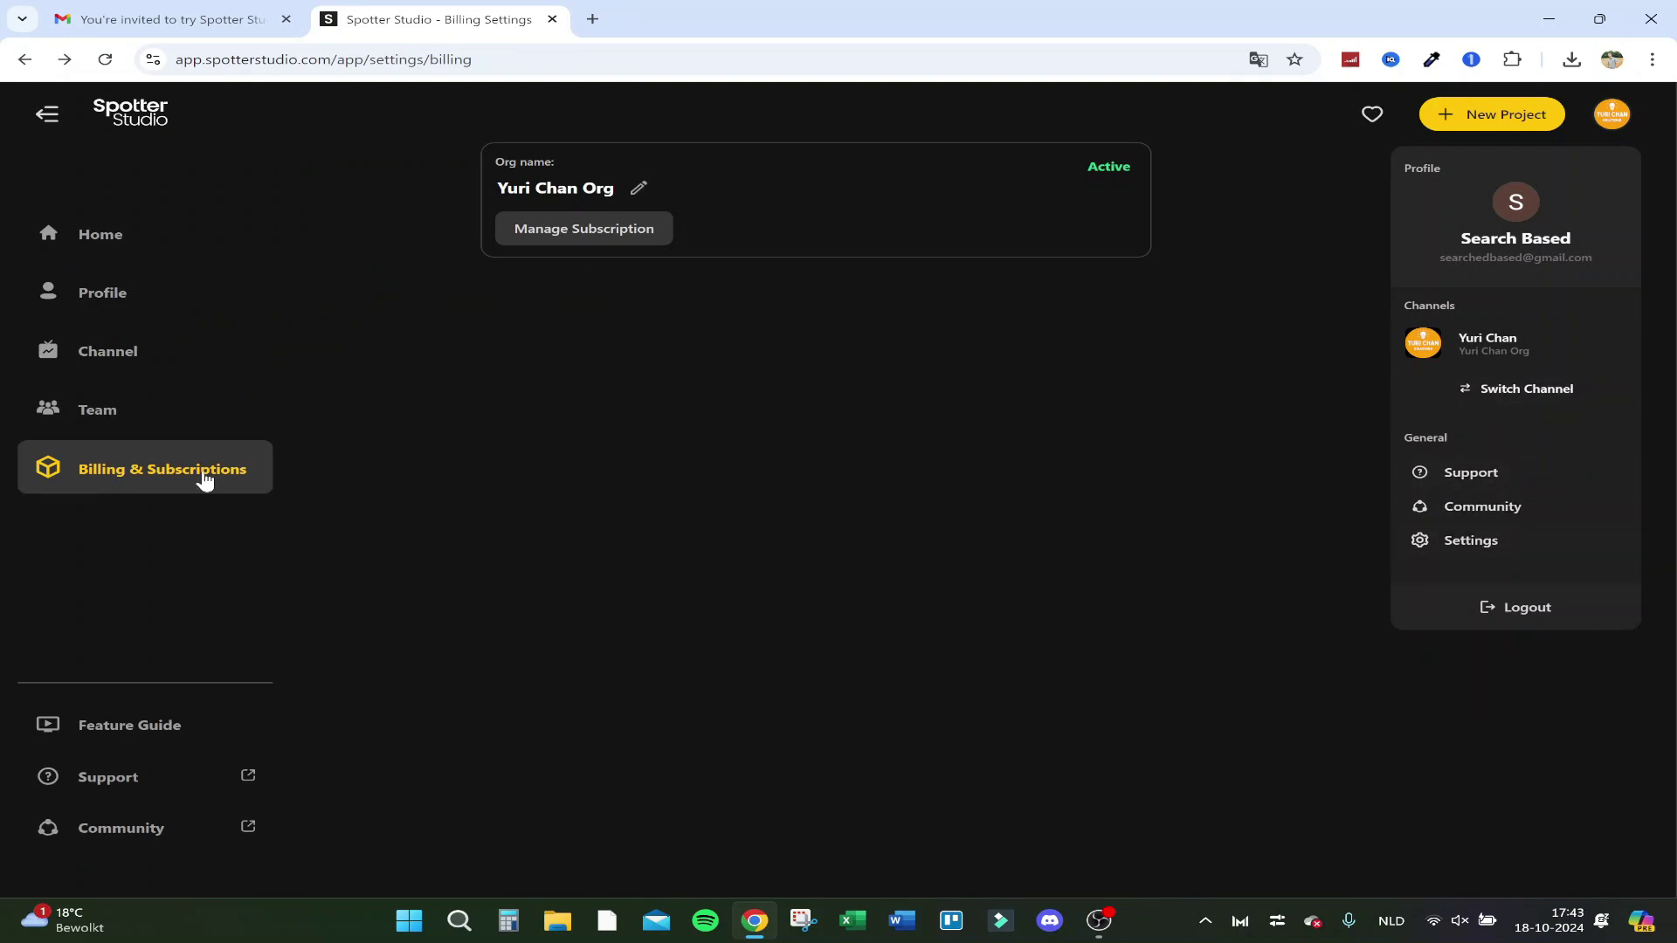
left_click(128, 237)
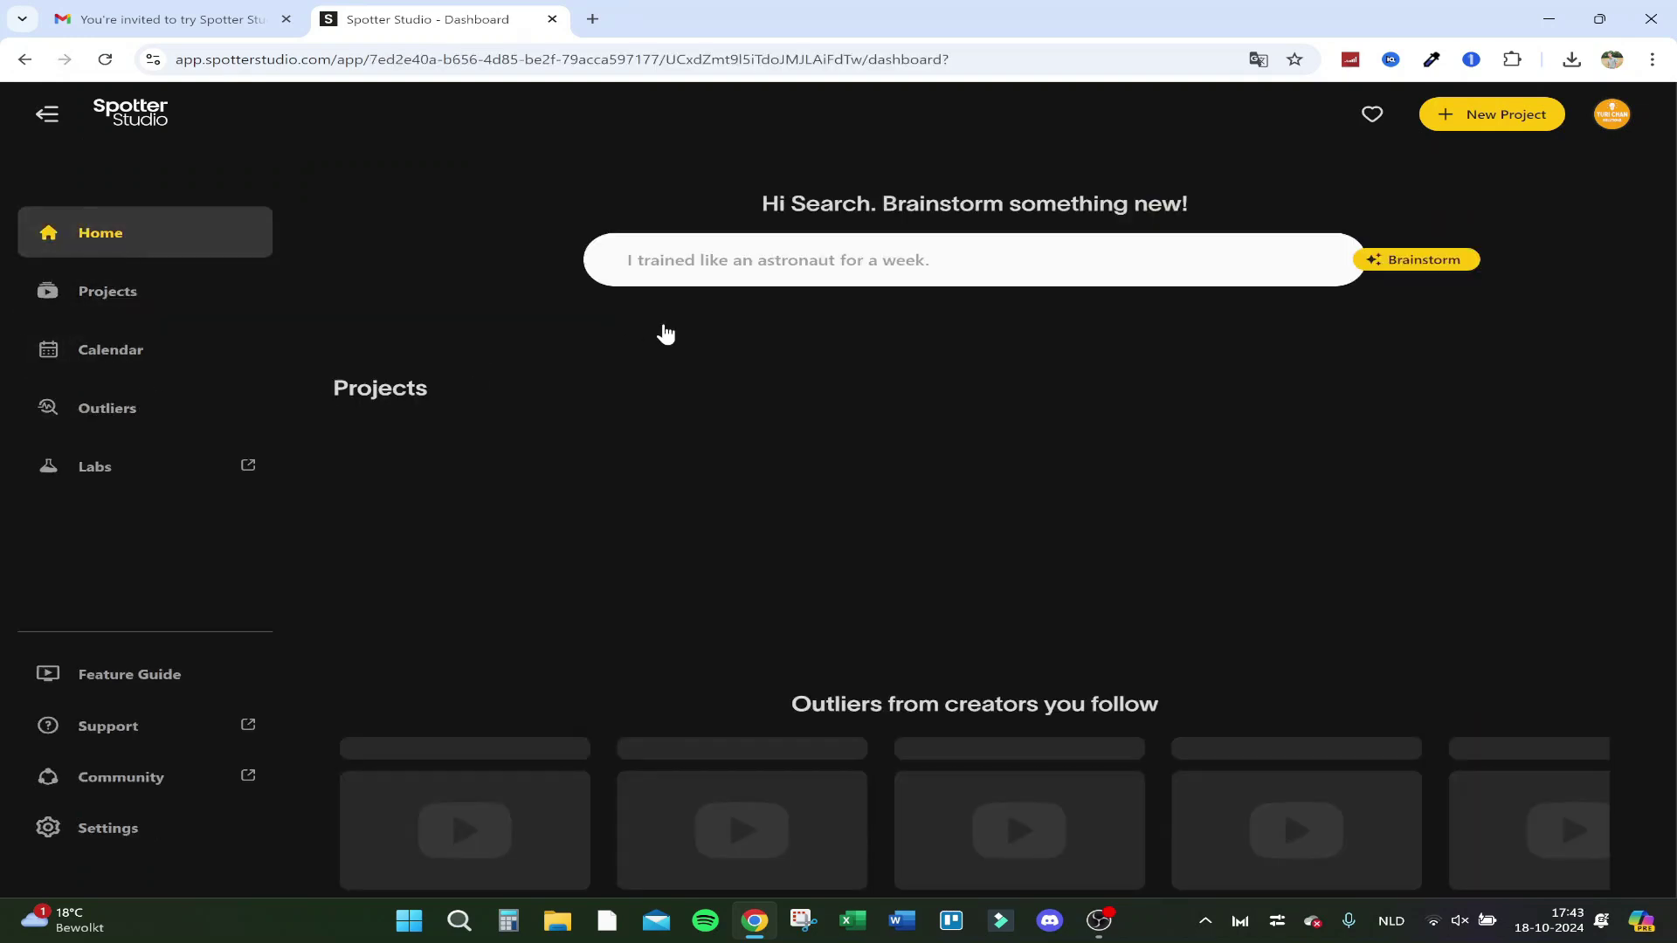